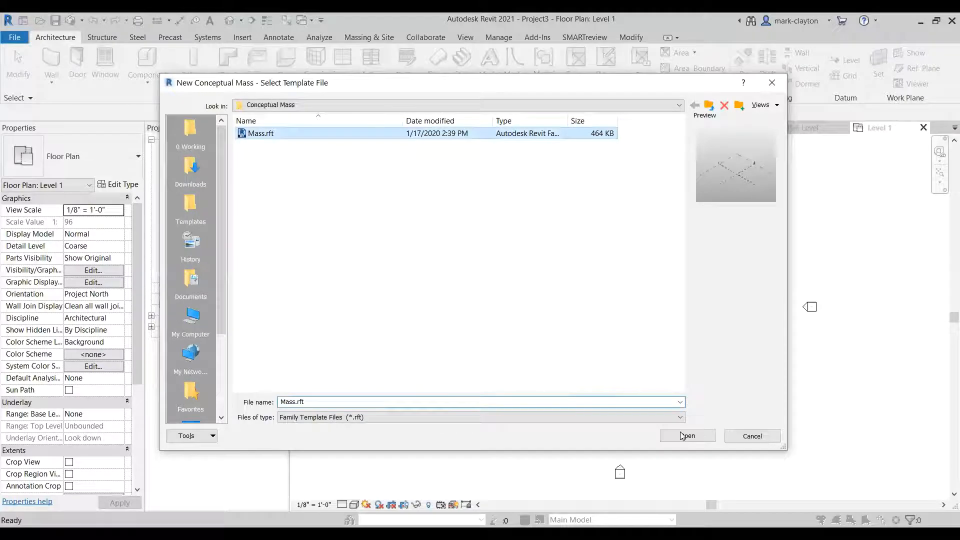
- Create a new conceptual mass family from the Mass.rft template
click(686, 437)
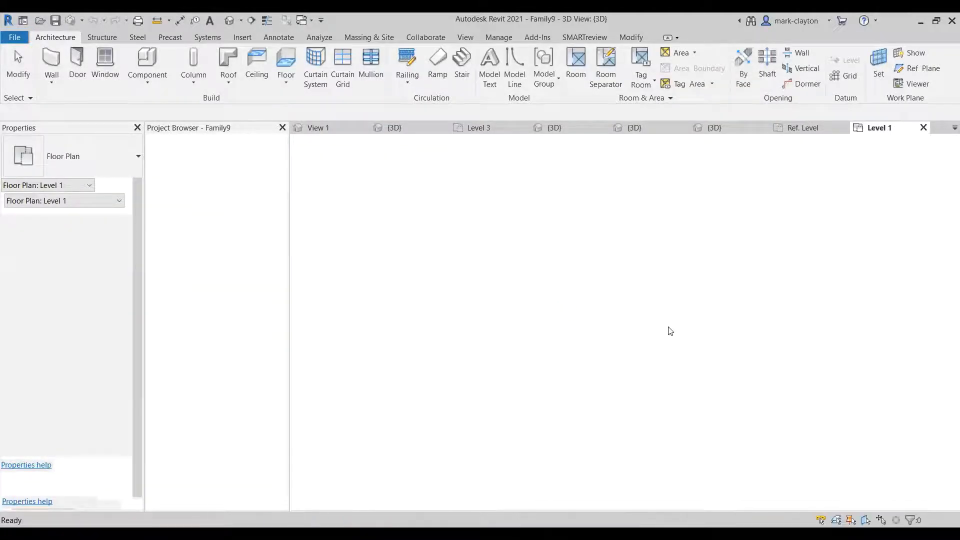
scroll(646, 359, up, 3)
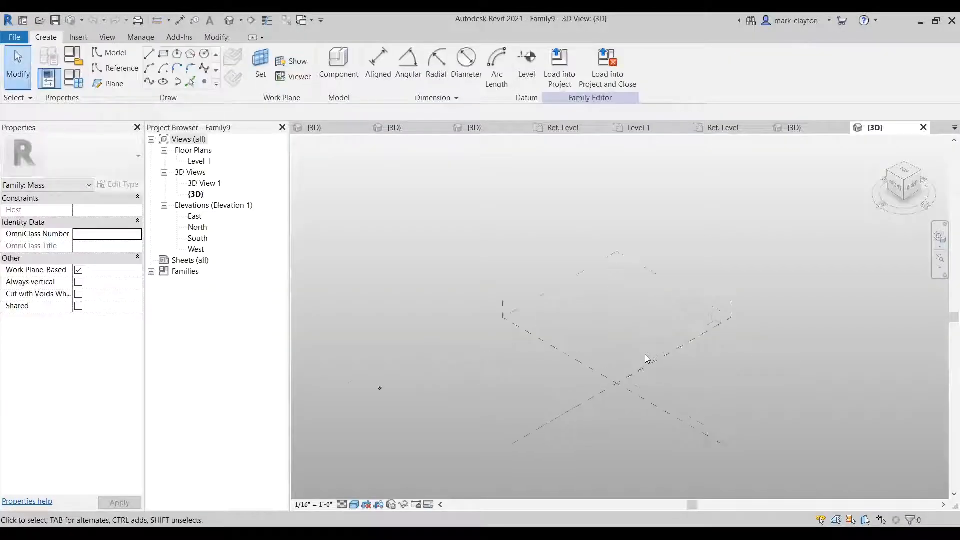
middle_drag(649, 346, 626, 271)
scroll(578, 311, up, 1)
scroll(601, 307, up, 1)
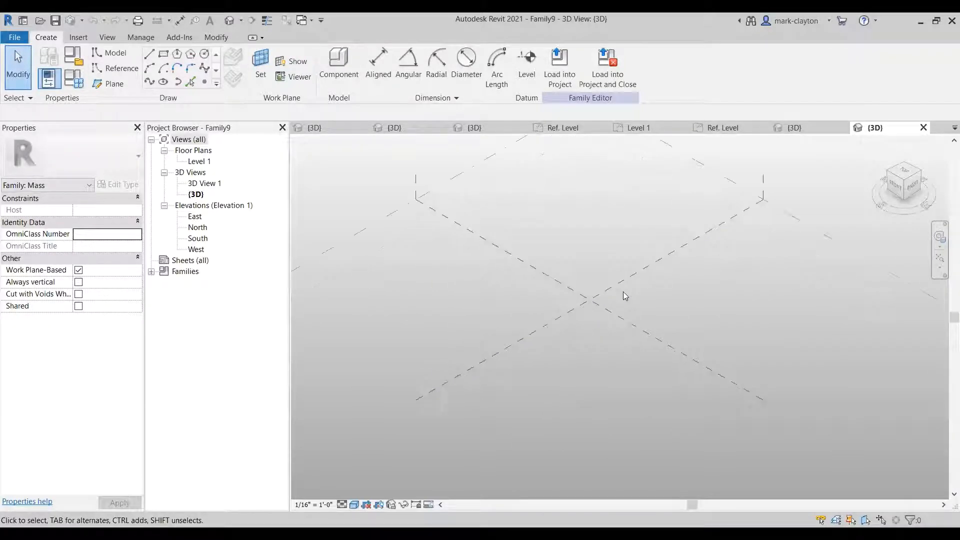
- Copy the Center (Front/Back) reference plane to a parallel position about 37'-6" behind it
click(612, 315)
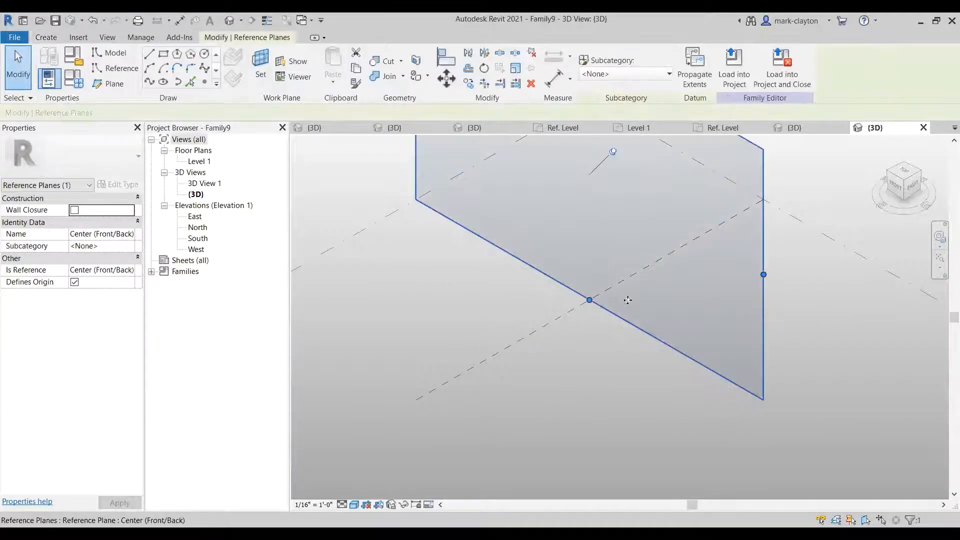
drag(629, 300, 659, 279)
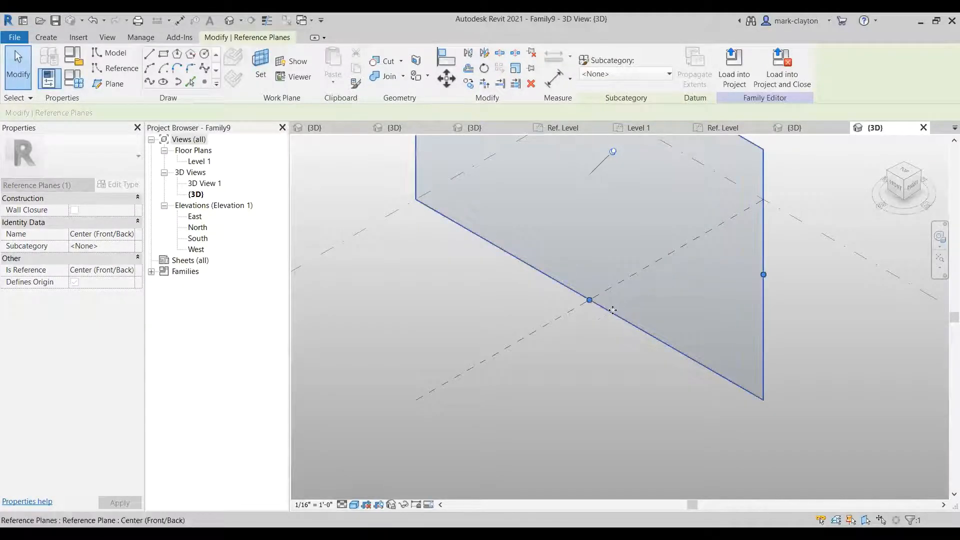
drag(613, 311, 651, 281)
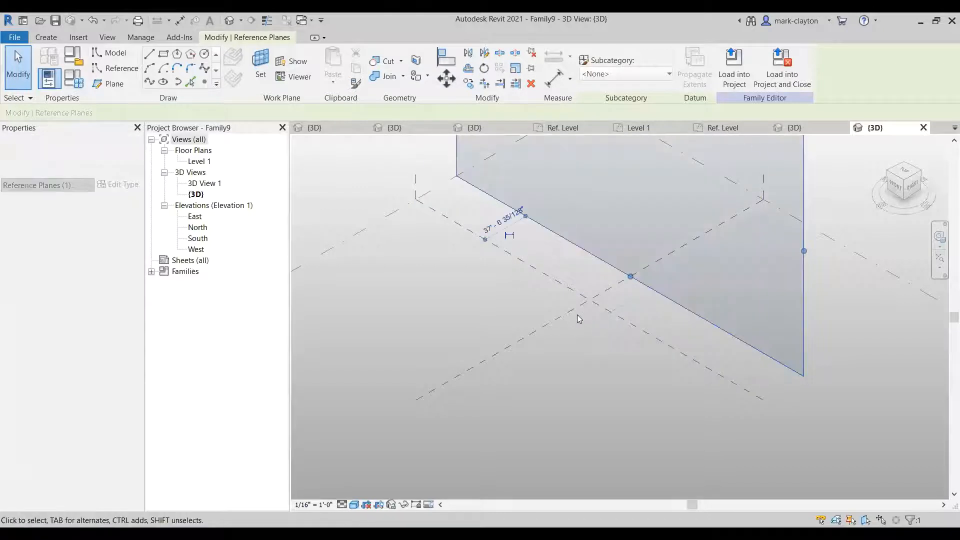
- Copy the Center (Left/Right) reference plane to a parallel position about 35'-6" away and clear the selection
click(558, 321)
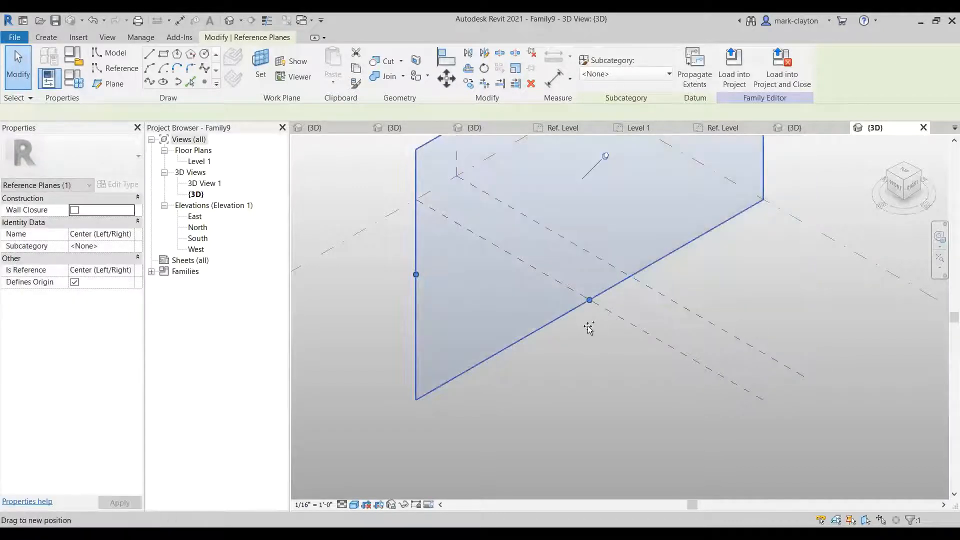
mouse_move(589, 329)
ctrl+mouse_down()
mouse_move(601, 331)
mouse_move(596, 343)
ctrl+mouse_up()
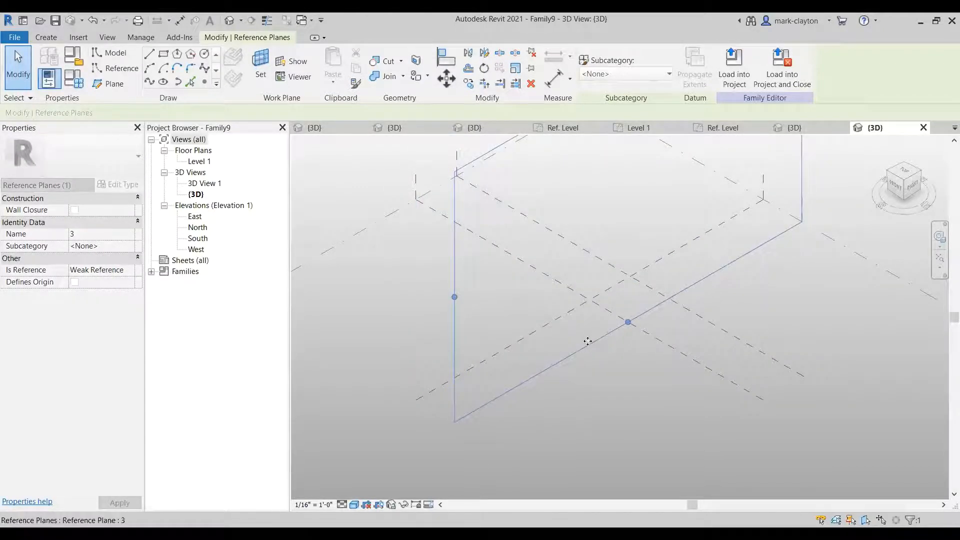
click(583, 315)
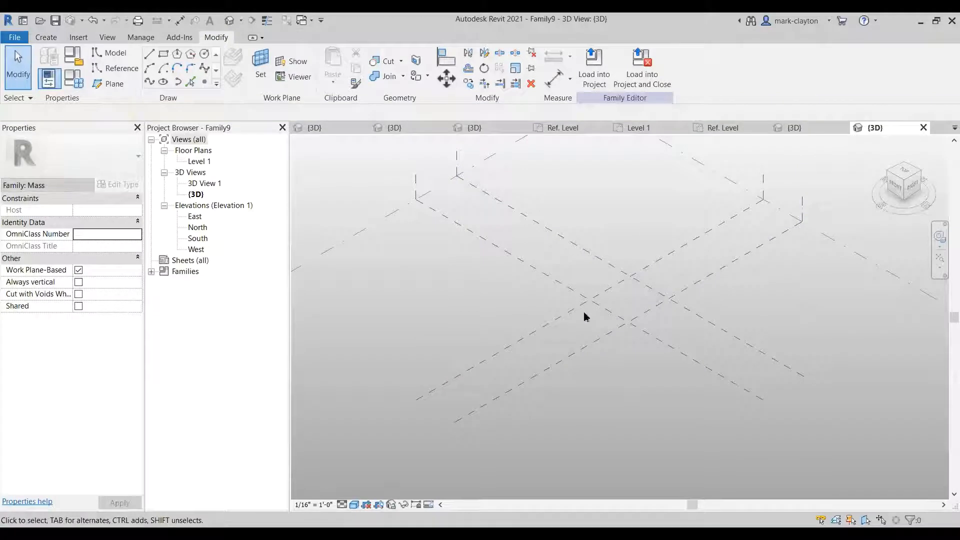
- Make the temporary dimensions between each copied reference plane and its original center plane permanent
click(600, 264)
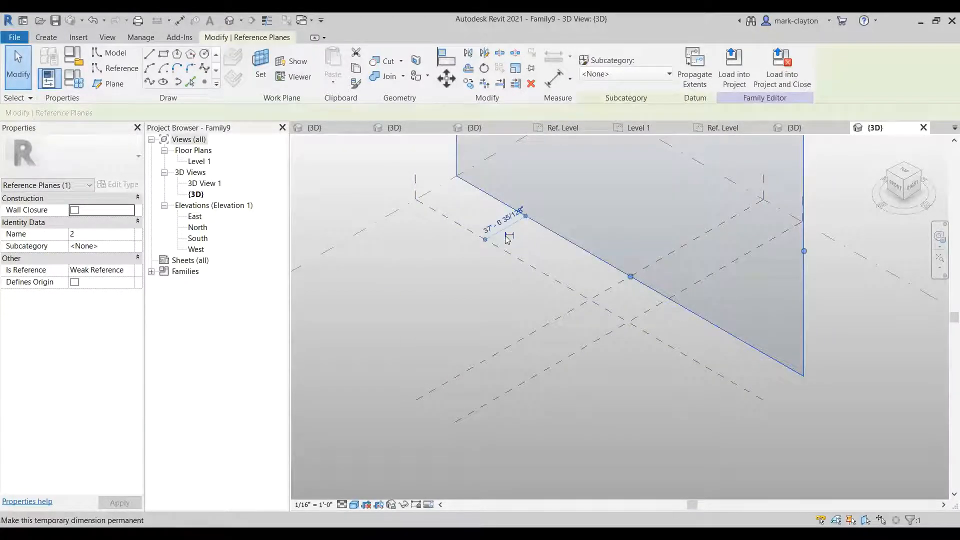
click(585, 347)
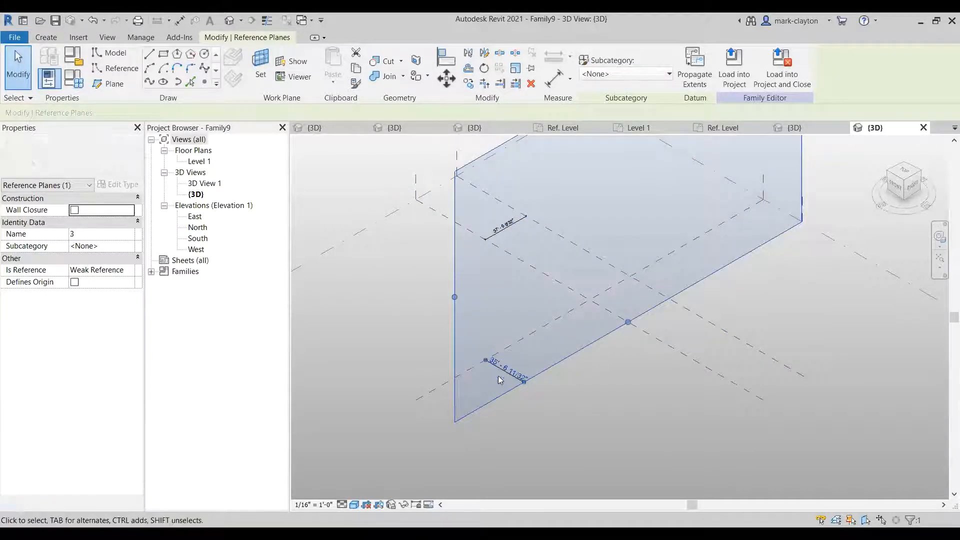
click(604, 385)
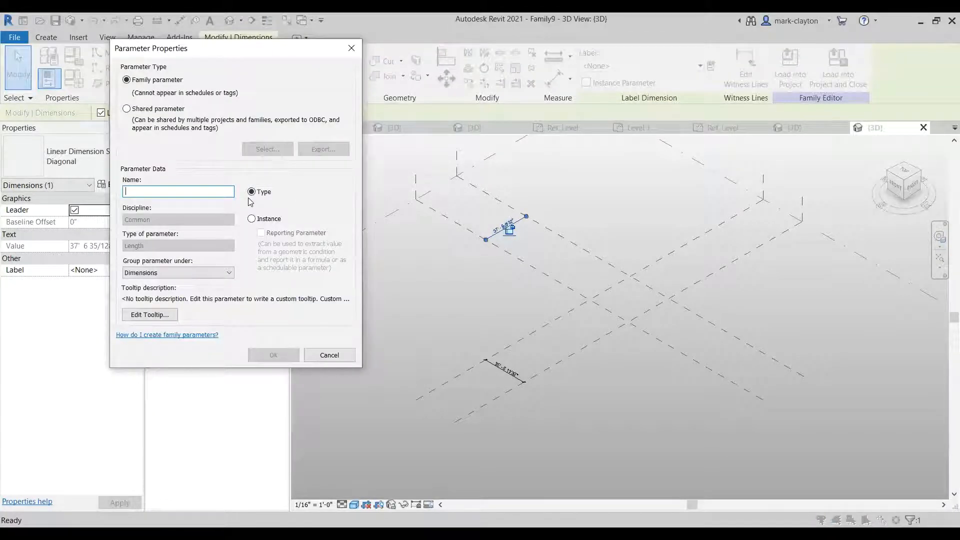
- Label the dimension between the Front/Back planes with a new type parameter named length
text(len gth)
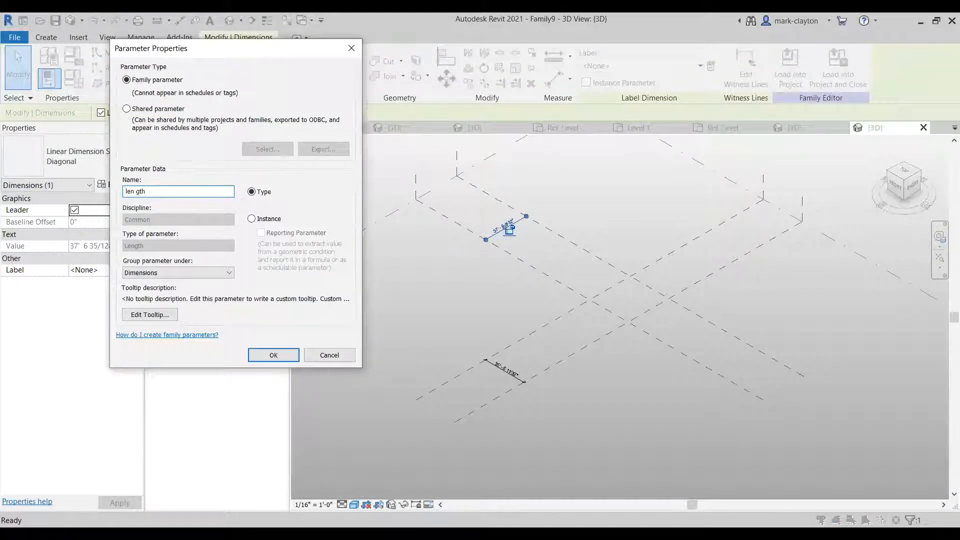
key(BackSpace)
click(274, 357)
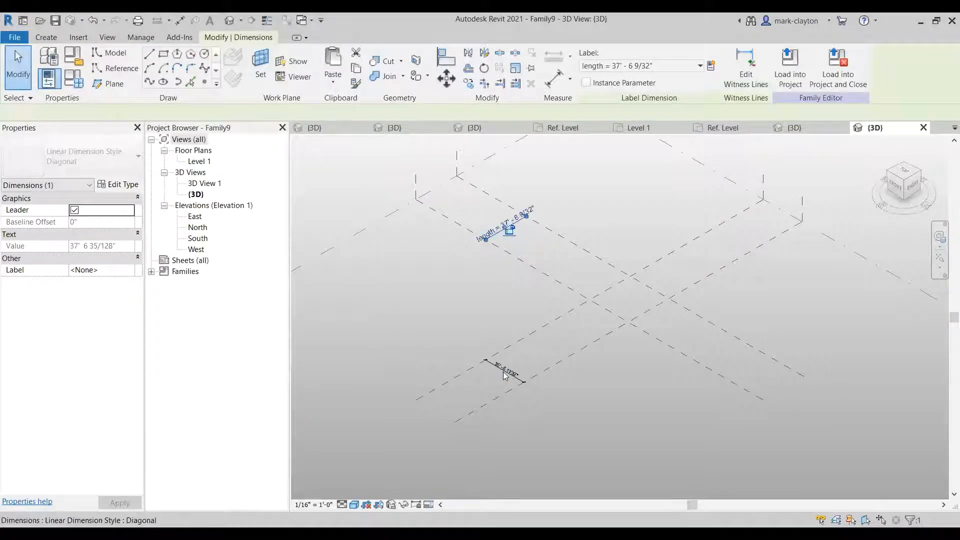
- Label the dimension between the Left/Right planes with a new type parameter named width
click(713, 67)
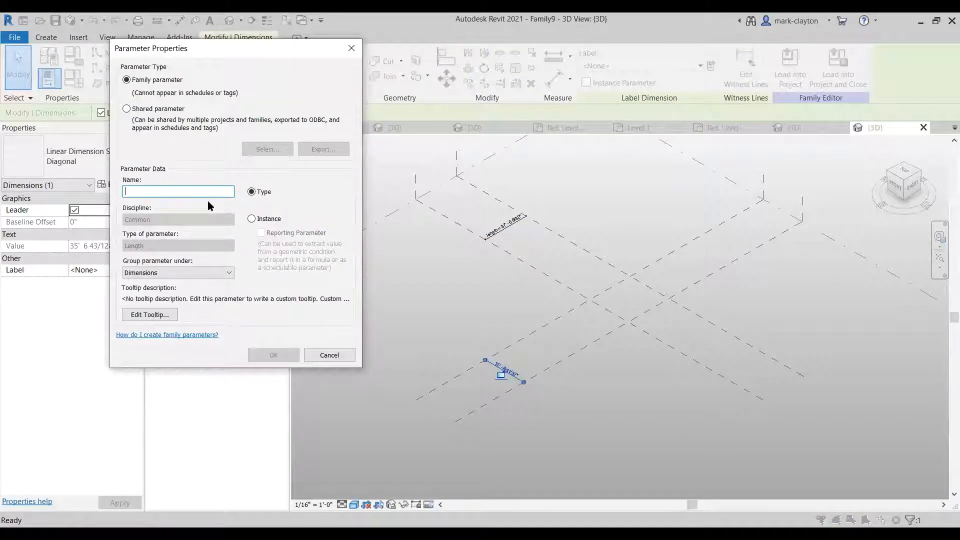
text(width)
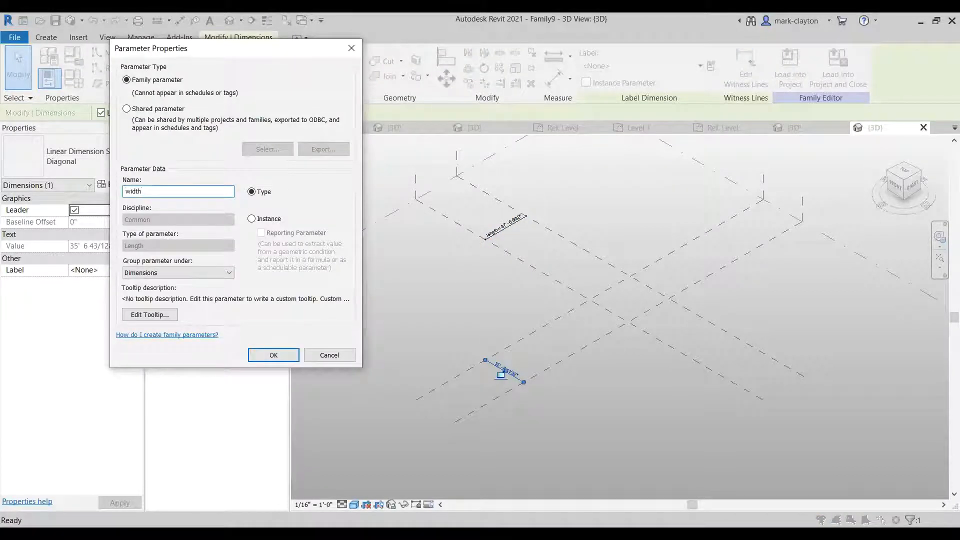
click(275, 355)
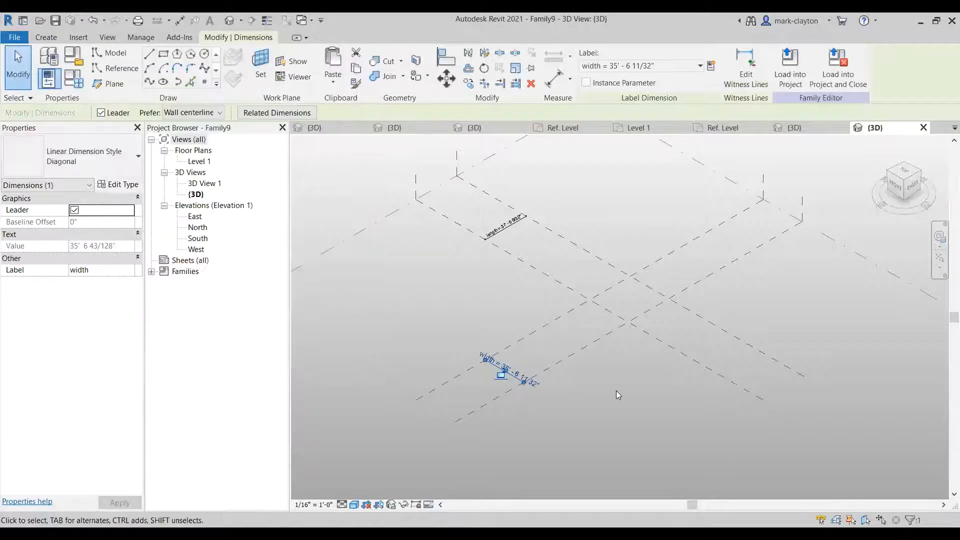
click(614, 390)
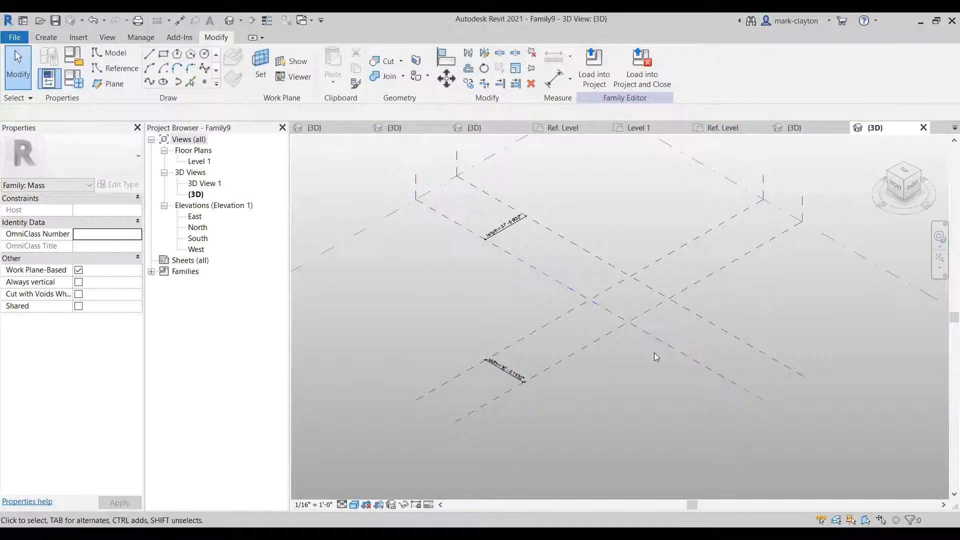
- Set the formula of the length parameter to width in the family types
scroll(654, 353, up, 1)
scroll(654, 353, up, 1)
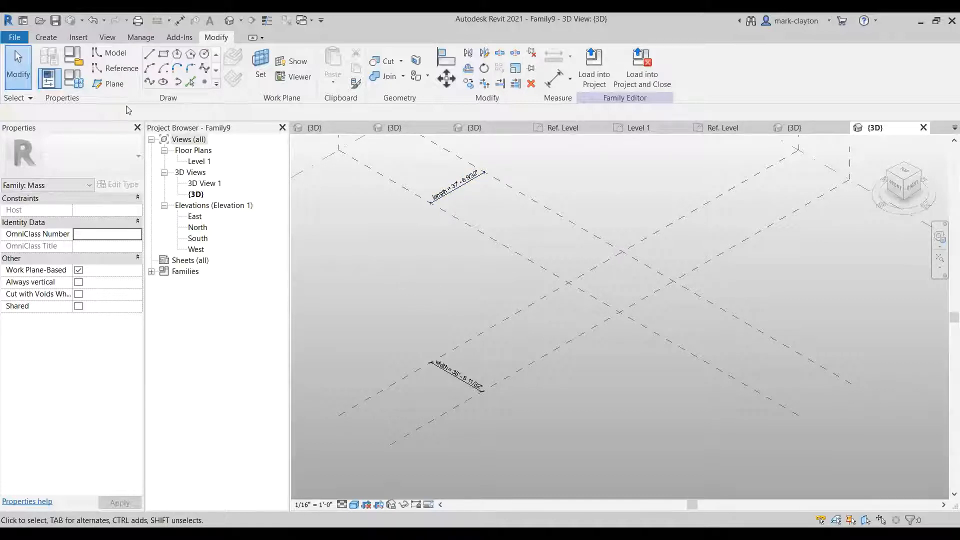
key(f)
key(t)
drag(239, 88, 298, 96)
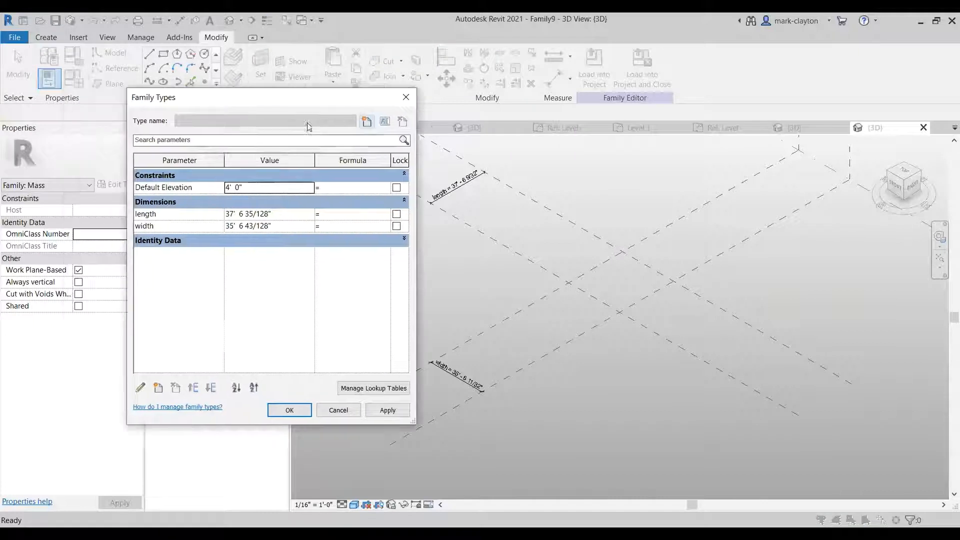
click(333, 214)
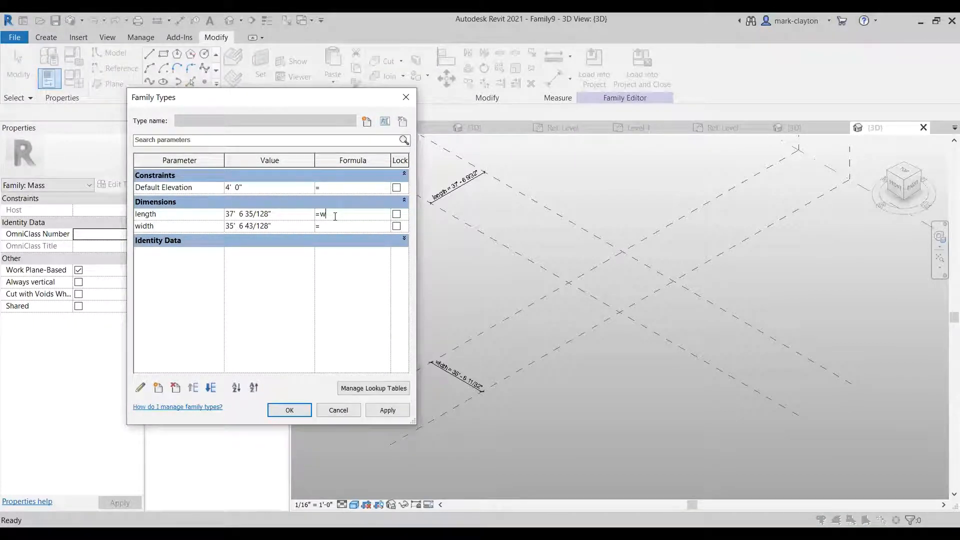
text(widfth)
key(Return)
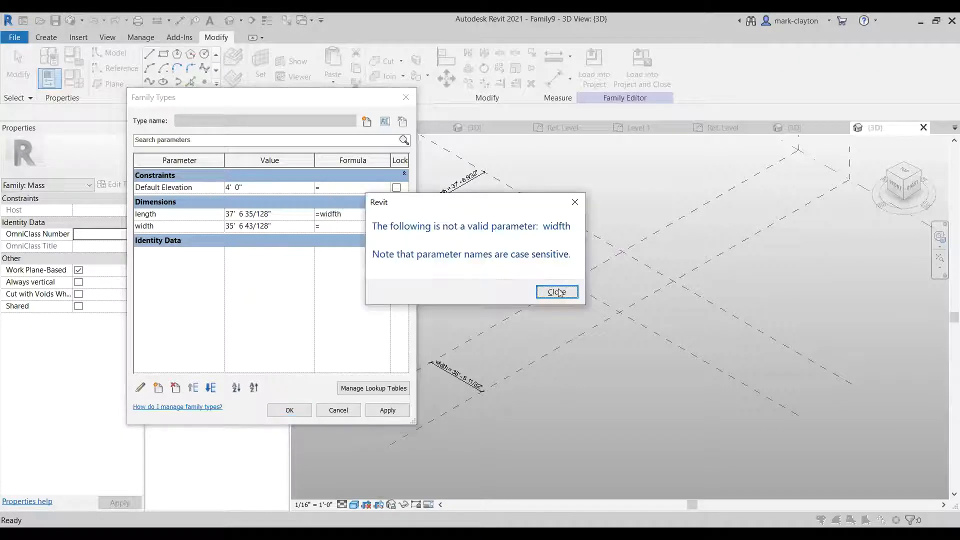
key(Return)
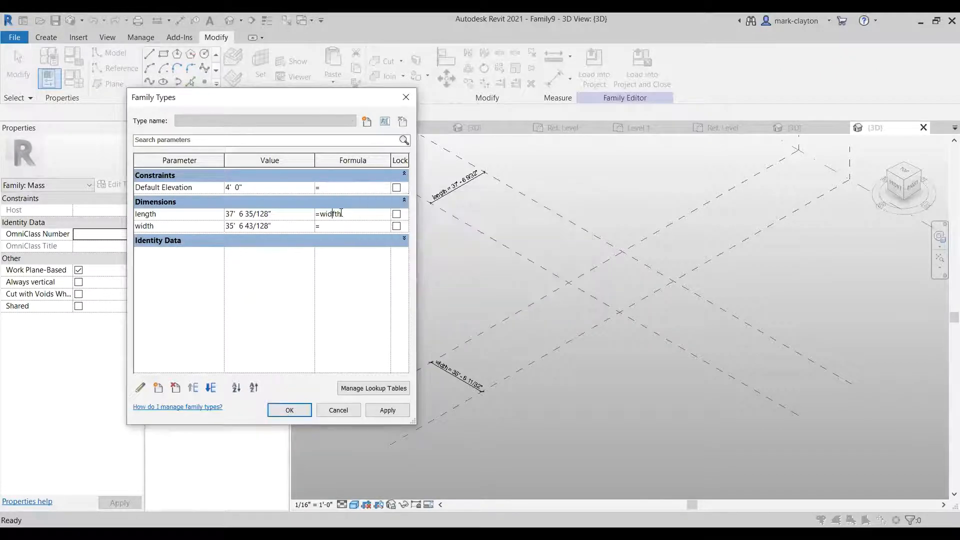
key(Left)
key(Left)
key(Left)
key(Tab)
- Set the width parameter to 20' and apply the family type changes to the model
click(285, 226)
text(20)
key(Tab)
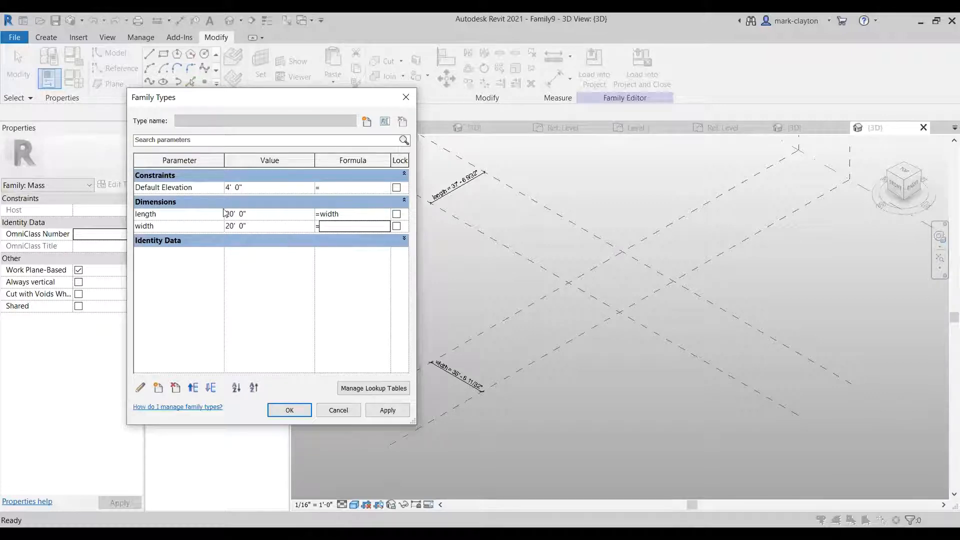
click(294, 411)
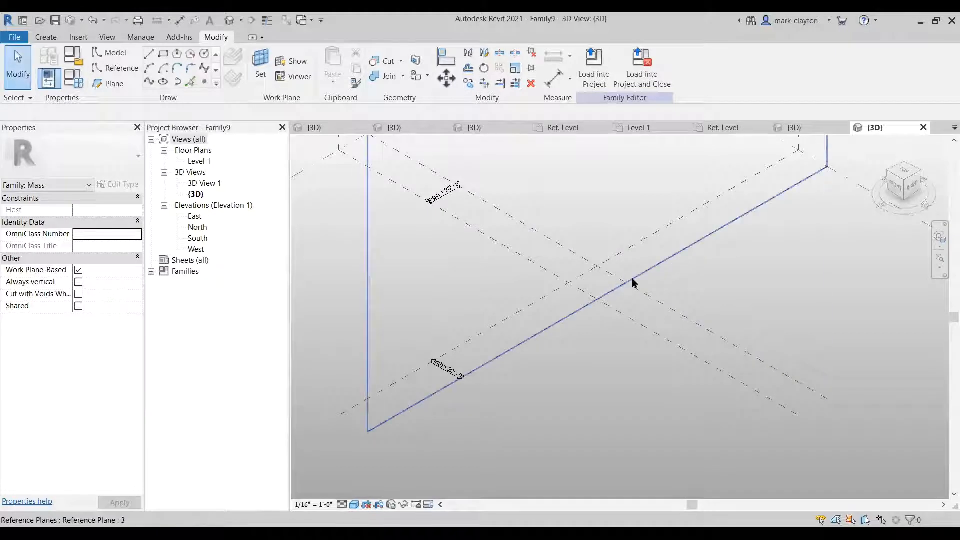
scroll(632, 283, up, 5)
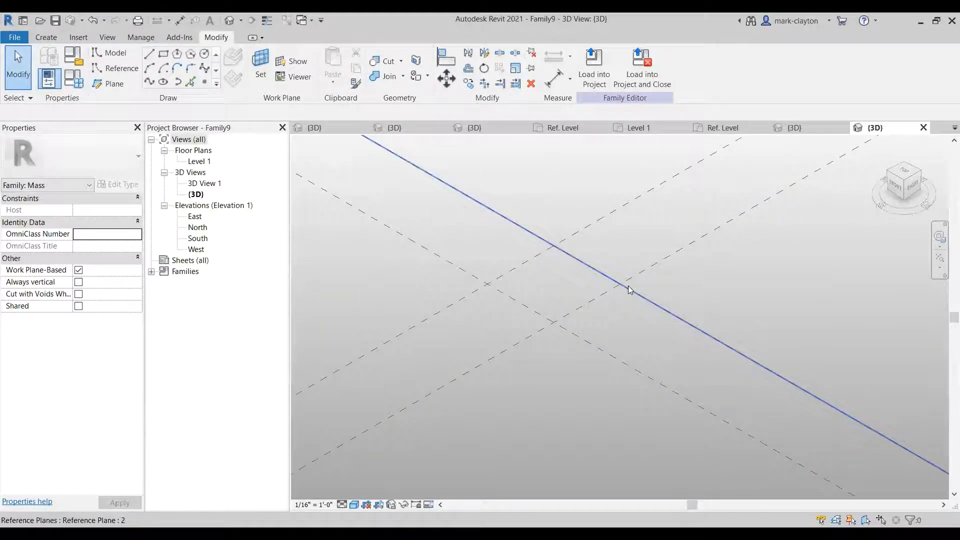
scroll(630, 287, down, 2)
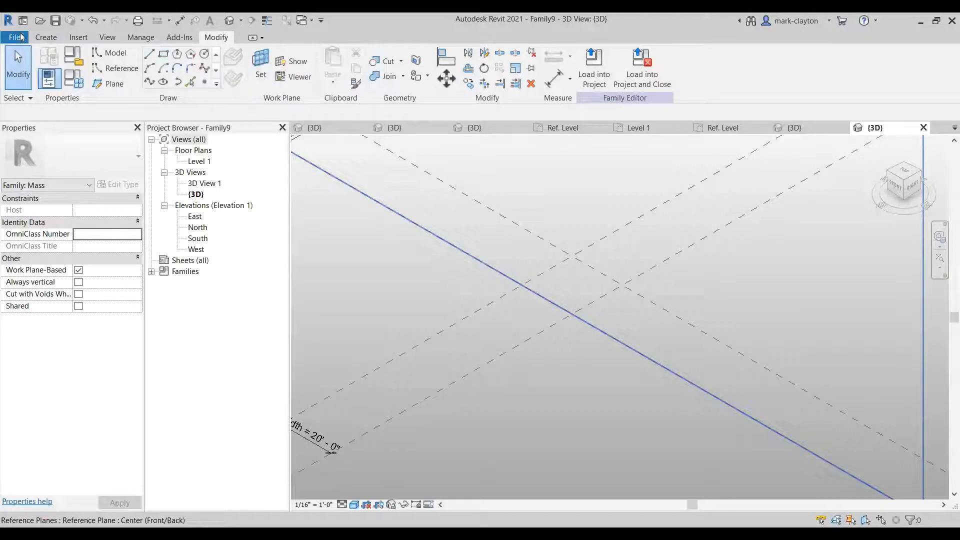
click(44, 39)
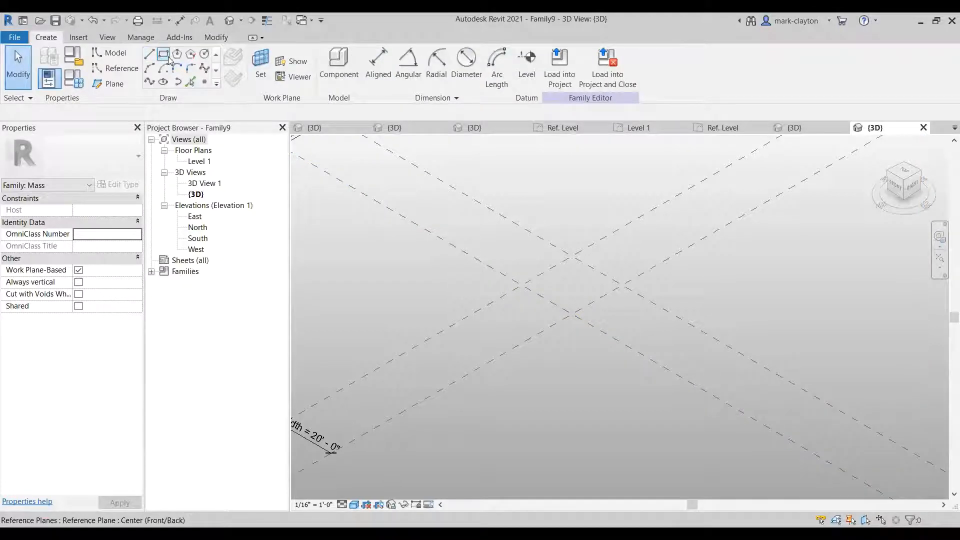
click(165, 57)
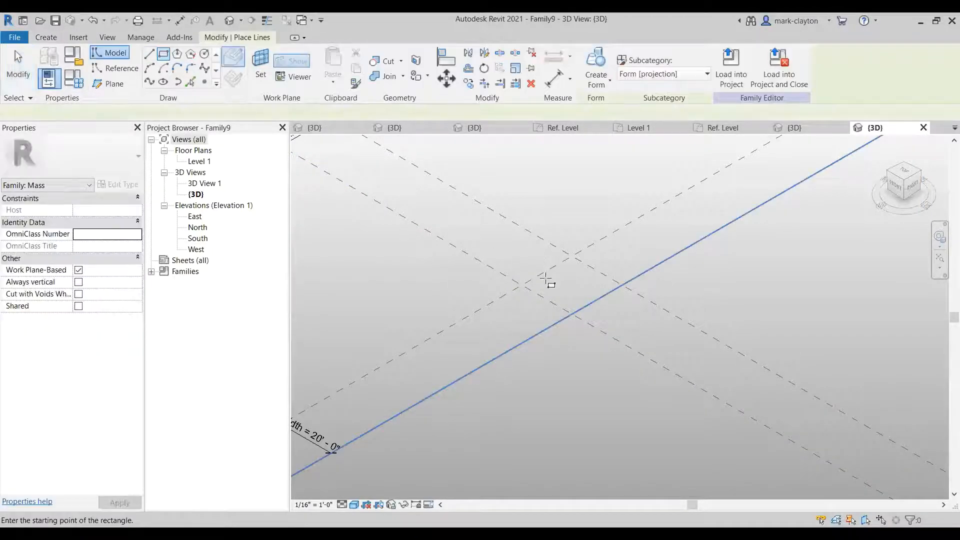
click(539, 286)
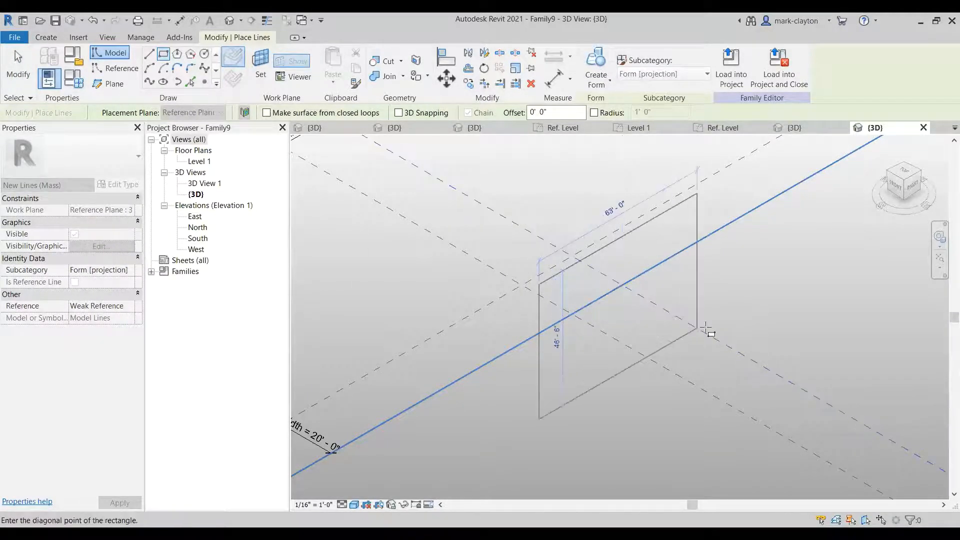
click(694, 325)
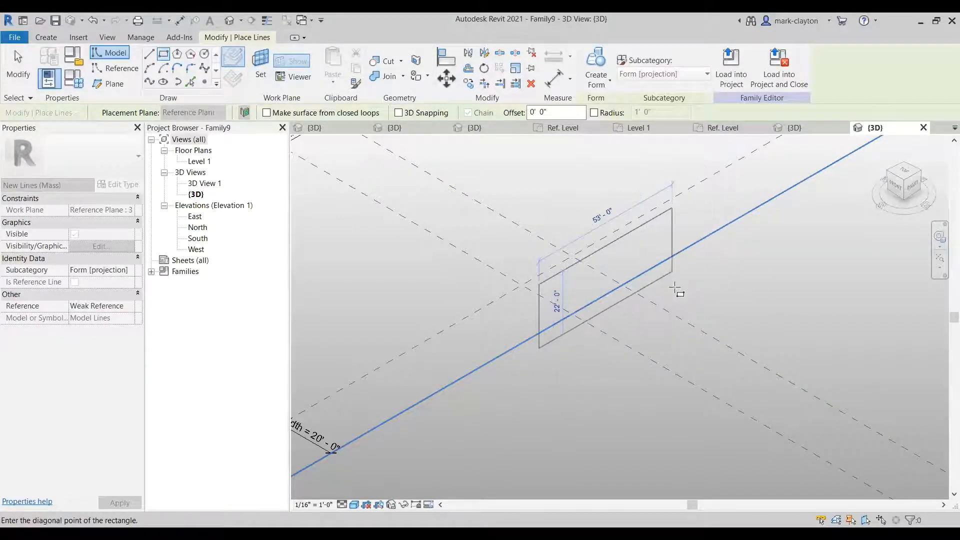
click(18, 66)
- Set Level 1 as the active work plane and display it around the crossing reference planes
scroll(370, 249, down, 1)
middle_drag(398, 260, 441, 247)
scroll(441, 247, down, 1)
scroll(441, 248, down, 1)
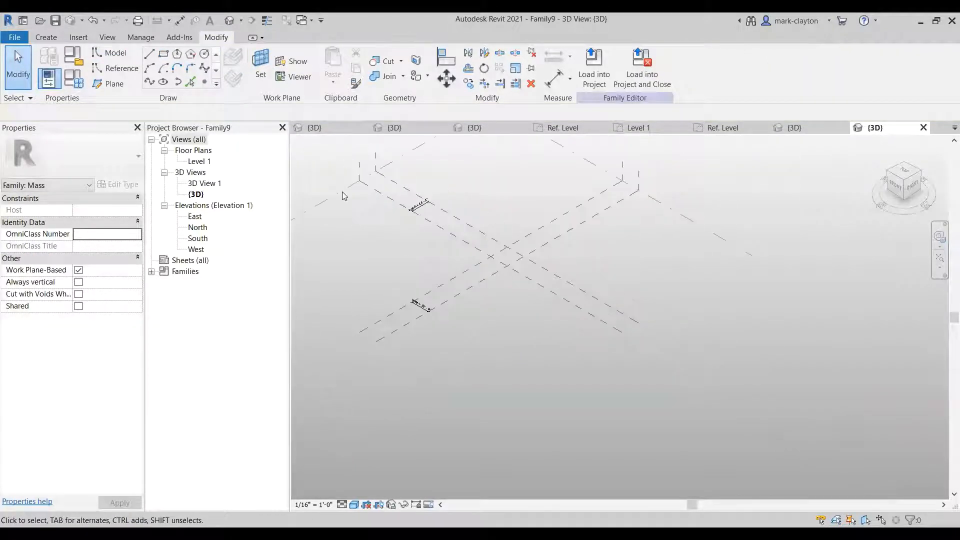
click(263, 65)
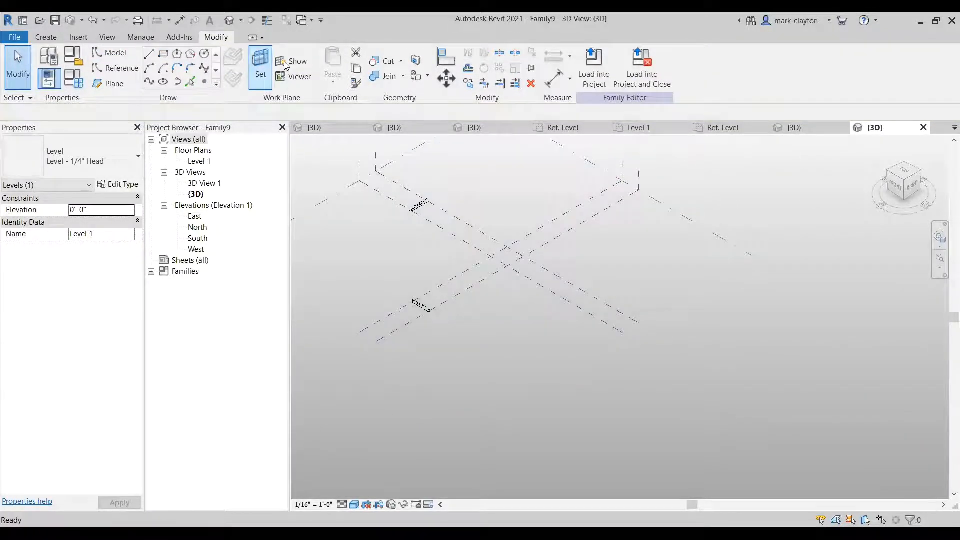
click(296, 62)
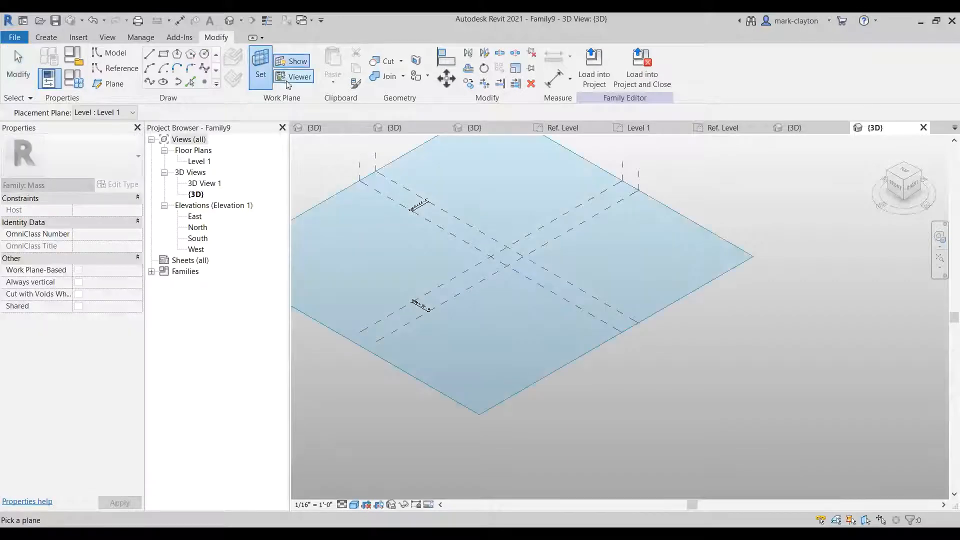
scroll(513, 264, up, 5)
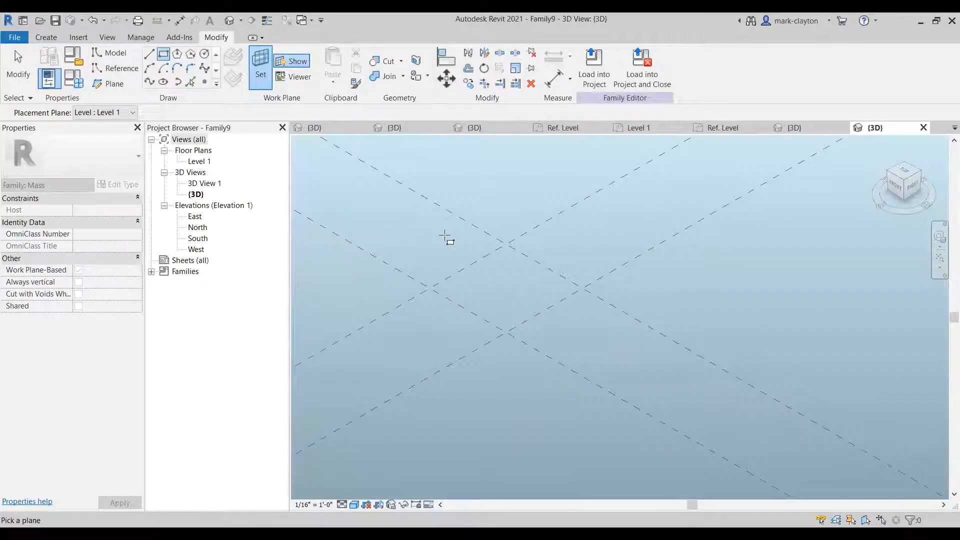
- Sketch a rectangle of model lines on Level 1 inside the area enclosed by the four reference planes
click(504, 254)
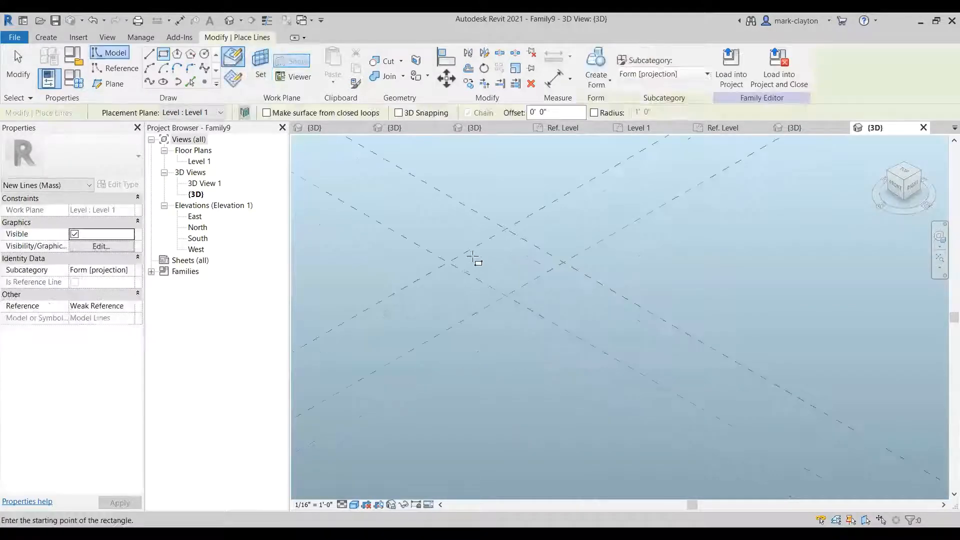
click(471, 258)
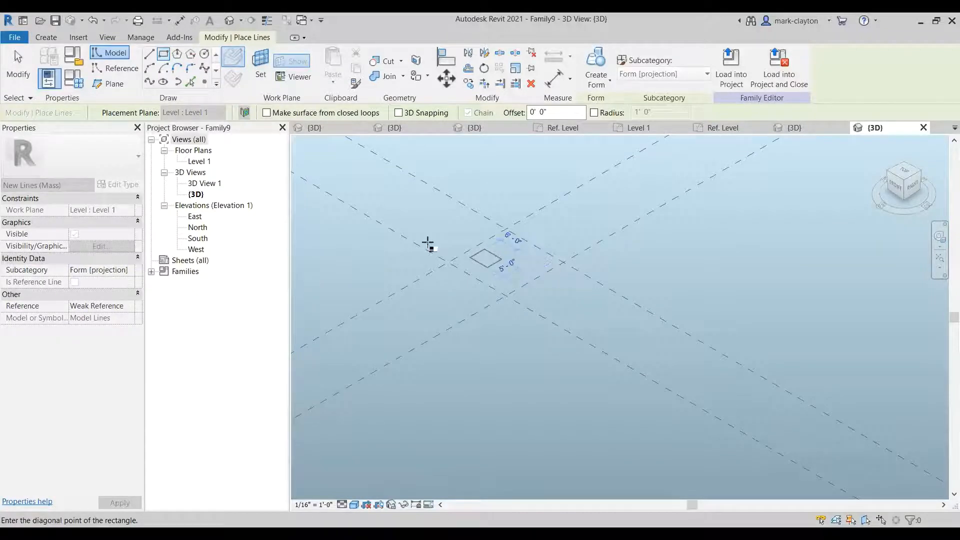
click(542, 267)
key(Escape)
key(Escape)
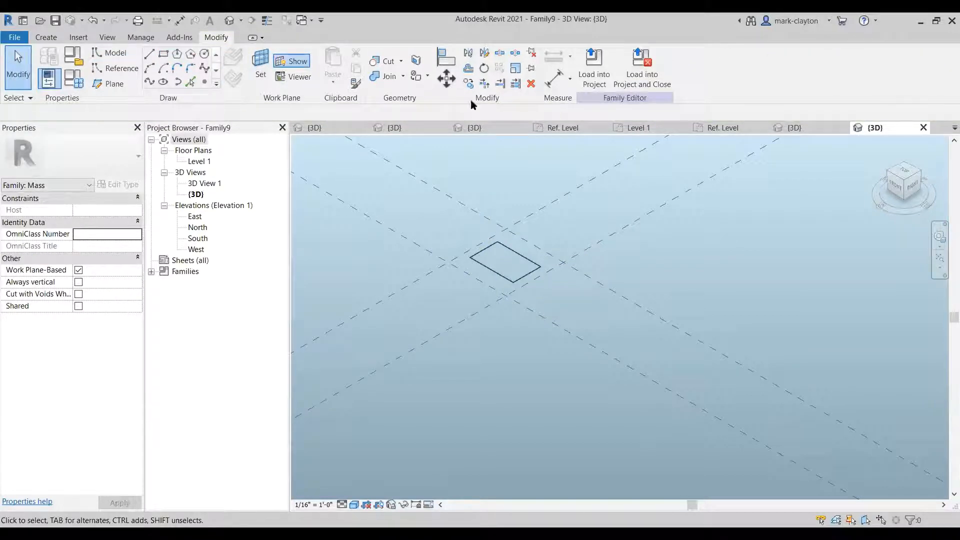
- Align the rectangle's back-right side to the adjacent reference plane and lock the alignment
click(445, 56)
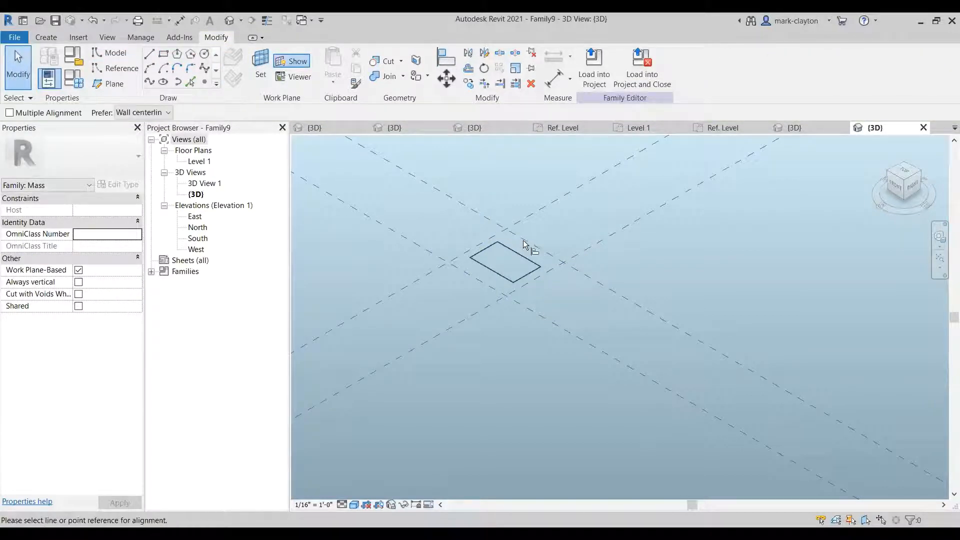
click(523, 239)
click(519, 255)
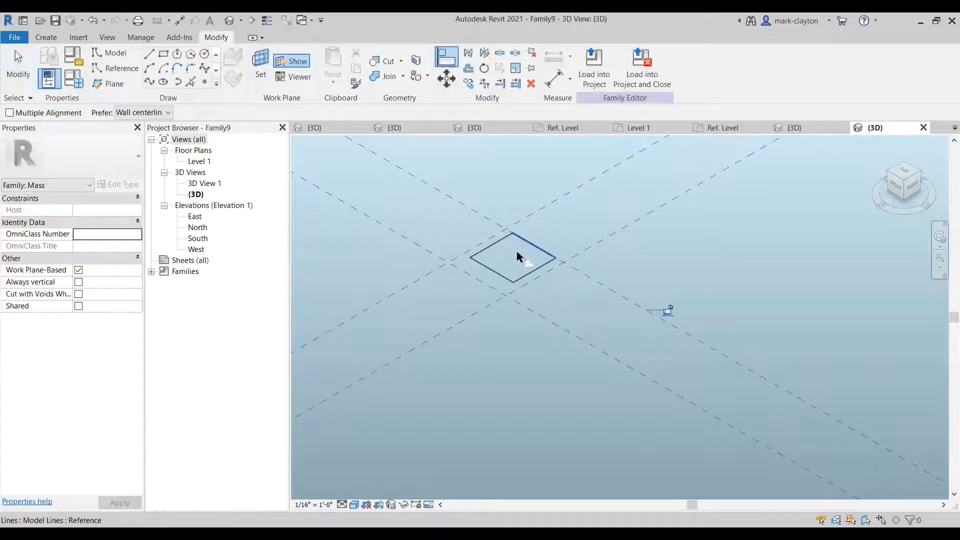
click(668, 311)
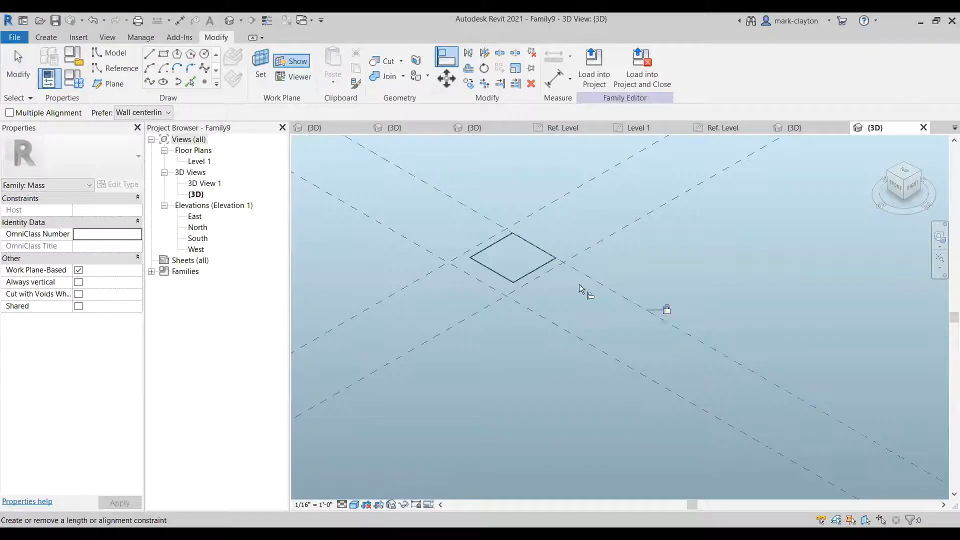
- Align and lock the rectangle's three remaining sides to their adjacent reference planes
click(479, 235)
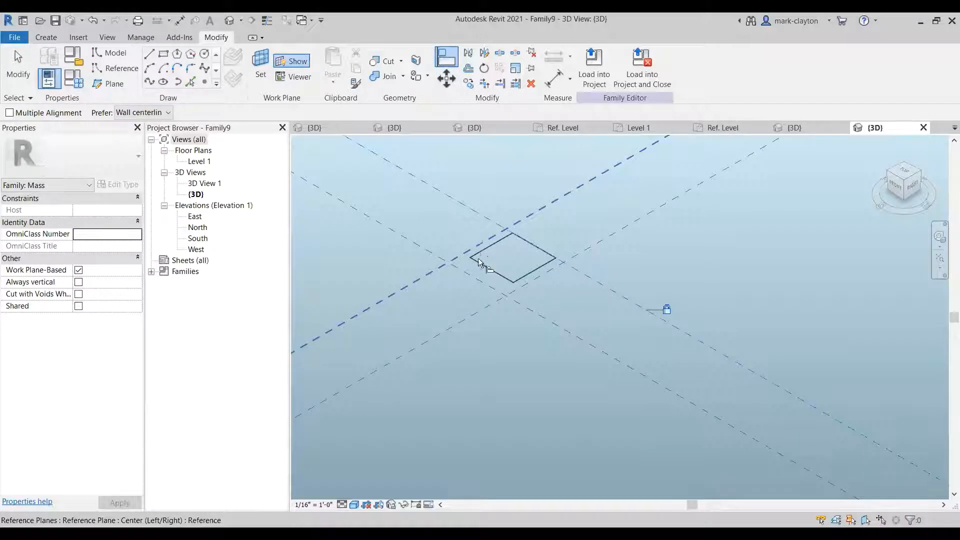
click(478, 256)
click(484, 272)
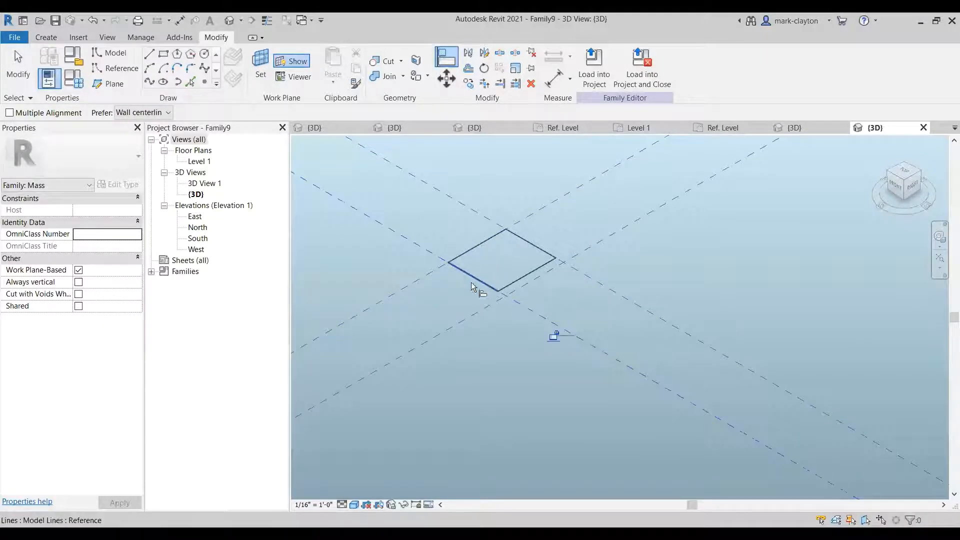
click(541, 276)
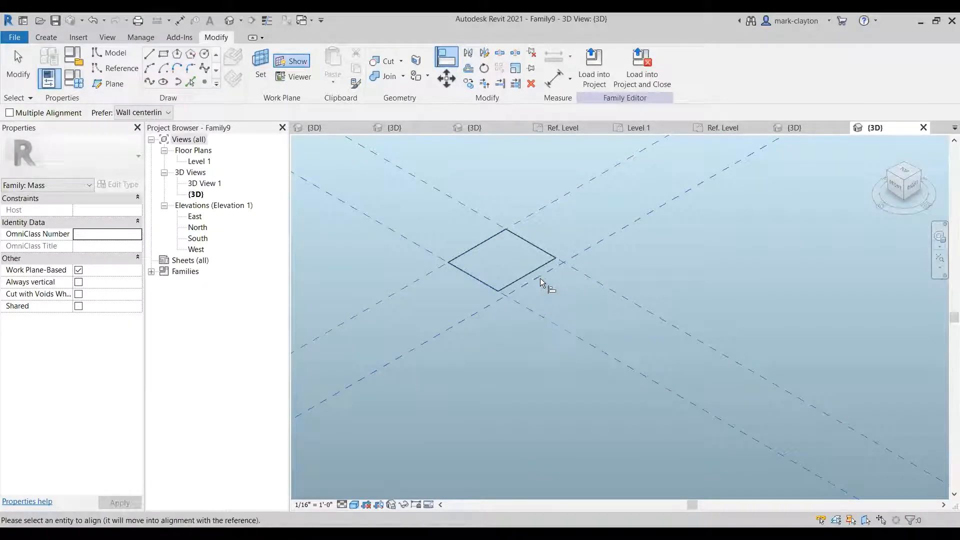
click(535, 271)
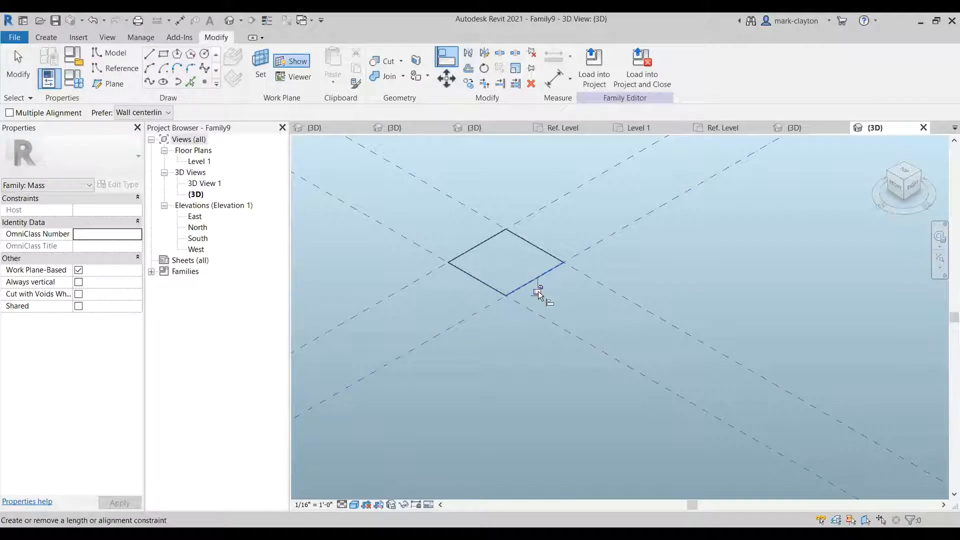
click(18, 65)
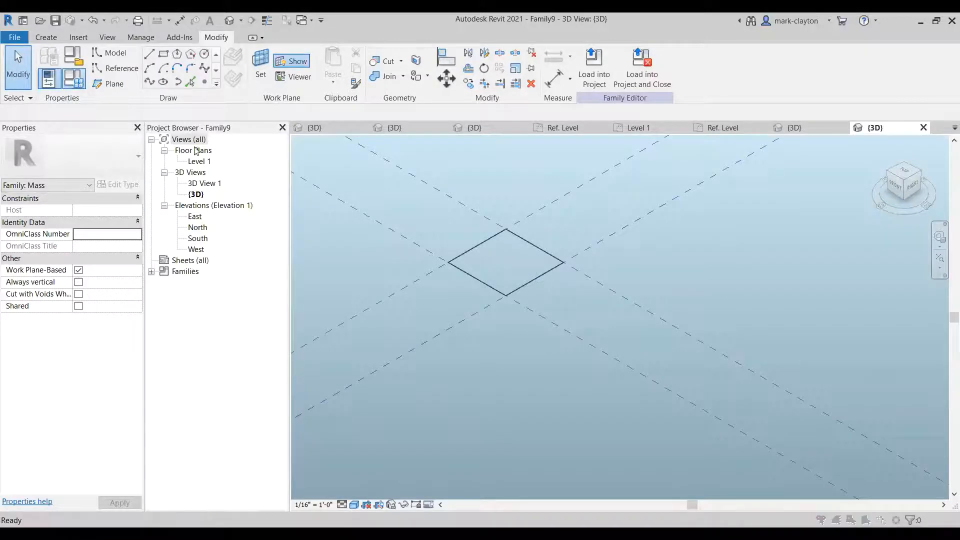
- Flex the rectangle through the family types by applying a width of 24', and set the length to 18'
key(f)
key(t)
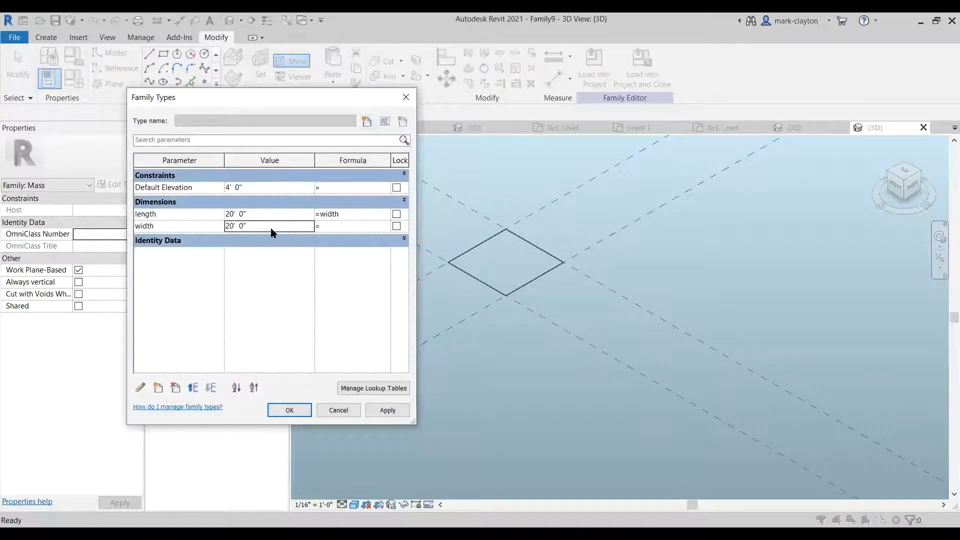
click(273, 226)
text(24)
click(397, 411)
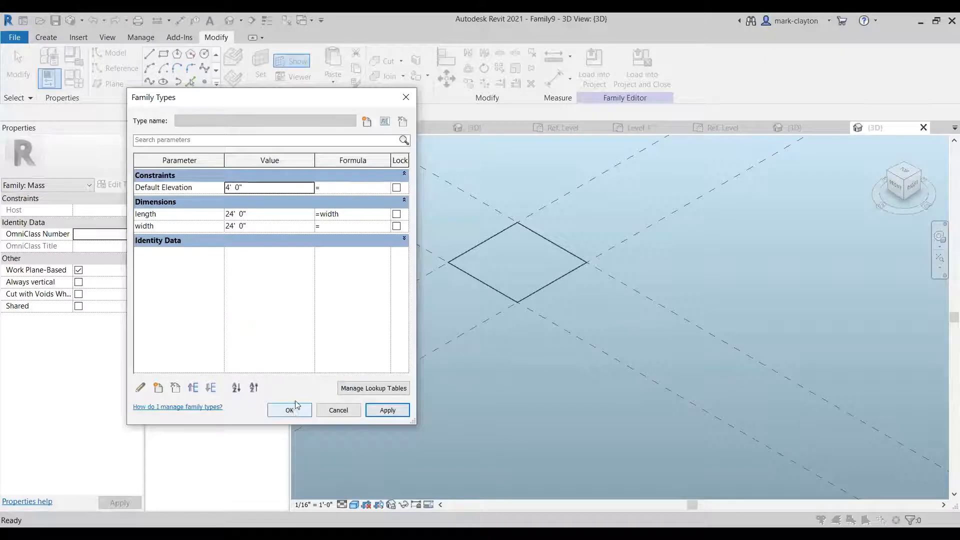
click(263, 215)
text(18)
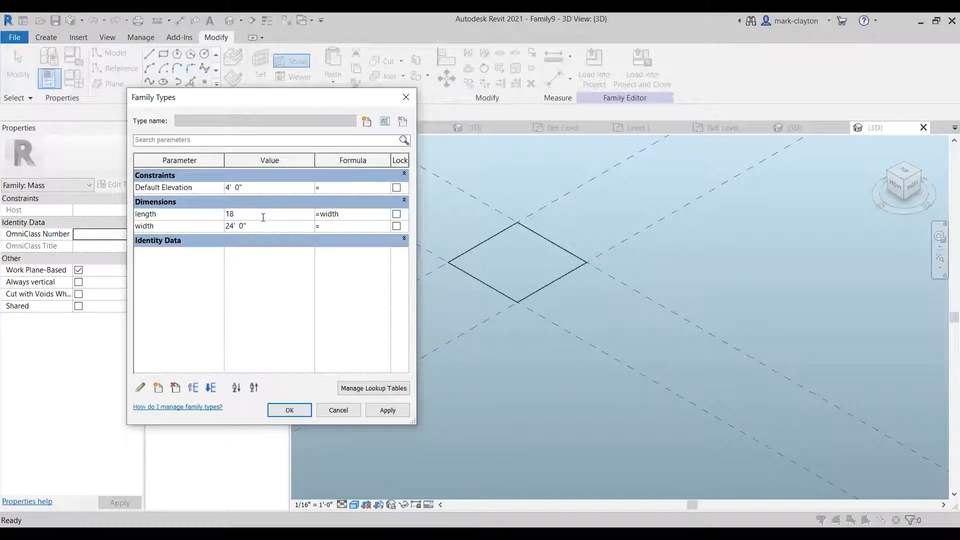
key(Tab)
click(289, 411)
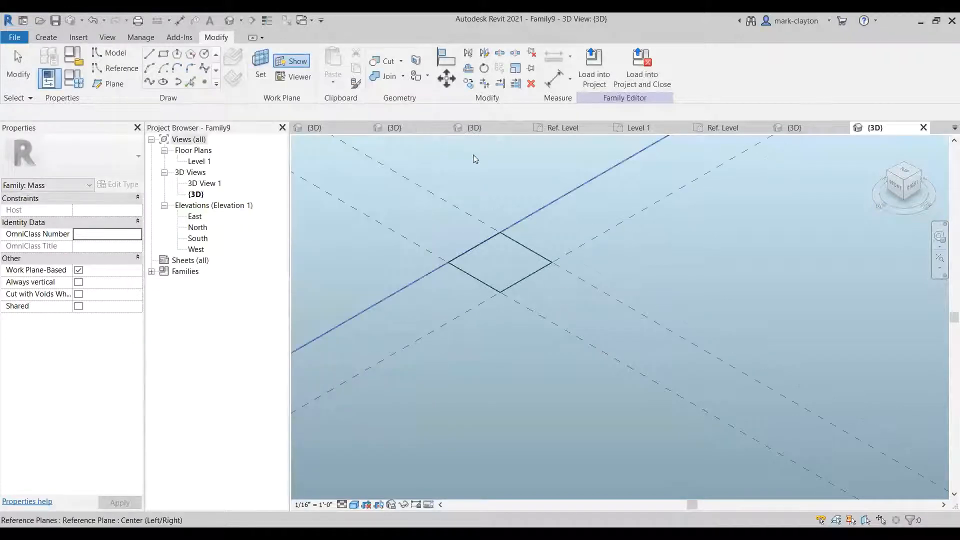
- Create a solid form from the connected chain of rectangle lines
key(Tab)
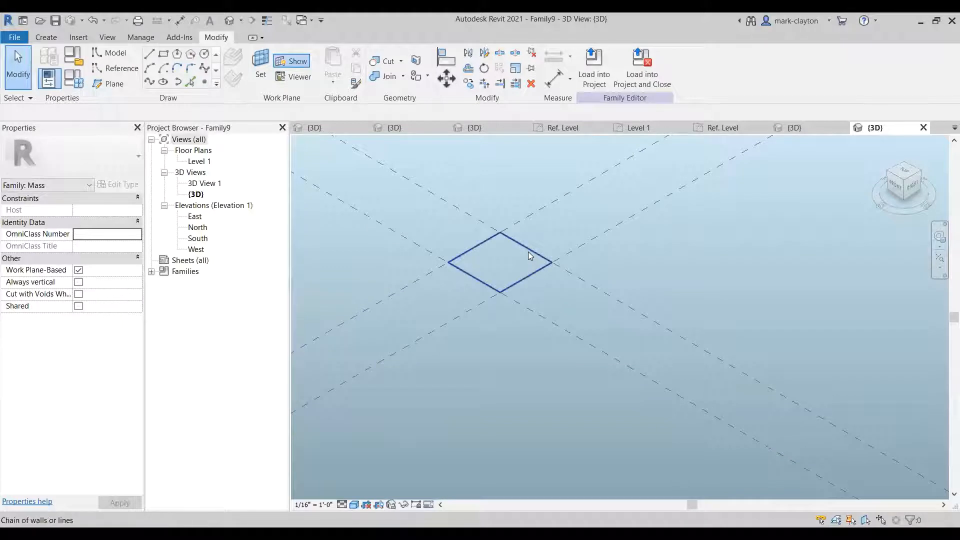
click(592, 68)
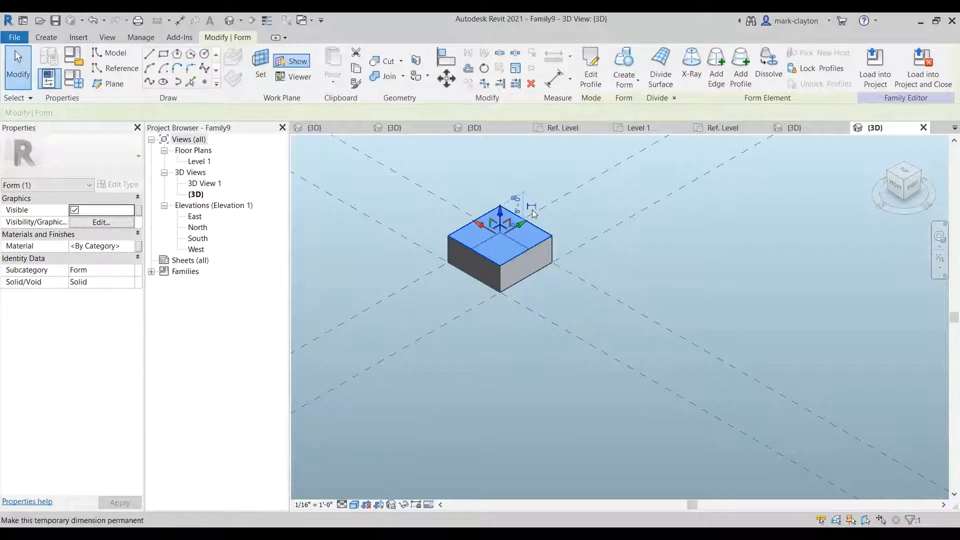
- Lock the form's profiles and turn the temporary height dimension of its top face into a permanent one
scroll(534, 214, up, 2)
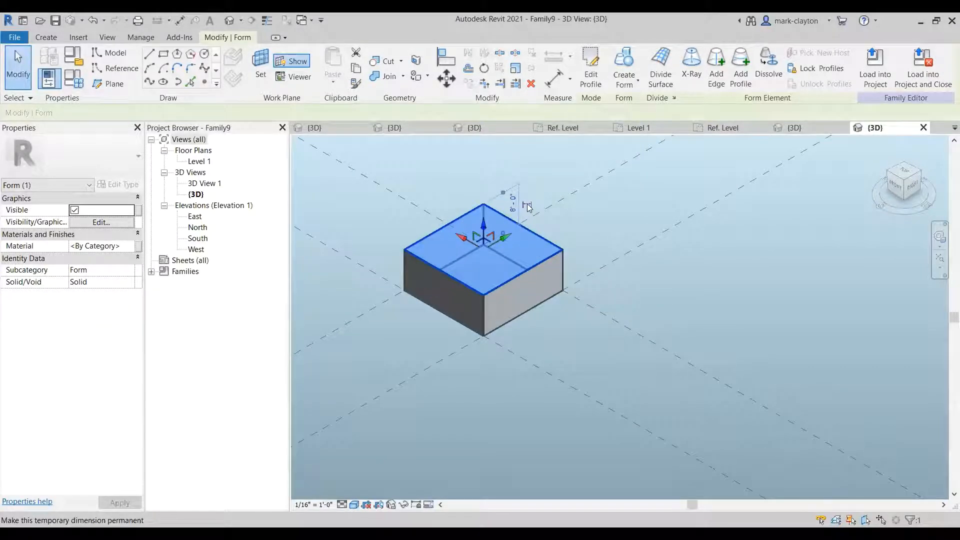
scroll(529, 207, up, 1)
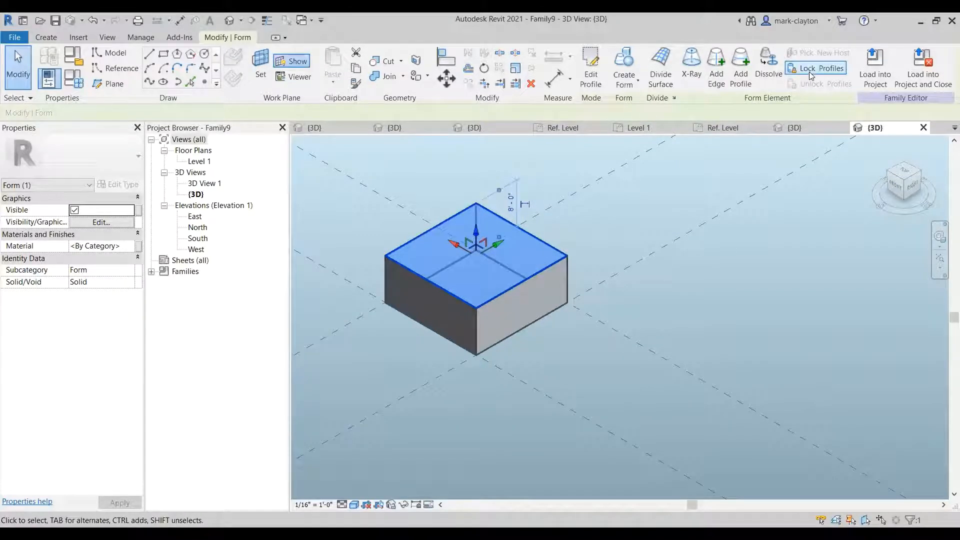
click(525, 204)
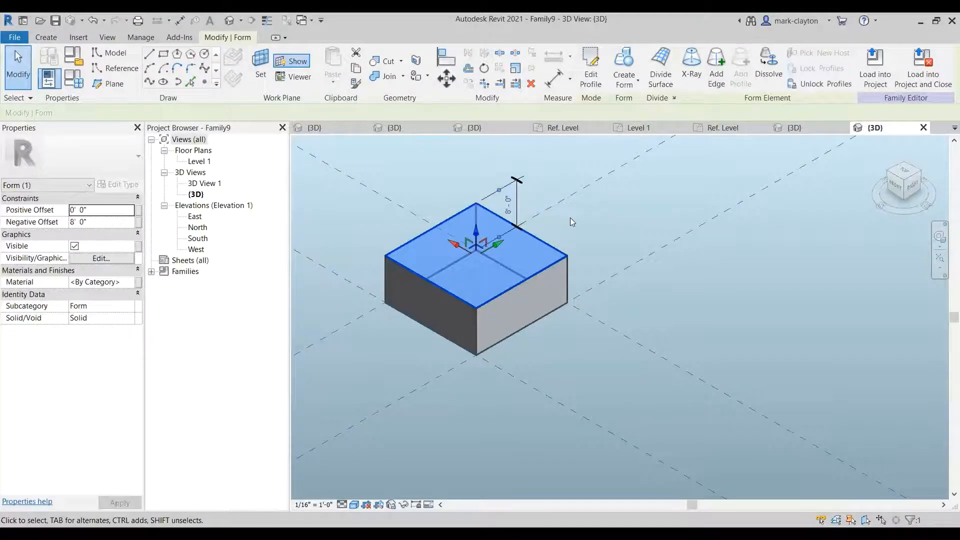
click(552, 221)
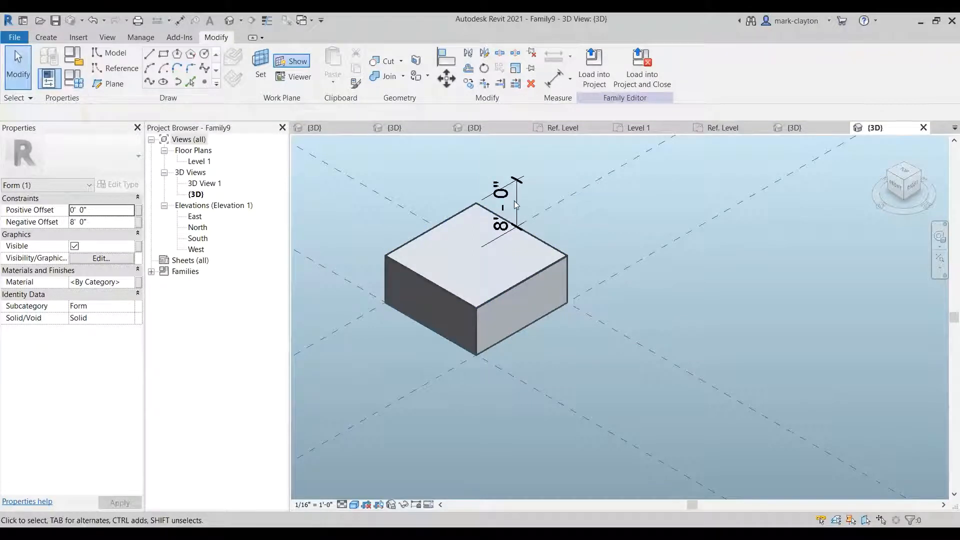
- Label the form's height dimension with a new type parameter named eaveHeight
click(514, 200)
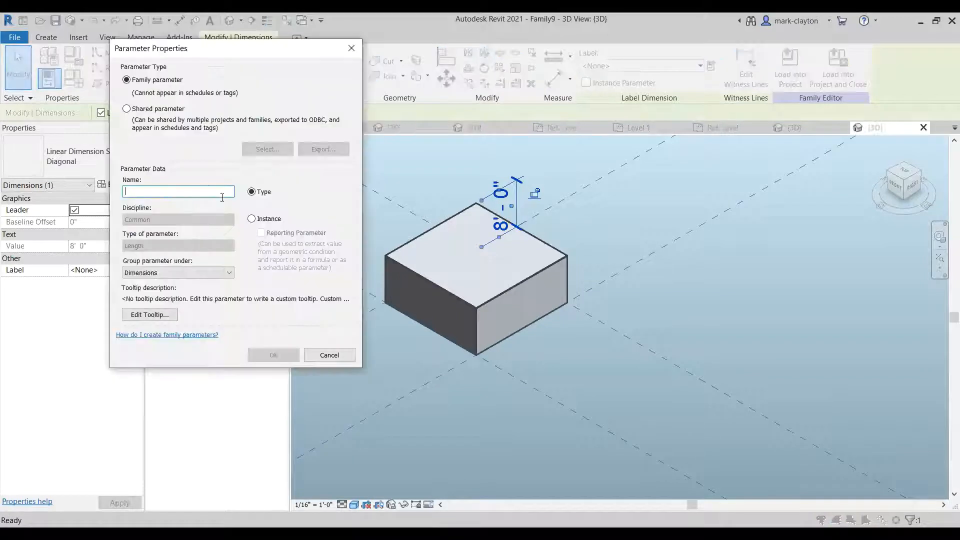
text(eave)
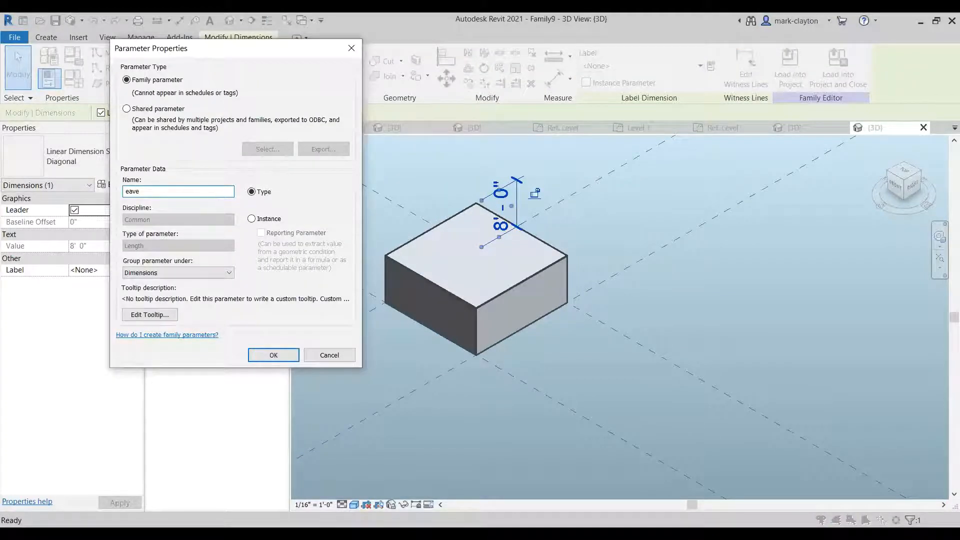
text(Height)
click(273, 354)
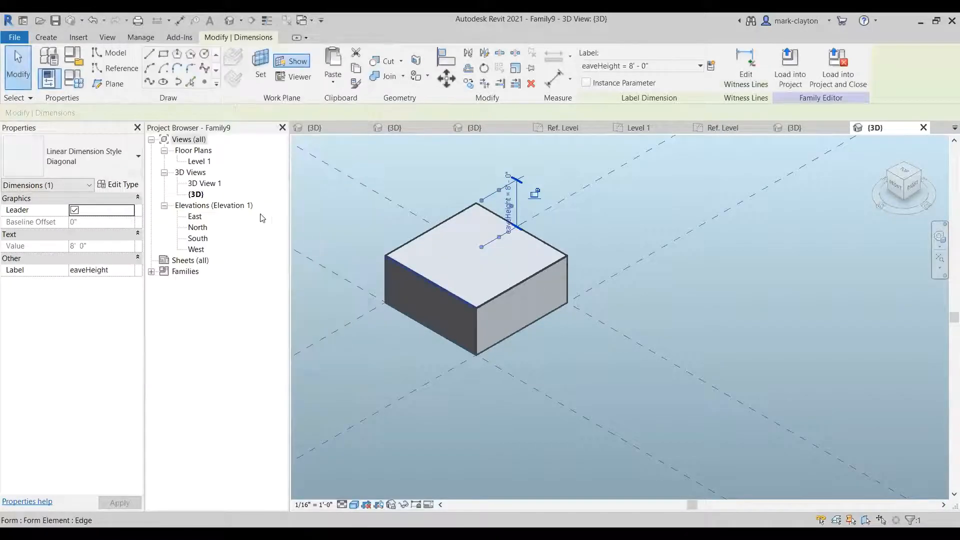
- Set the eaveHeight parameter to 10' in the family types
click(72, 81)
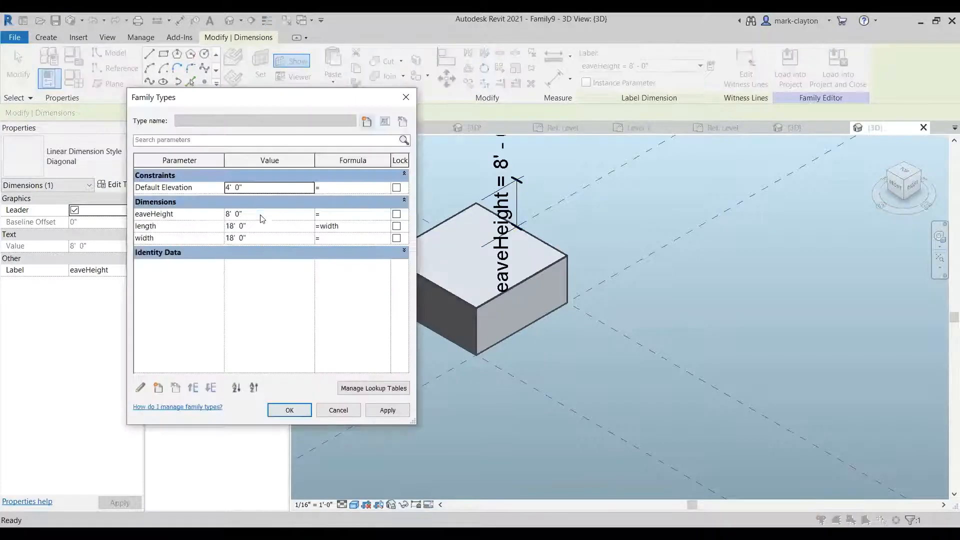
click(261, 219)
text(1)
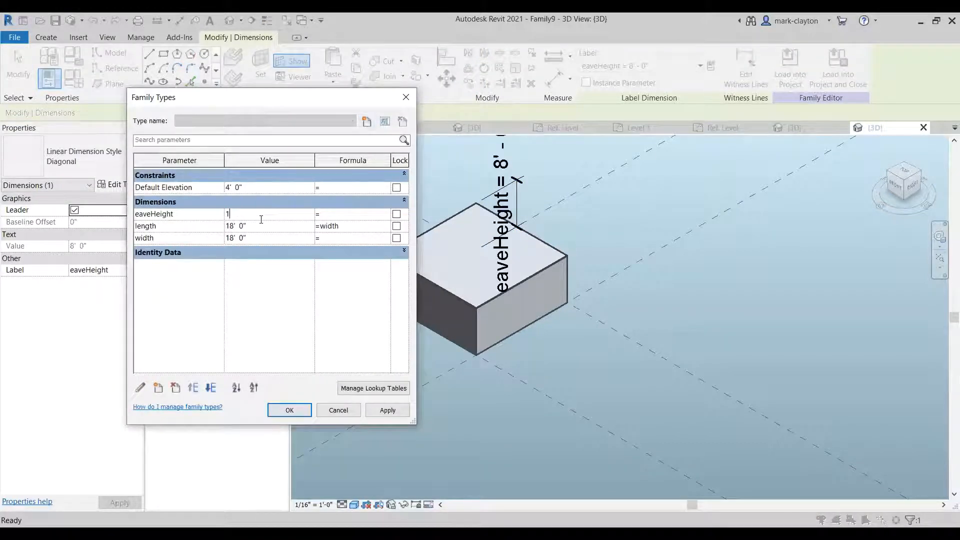
text(0')
key(Tab)
click(300, 415)
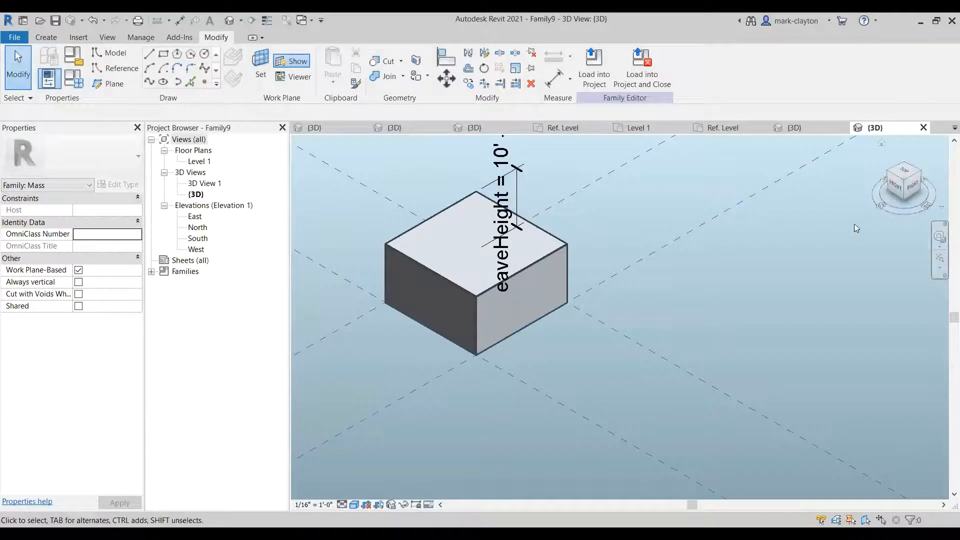
scroll(848, 238, down, 1)
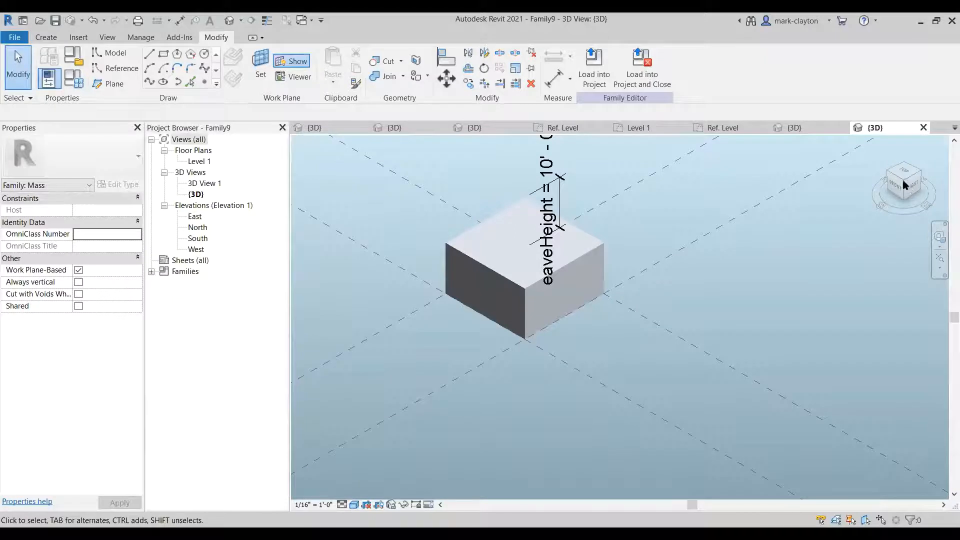
drag(902, 180, 903, 206)
scroll(775, 256, down, 1)
middle_drag(778, 276, 758, 323)
- Load the mass family into Project3 instead of Project2 and dismiss the Show Mass notice
click(596, 71)
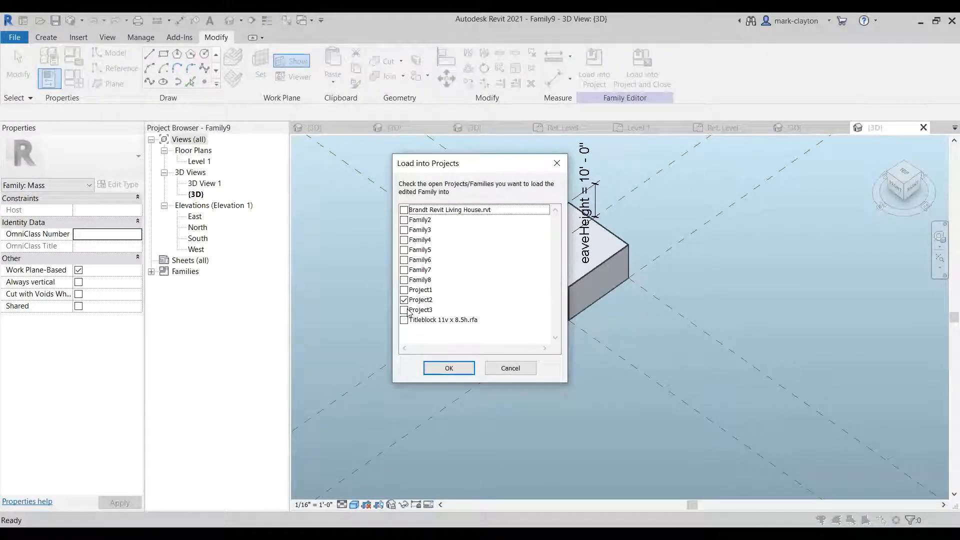
click(406, 310)
click(404, 300)
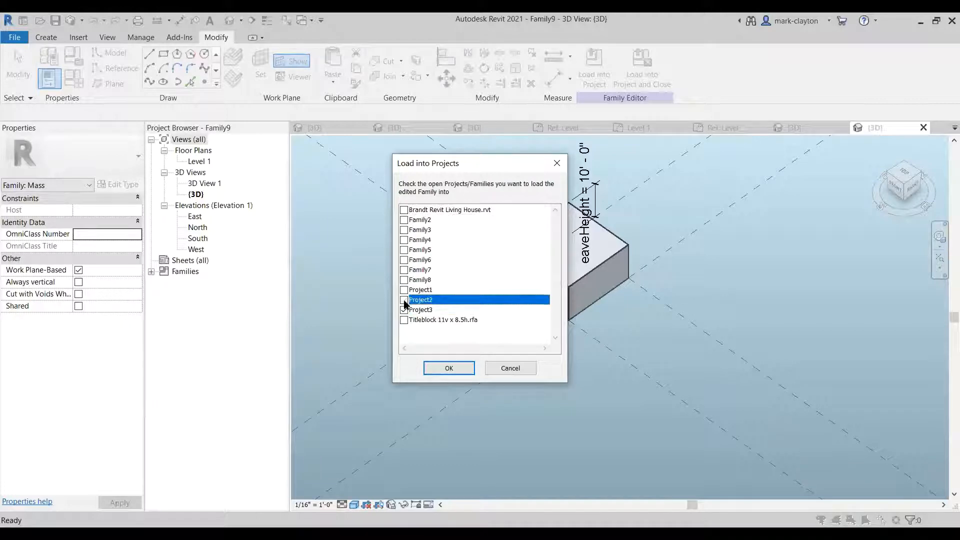
click(460, 369)
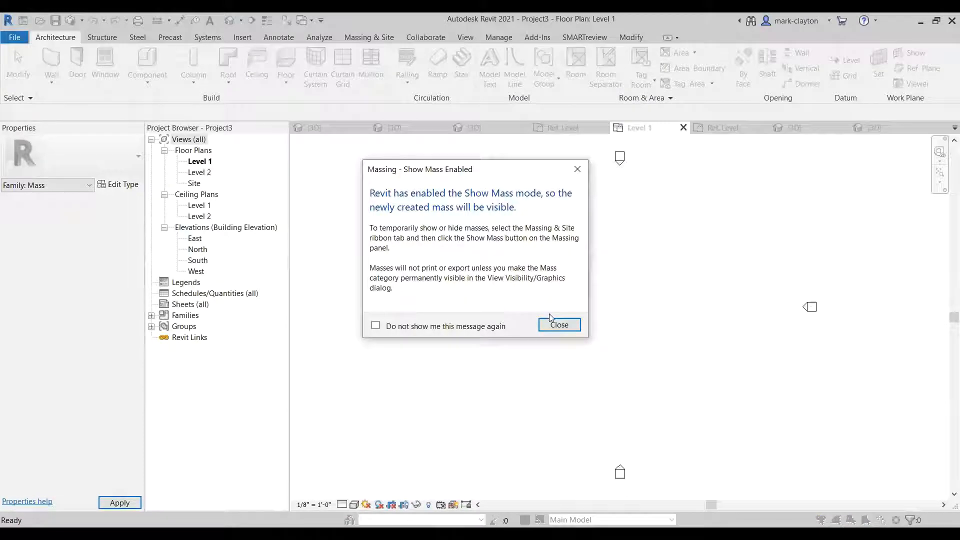
click(563, 326)
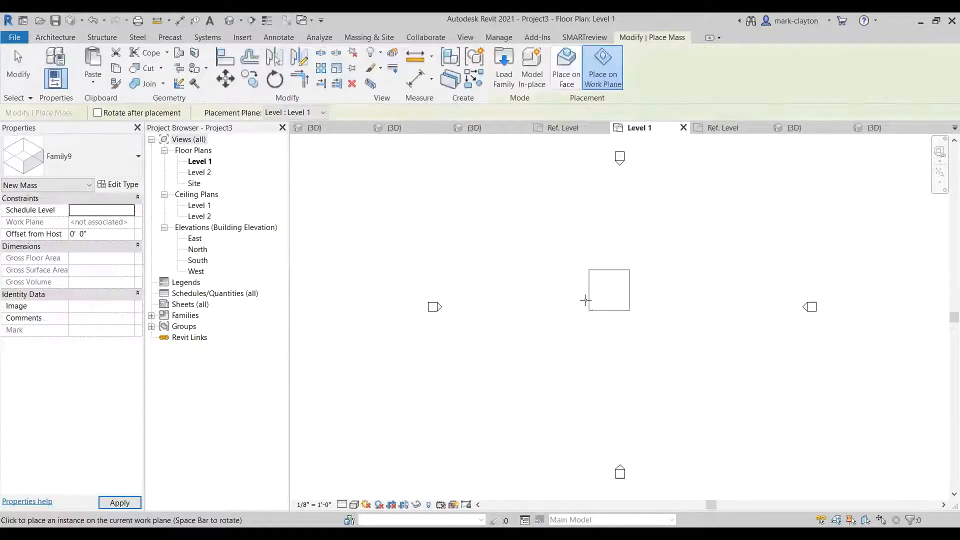
- Place one instance of the loaded mass between the elevation markers in the Level 1 floor plan
click(568, 294)
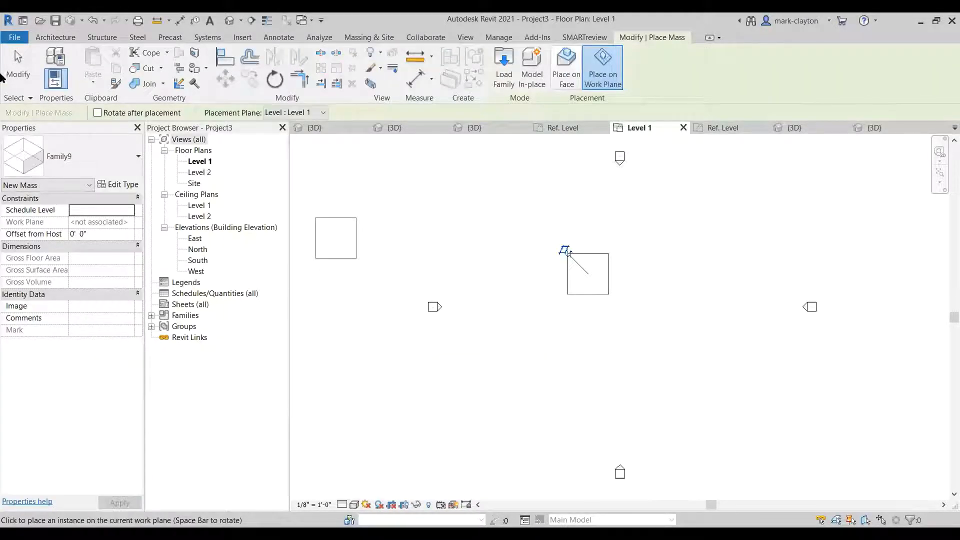
click(17, 75)
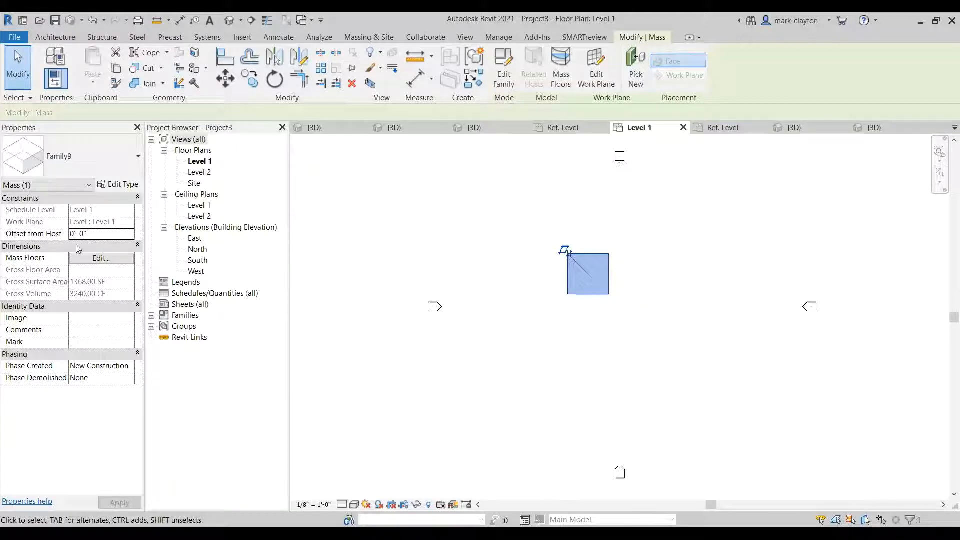
- Set the placed mass's eaveHeight type parameter to 9' and apply it
click(123, 186)
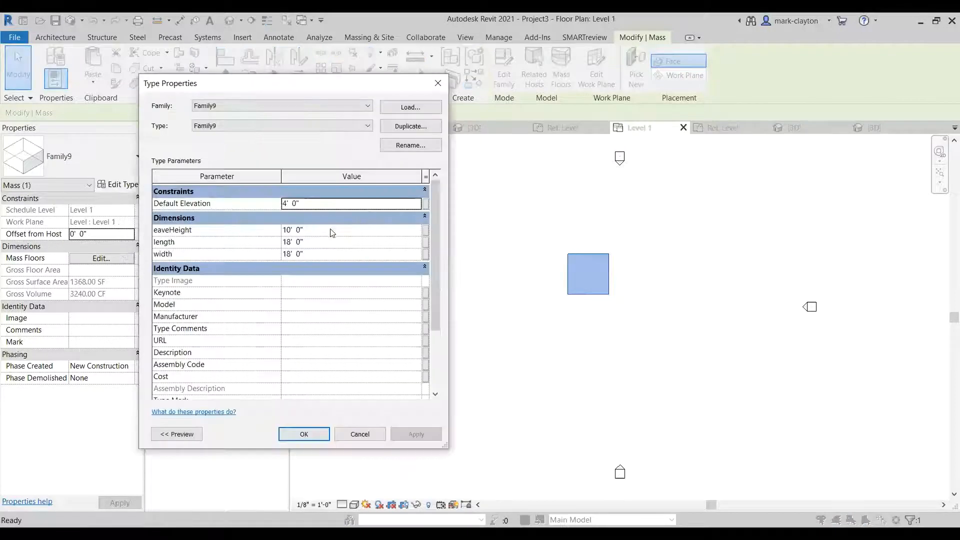
click(331, 230)
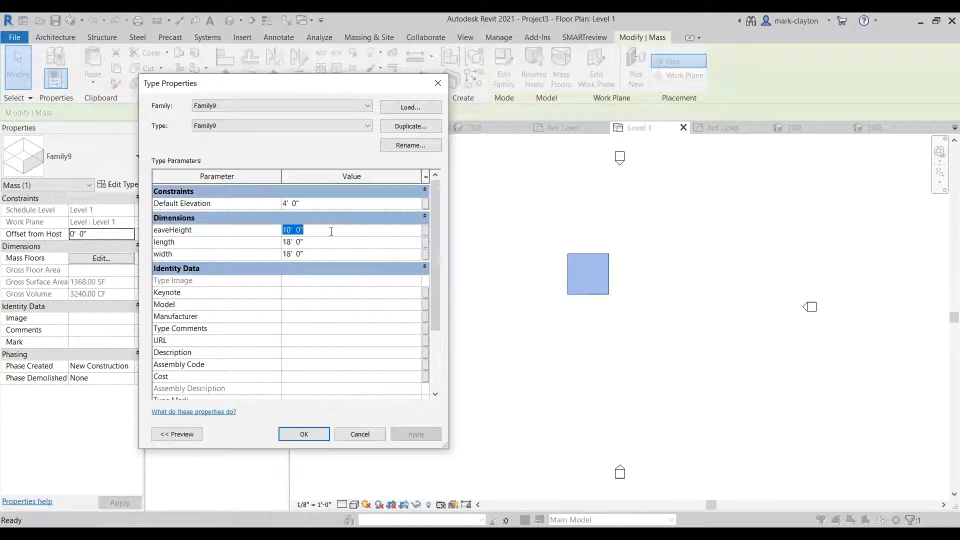
text(9)
click(422, 435)
click(422, 438)
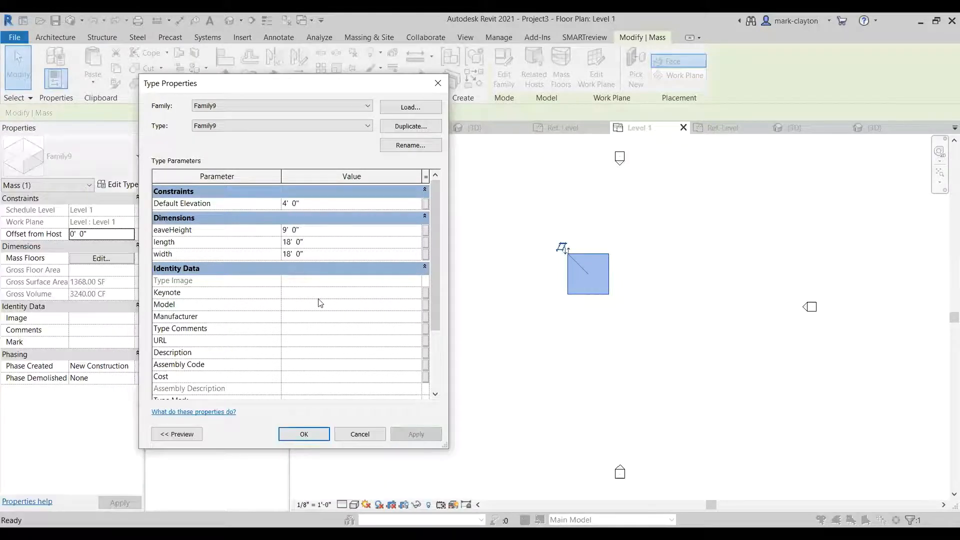
- Set the mass type's length parameter to 16' and confirm the type properties
click(327, 242)
text(16;)
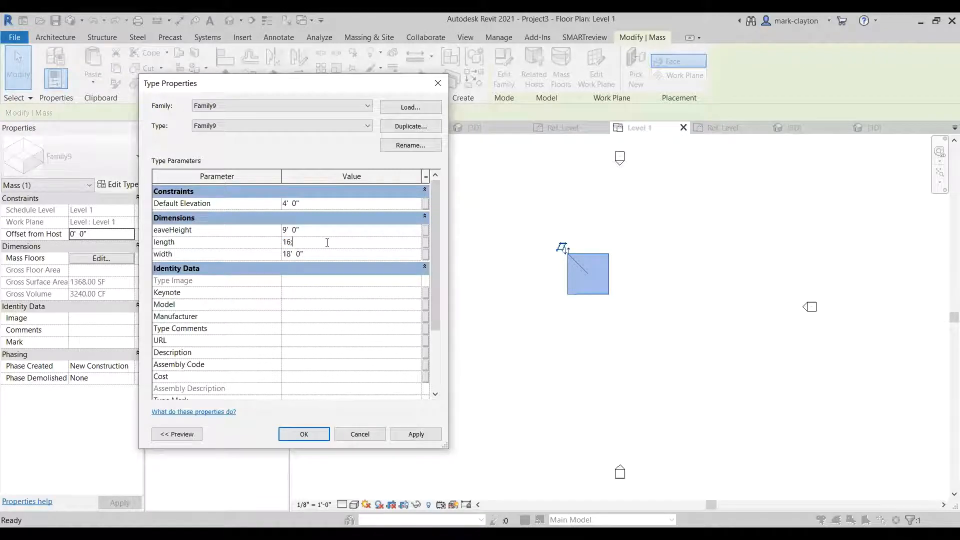
key(BackSpace)
text(')
key(Return)
click(318, 435)
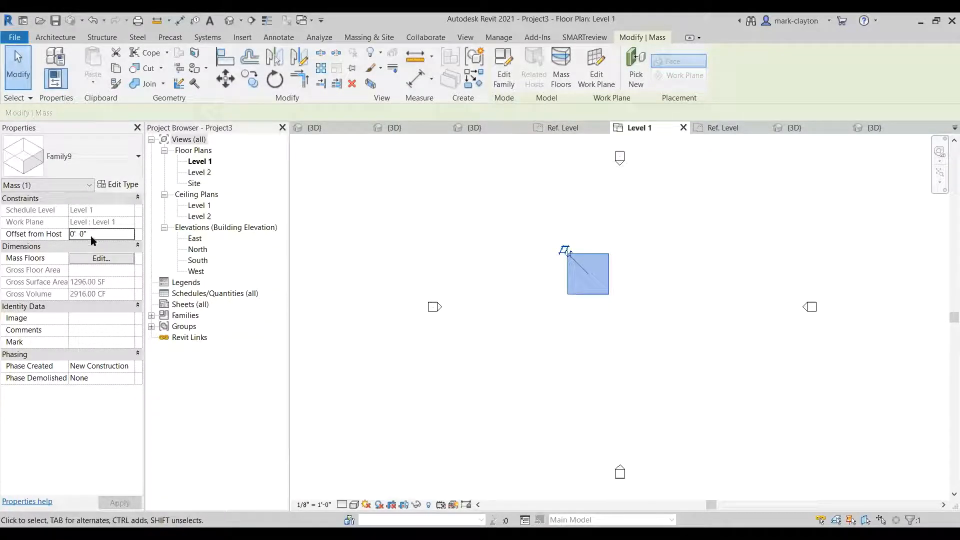
- Set the mass type's width parameter to 12', apply it and close the type properties
click(116, 185)
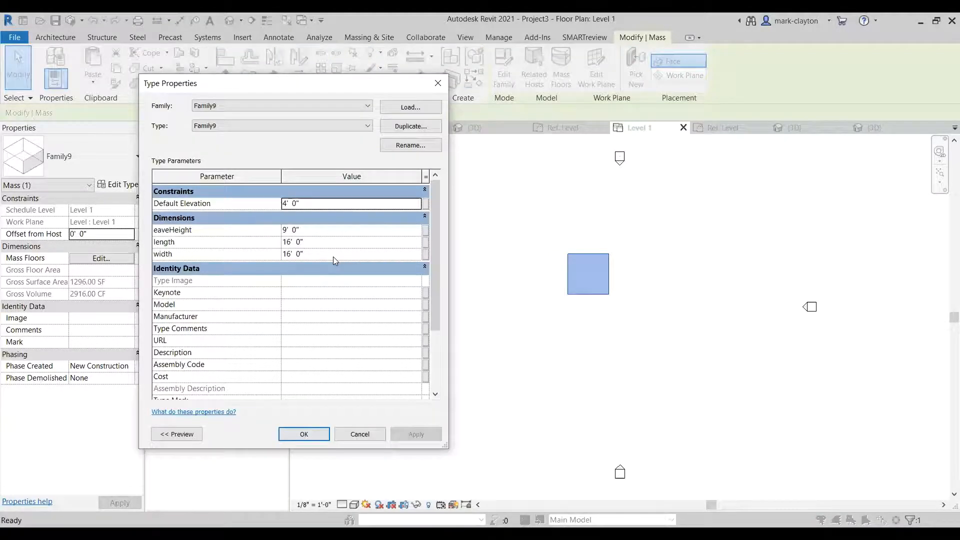
click(334, 256)
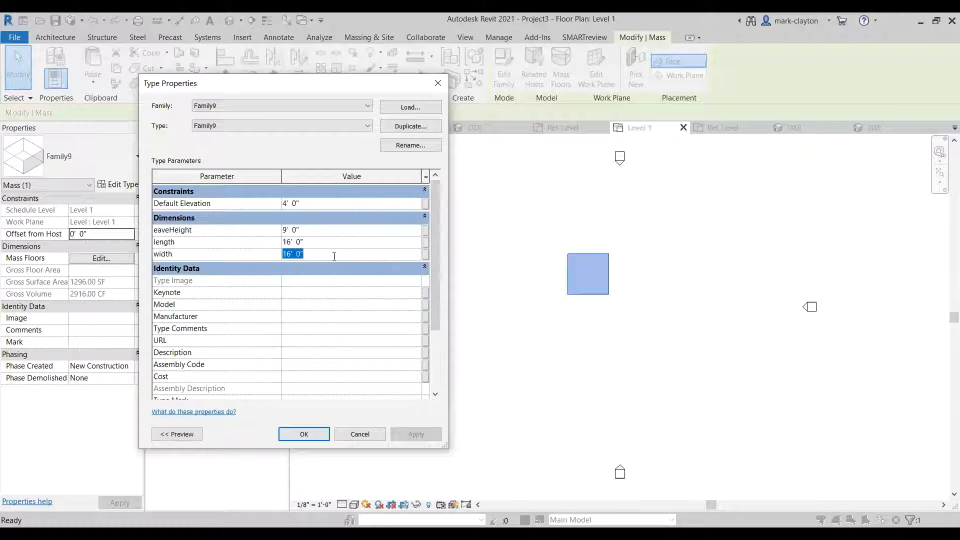
text(12)
key(Return)
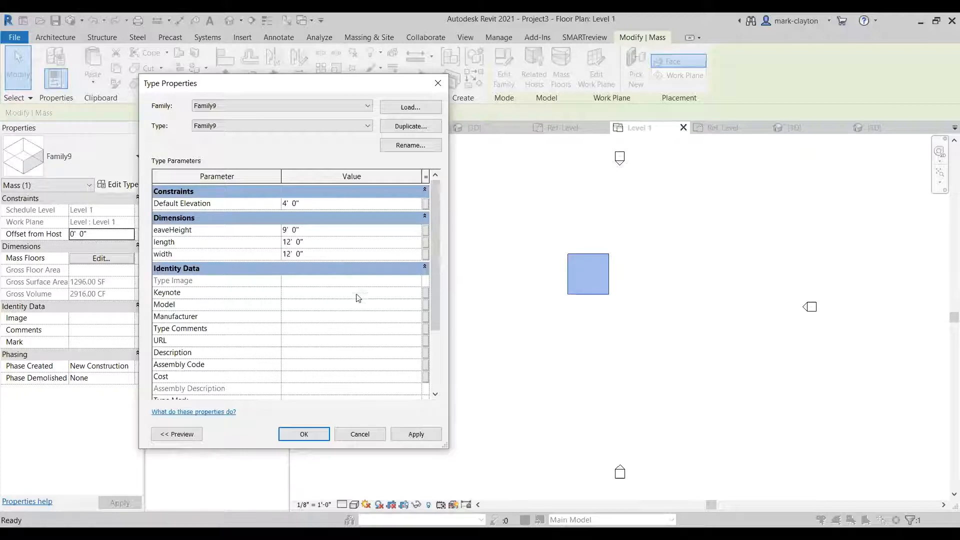
click(419, 435)
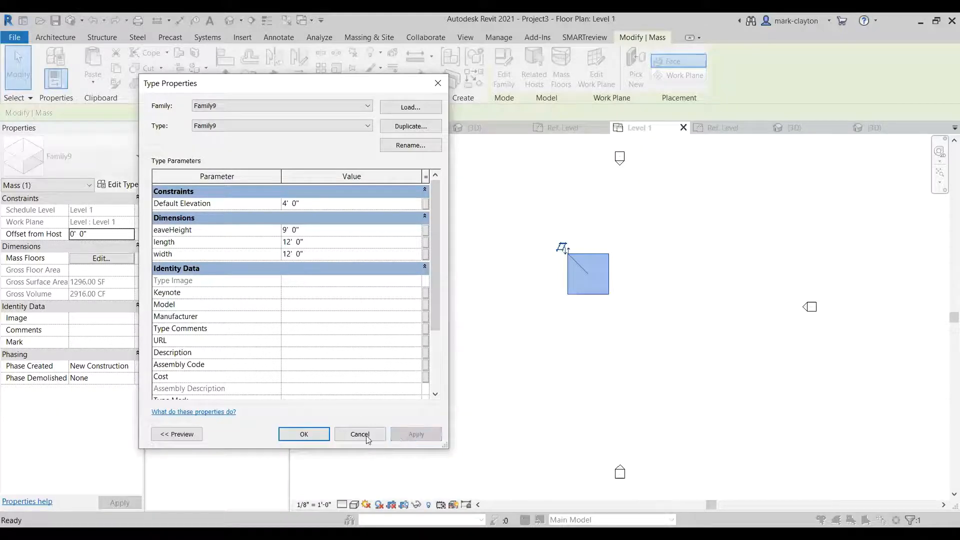
click(304, 434)
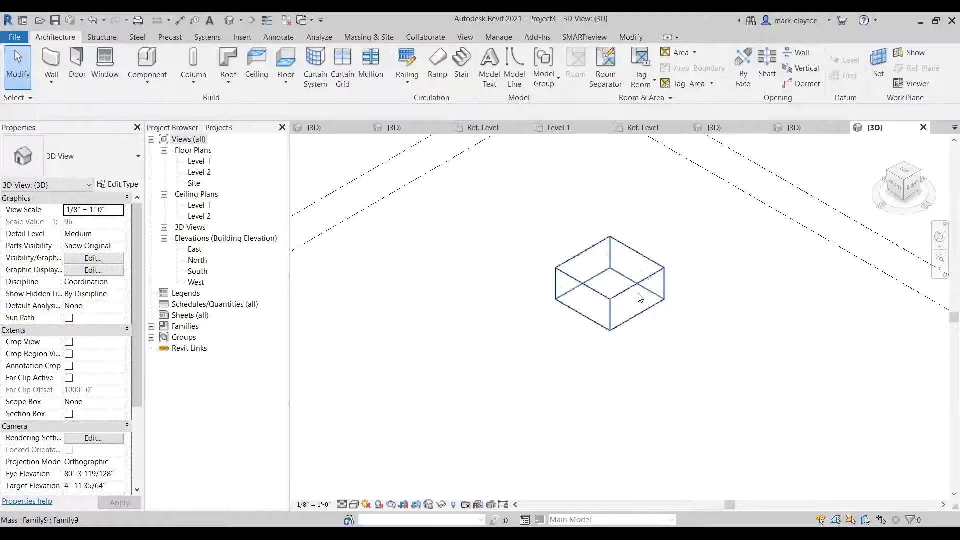
- Set the mass type's width parameter to 15' for the mass in the project's 3D view
click(120, 185)
click(334, 256)
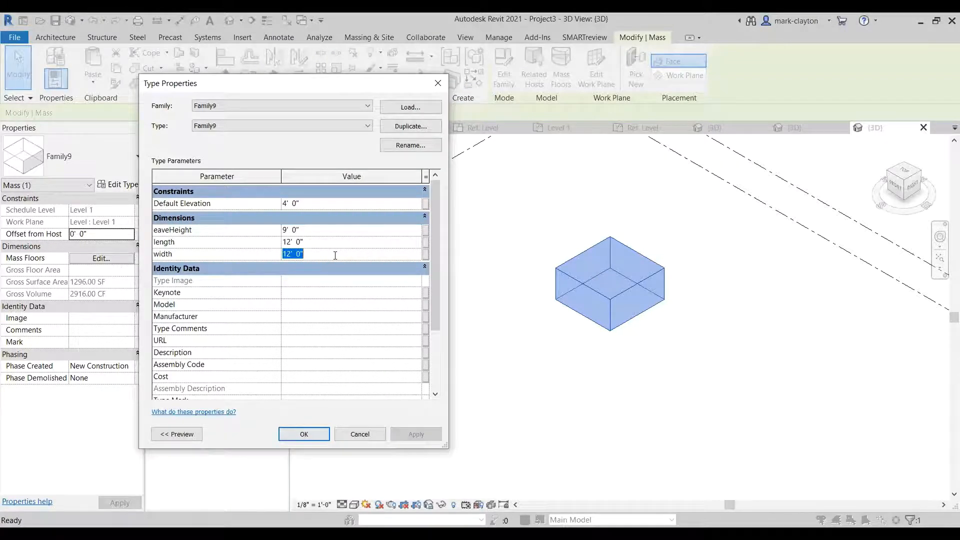
text(15)
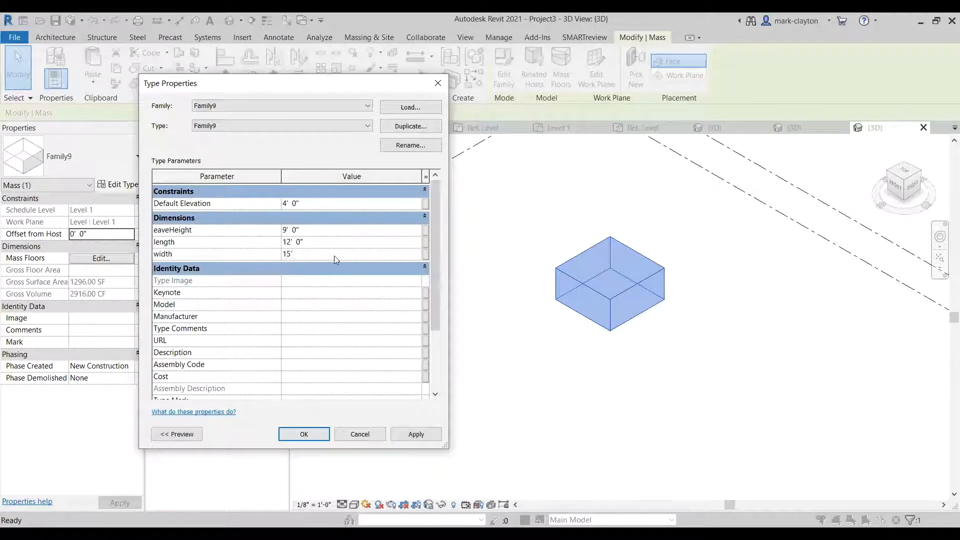
key(Return)
click(326, 433)
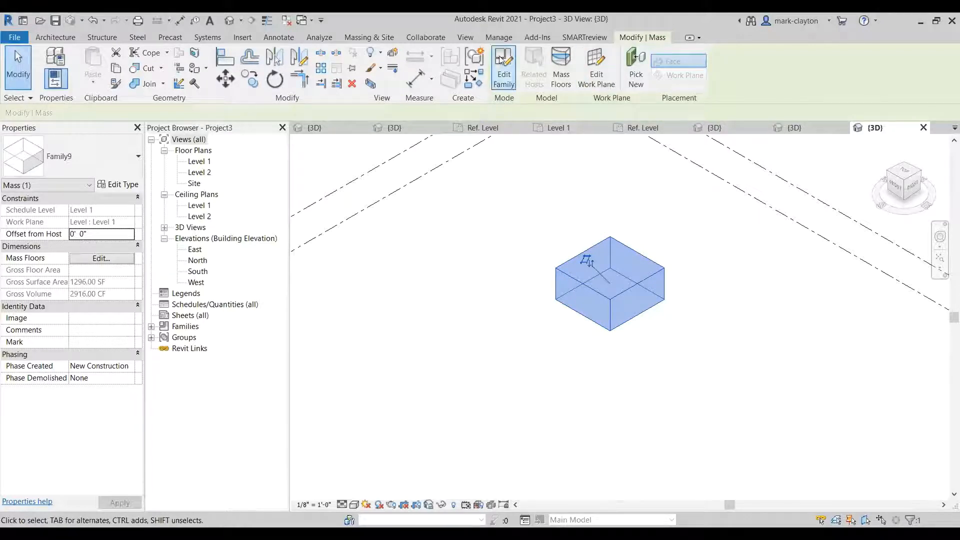
- Open the selected mass's family for editing
click(505, 75)
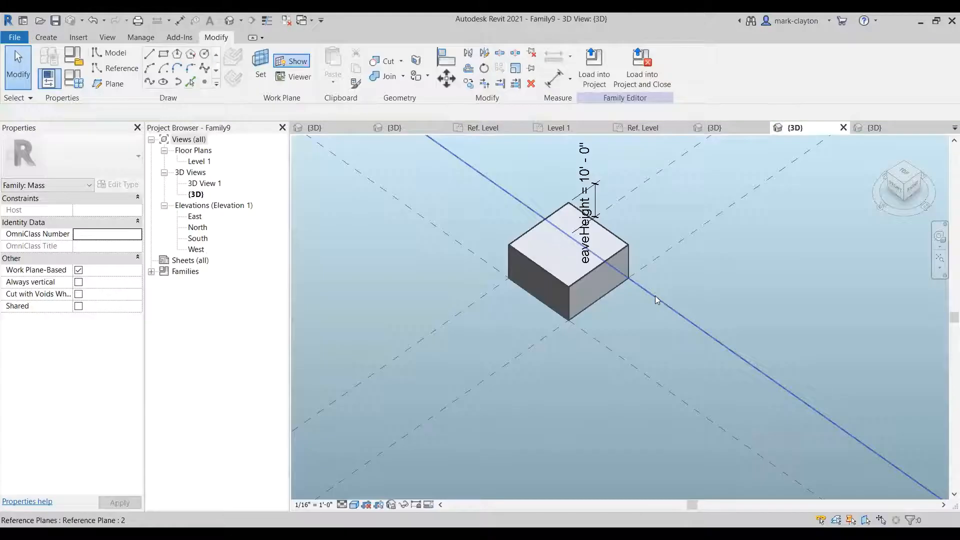
click(300, 191)
click(385, 252)
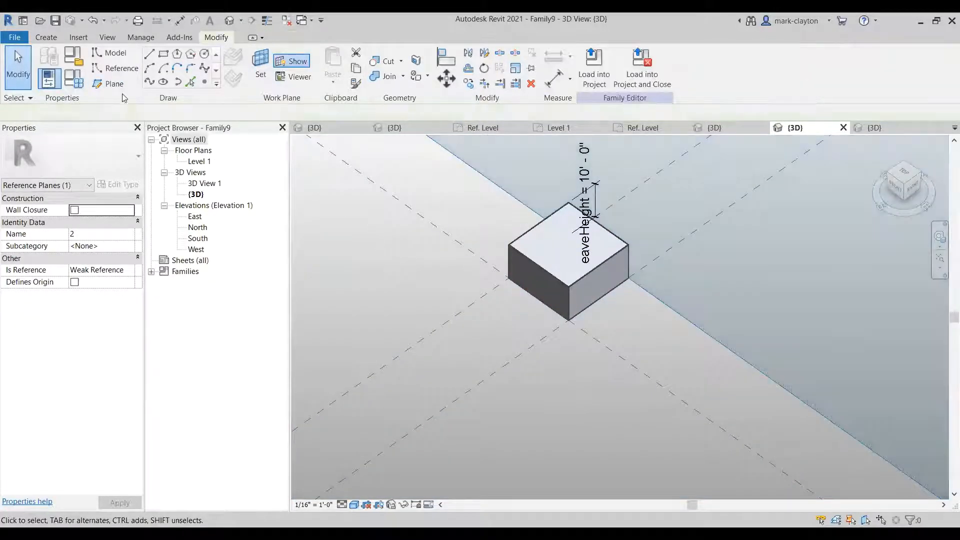
- Try to set the family's length parameter to 20' in the family types
click(83, 85)
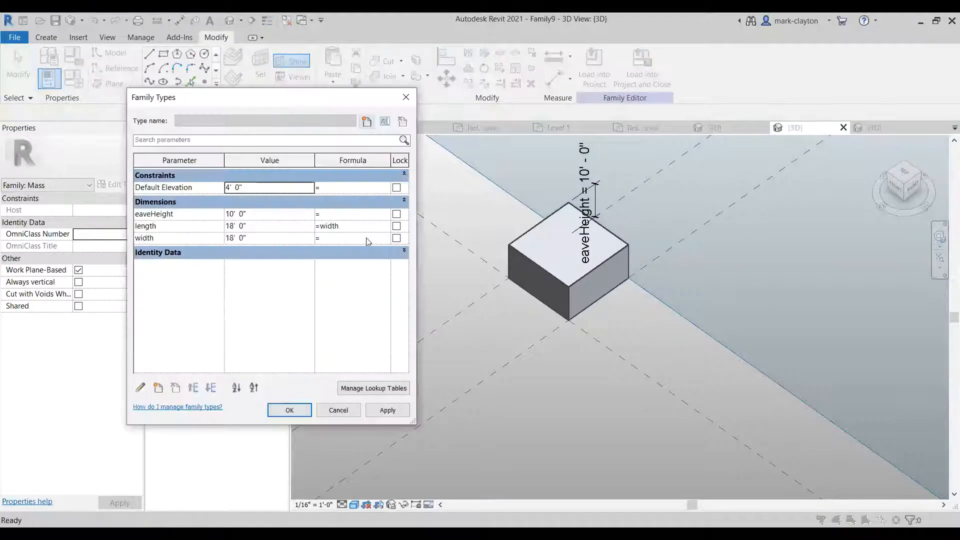
click(292, 223)
text(2)
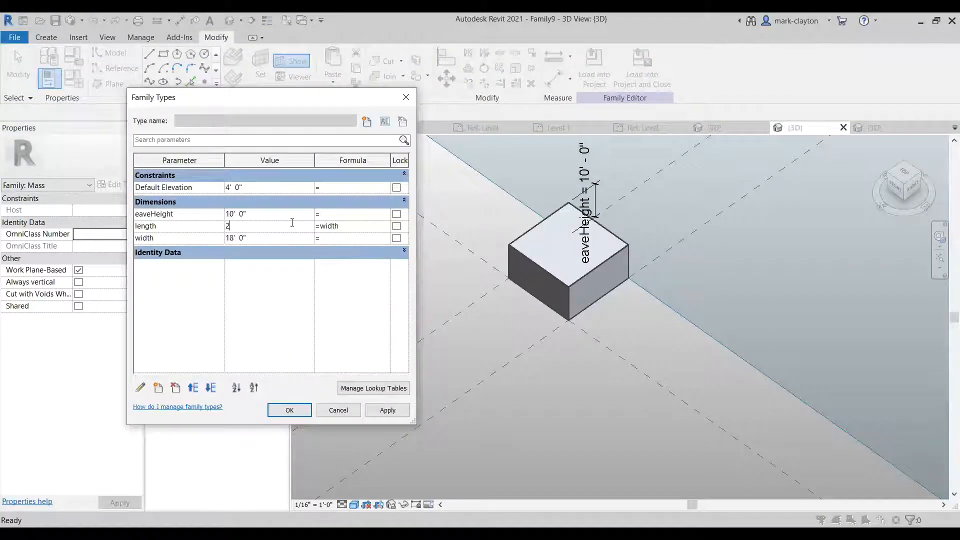
text(0')
key(Tab)
click(290, 410)
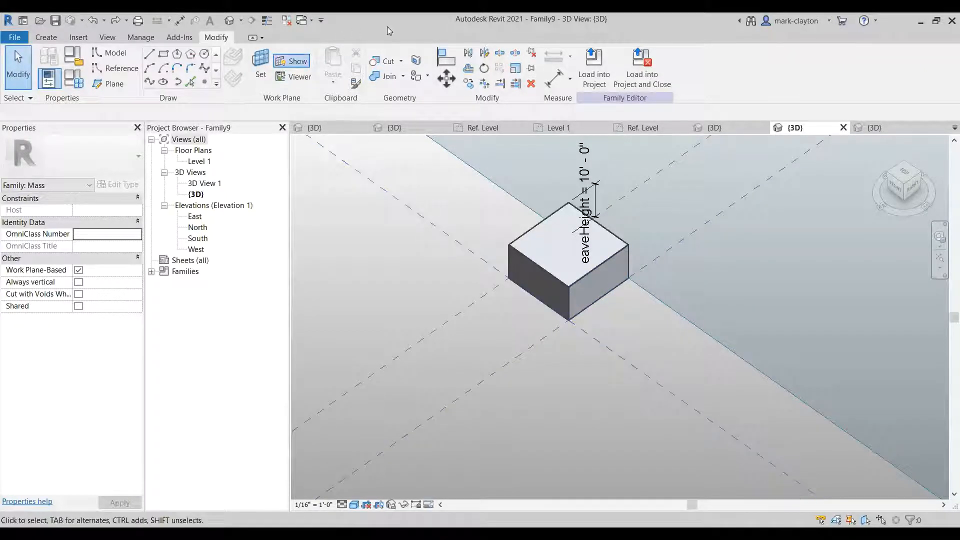
- Align the right and front faces of the box form to their reference planes and lock the alignments
click(446, 59)
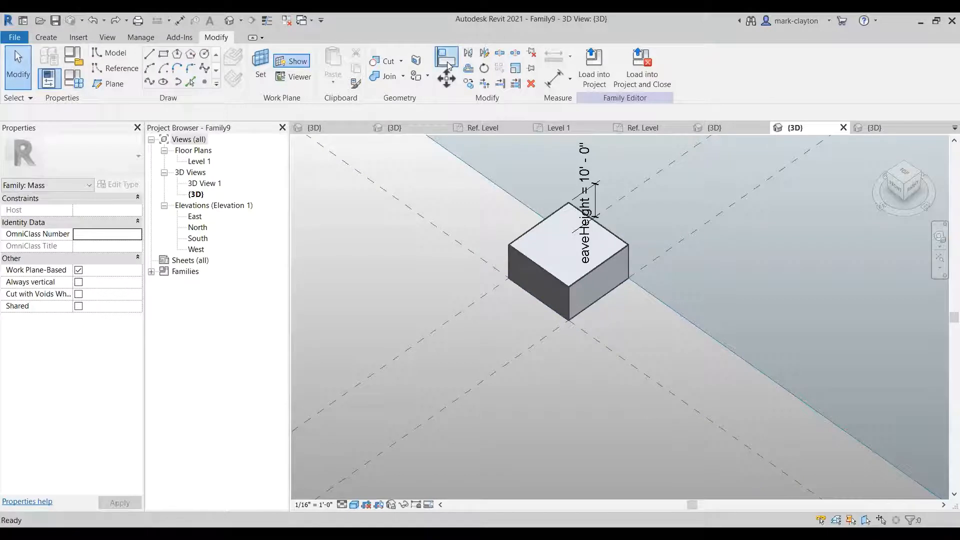
click(528, 345)
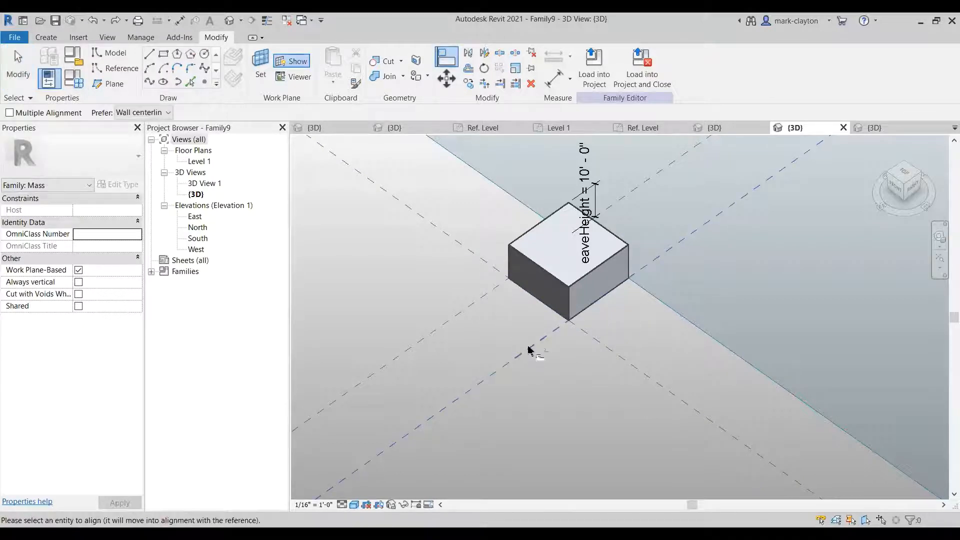
click(590, 294)
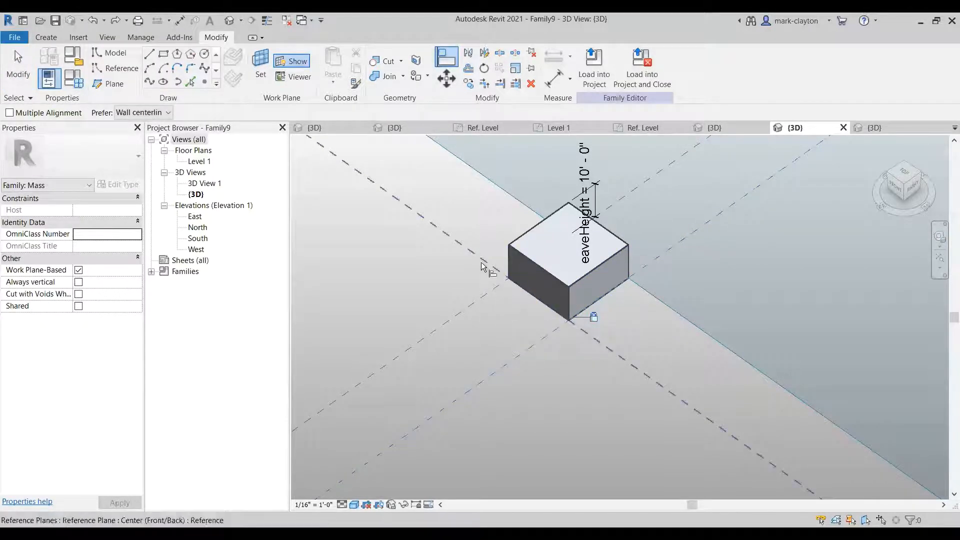
click(535, 272)
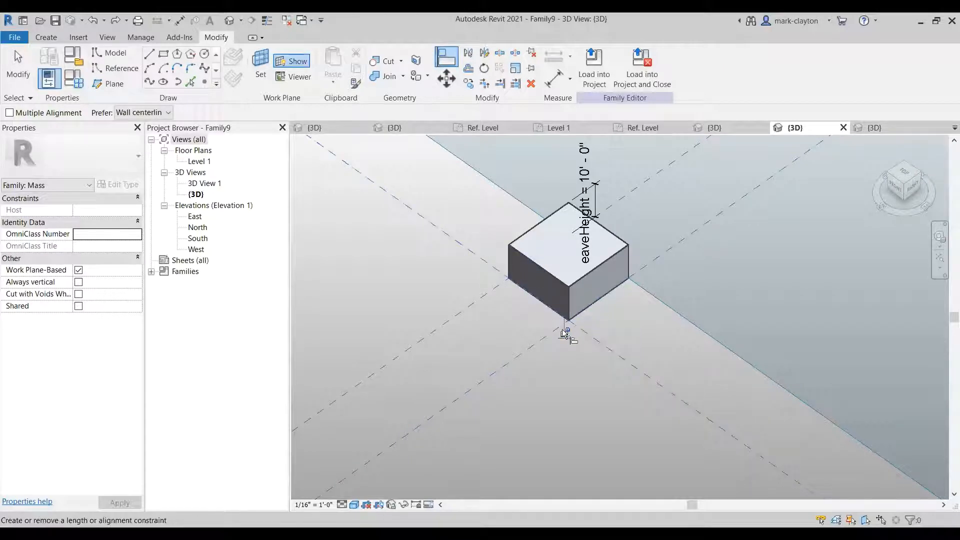
click(564, 331)
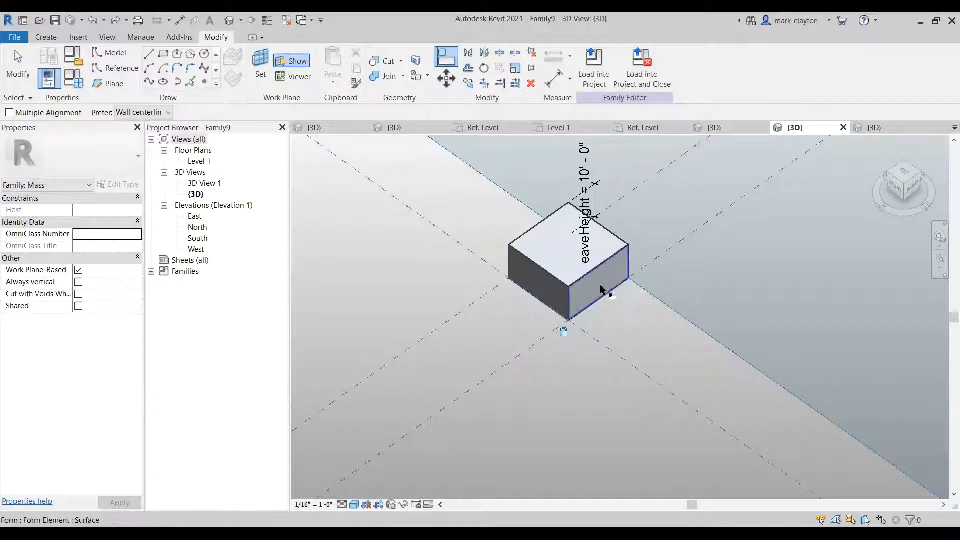
- Align the back face of the box form to the reference plane along its base
click(910, 190)
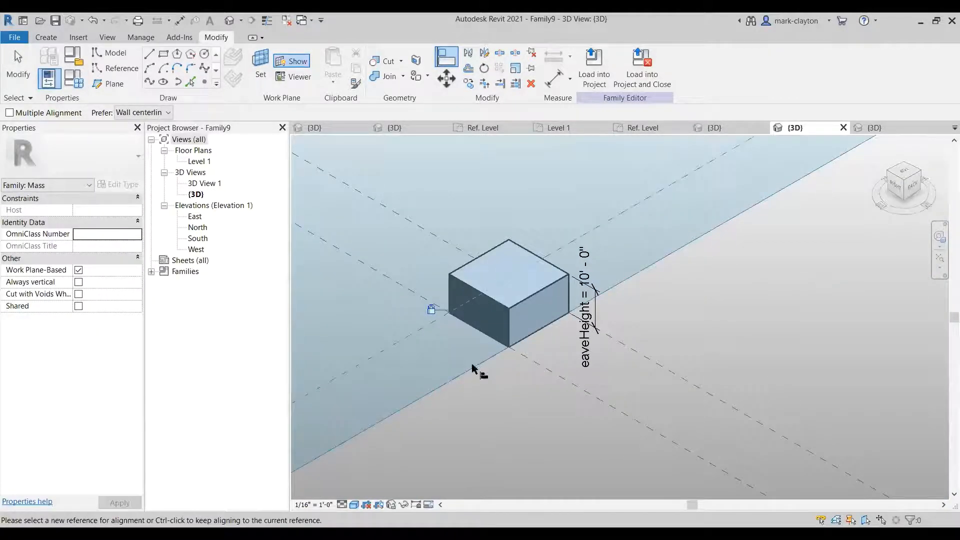
click(472, 364)
click(520, 314)
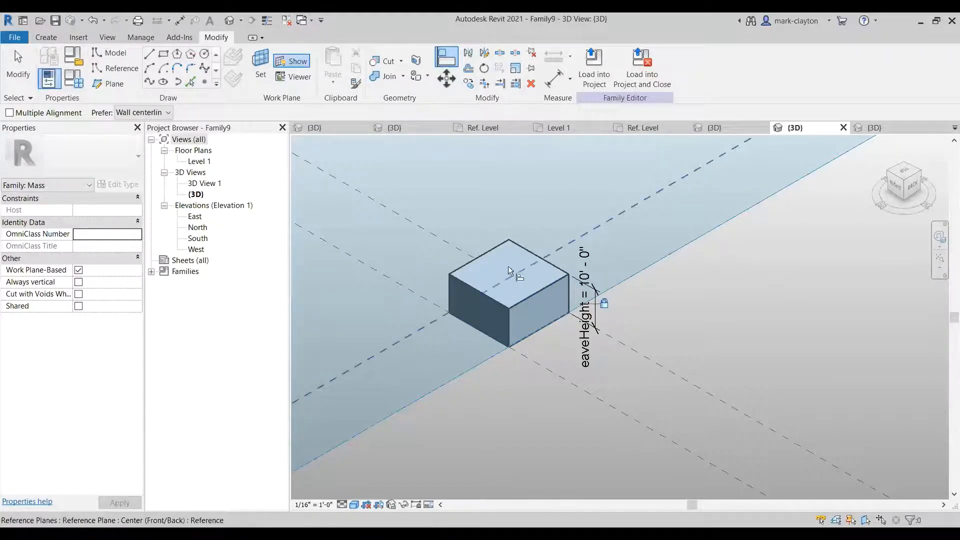
- Try to align and lock the box form's right face to its reference plane again
click(433, 306)
click(470, 306)
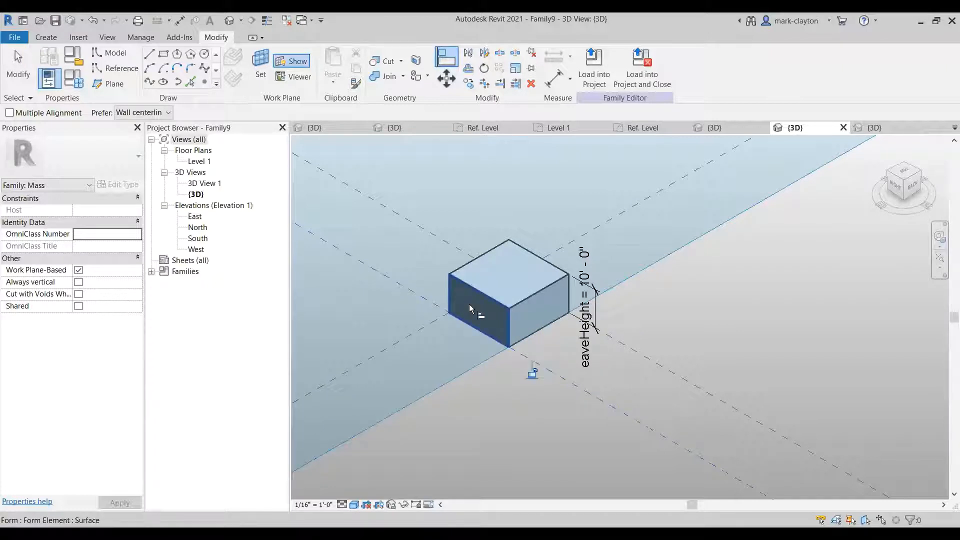
click(533, 373)
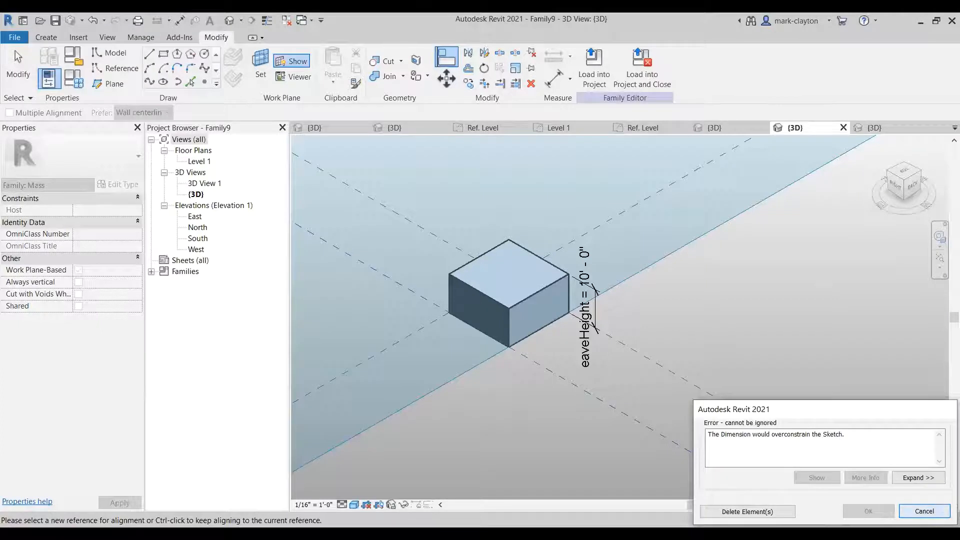
click(925, 511)
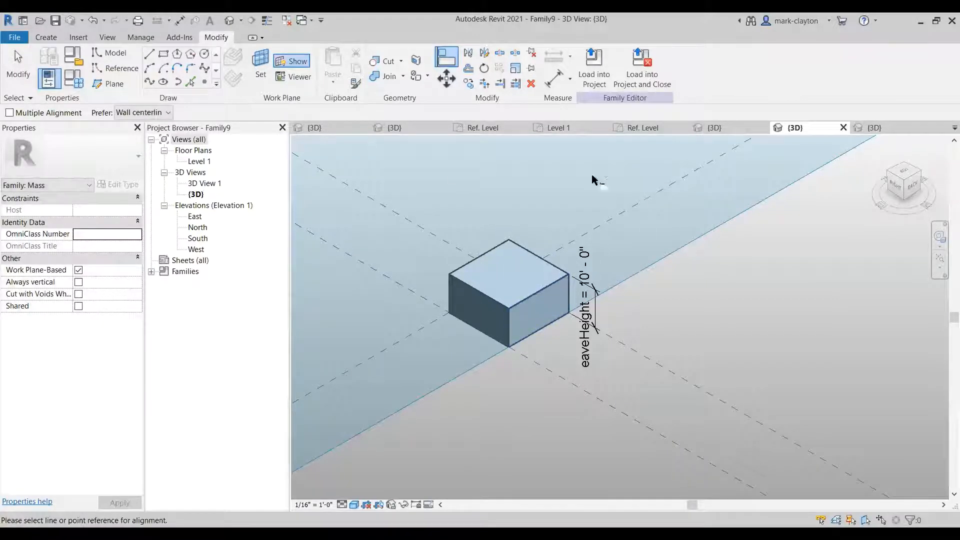
click(23, 58)
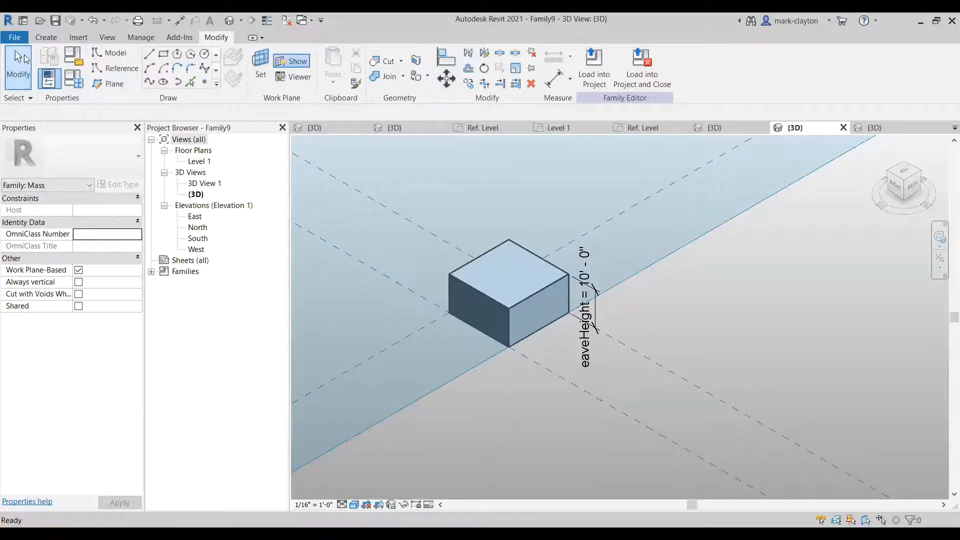
- Set the family's length parameter to 24' and eaveHeight to 8' in the family types, applying each change
click(74, 78)
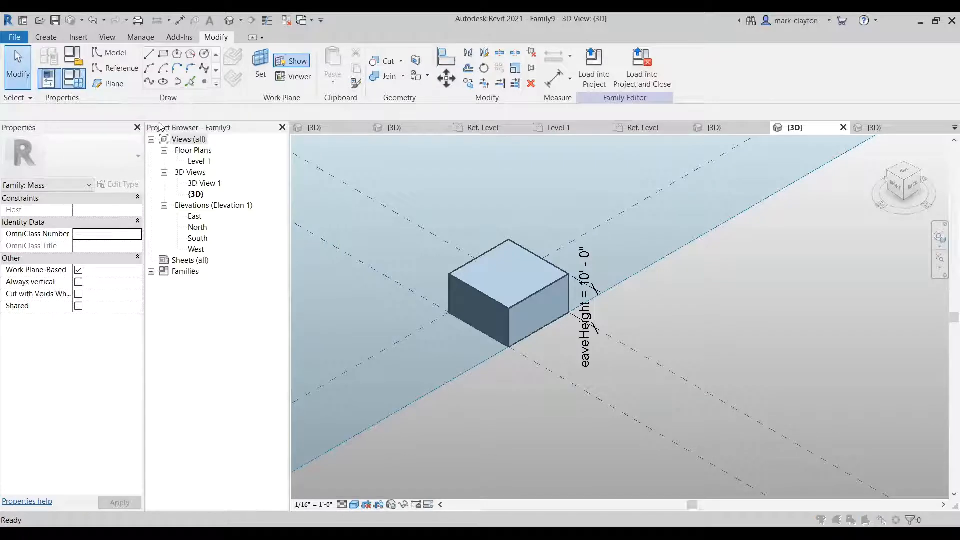
click(272, 226)
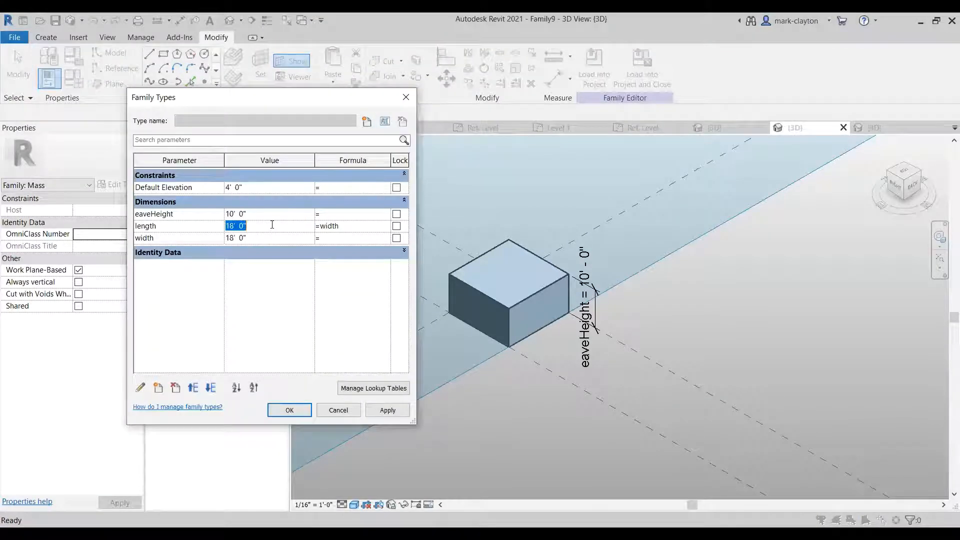
text(24)
key(Tab)
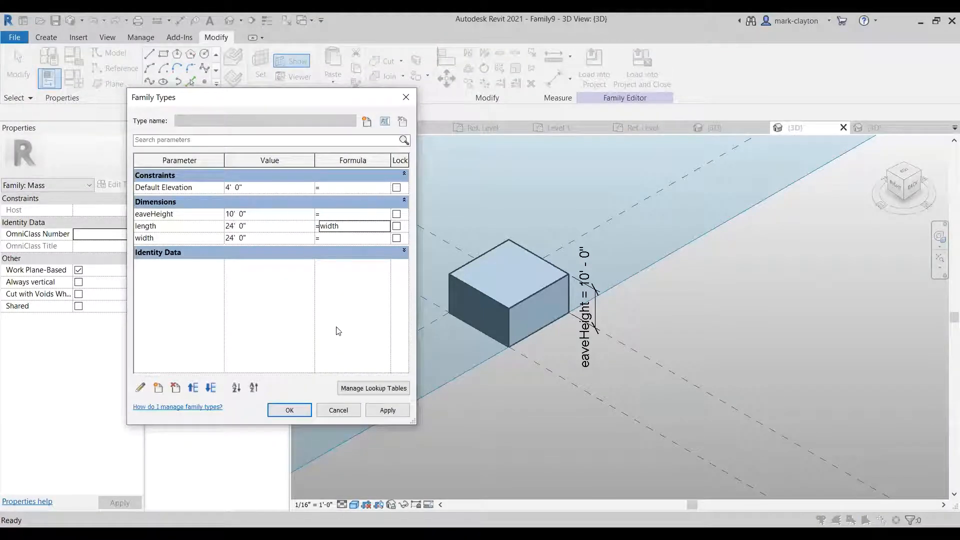
click(388, 417)
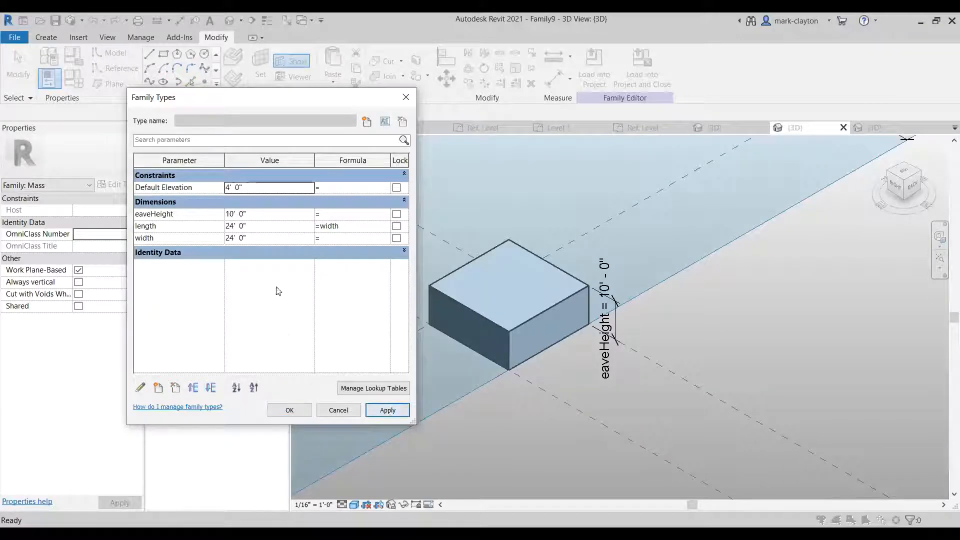
click(269, 215)
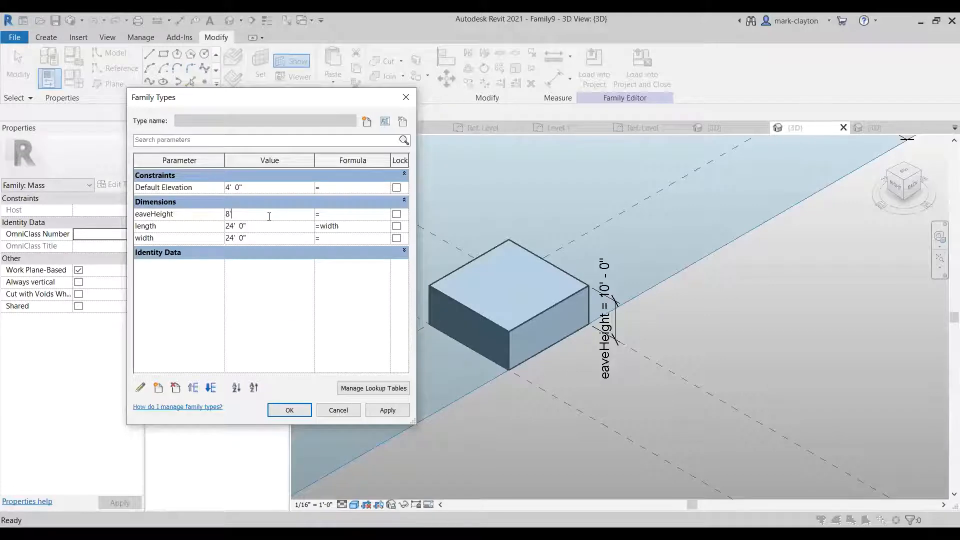
click(388, 410)
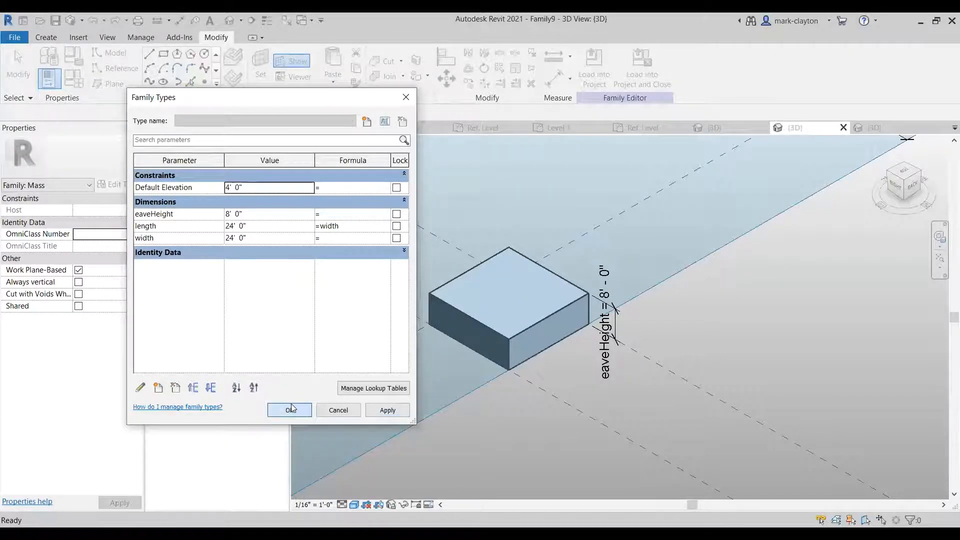
- Load the mass family into Project3, overwriting the existing version and its parameter values
click(596, 74)
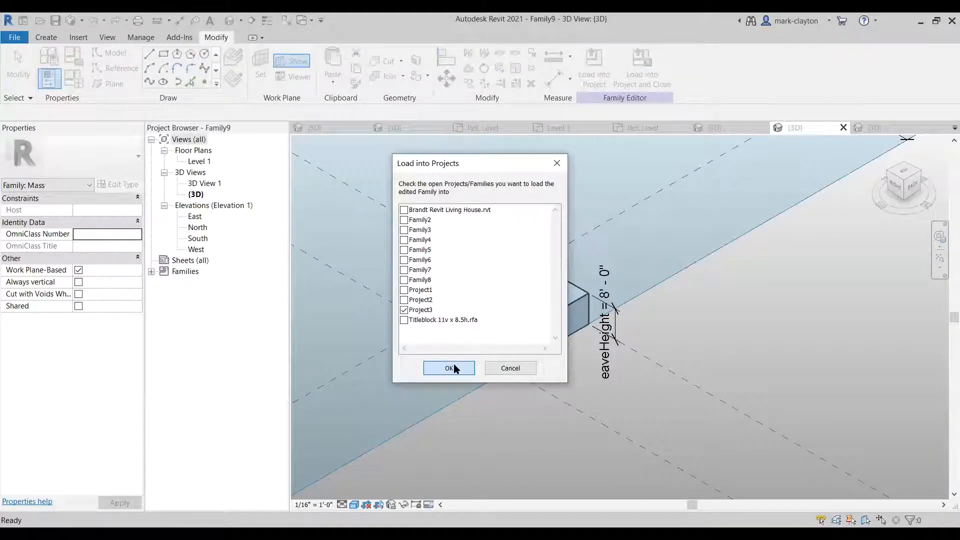
click(454, 368)
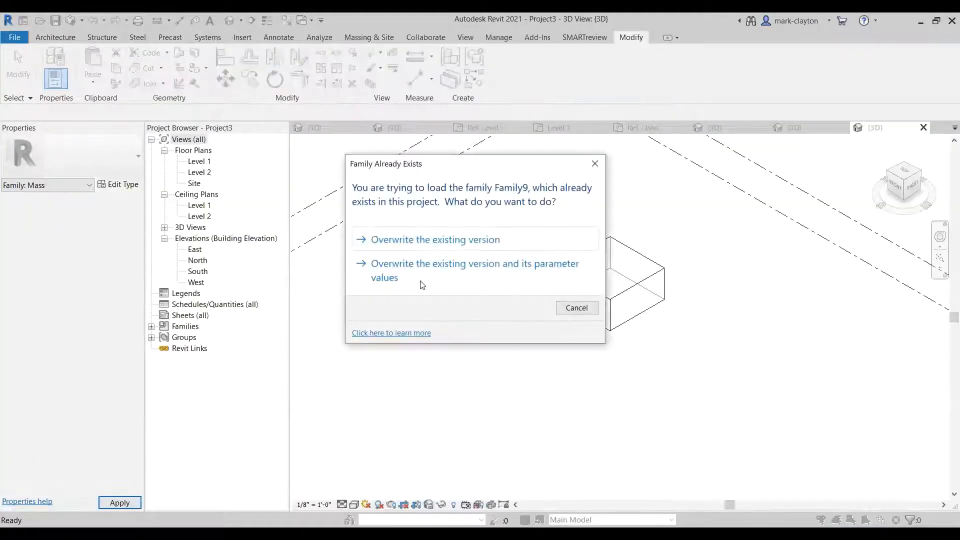
click(424, 268)
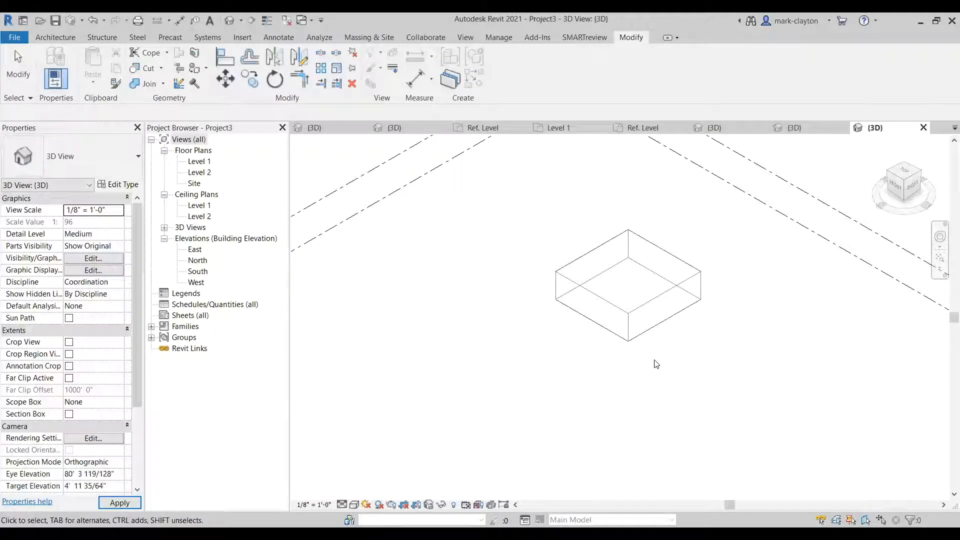
- Set the placed mass's type parameters eaveHeight to 10' and length to 22', and apply them
click(631, 305)
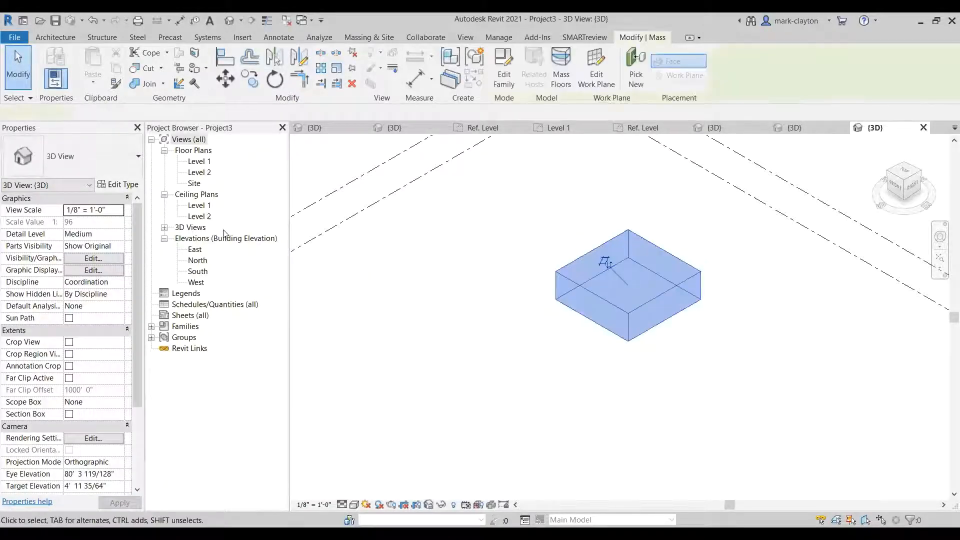
click(117, 184)
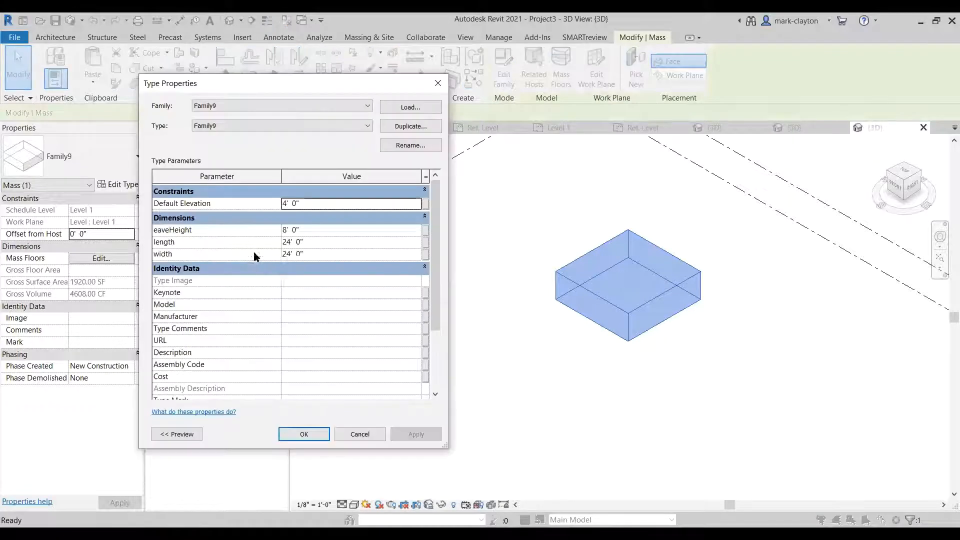
click(326, 230)
text(1)
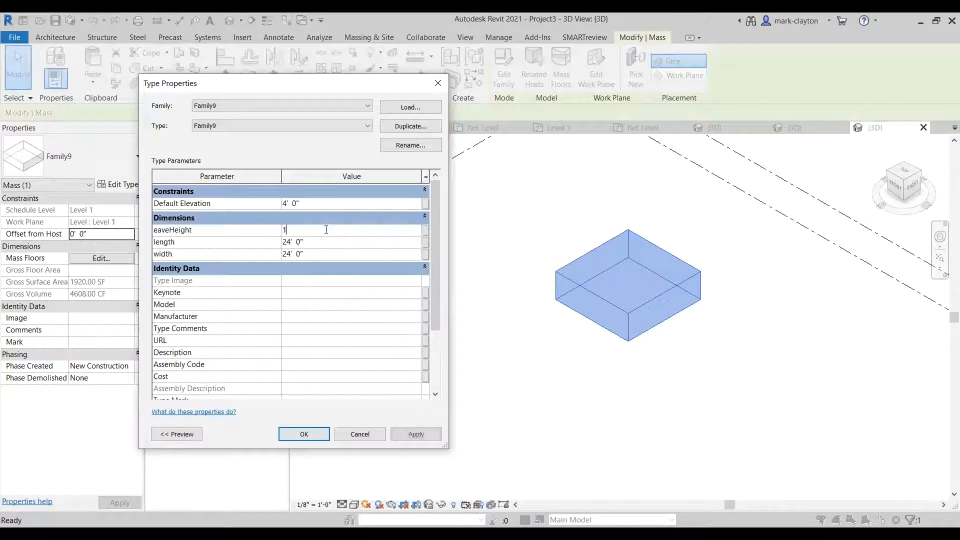
text(0'  0")
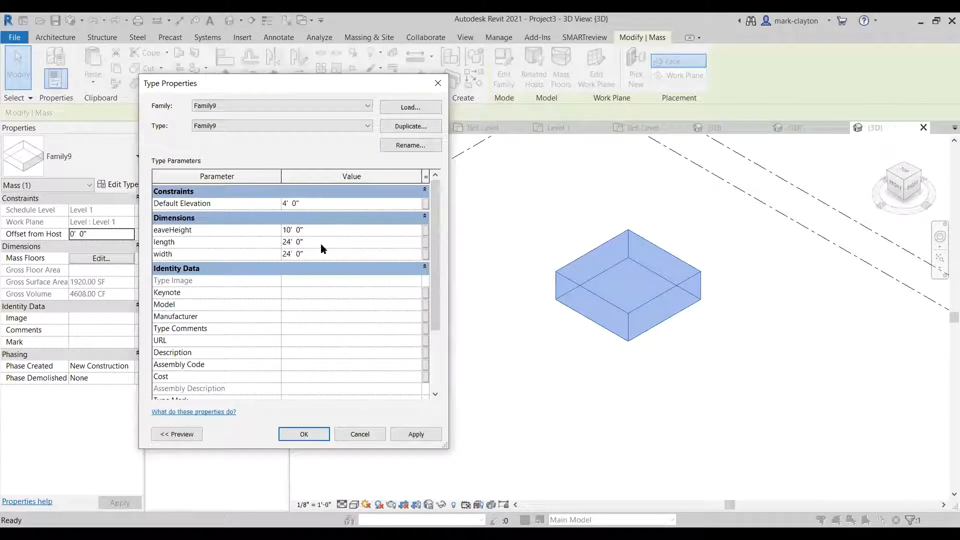
click(323, 244)
text(22)
click(425, 438)
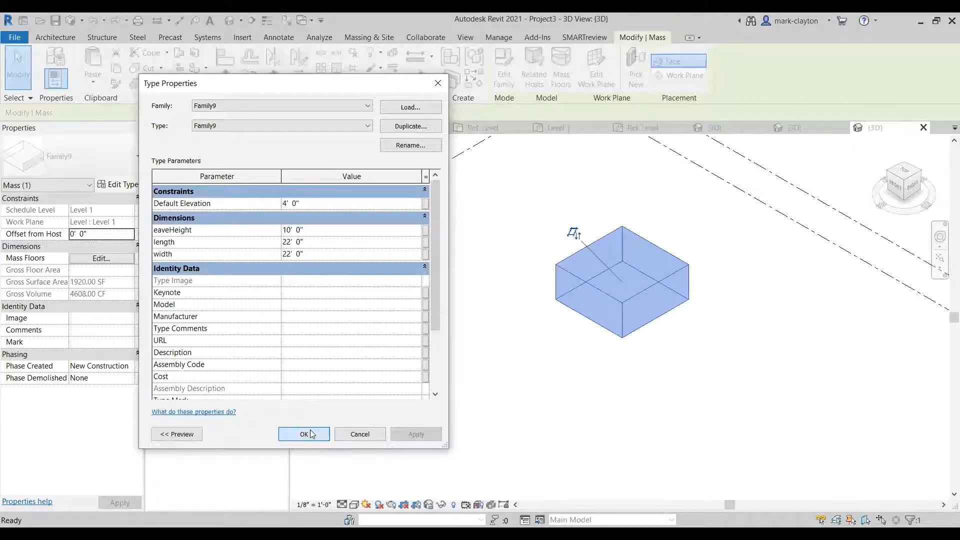
click(310, 434)
click(658, 371)
click(657, 301)
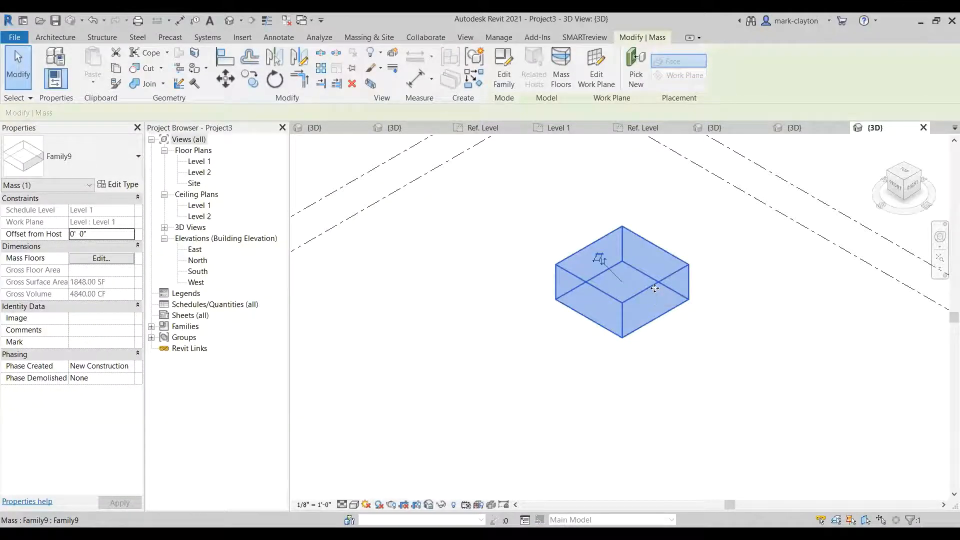
click(693, 363)
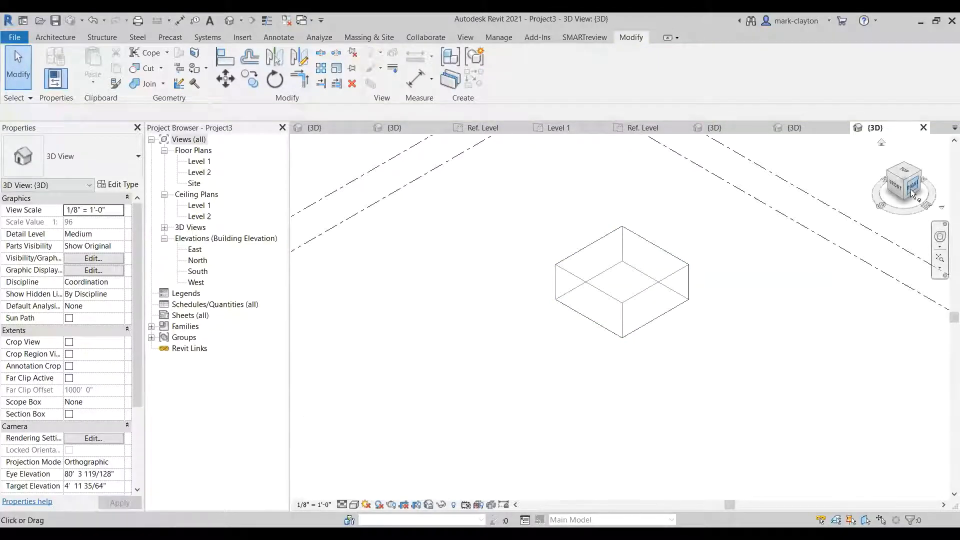
- Create Generic - 8" walls by face on the four vertical faces of the mass
mouse_move(906, 181)
mouse_down()
mouse_move(870, 192)
mouse_move(296, 196)
mouse_up()
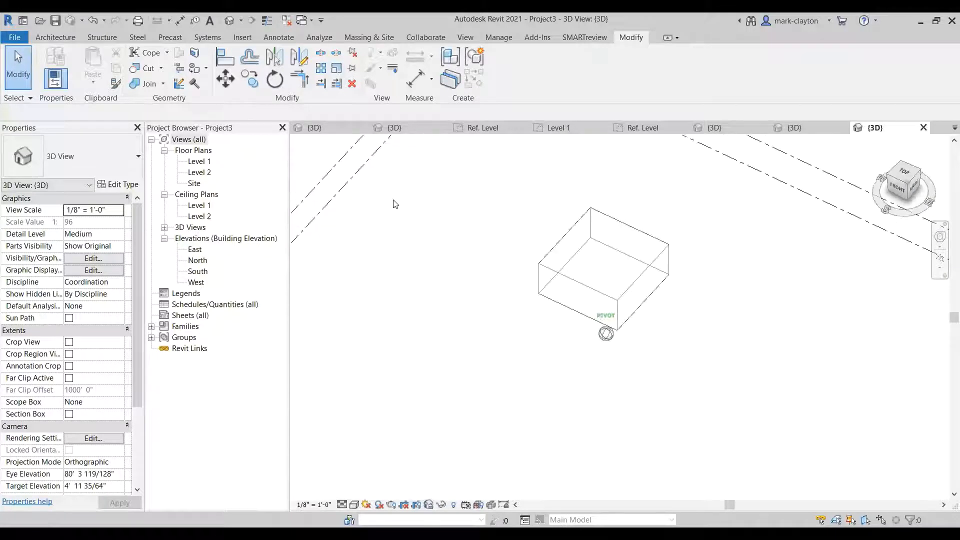
mouse_move(431, 188)
mouse_down()
mouse_move(905, 233)
mouse_move(944, 367)
mouse_up()
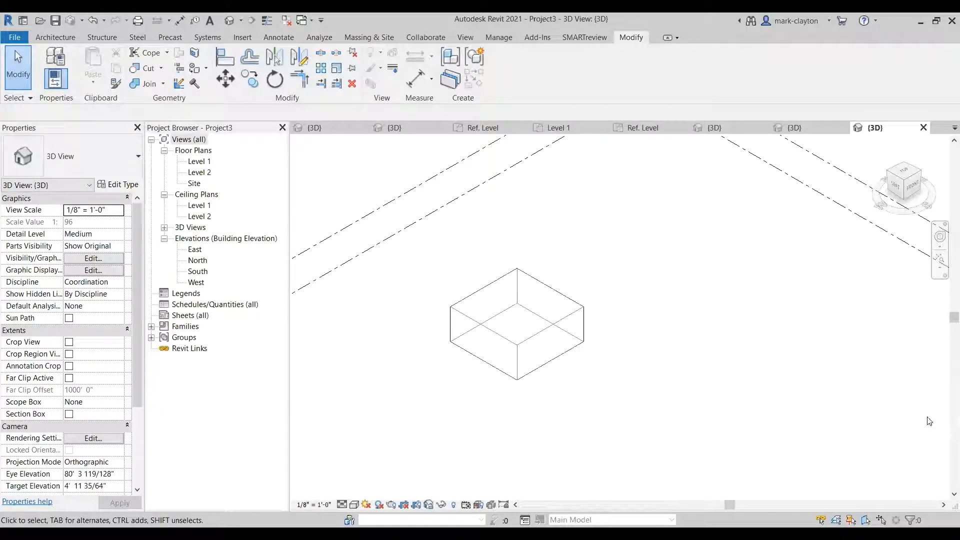
scroll(930, 421, up, 2)
middle_drag(929, 371, 959, 412)
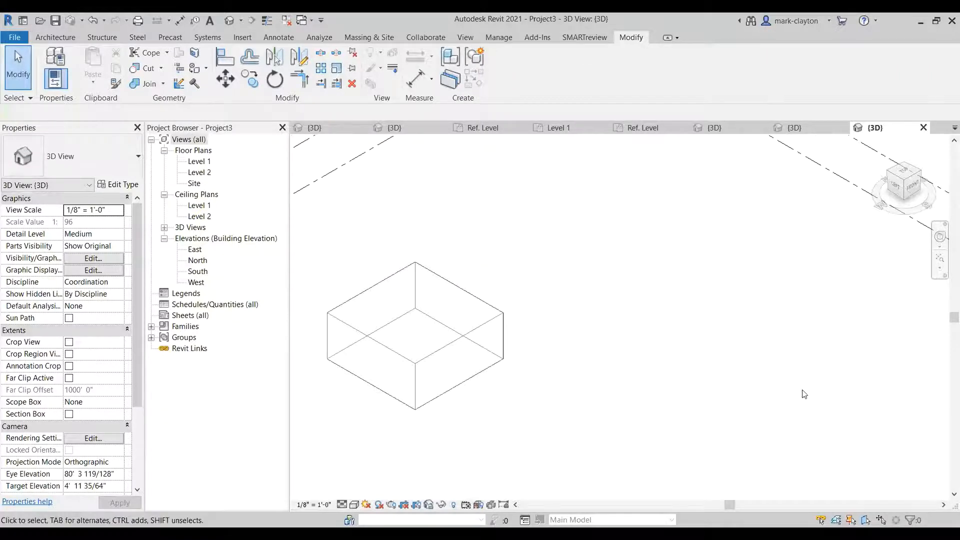
scroll(796, 394, down, 1)
middle_drag(821, 389, 845, 376)
scroll(845, 375, down, 1)
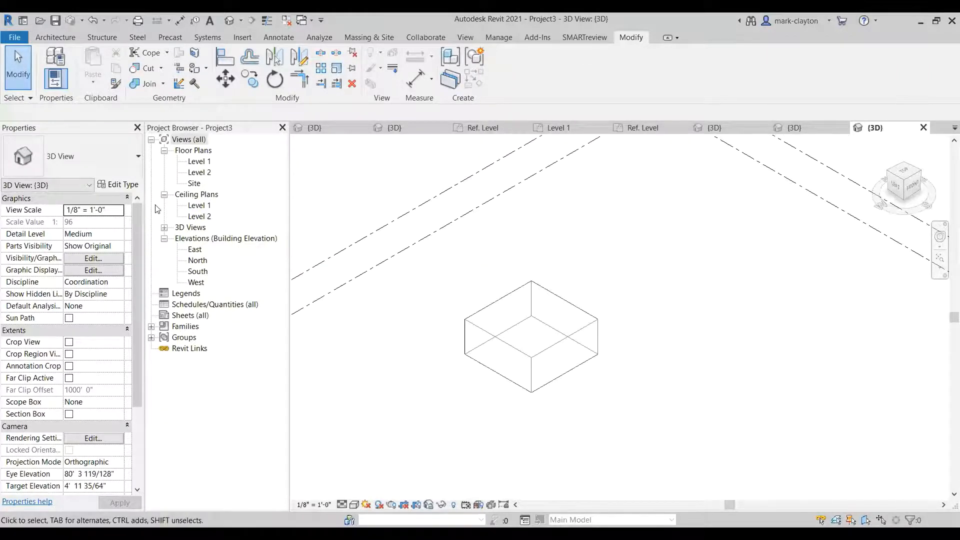
click(67, 38)
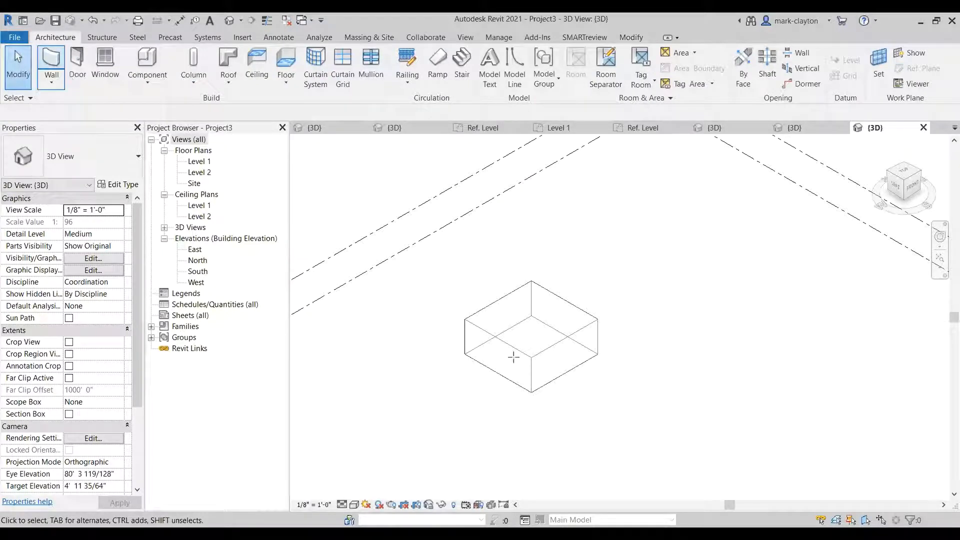
click(51, 59)
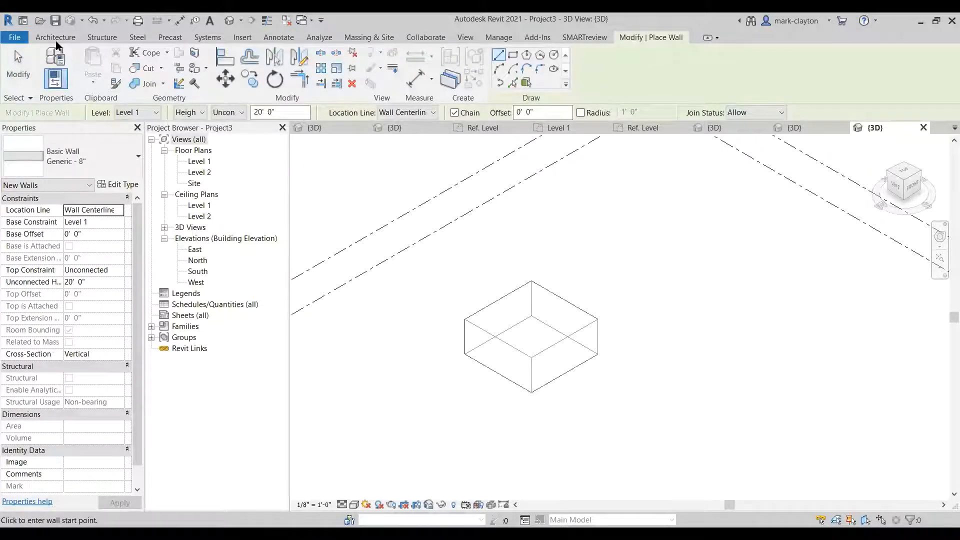
click(51, 82)
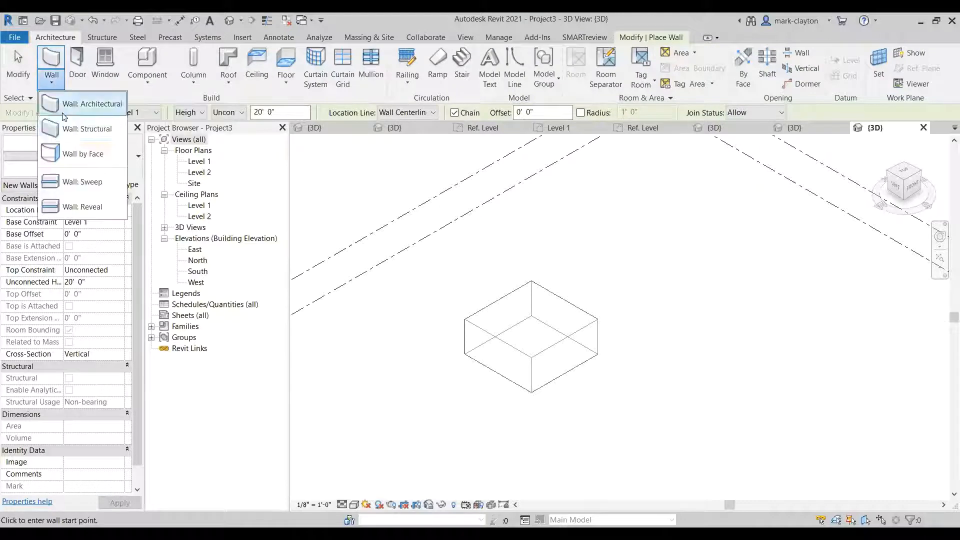
click(80, 152)
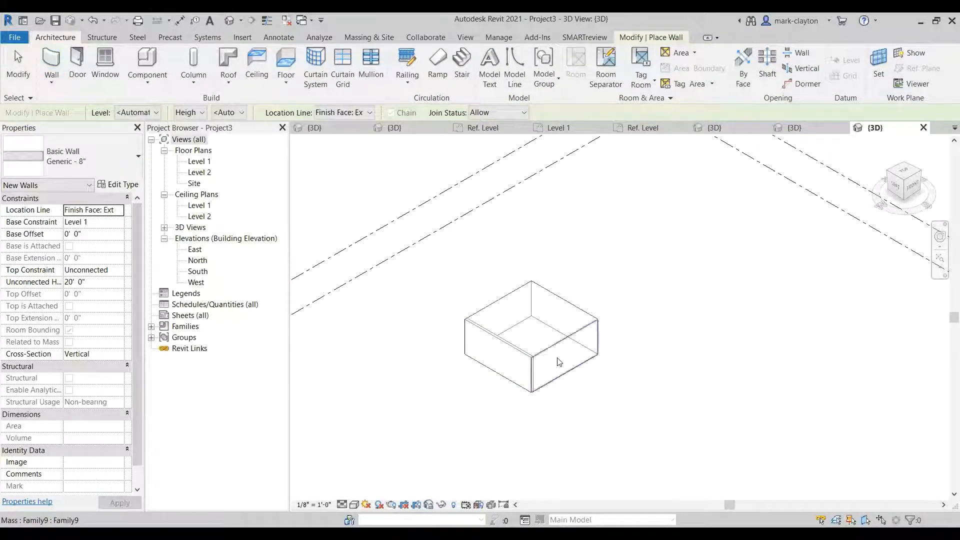
click(588, 331)
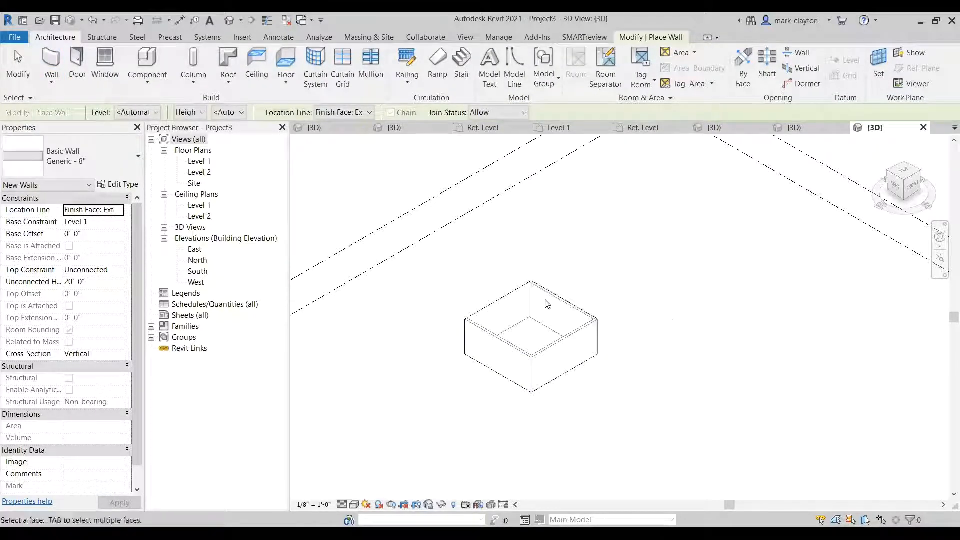
click(512, 301)
click(11, 68)
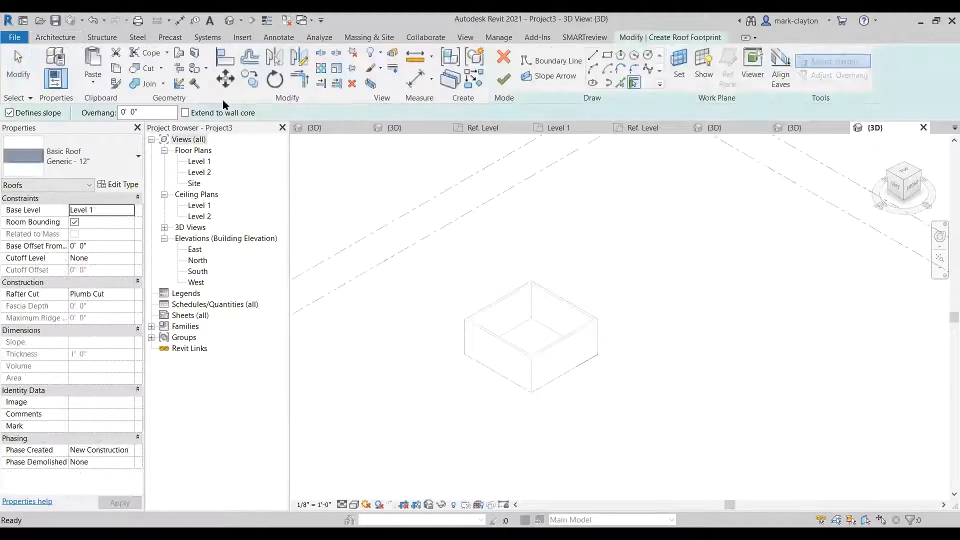
click(70, 40)
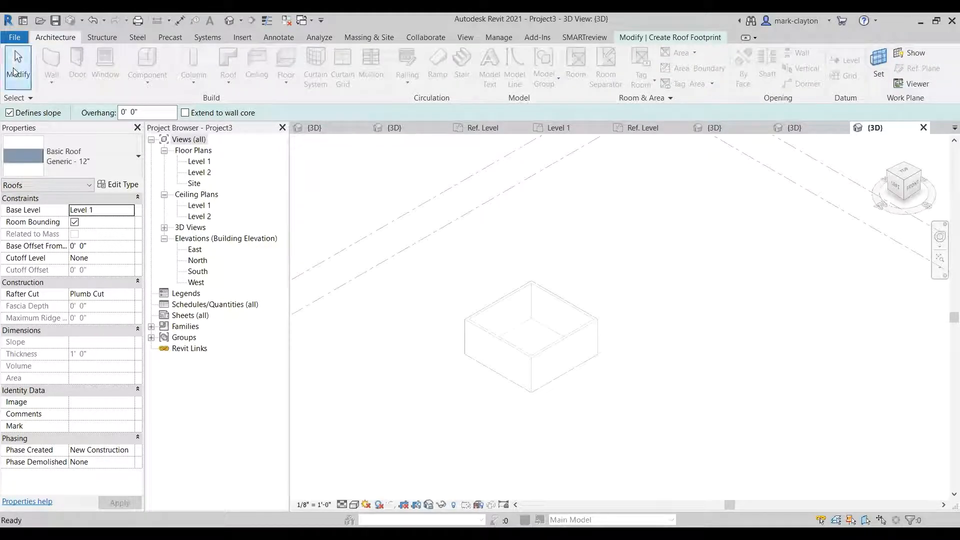
click(18, 65)
click(58, 39)
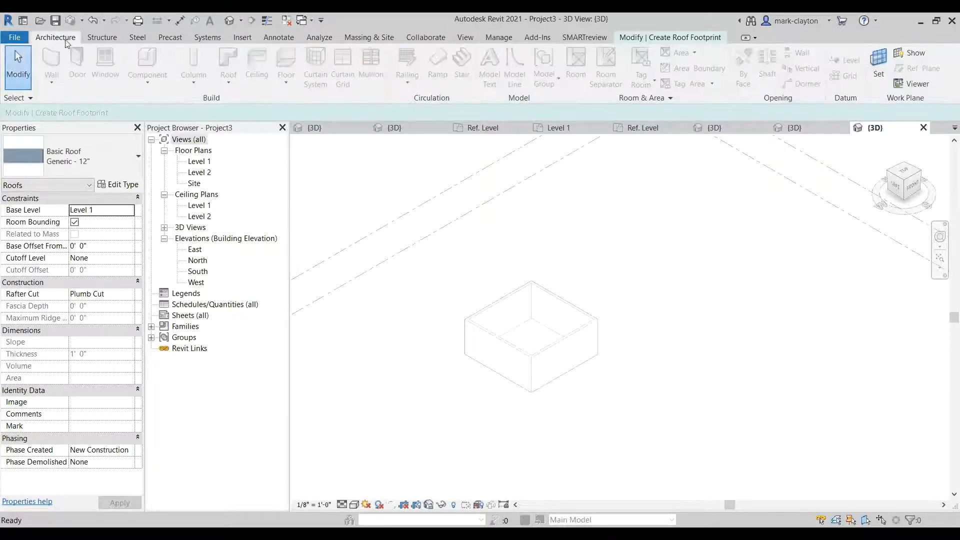
click(710, 36)
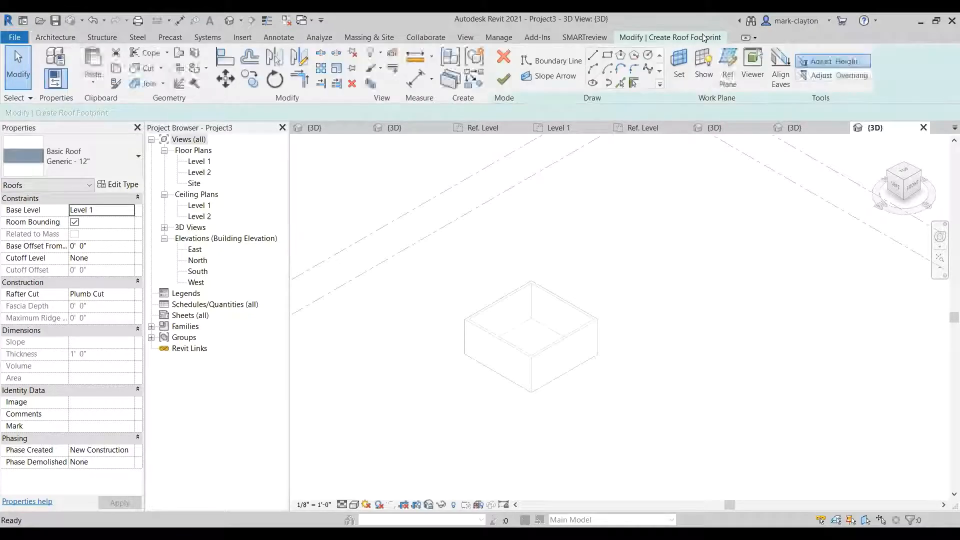
click(498, 58)
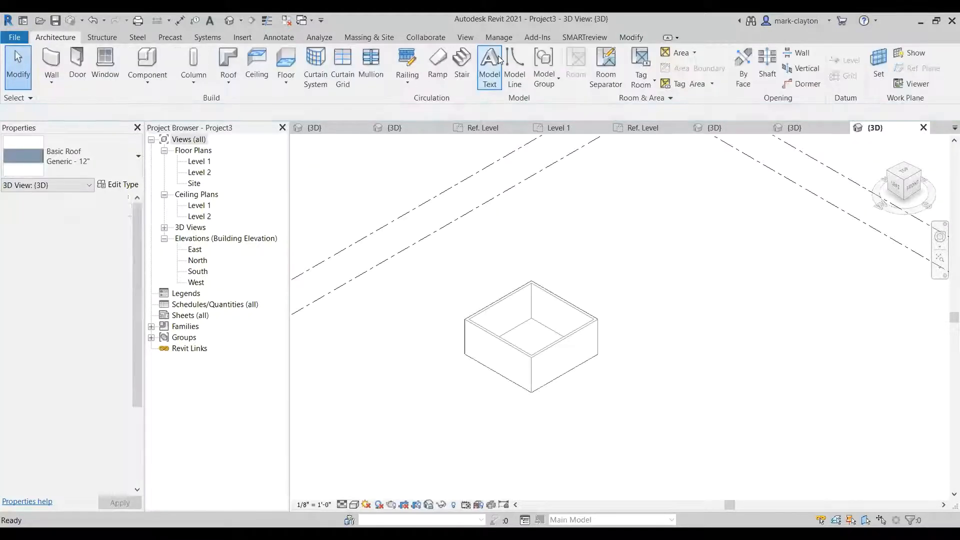
- Try to create a roof by face on the top face of the mass
click(239, 86)
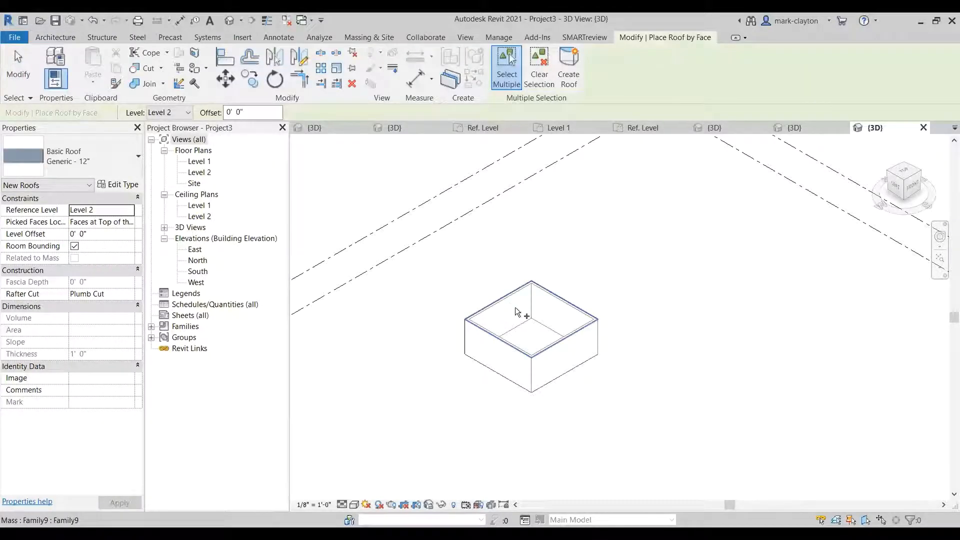
scroll(518, 311, up, 3)
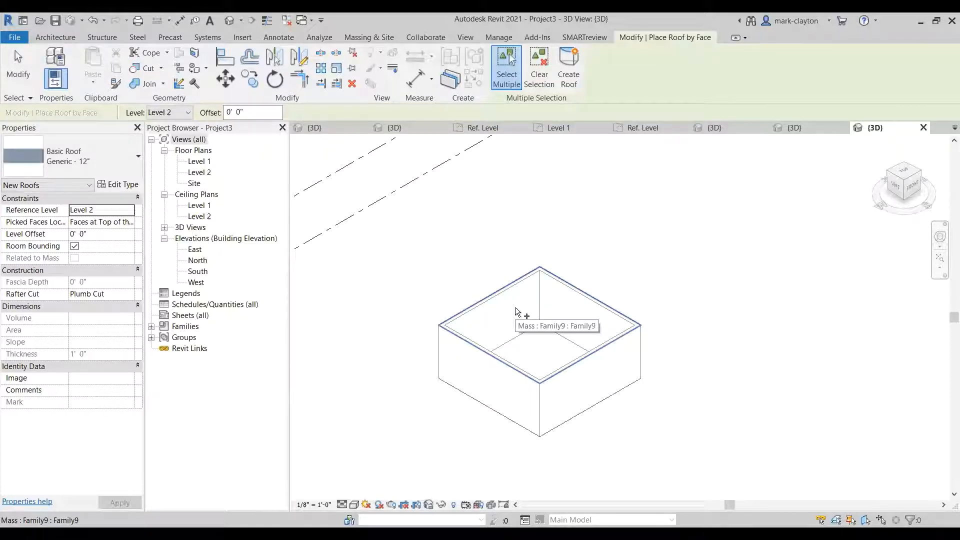
click(515, 307)
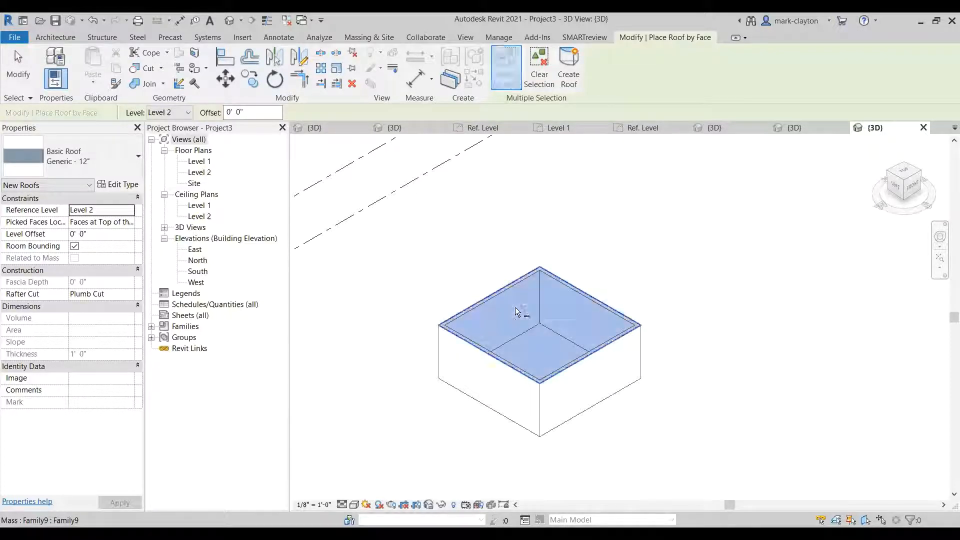
click(18, 64)
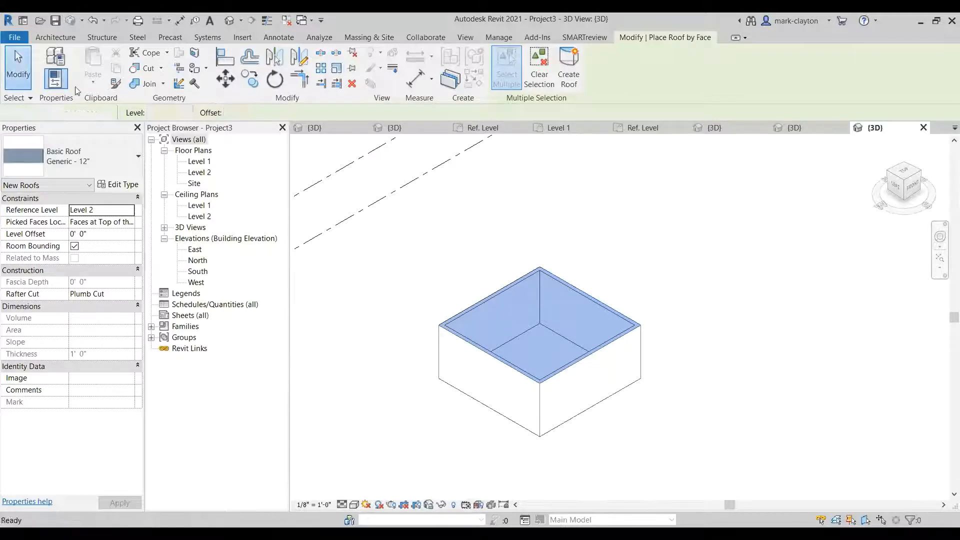
click(516, 280)
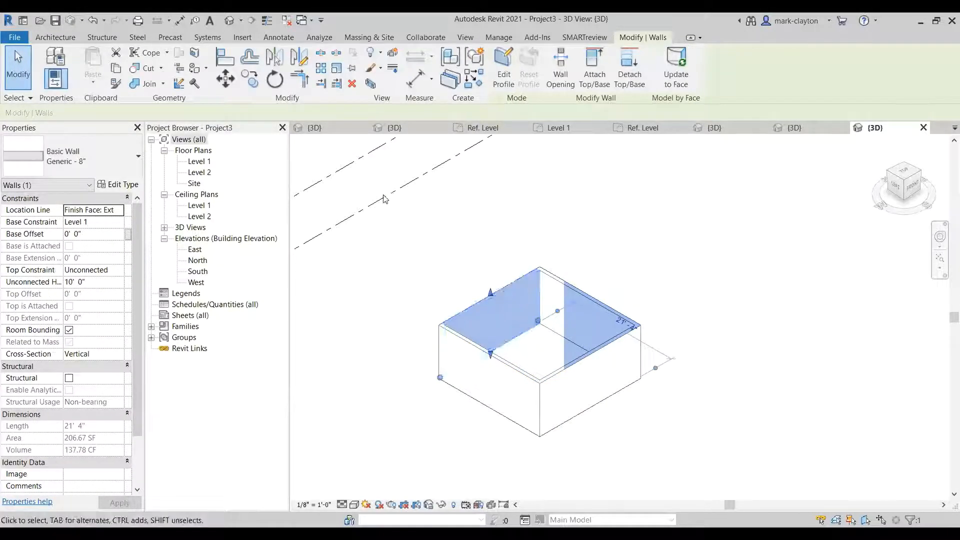
click(488, 222)
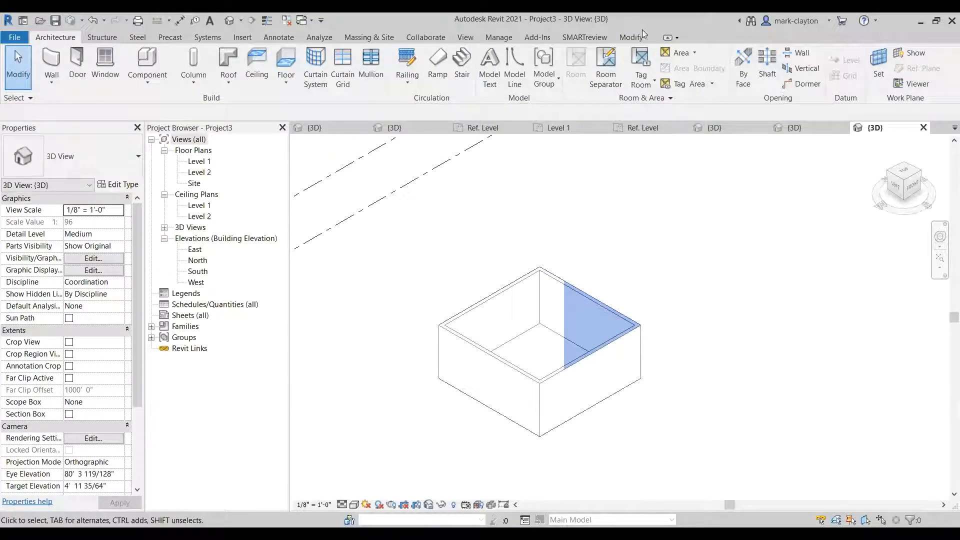
- Create a Generic - 12" roof by face on the mass's top face, with Level 2 as reference level
click(631, 37)
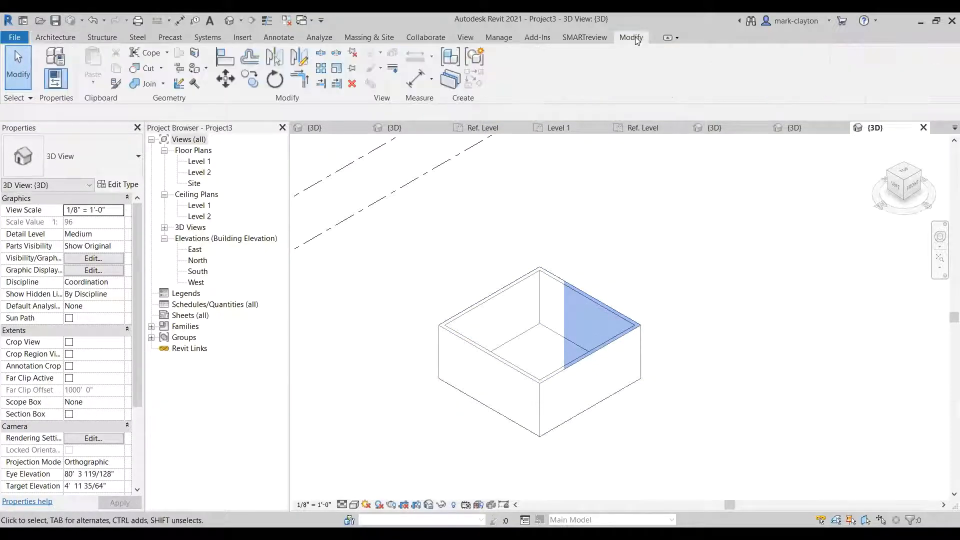
click(55, 37)
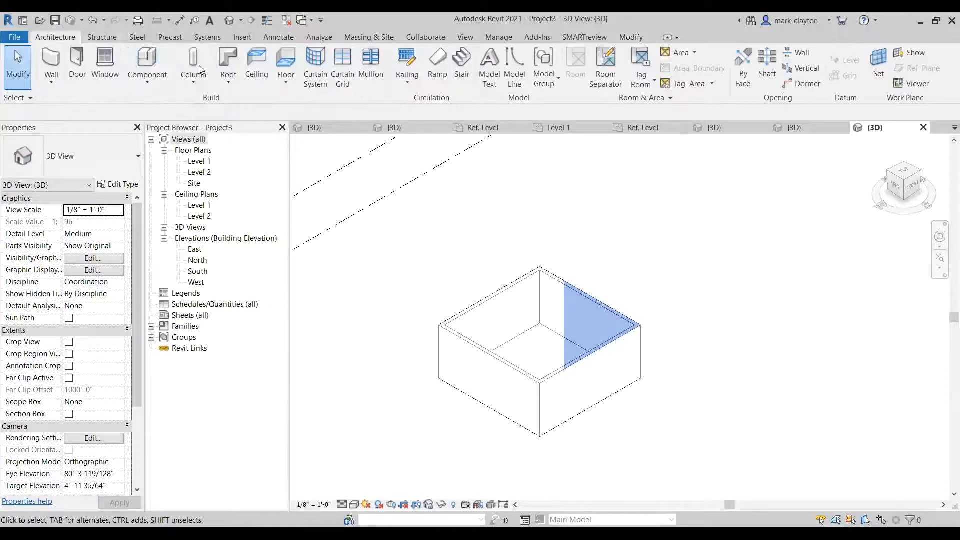
click(228, 81)
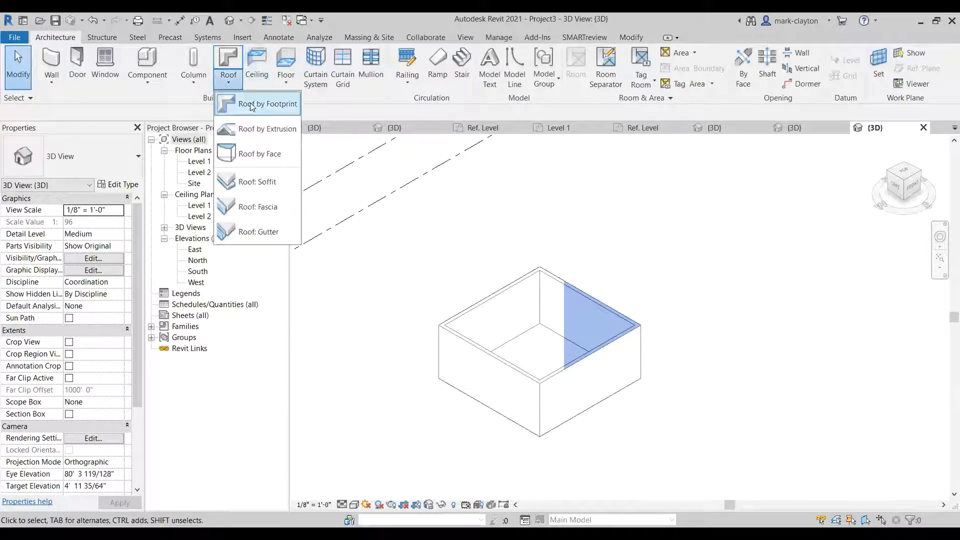
click(259, 154)
click(506, 286)
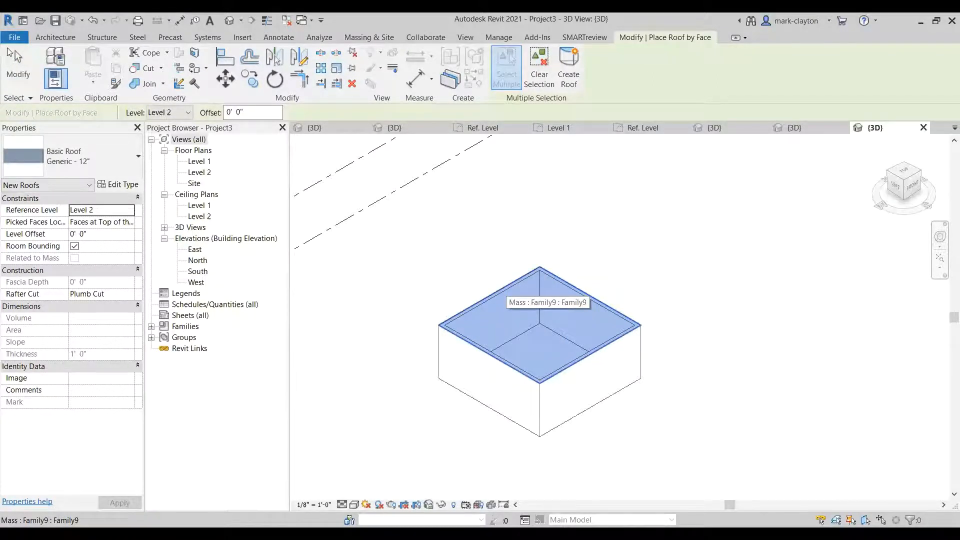
click(7, 48)
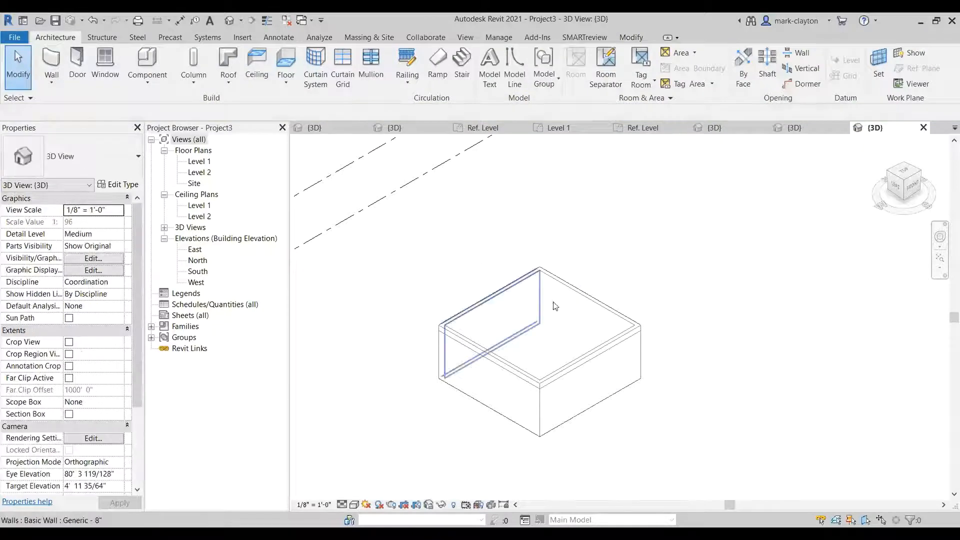
- Examine the face-based roof on the mass and cycle through the overlapping elements along its edge
click(554, 306)
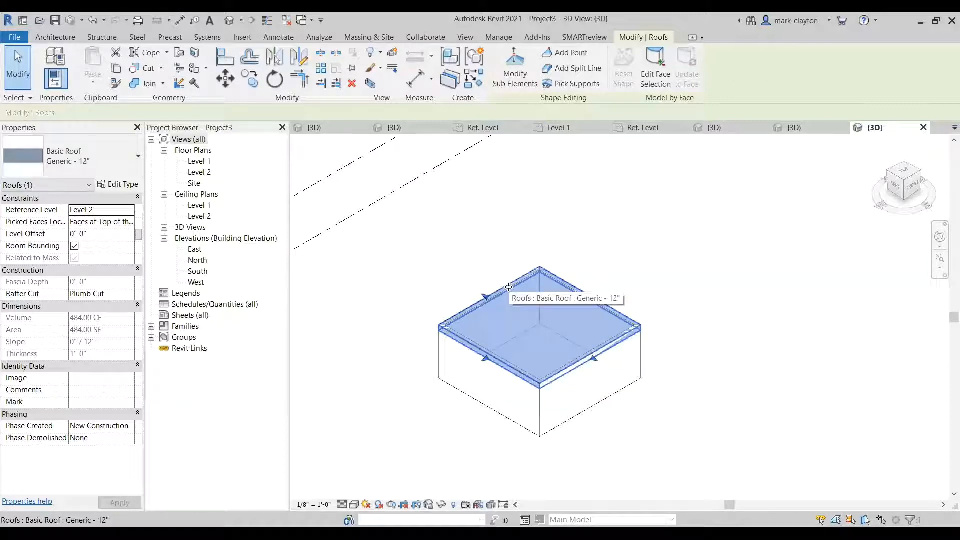
key(Tab)
key(Tab)
key(Tab)
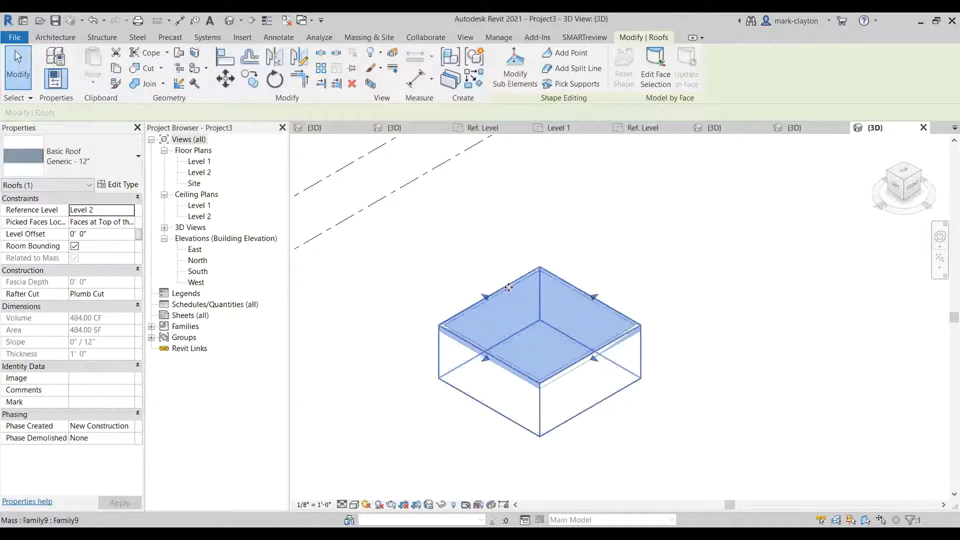
key(Tab)
key(Tab)
key(Tab)
key(Tab)
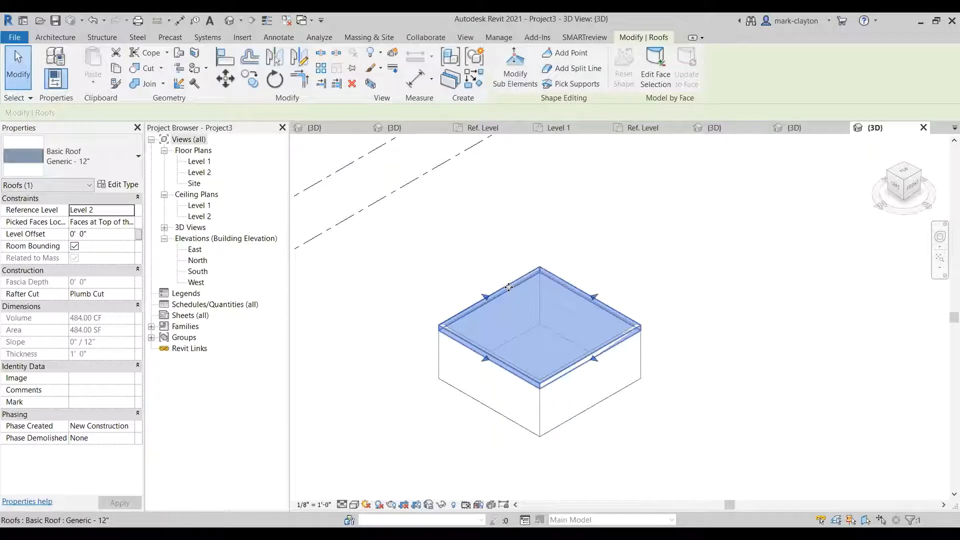
key(Escape)
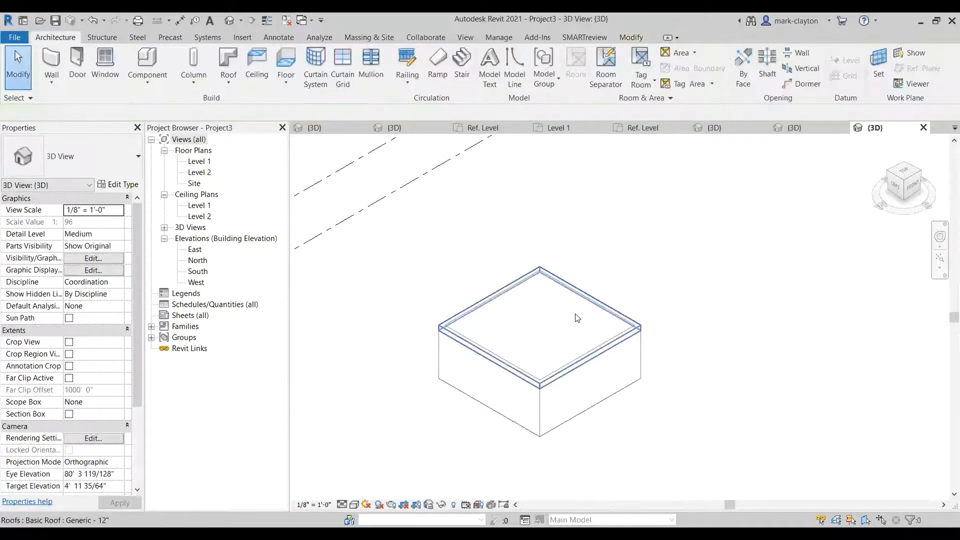
- Open the Level 2 floor plan focused on the building's square outline
scroll(520, 297, up, 1)
middle_drag(523, 294, 518, 258)
scroll(525, 260, down, 2)
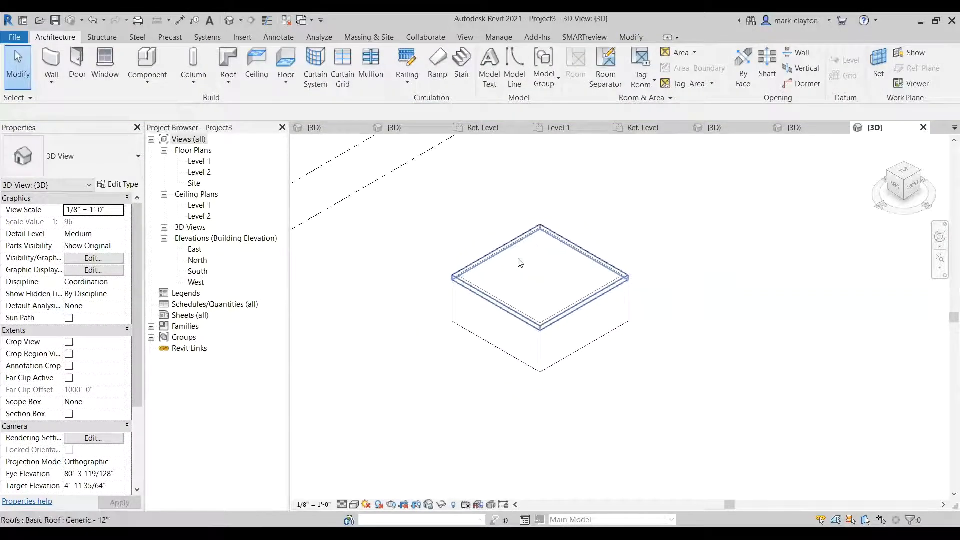
double_click(204, 173)
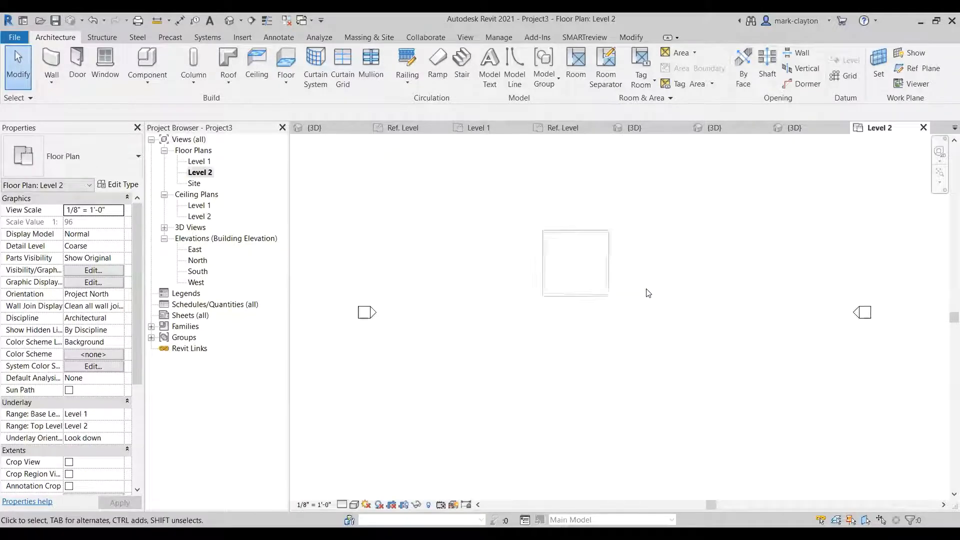
scroll(600, 260, up, 4)
middle_drag(541, 242, 553, 278)
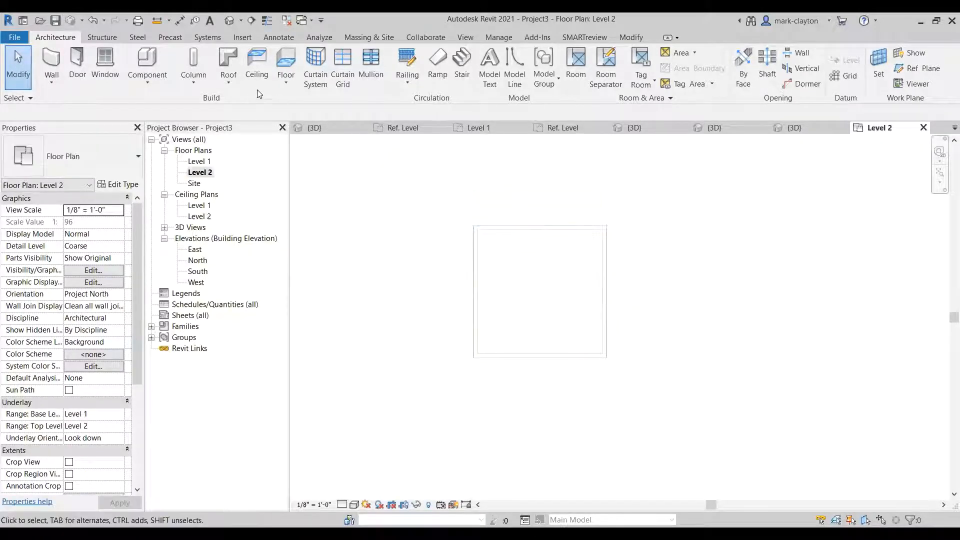
- Sketch a Generic - 12" roof by footprint on Level 2, using all four walls as slope-defining boundary lines with 0' 0" overhang
click(228, 80)
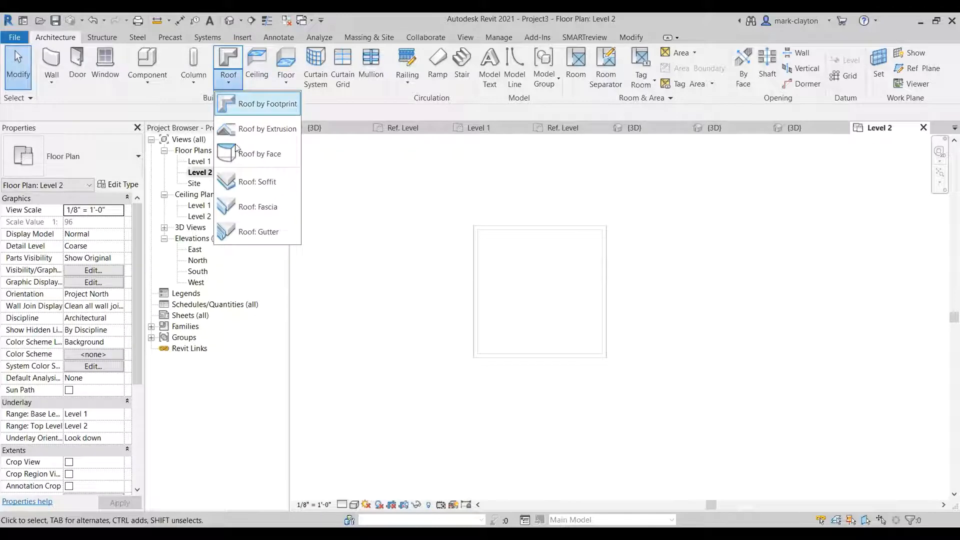
click(267, 104)
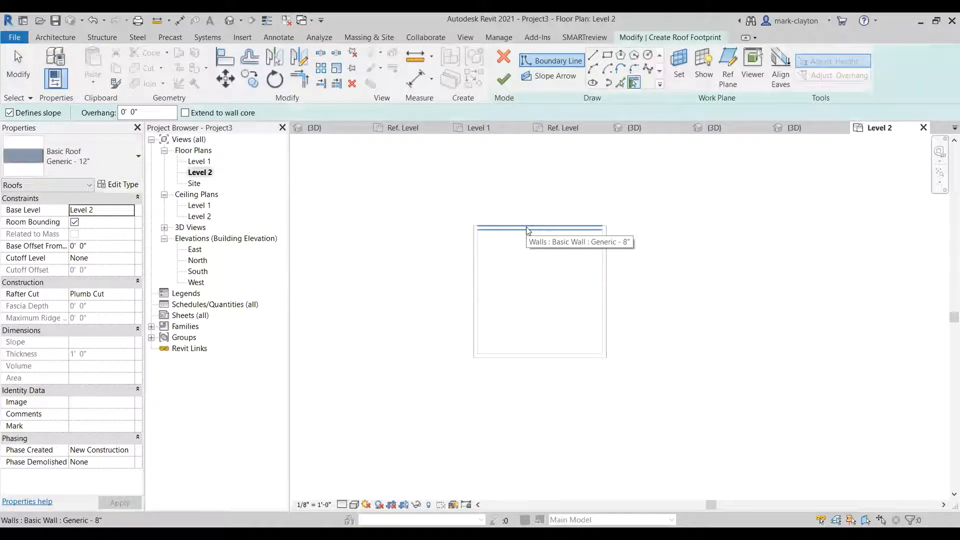
click(528, 230)
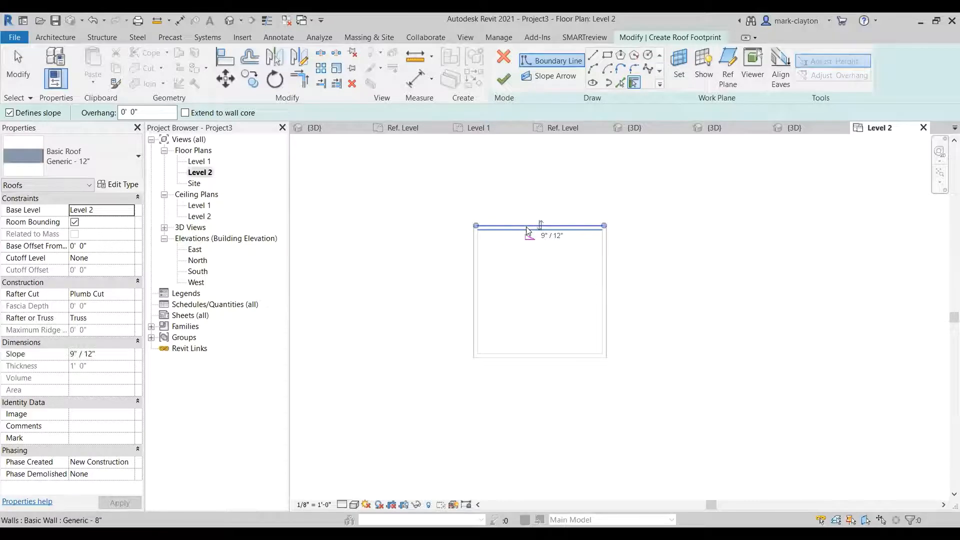
click(608, 286)
click(538, 356)
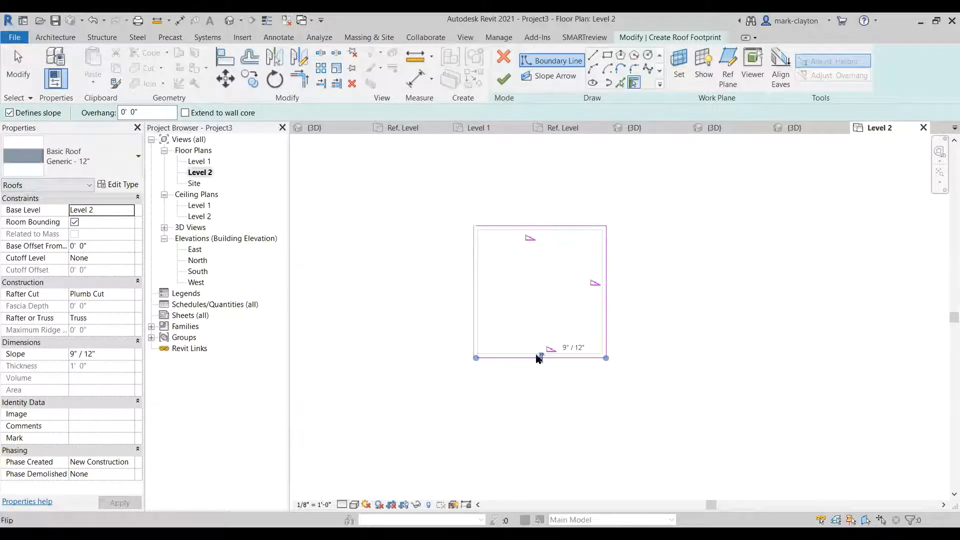
click(472, 304)
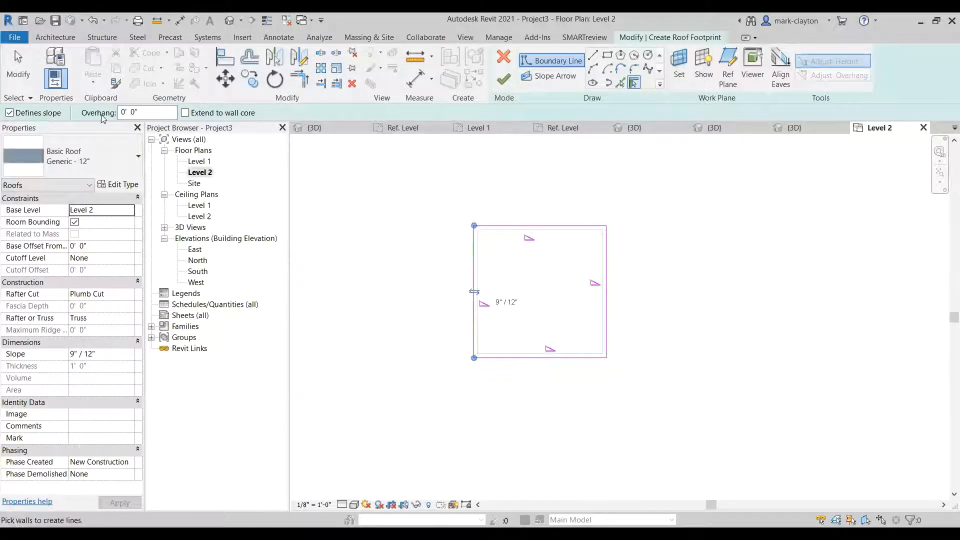
key(Escape)
key(Escape)
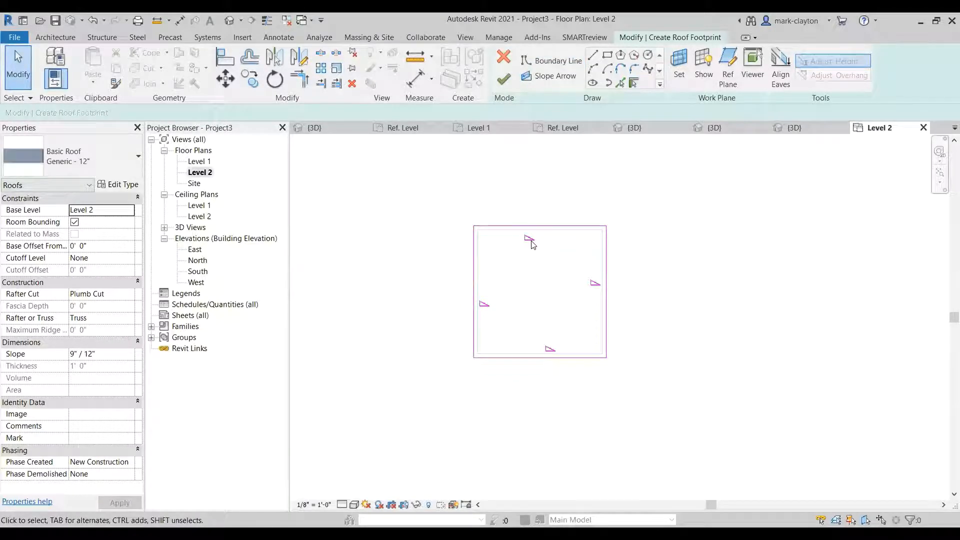
- Turn off Defines Slope for the footprint's north and south edges, and finish the gable roof with the highlighted walls attached
click(532, 227)
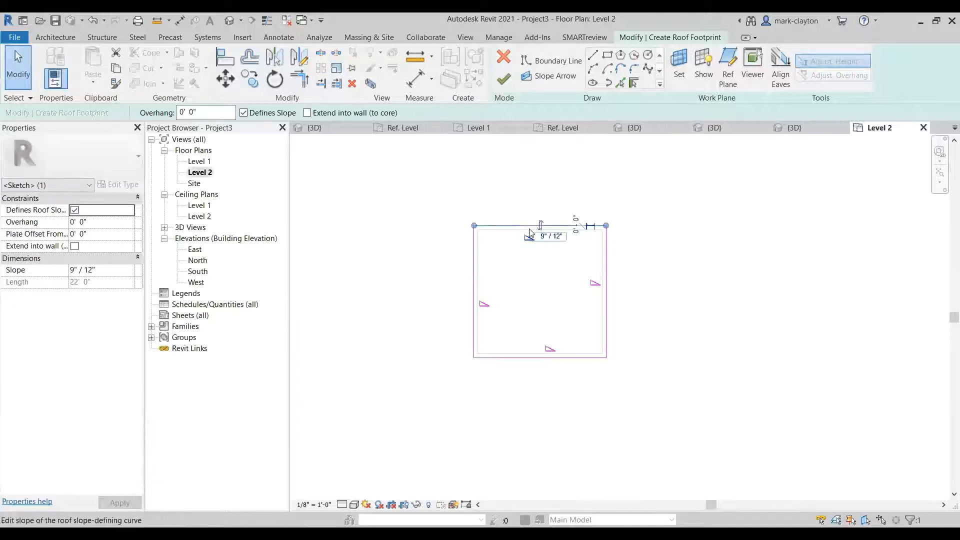
click(244, 113)
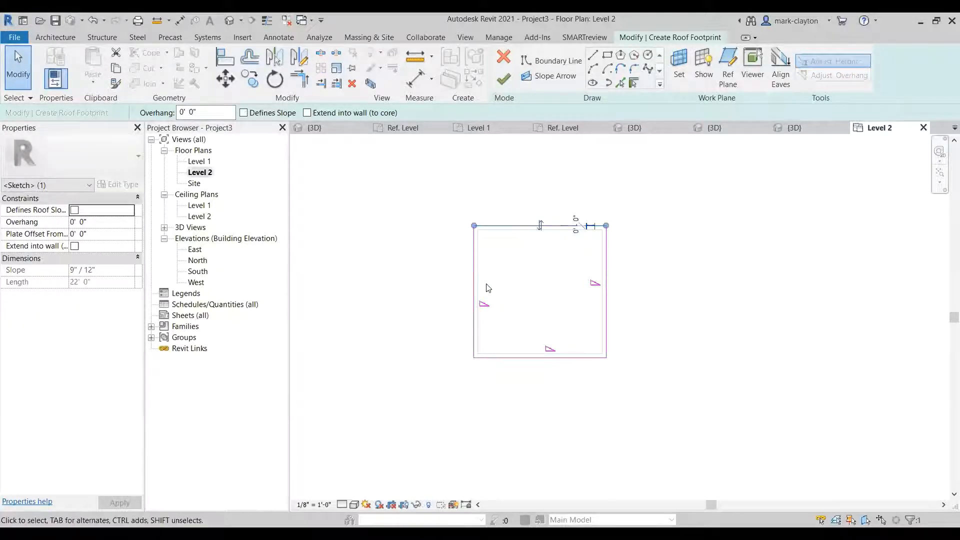
click(522, 358)
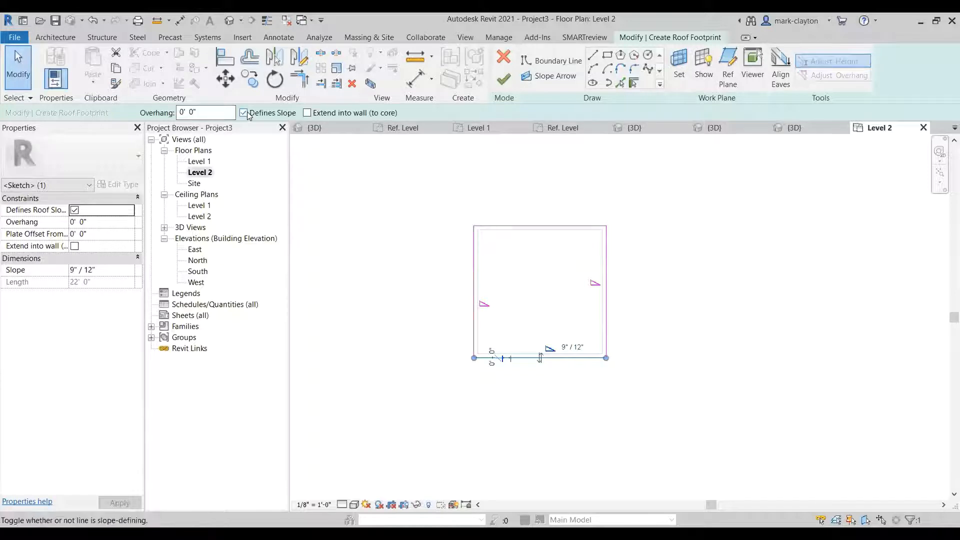
click(244, 113)
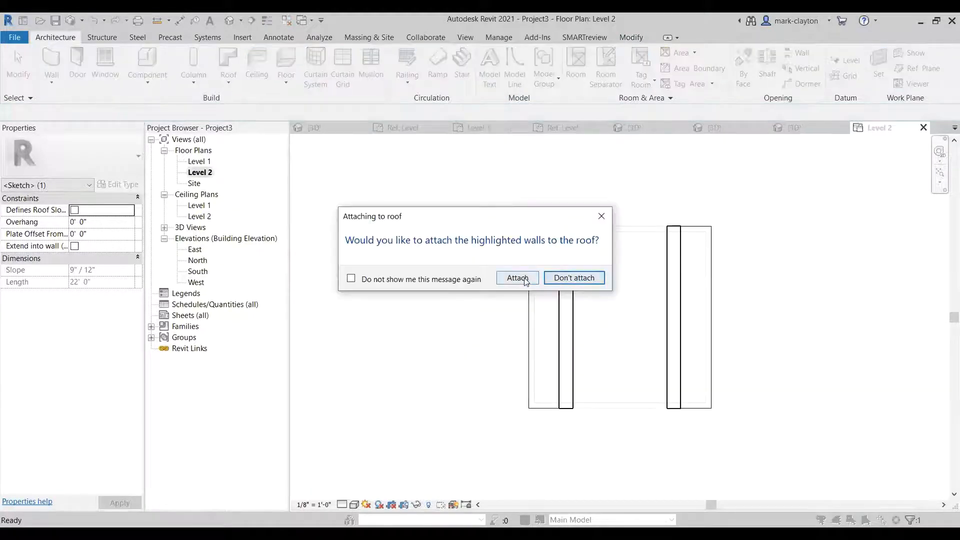
click(517, 278)
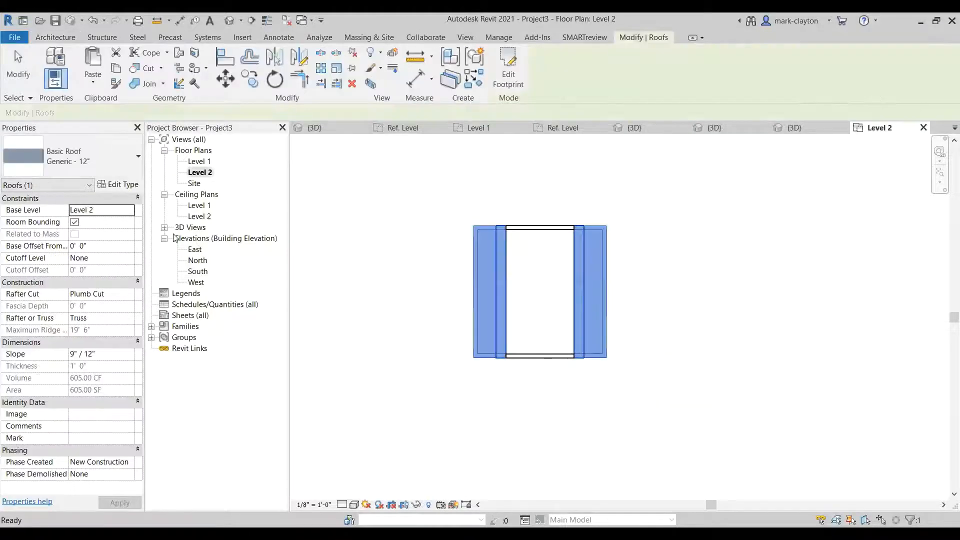
- Return to the default 3D view and examine the gable roof above the walls
click(229, 21)
click(679, 368)
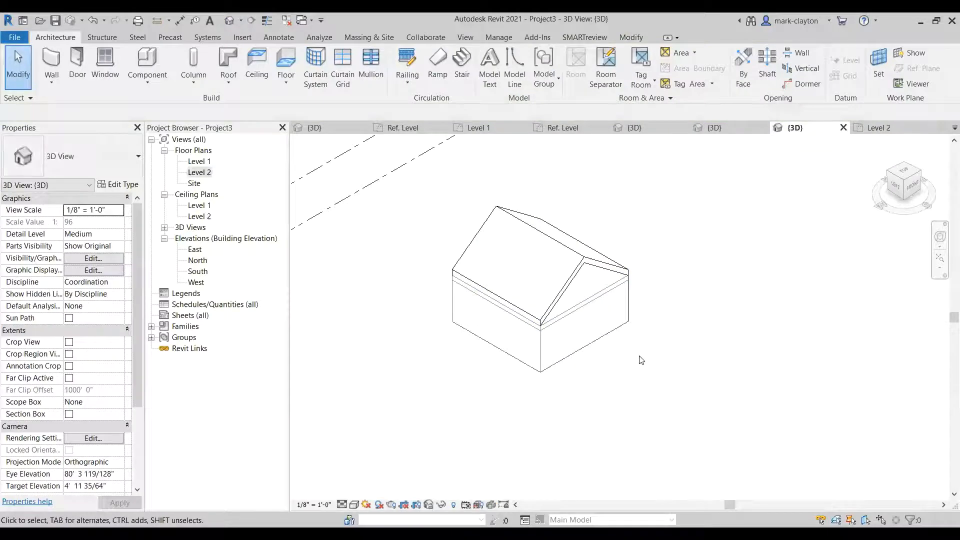
scroll(643, 360, up, 2)
middle_drag(669, 337, 695, 355)
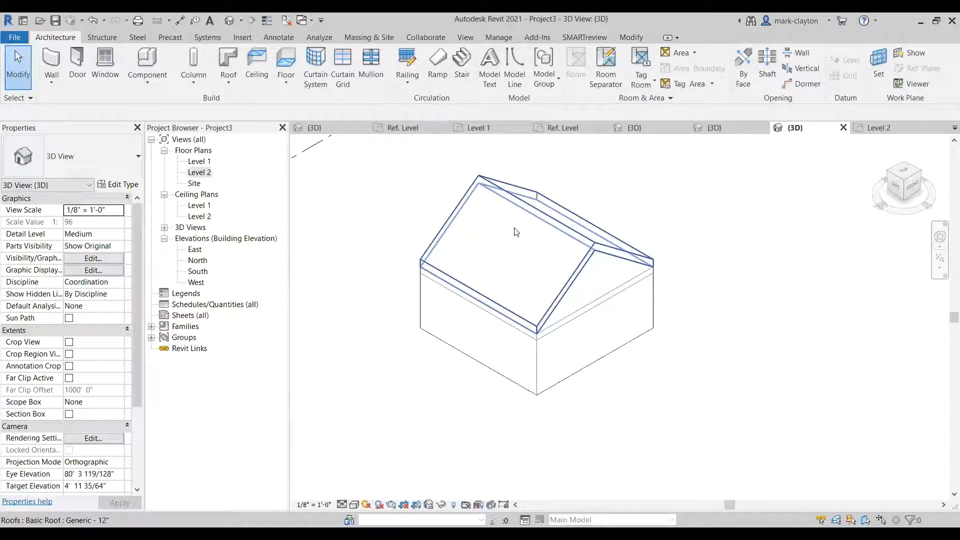
scroll(521, 237, down, 2)
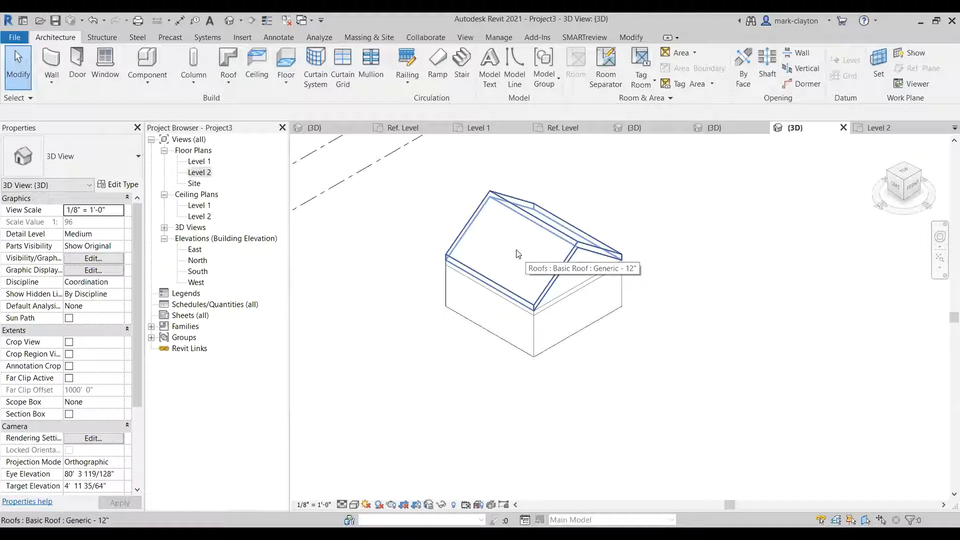
scroll(629, 257, up, 2)
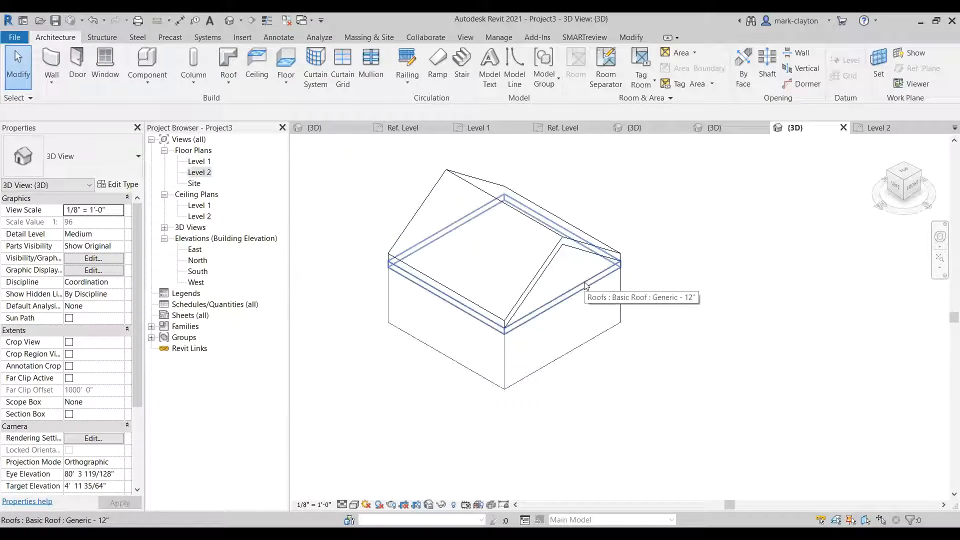
- Inspect the gable roof, the flat face-based roof beneath it and the front gable wall by selecting each in turn
click(574, 252)
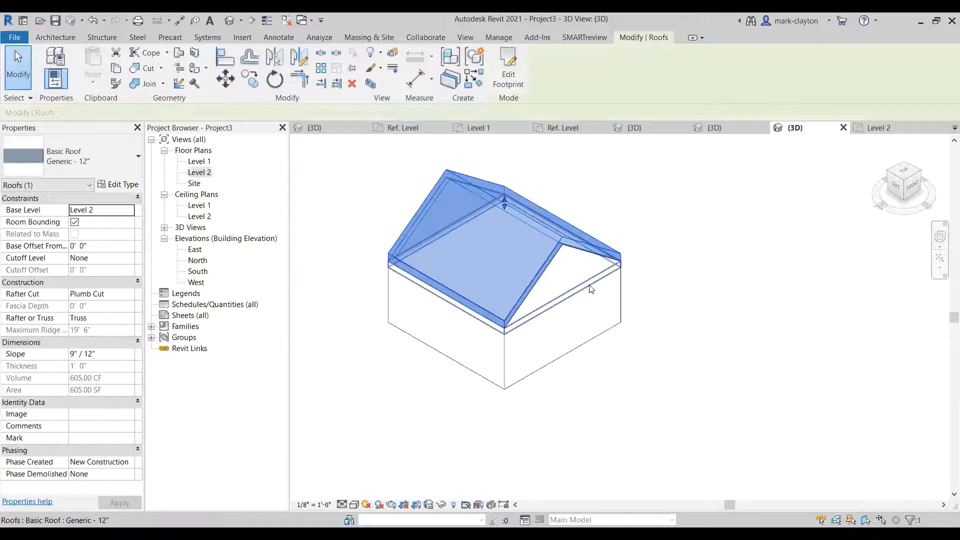
click(590, 289)
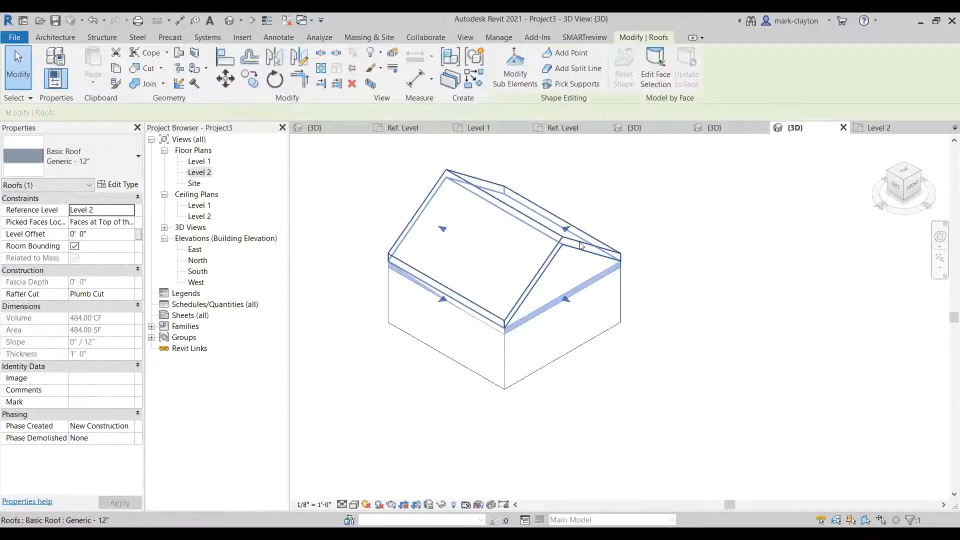
click(579, 243)
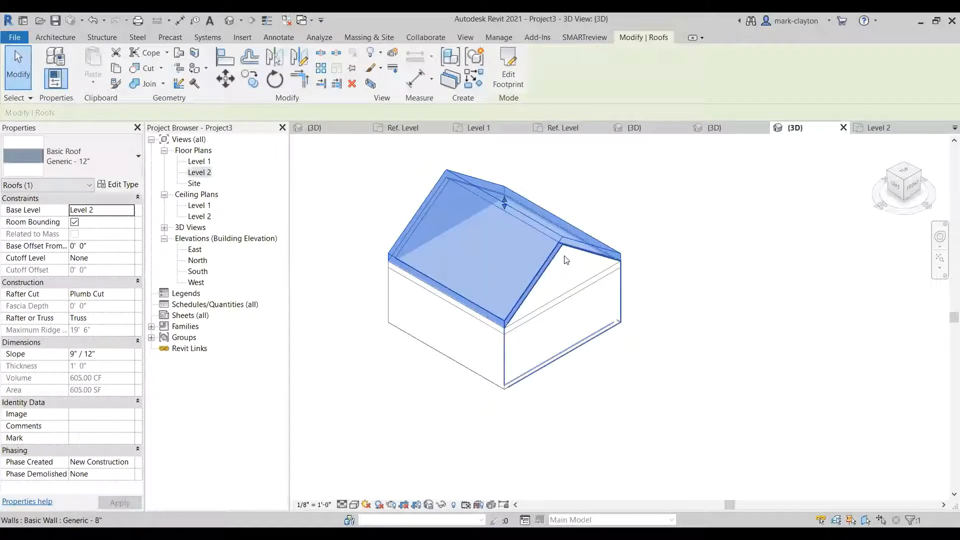
click(585, 287)
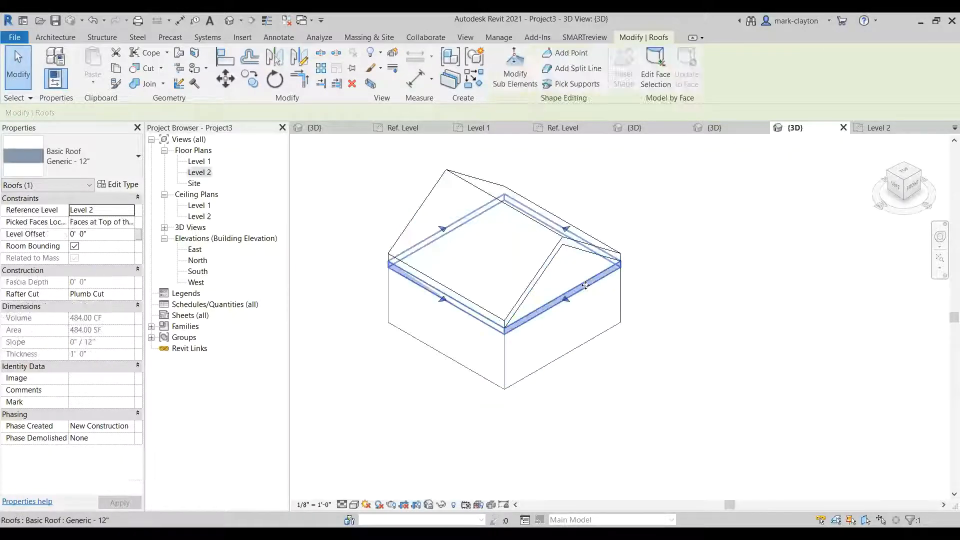
click(719, 297)
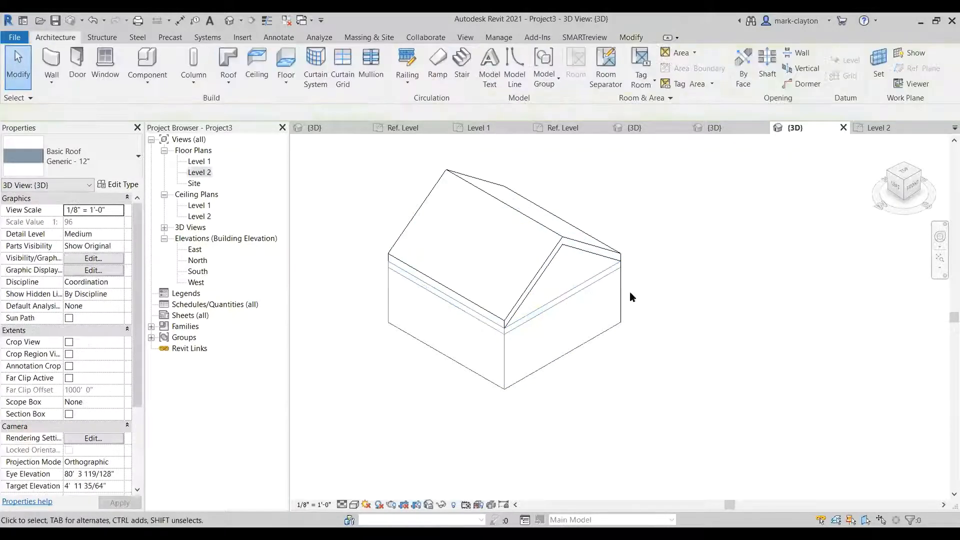
click(600, 289)
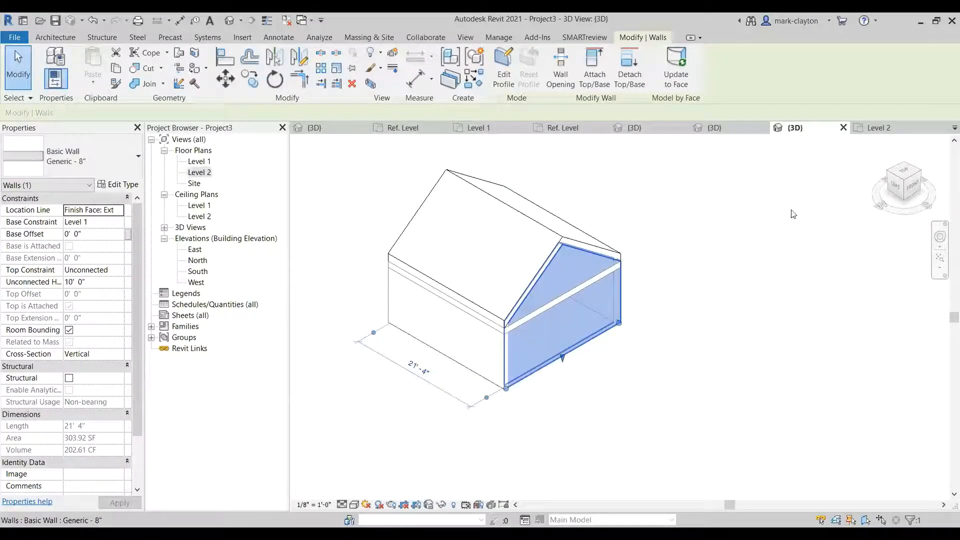
click(806, 196)
- View the building from the back right corner and try to detach the top of the rear gable wall
drag(906, 186, 574, 185)
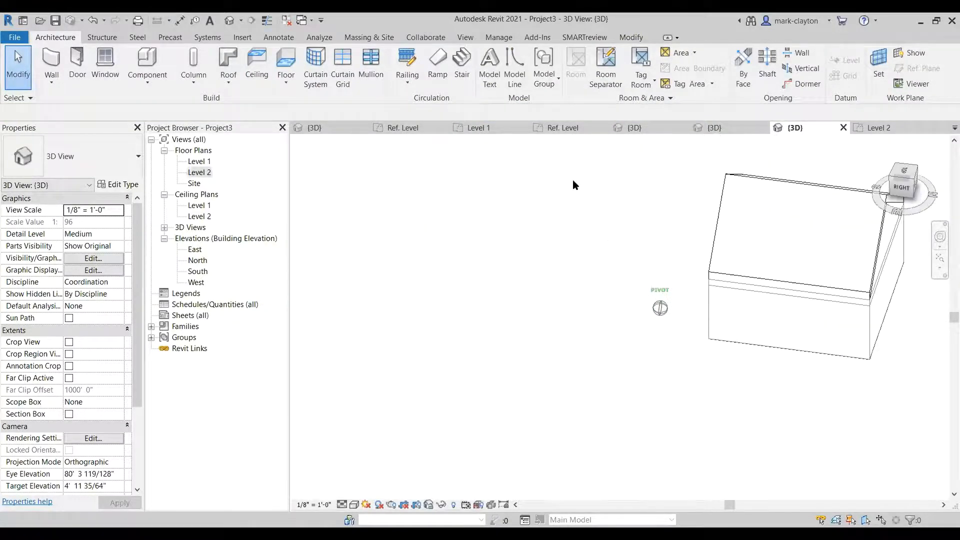
click(910, 189)
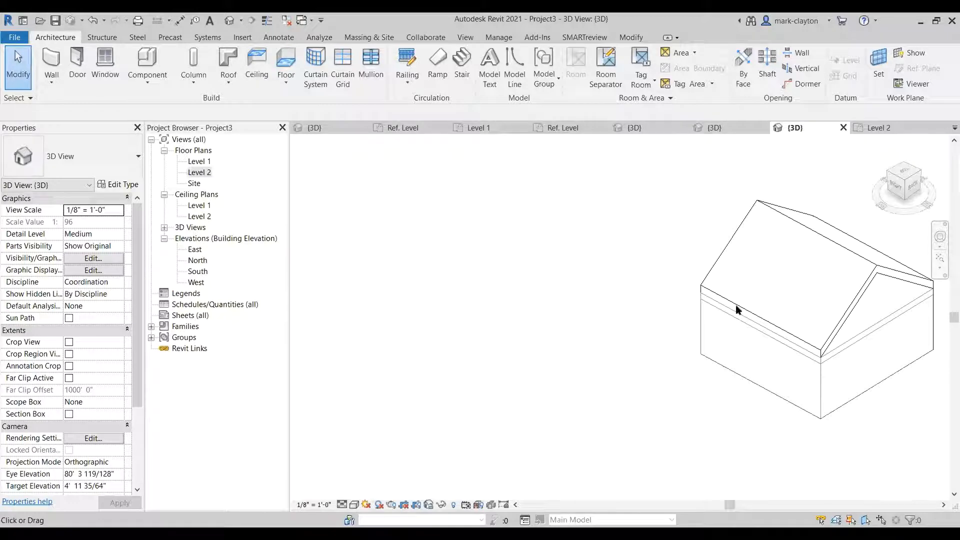
middle_drag(686, 249, 502, 223)
click(690, 315)
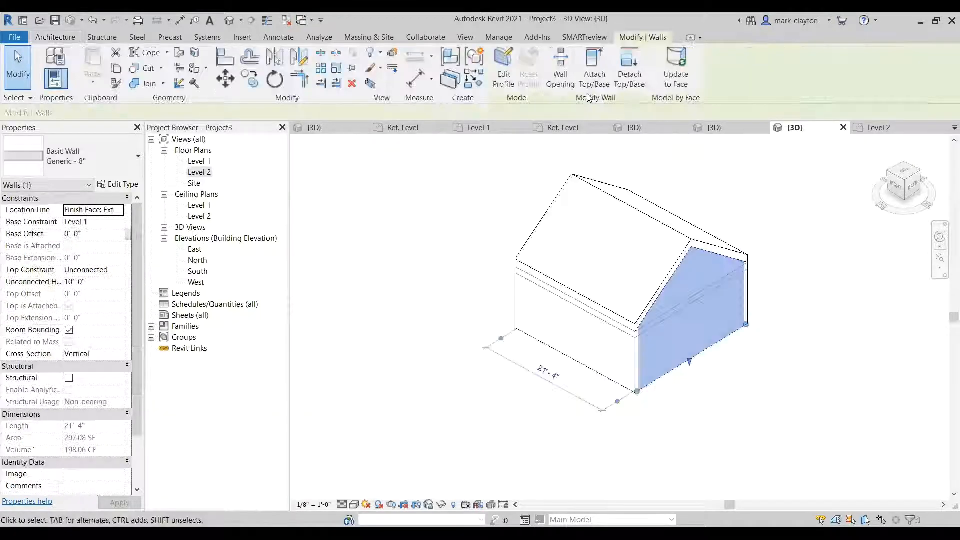
click(629, 71)
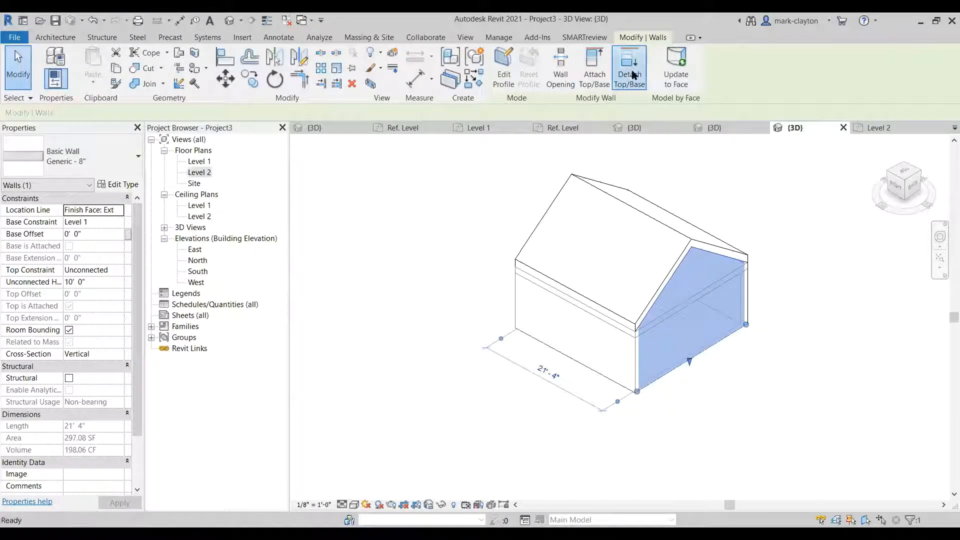
click(780, 267)
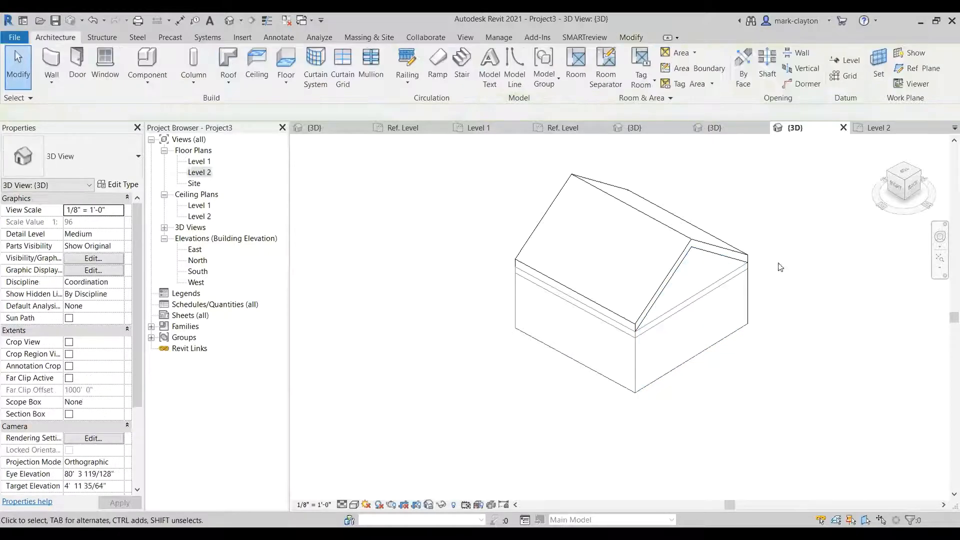
click(720, 277)
click(795, 297)
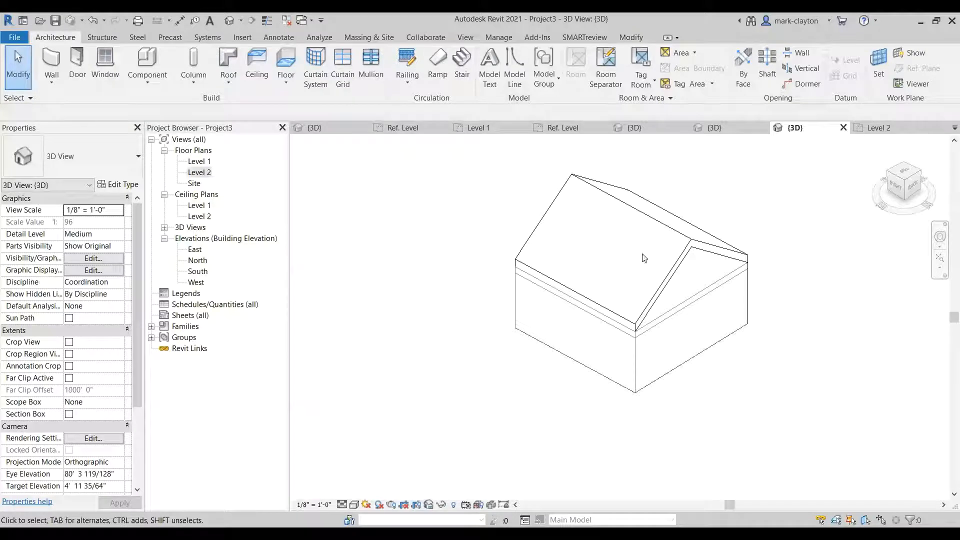
scroll(645, 266, down, 2)
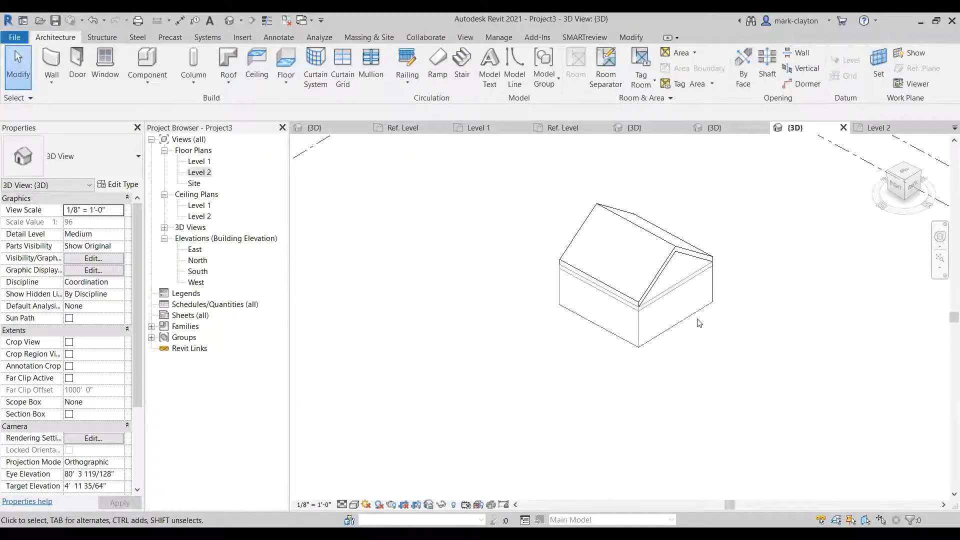
- Inspect the rear gable wall's properties and clear the selection
click(728, 318)
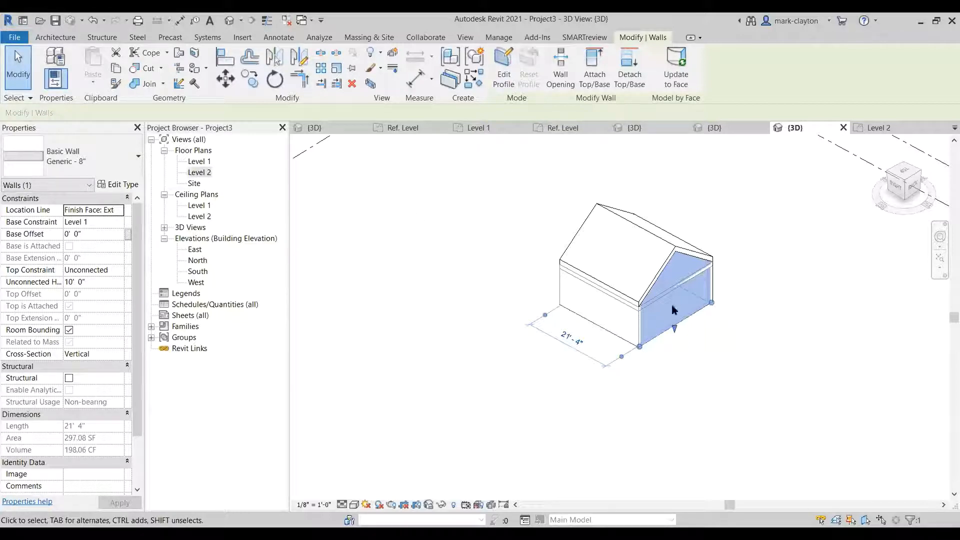
click(350, 266)
click(358, 212)
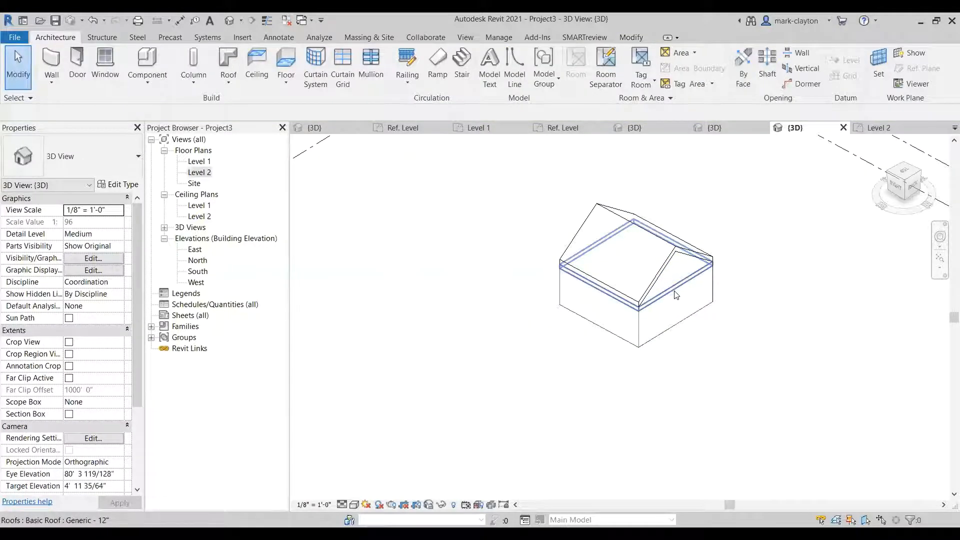
- Set the Family9 mass's type dimensions to 25' length, 25' width and 8' eaveHeight
key(Tab)
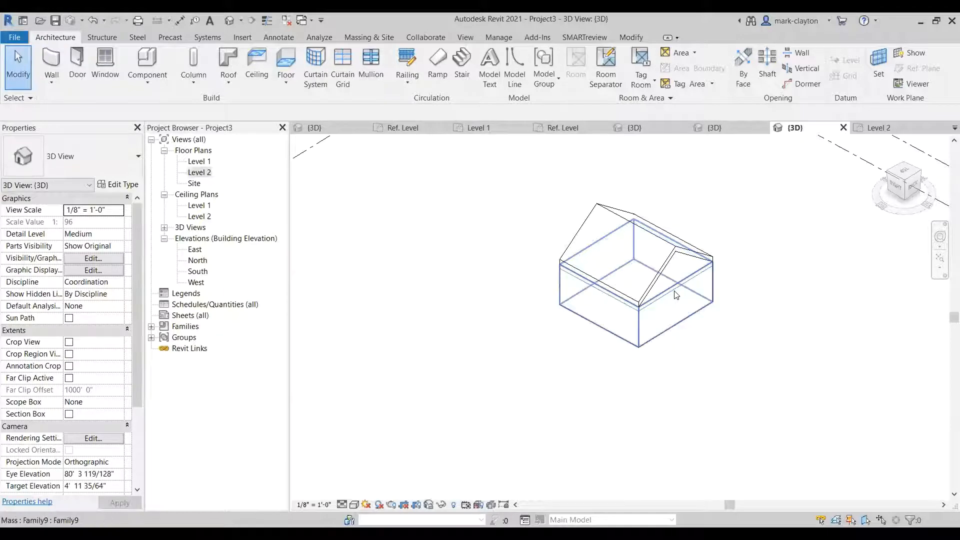
click(614, 260)
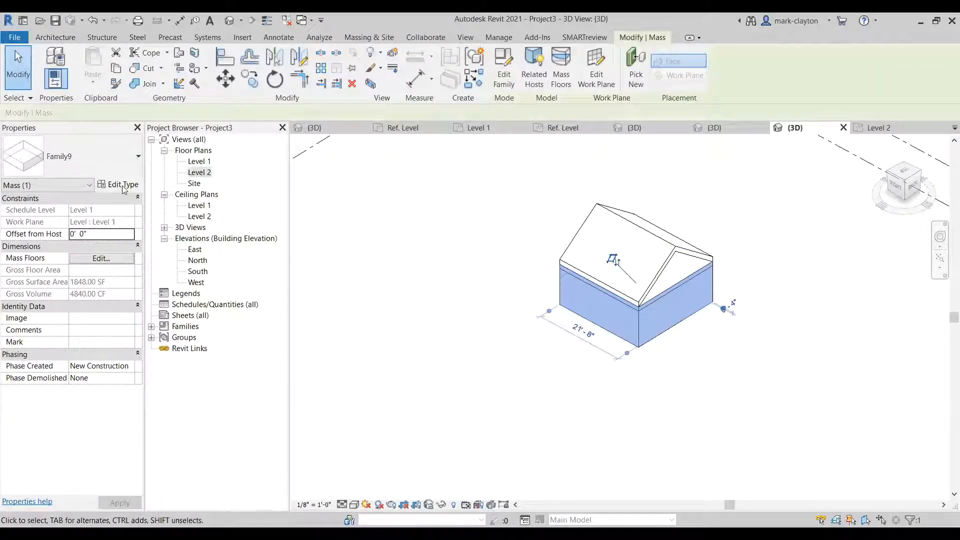
click(328, 244)
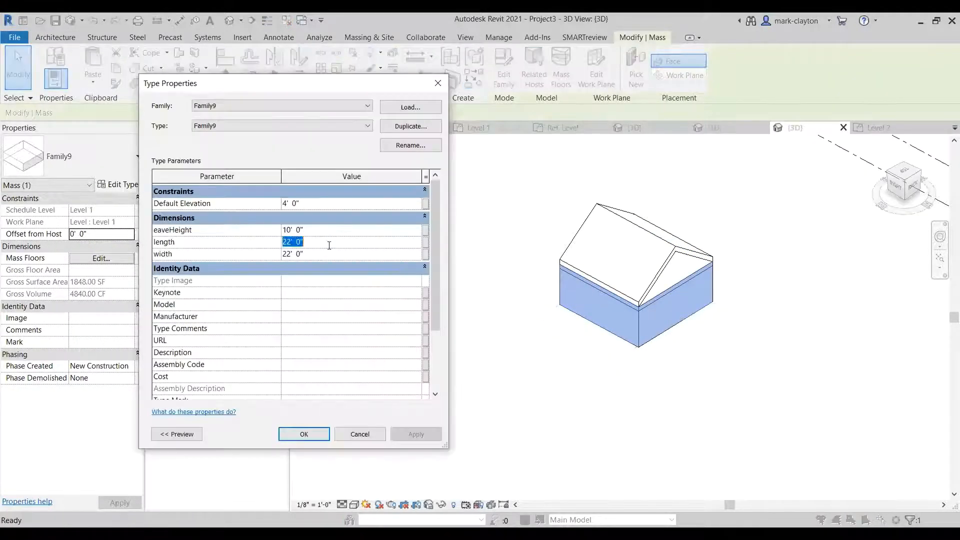
text(25)
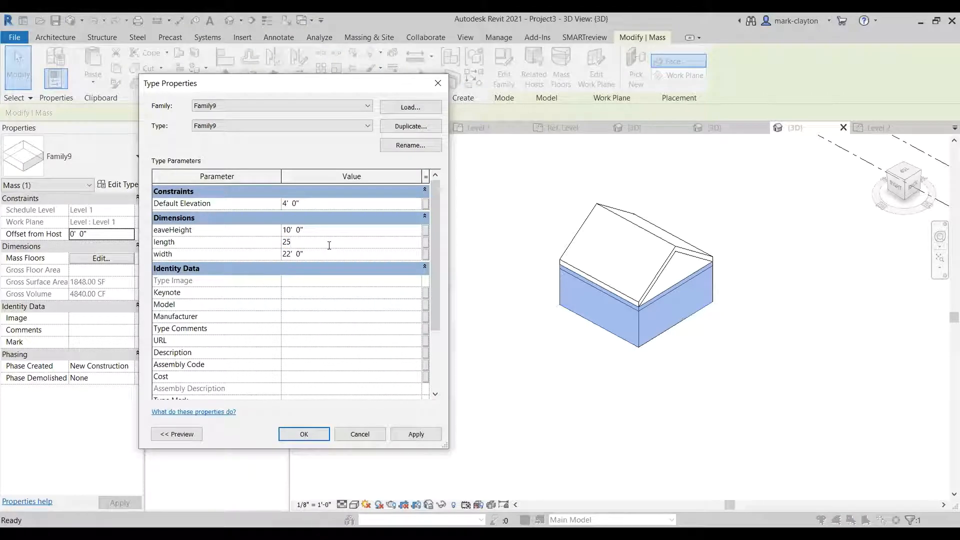
key(Return)
click(321, 231)
text(8)
click(416, 434)
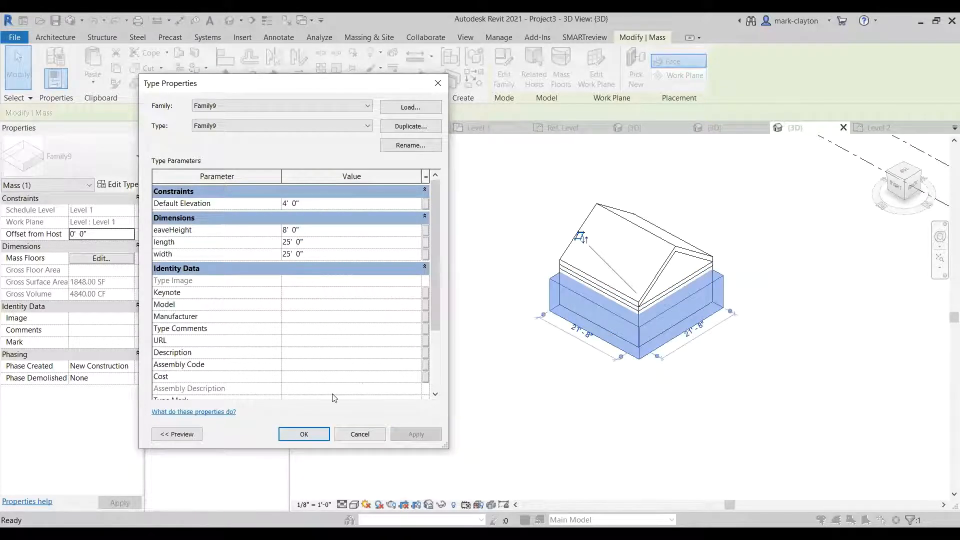
key(Return)
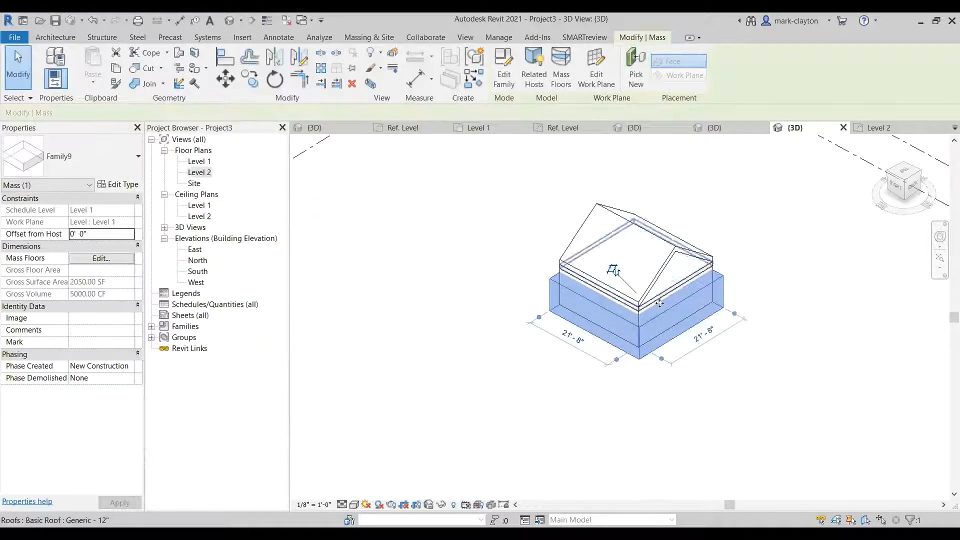
- Update the flat face-based roof to the top face of the resized mass, and check the gable roof above it
scroll(670, 333, up, 3)
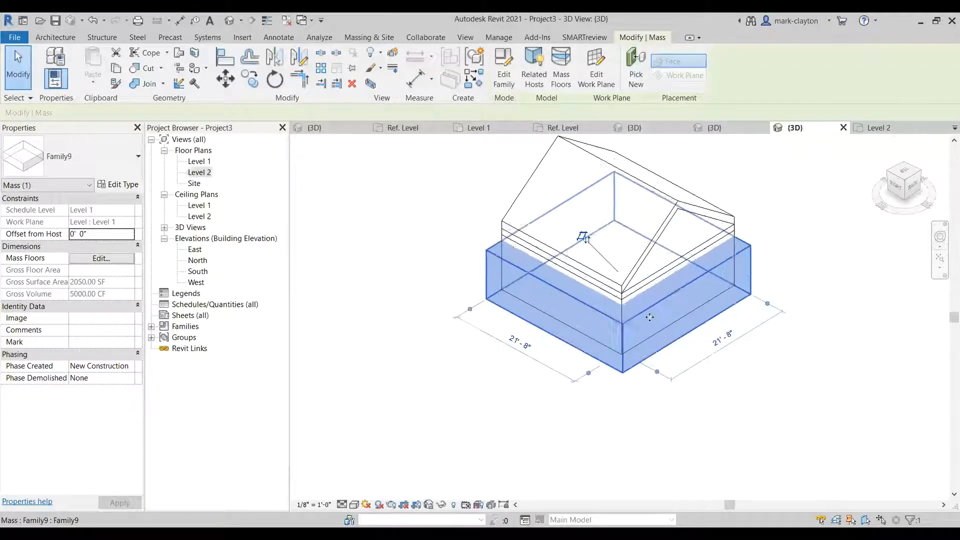
click(513, 245)
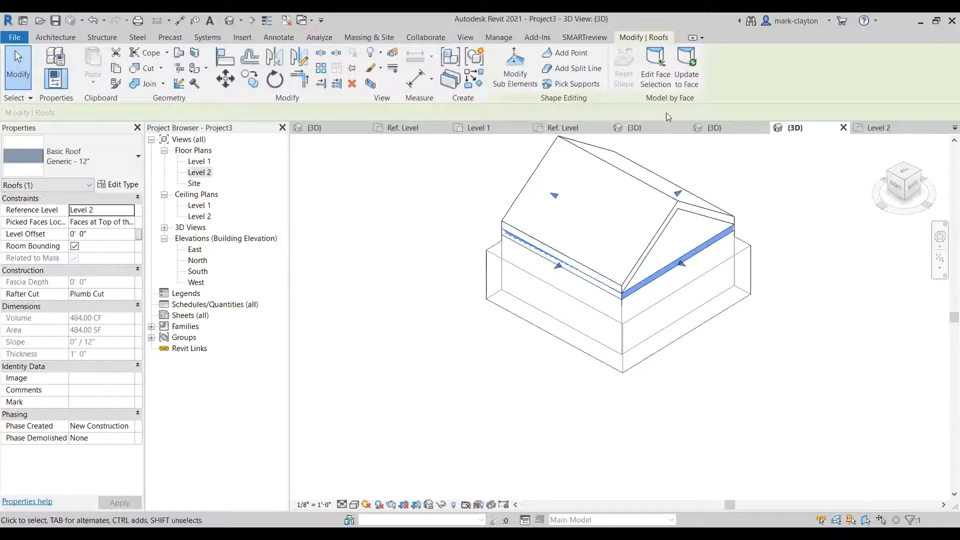
click(688, 70)
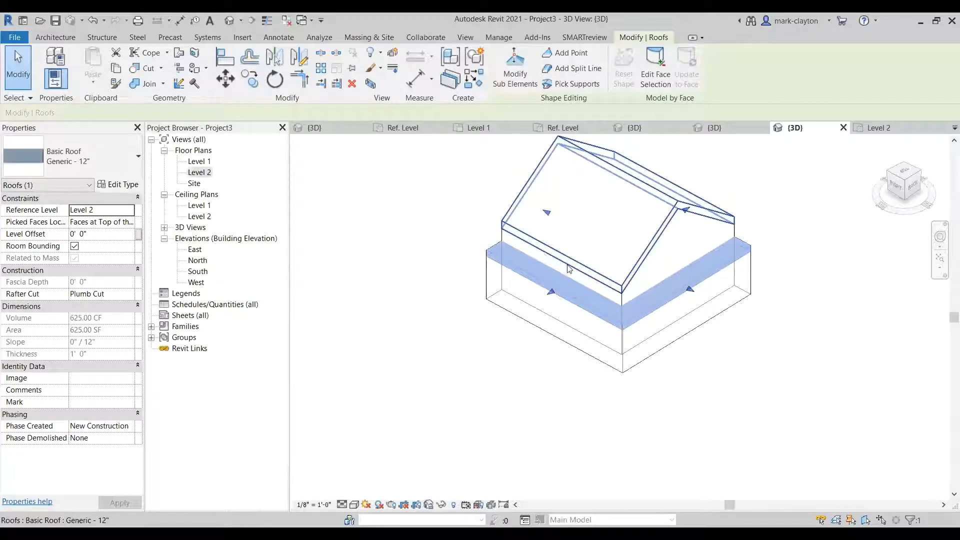
click(652, 245)
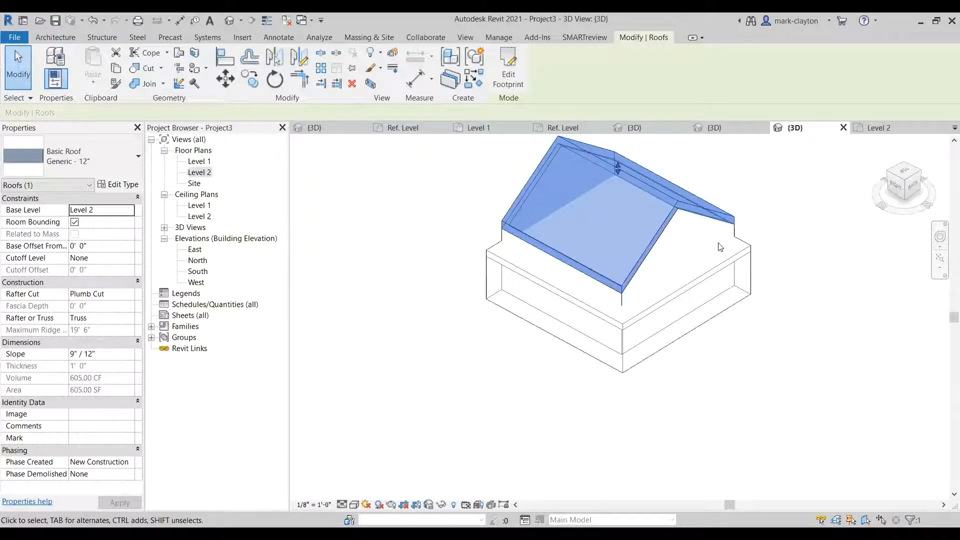
key(Escape)
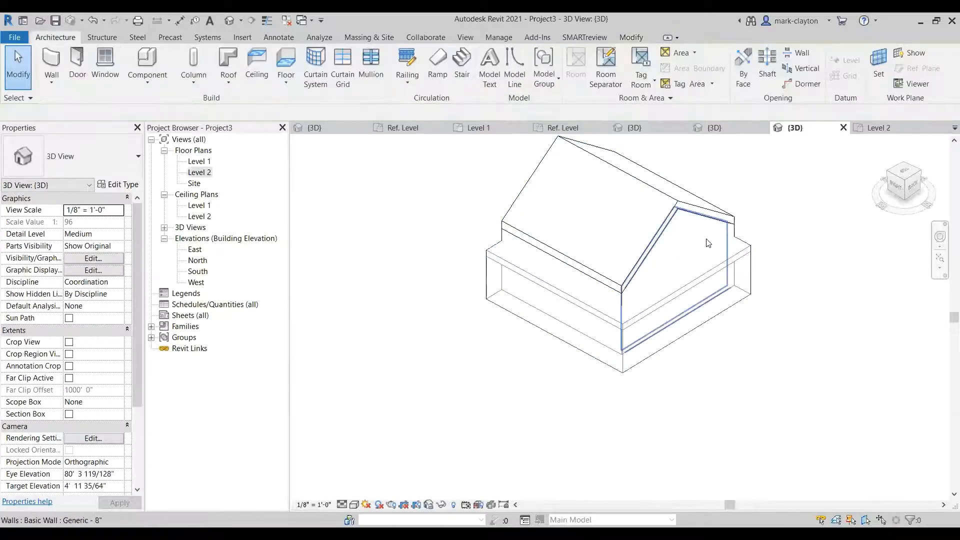
- Select all instances of the Generic - 8" wall visible in the view and update them to the mass faces
click(708, 243)
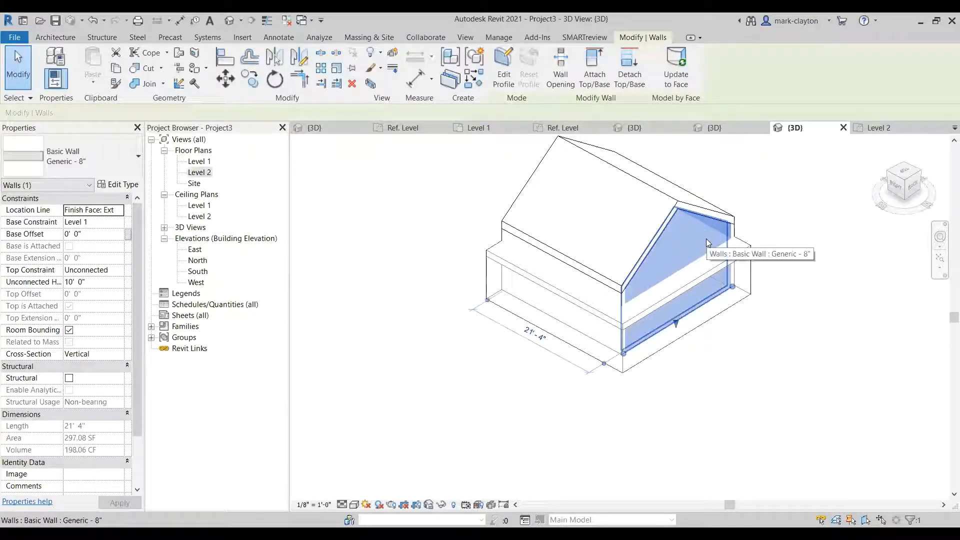
right_click(706, 239)
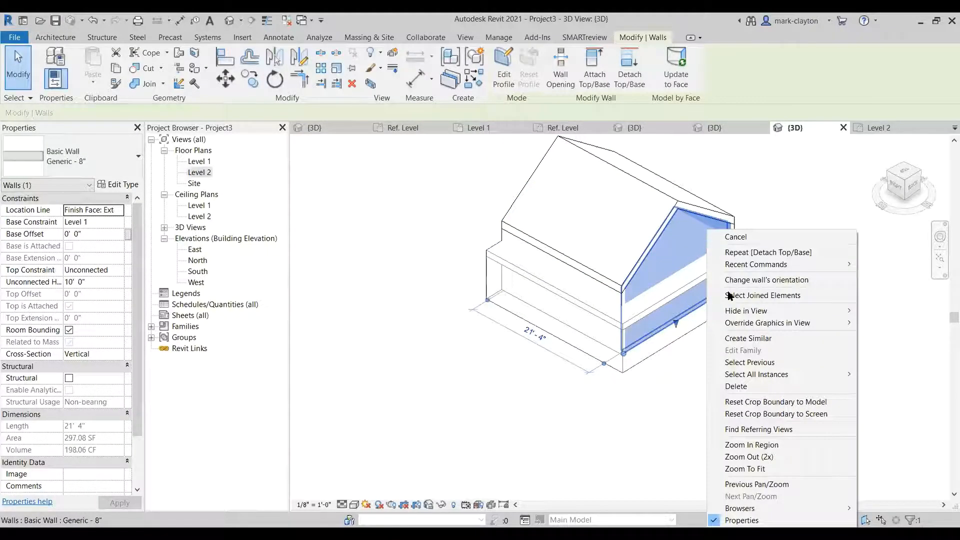
mouse_move(776, 375)
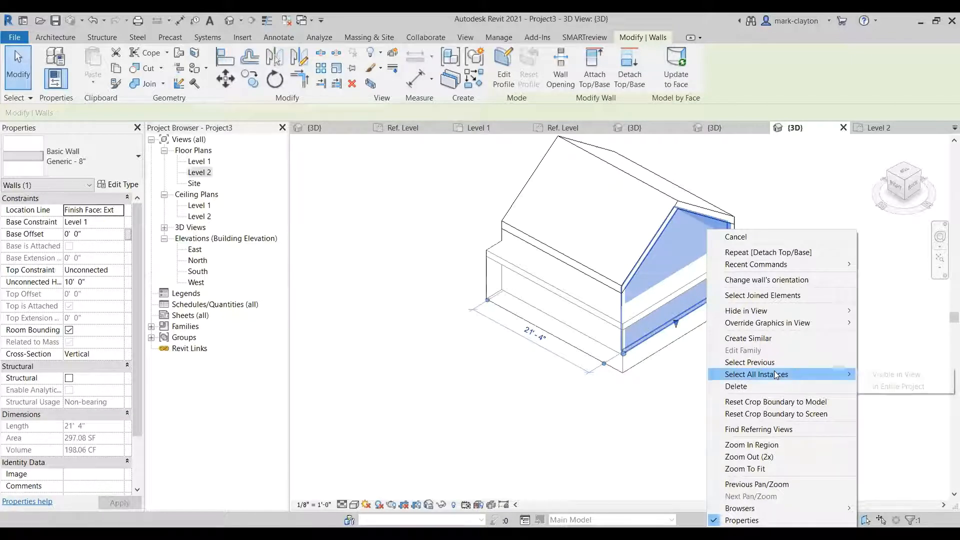
click(895, 375)
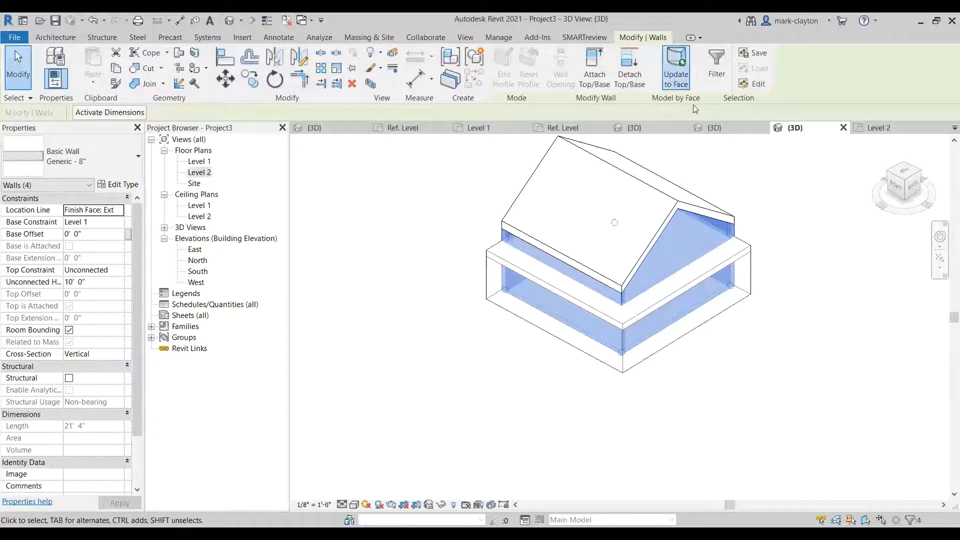
click(676, 67)
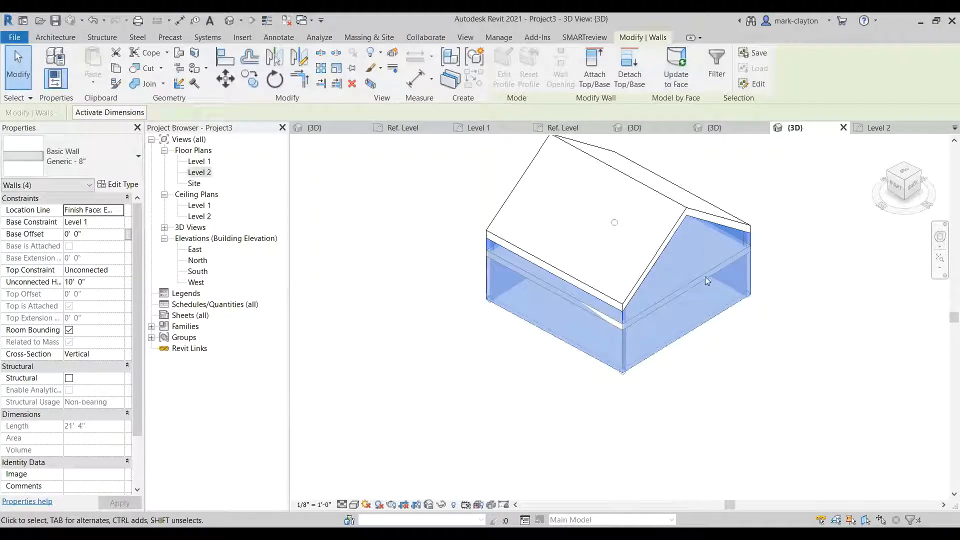
key(Escape)
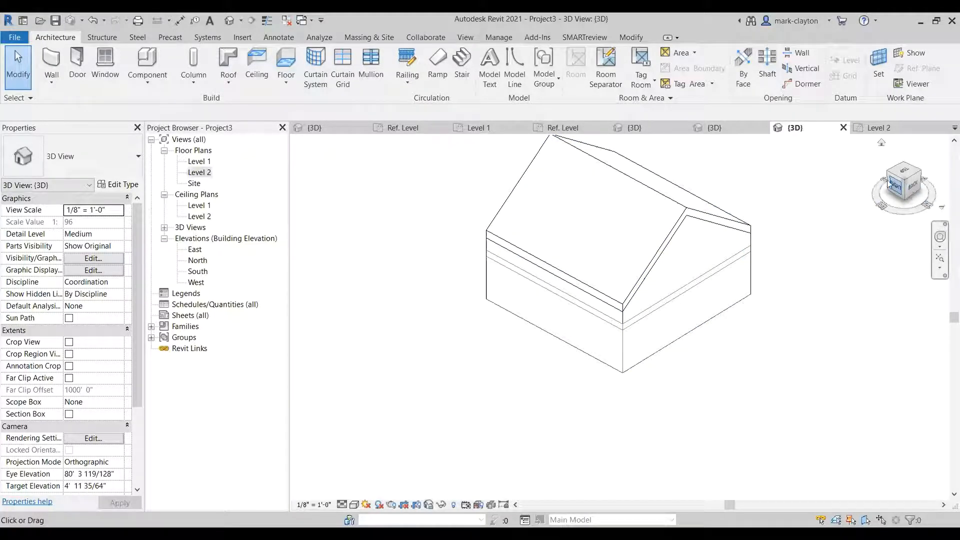
- View the building from the back and inspect how the gable roof meets the rear gable wall
mouse_move(902, 185)
mouse_down()
mouse_move(832, 167)
mouse_move(820, 177)
mouse_up()
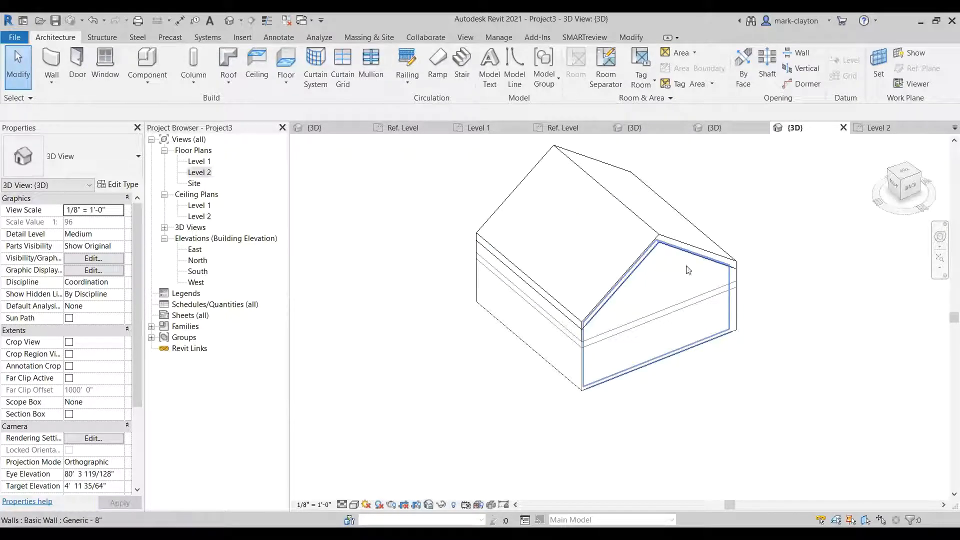
scroll(770, 296, up, 1)
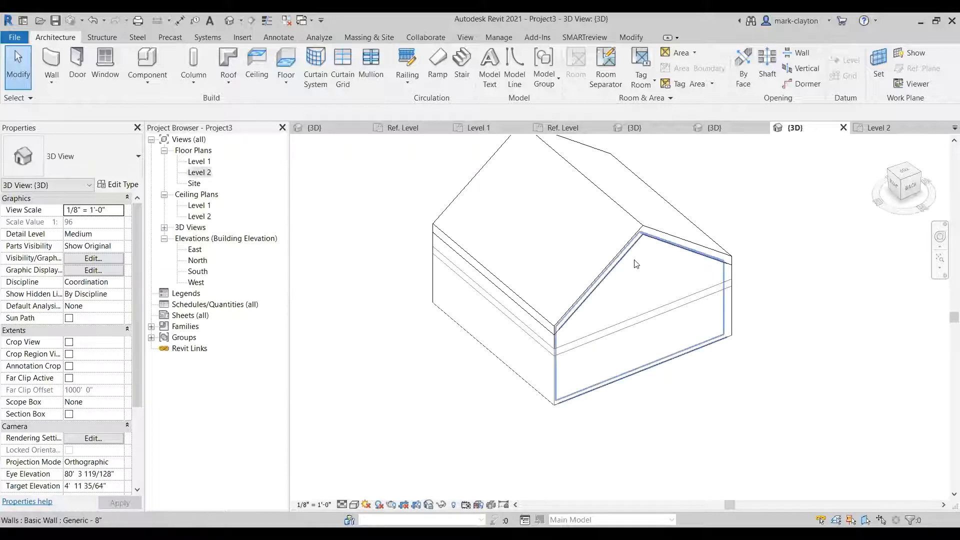
click(634, 228)
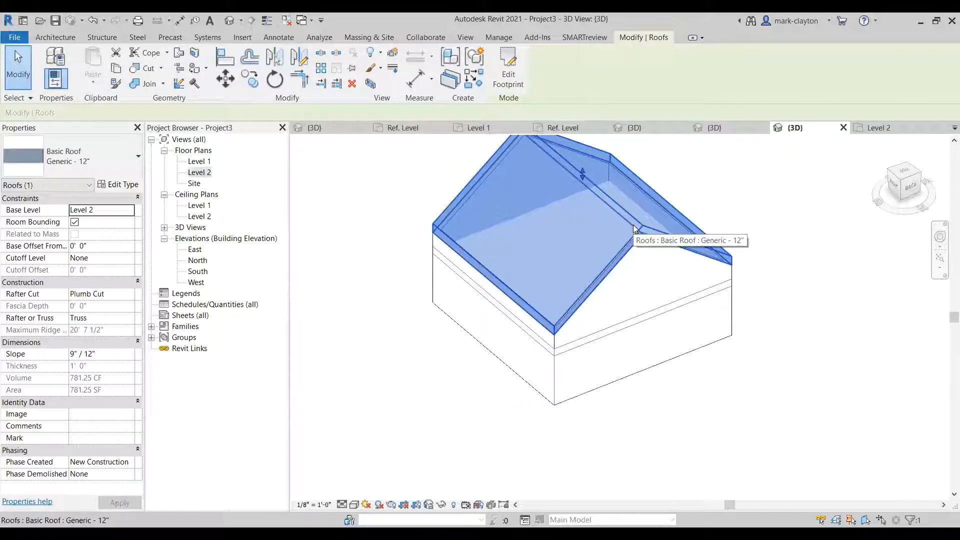
click(789, 258)
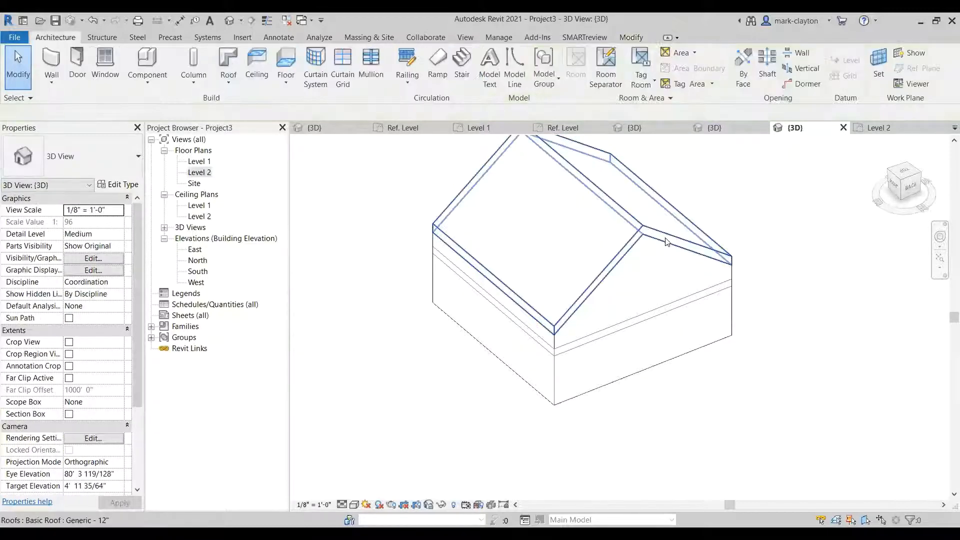
click(666, 241)
click(755, 240)
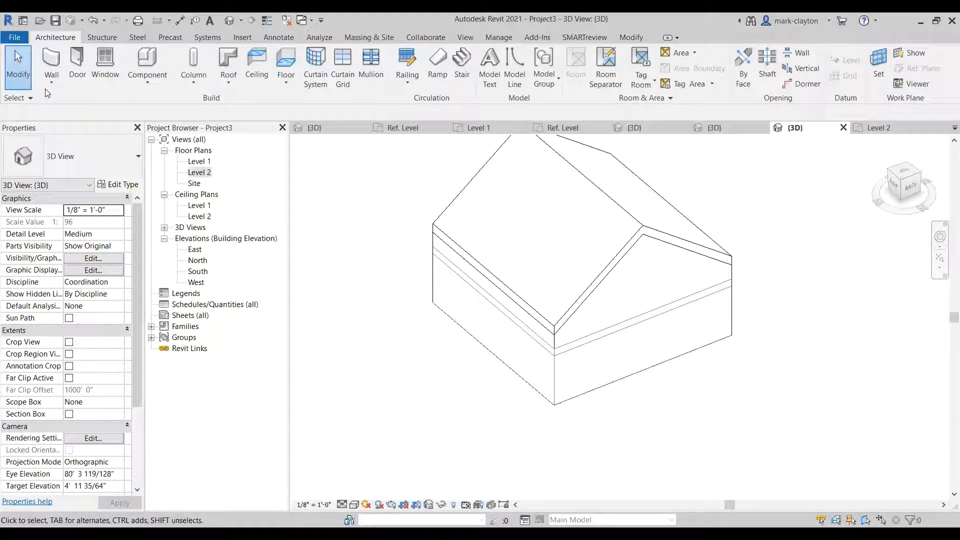
- Start a new conceptual mass family from the Mass.rft template
click(148, 165)
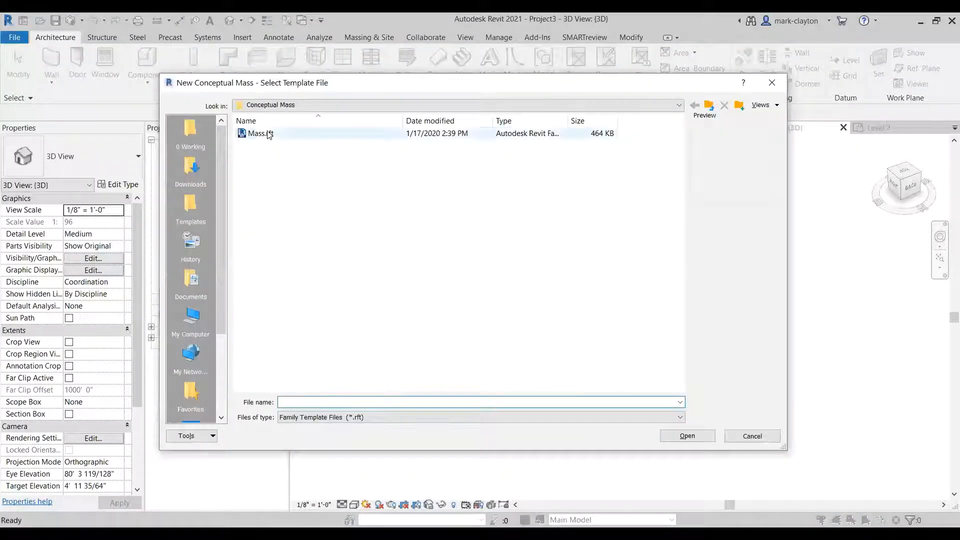
click(269, 134)
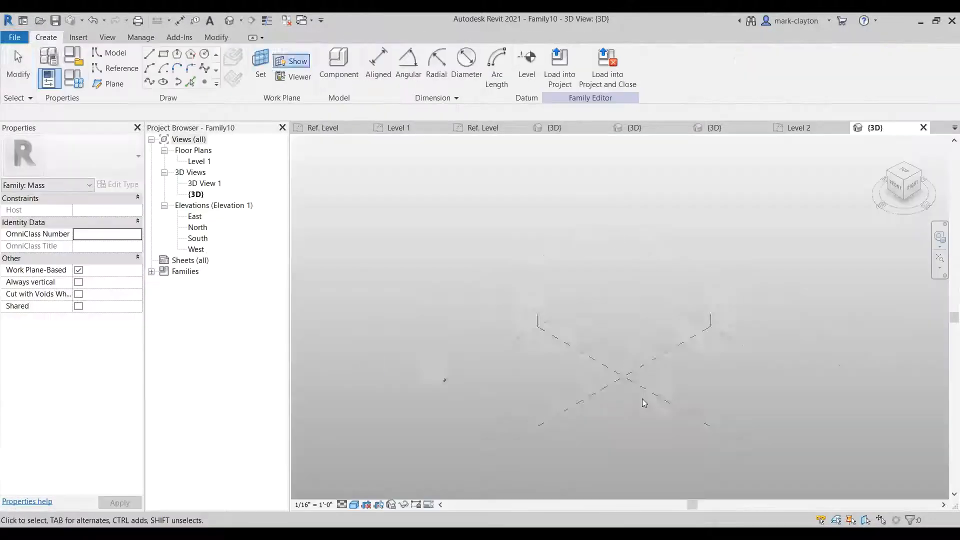
- Copy the Center (Front/Back) reference plane twice toward the back, placing the farthest copy about 28' from the original
scroll(630, 390, up, 5)
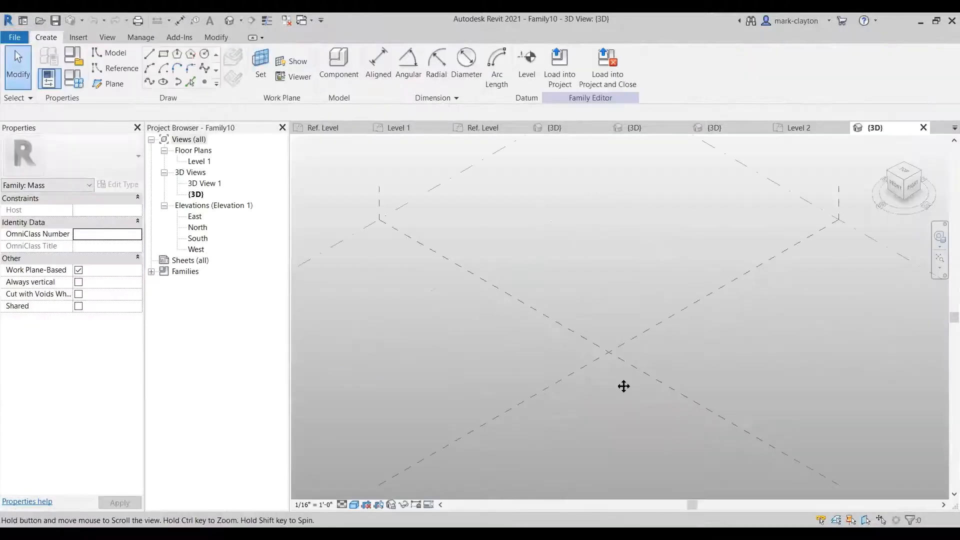
click(608, 346)
ctrl+drag(608, 346, 650, 317)
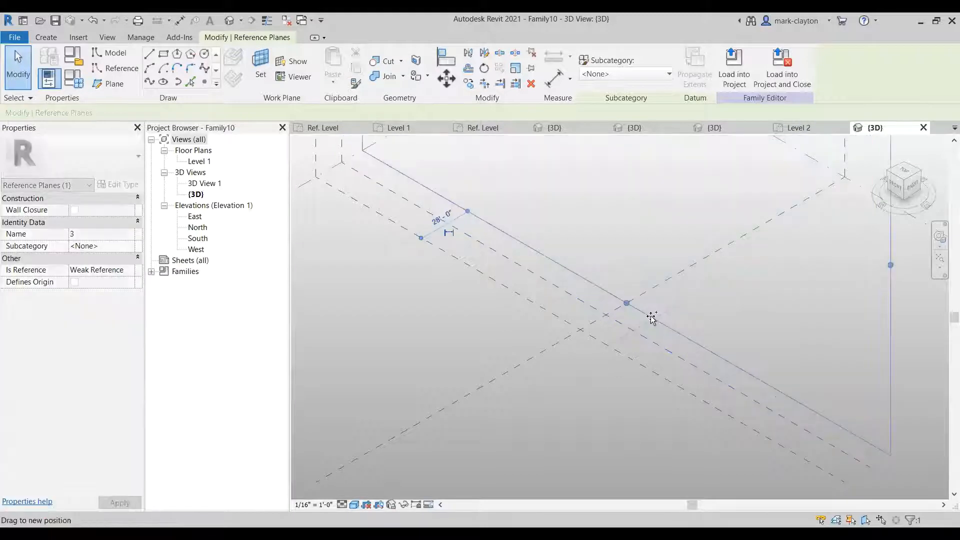
click(604, 386)
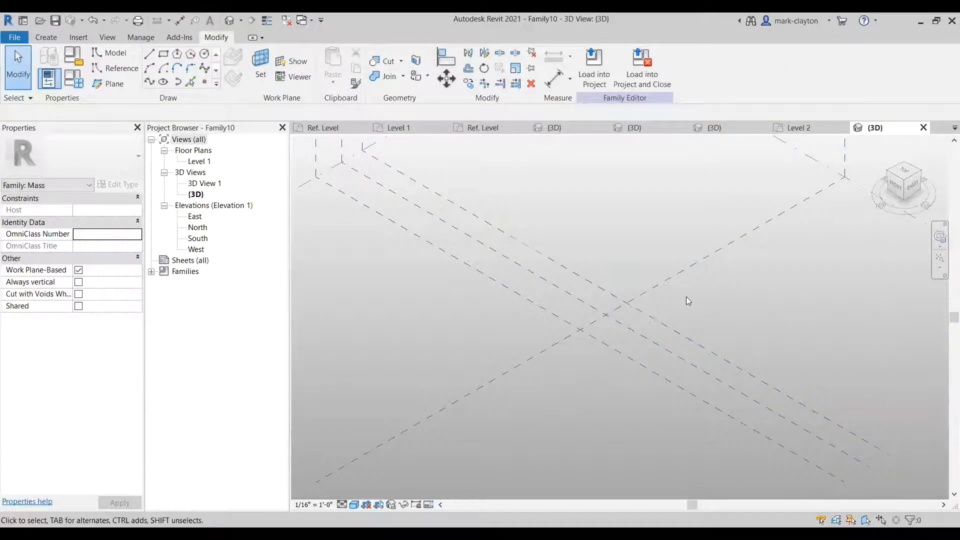
scroll(629, 334, up, 2)
click(52, 41)
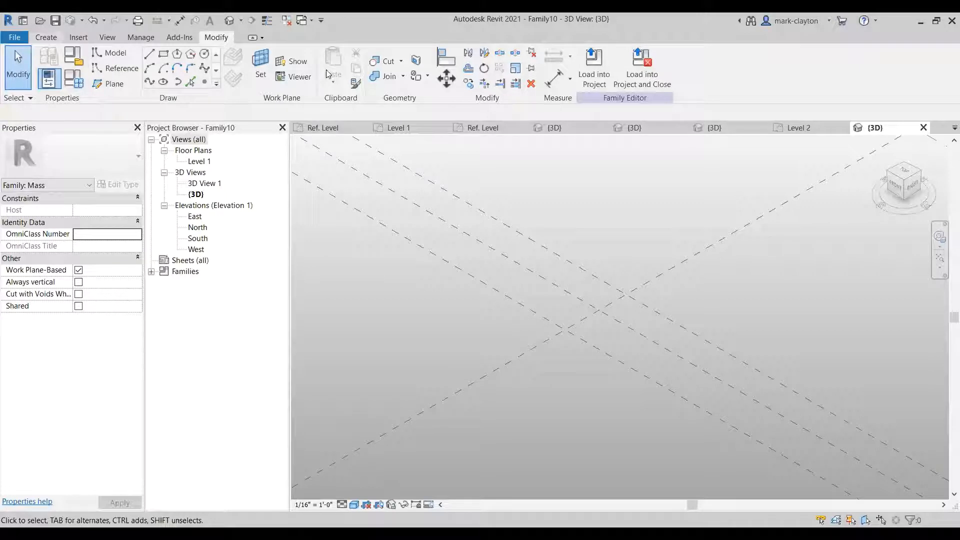
click(378, 61)
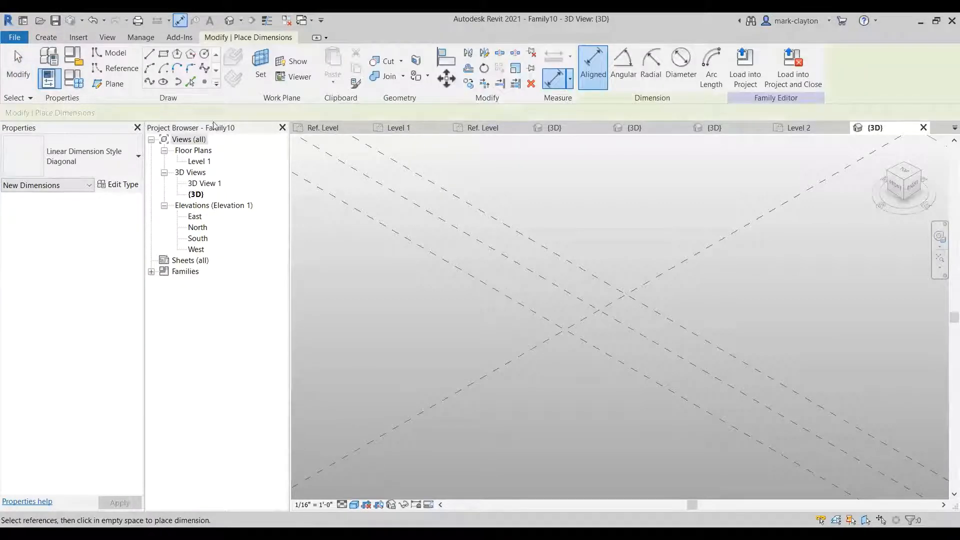
key(Escape)
key(Escape)
- Show the work plane on Level 1 and dimension from the Center (Front/Back) reference plane to its farthest copy
middle_drag(480, 274, 634, 317)
scroll(635, 317, down, 1)
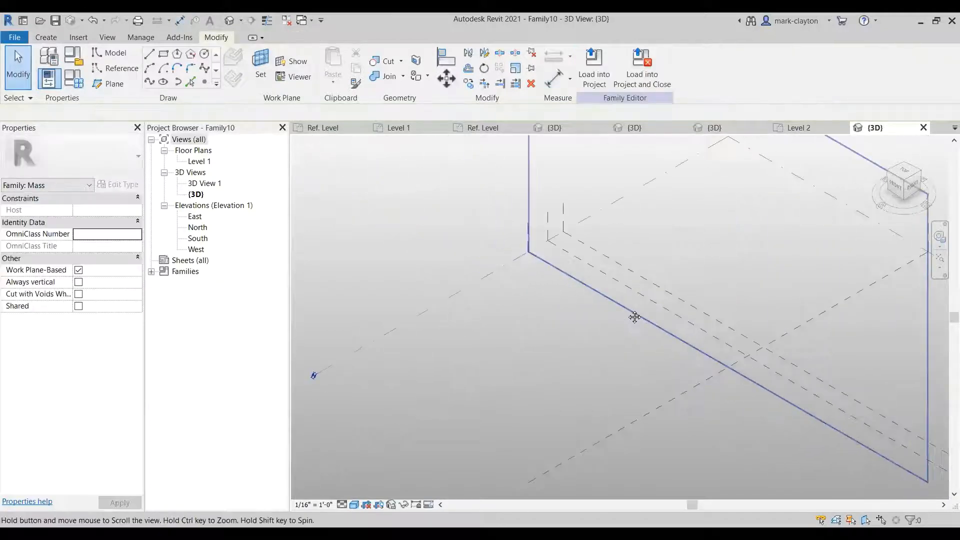
click(506, 272)
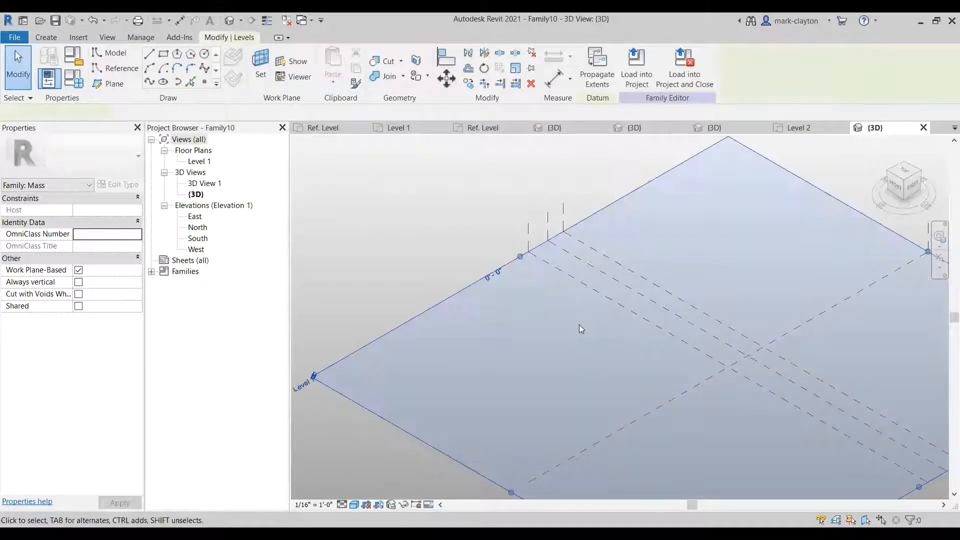
scroll(482, 257, up, 2)
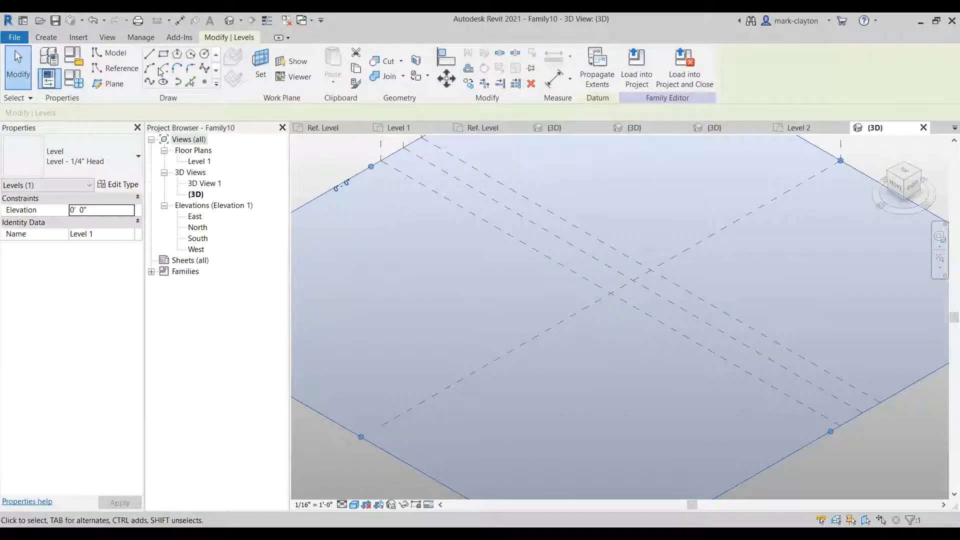
click(46, 38)
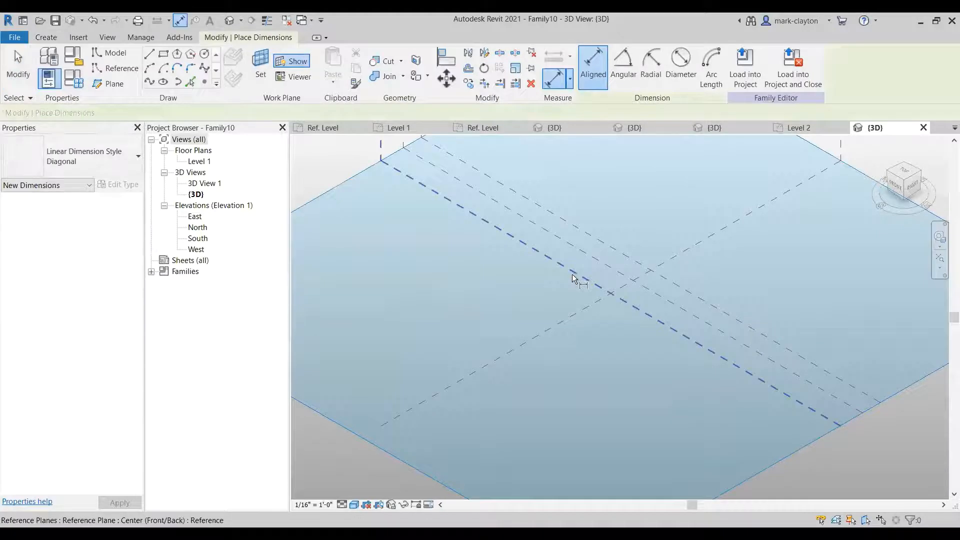
click(605, 249)
click(604, 227)
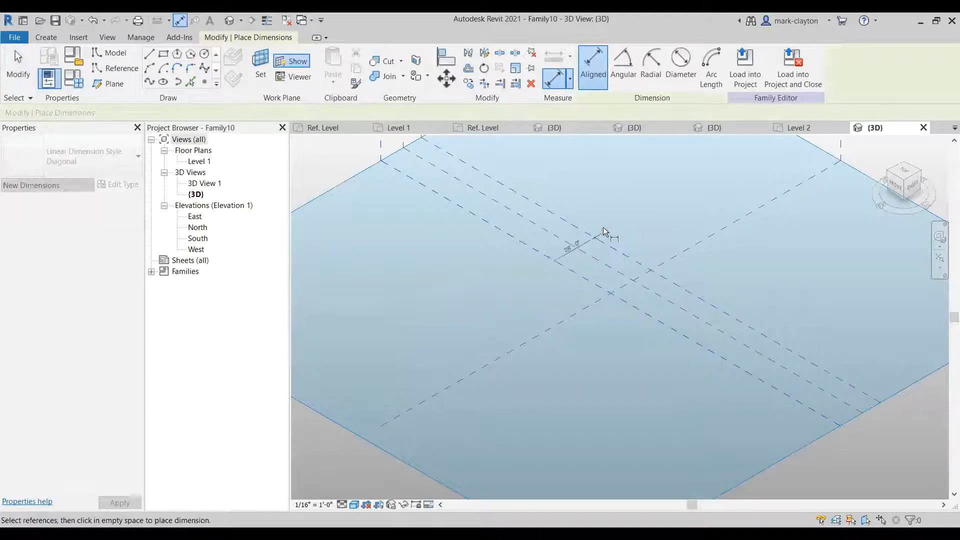
- Place a continuous dimension across all three parallel reference planes and constrain its segments to be equal
click(577, 269)
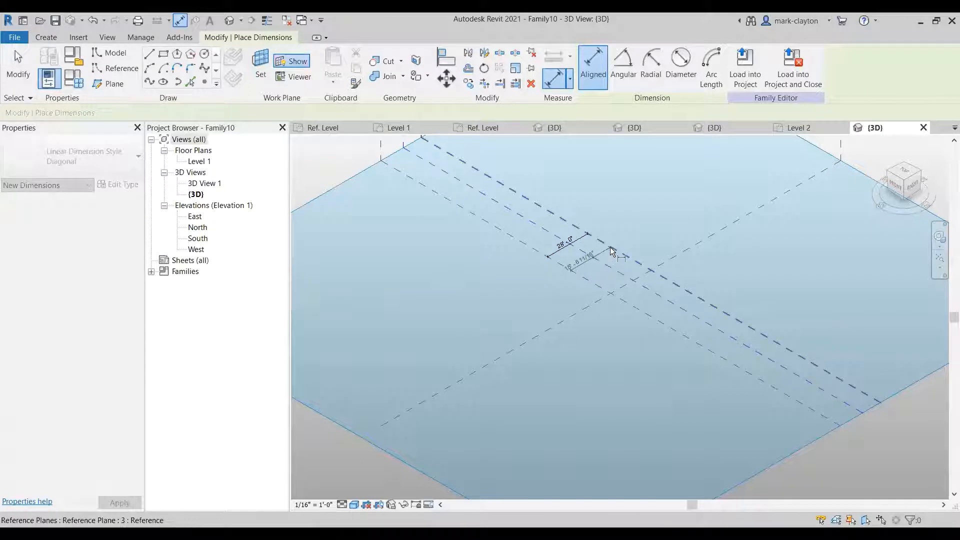
click(610, 247)
click(632, 230)
scroll(592, 262, up, 3)
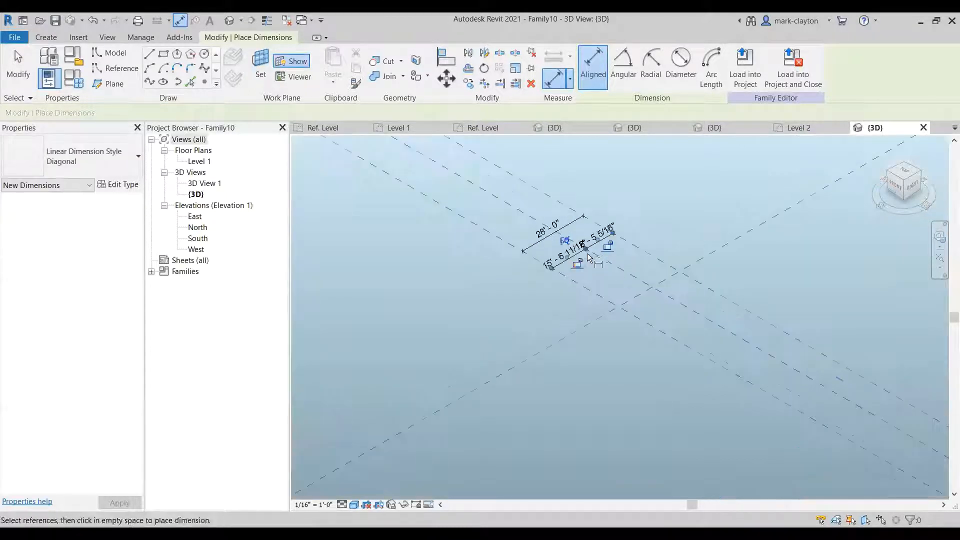
click(562, 238)
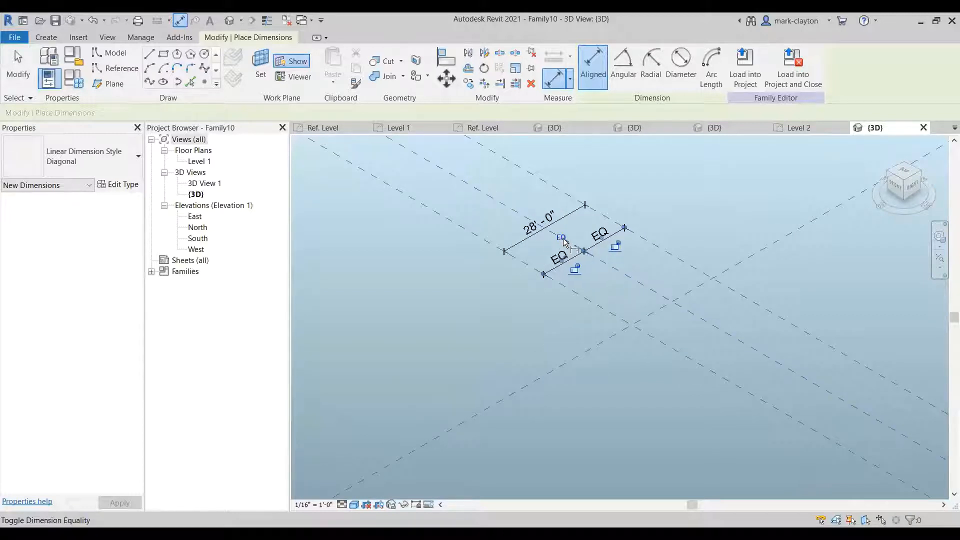
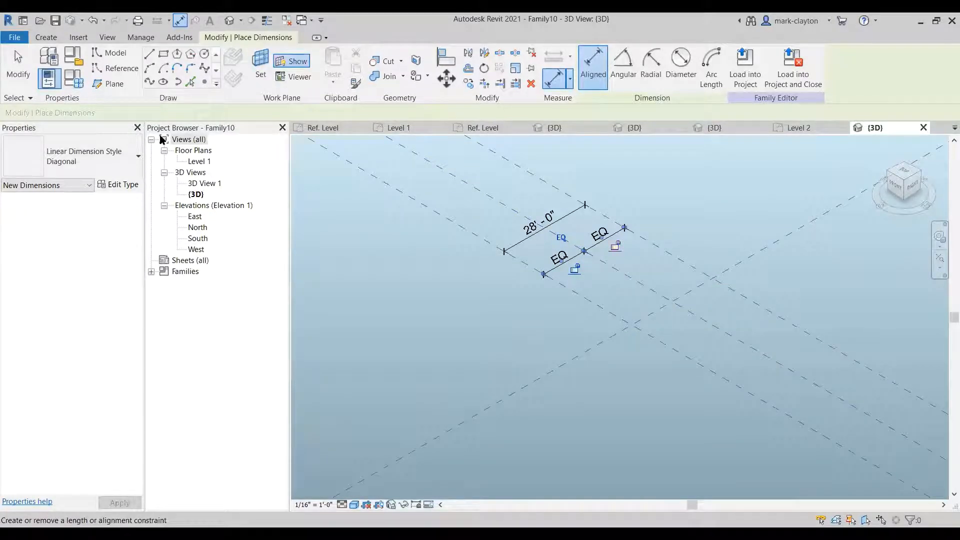
key(Escape)
key(Escape)
- Move the farthest reference plane toward the front until it is 15' from the Center (Front/Back) plane
click(664, 257)
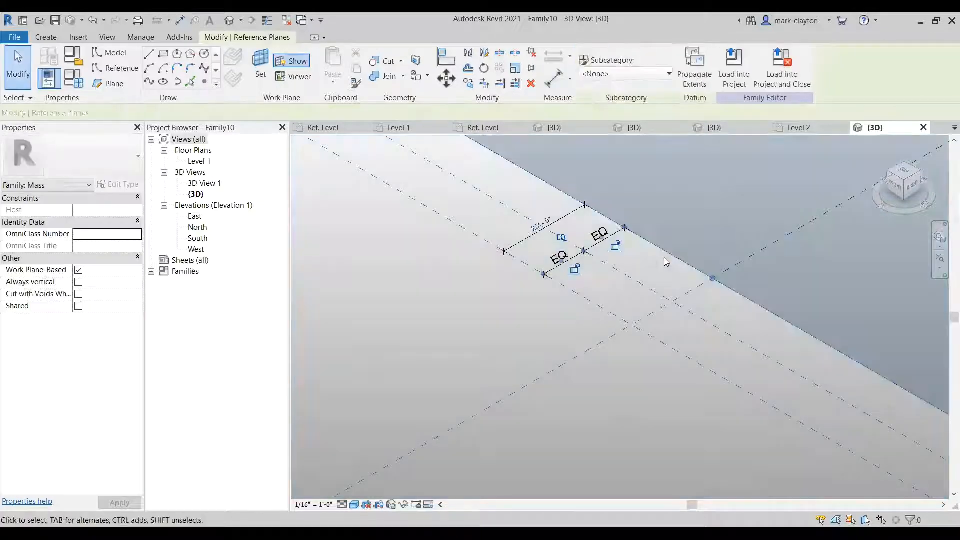
drag(665, 257, 575, 311)
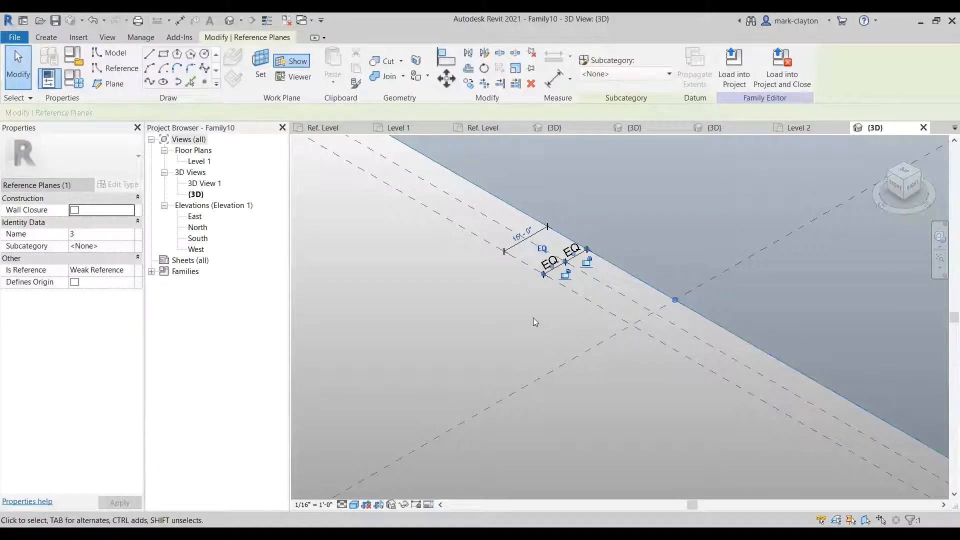
- Label the overall dimension between the outer reference planes with a new instance family parameter named length
click(525, 239)
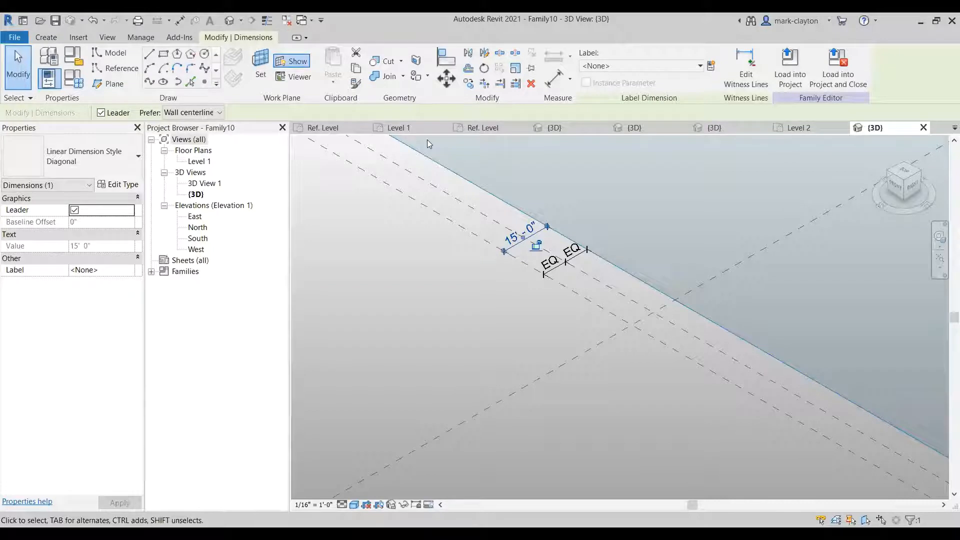
text(di)
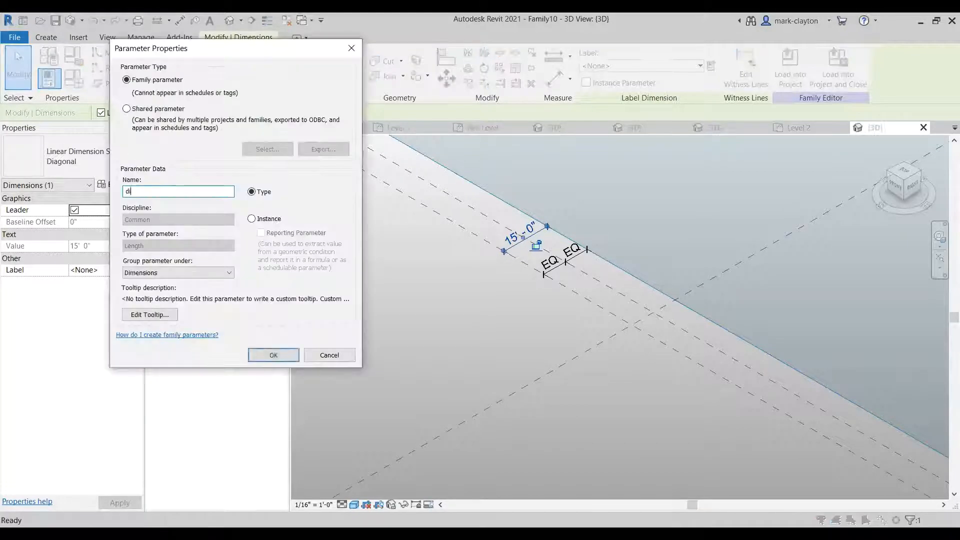
text(mension)
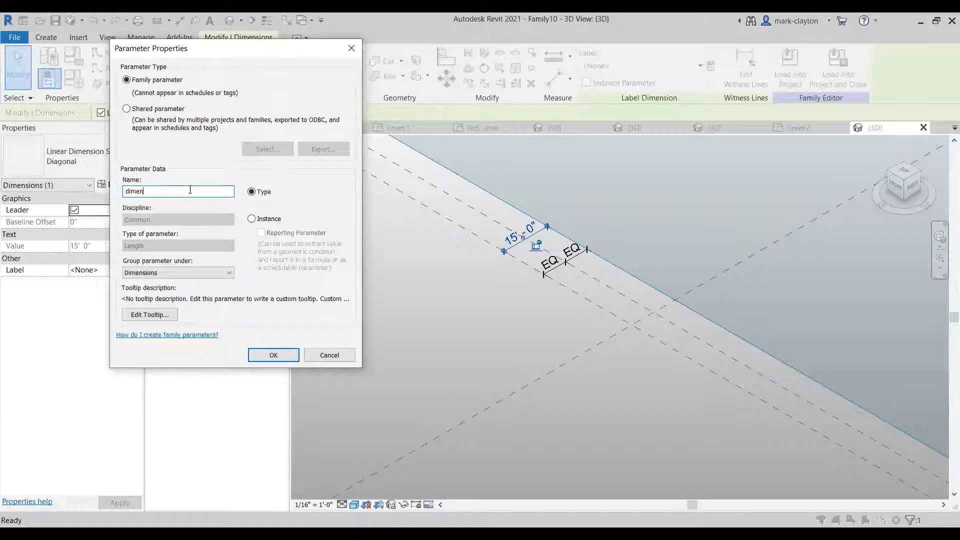
key(BackSpace)
key(BackSpace)
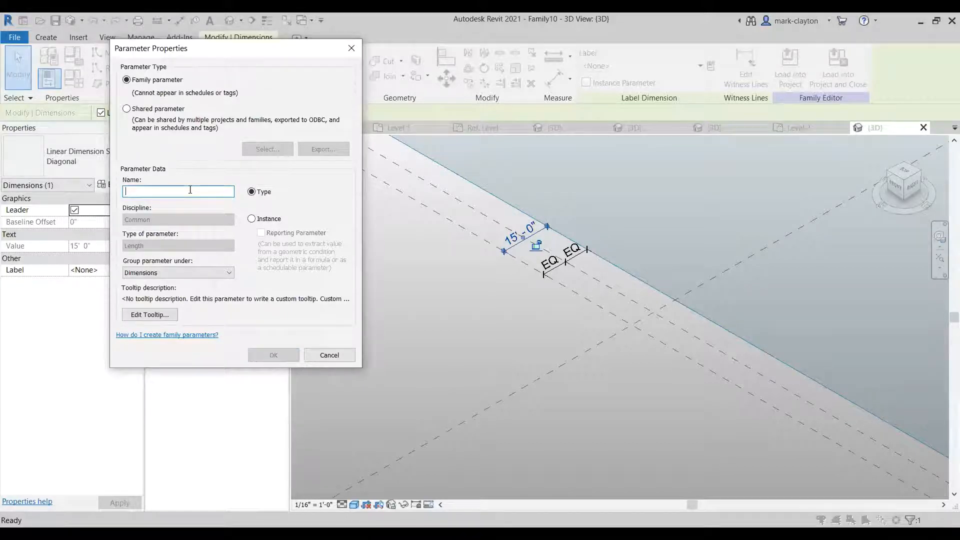
text(length)
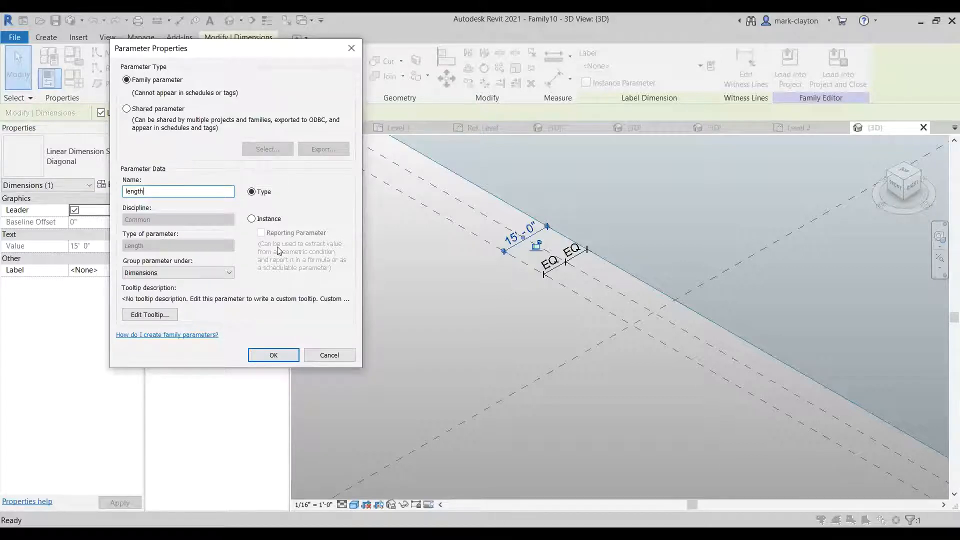
click(253, 220)
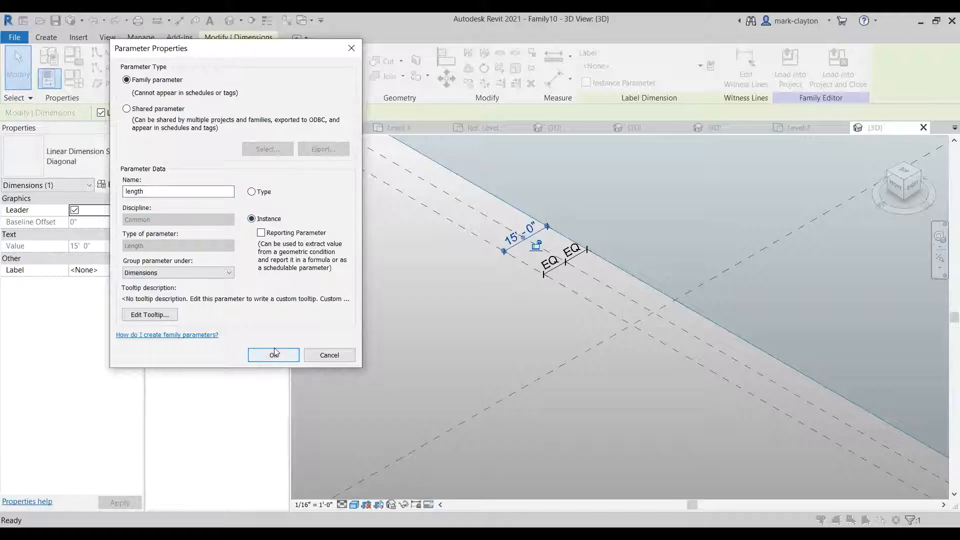
key(Return)
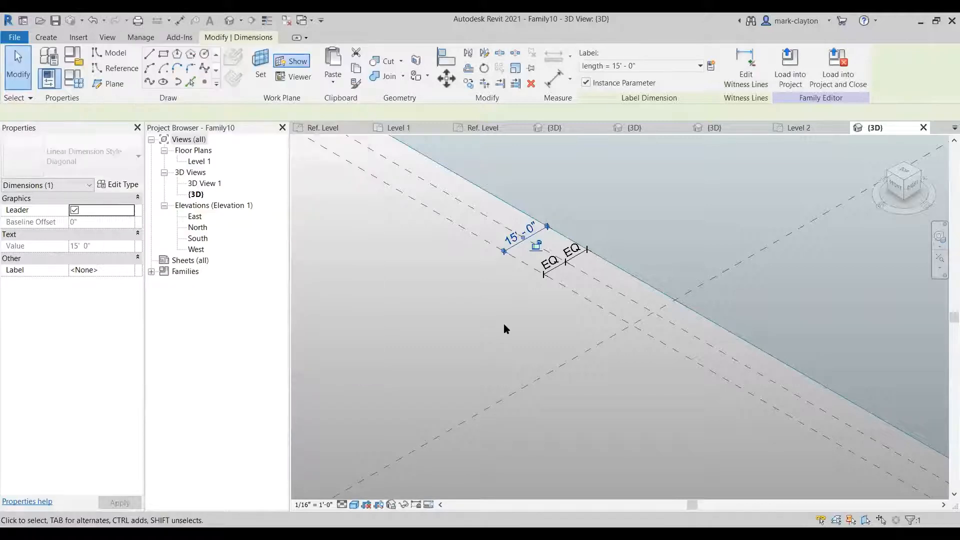
click(504, 329)
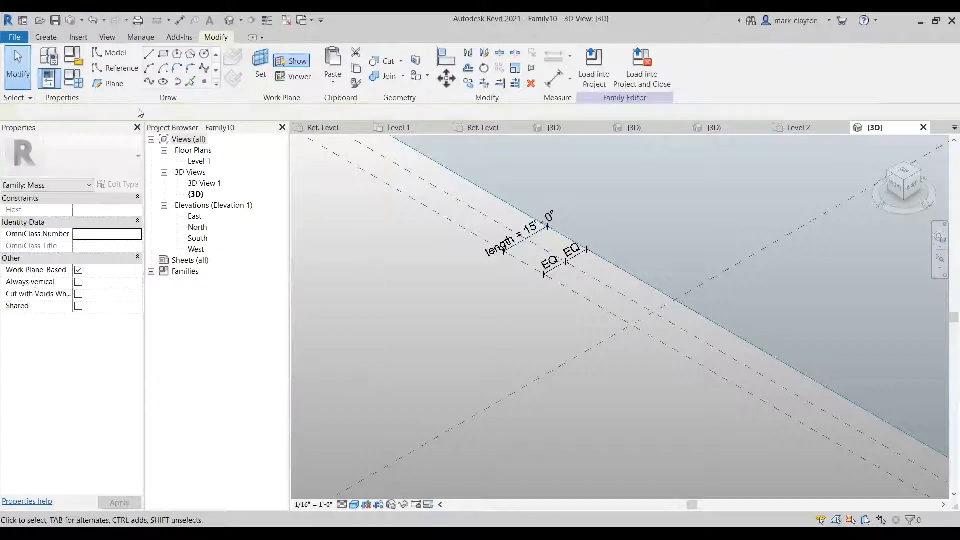
- Flex the length parameter in the family types by applying 18' and 25'
click(75, 81)
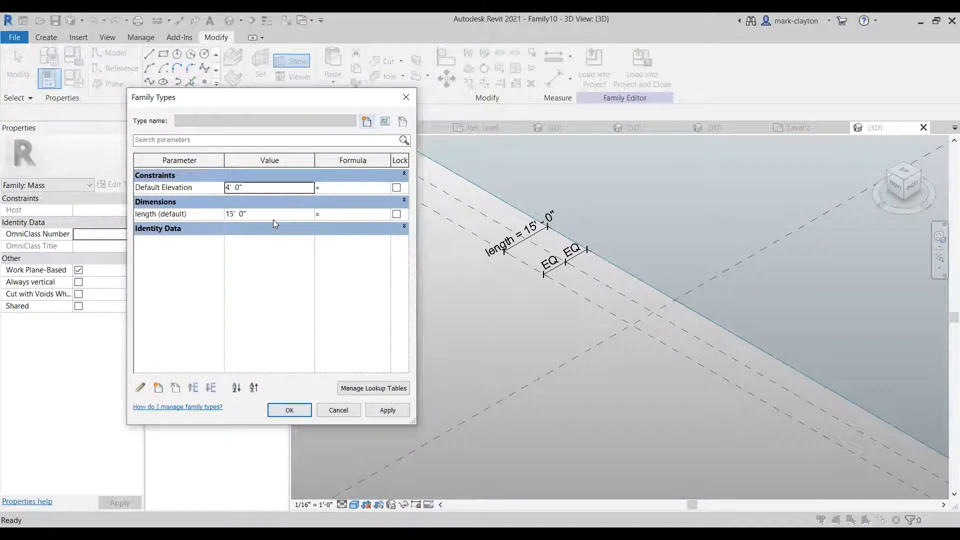
click(274, 214)
text(18)
key(Tab)
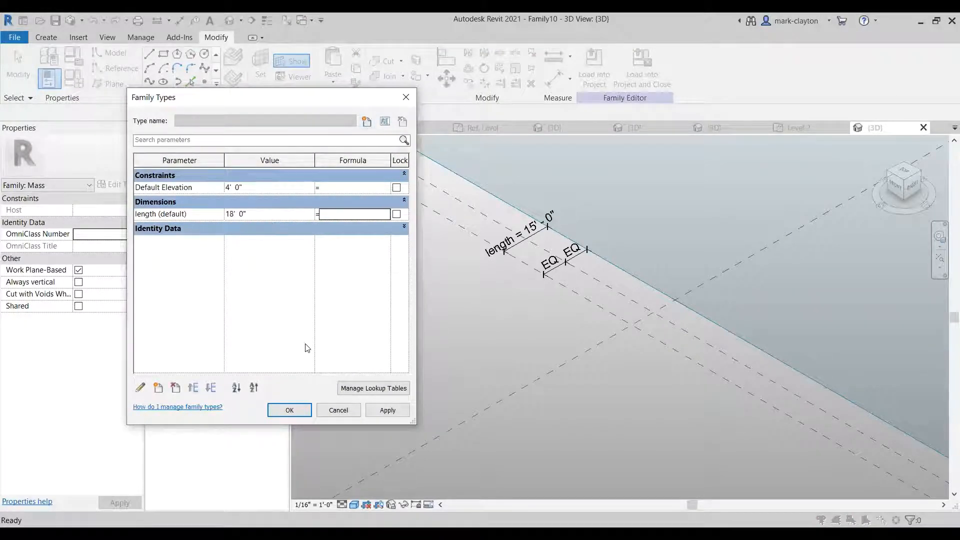
click(395, 412)
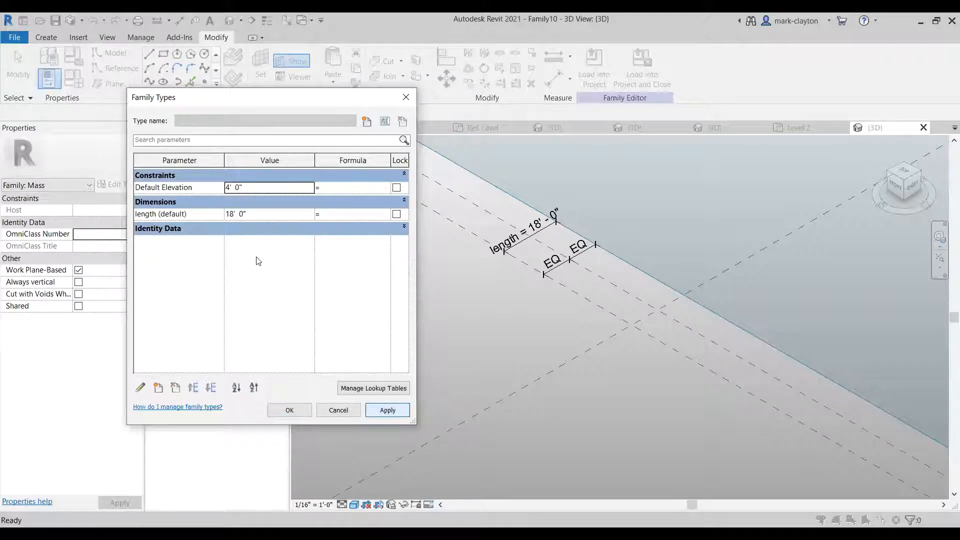
click(263, 214)
text(2)
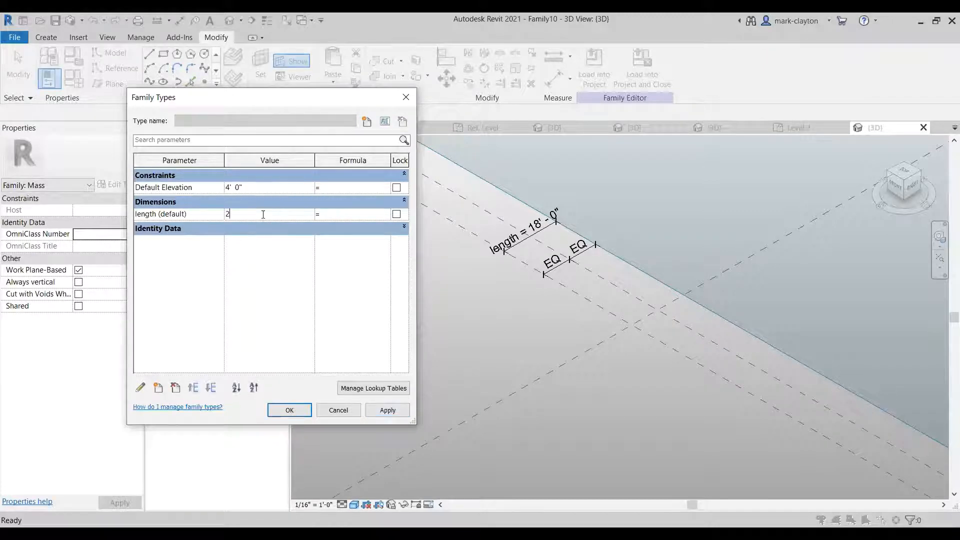
text(5)
click(388, 410)
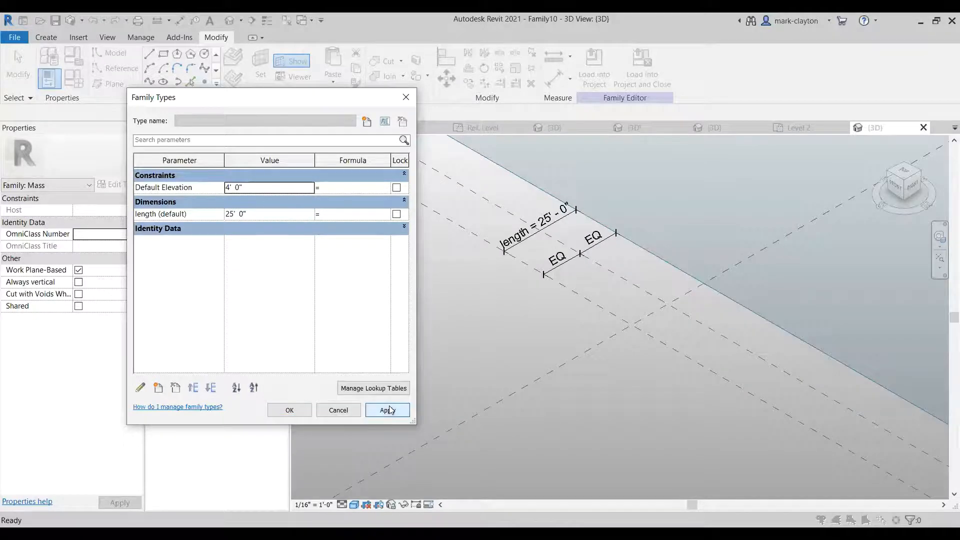
- Set the length parameter to 16' and accept the family type values
click(258, 213)
text(1)
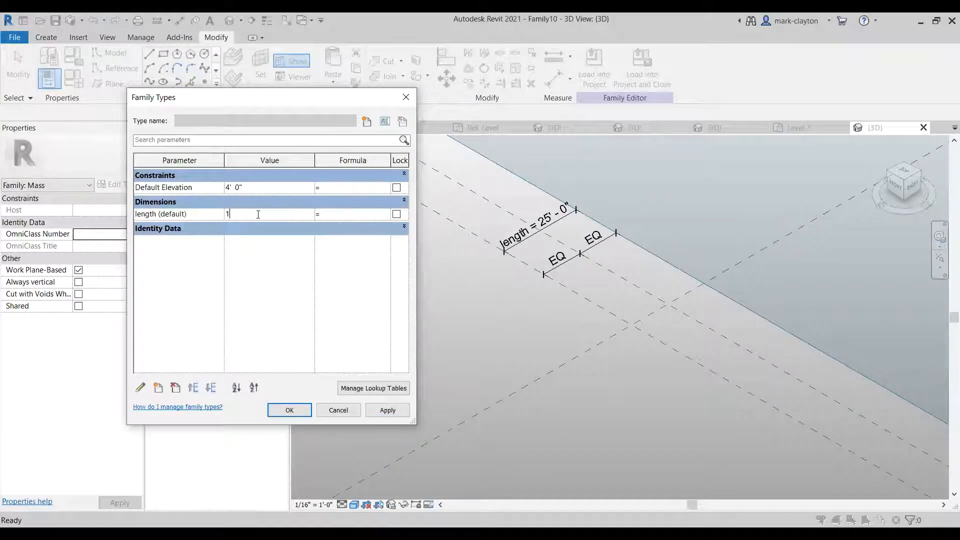
text(6)
key(Tab)
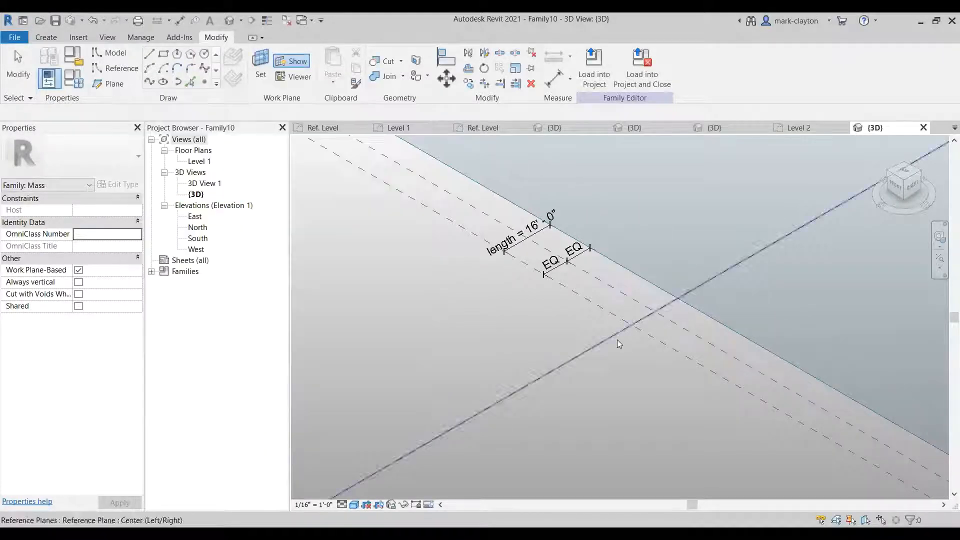
- Open the East elevation and copy Level 1 a short distance upward as a second level
scroll(634, 358, down, 1)
middle_drag(639, 365, 521, 347)
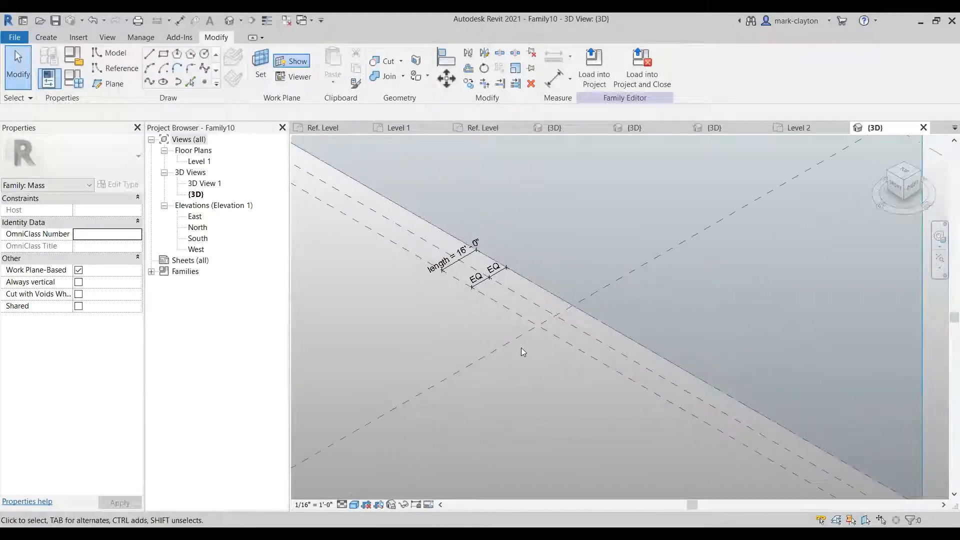
click(522, 341)
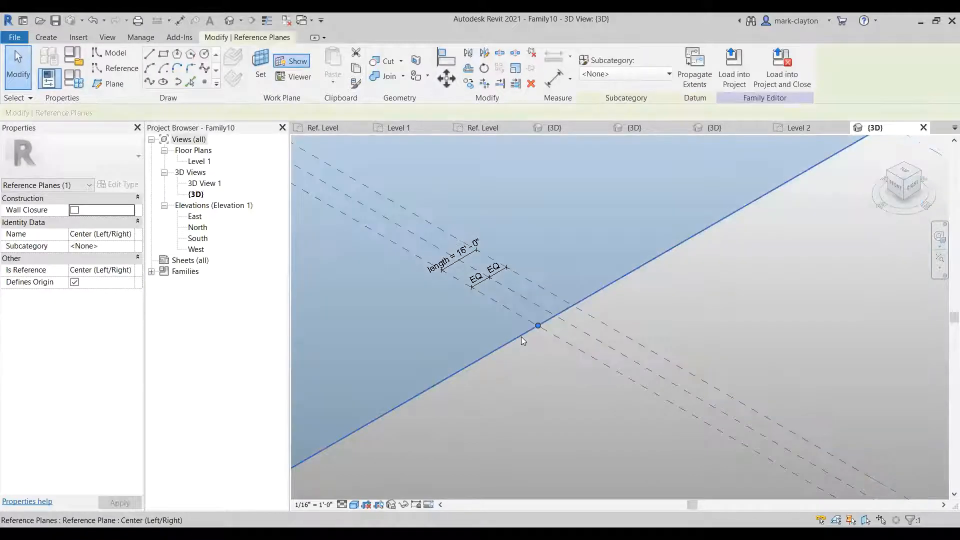
double_click(194, 217)
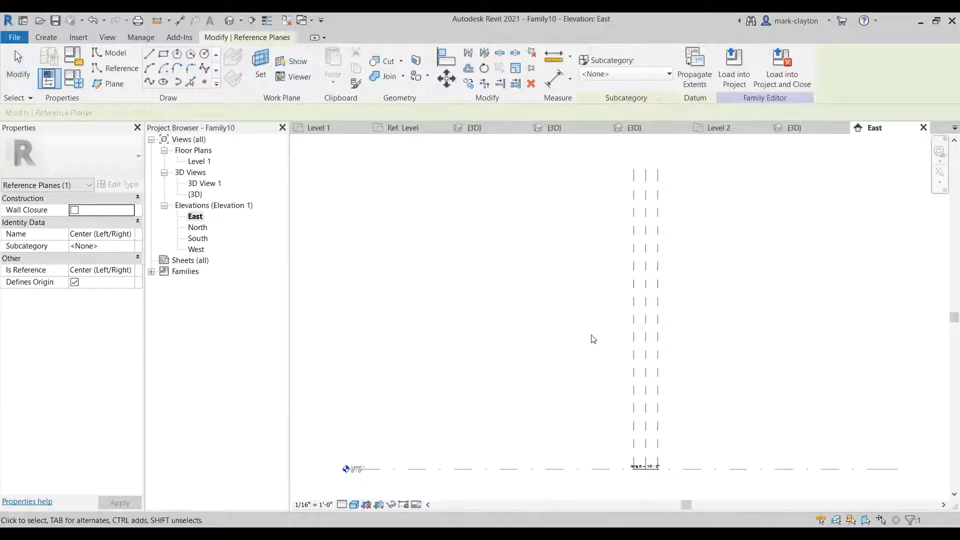
scroll(675, 396, up, 5)
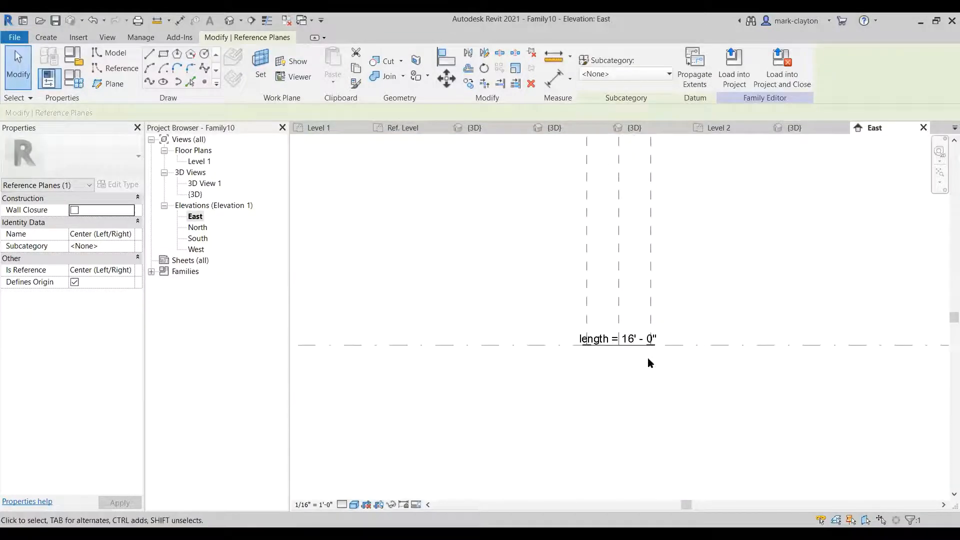
scroll(650, 363, up, 4)
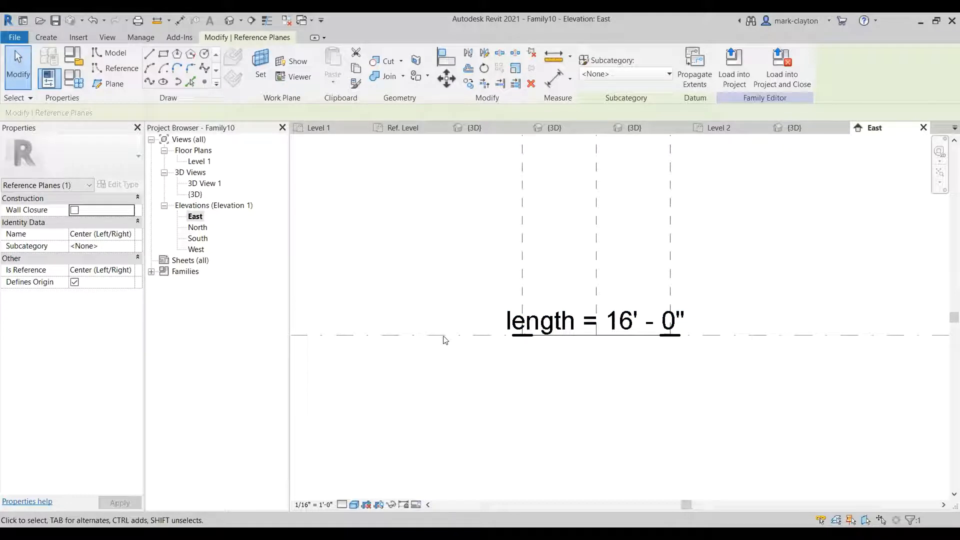
click(428, 334)
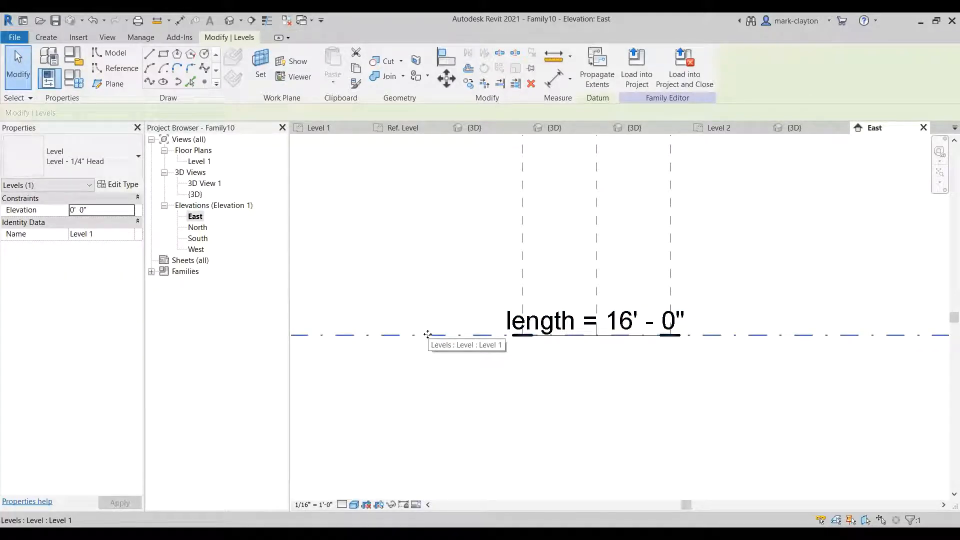
drag(428, 335, 433, 280)
click(444, 365)
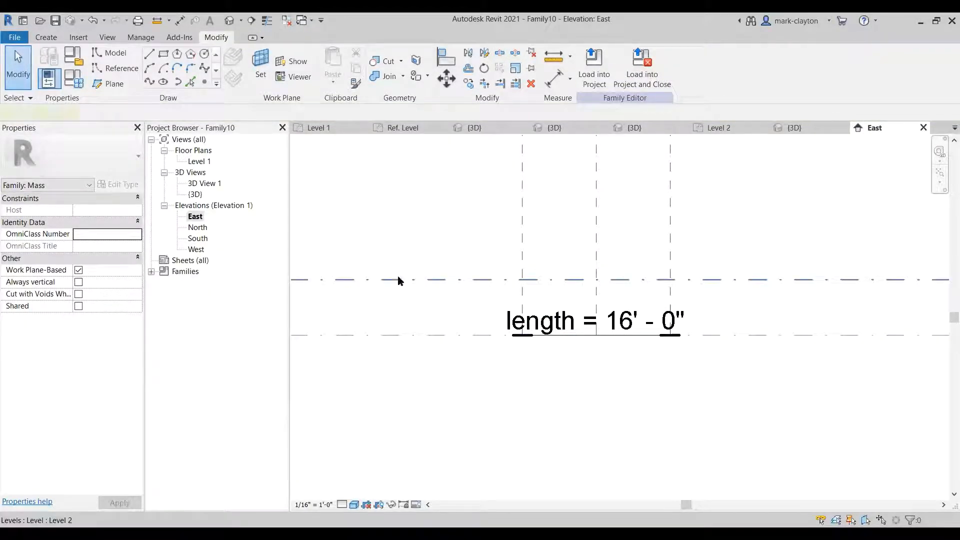
- Copy Level 2 upward to an elevation of 12' 0" and name the new level Ridge
ctrl+drag(390, 276, 397, 222)
click(436, 362)
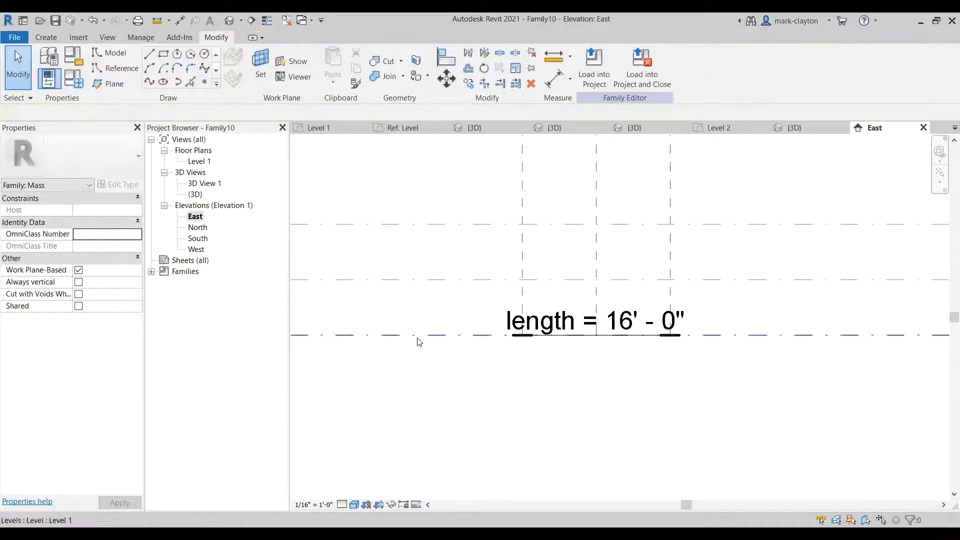
click(420, 225)
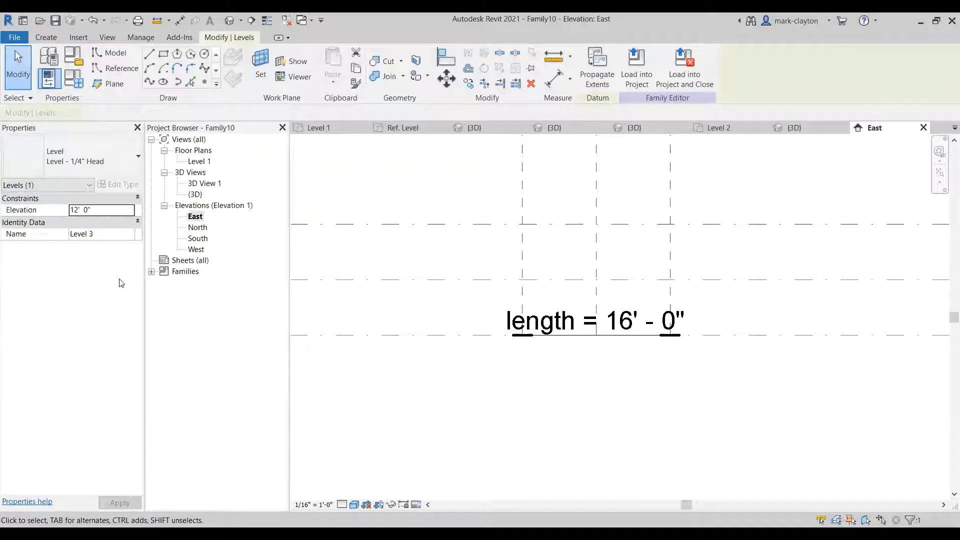
click(112, 234)
text(Ridge)
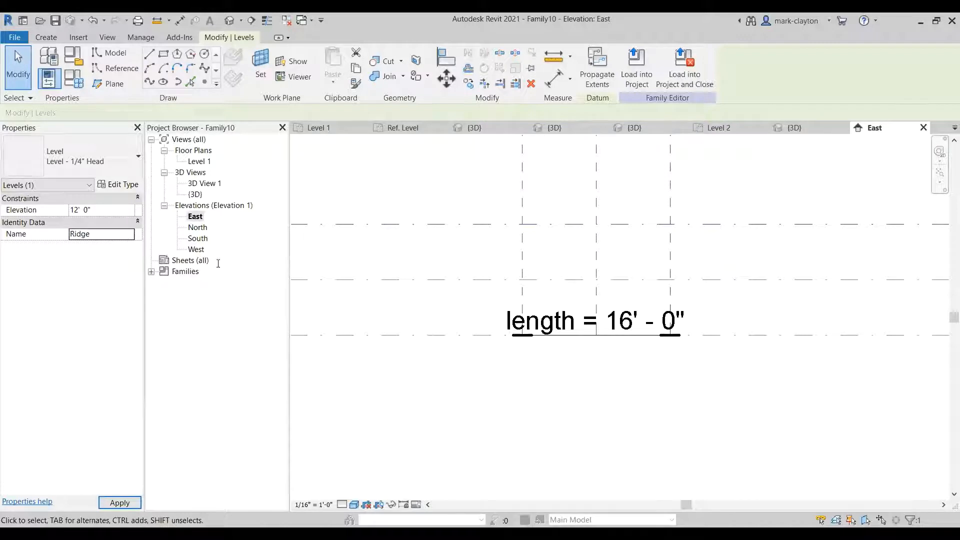
- Rename Level 2, the middle level line, as Eave
click(384, 287)
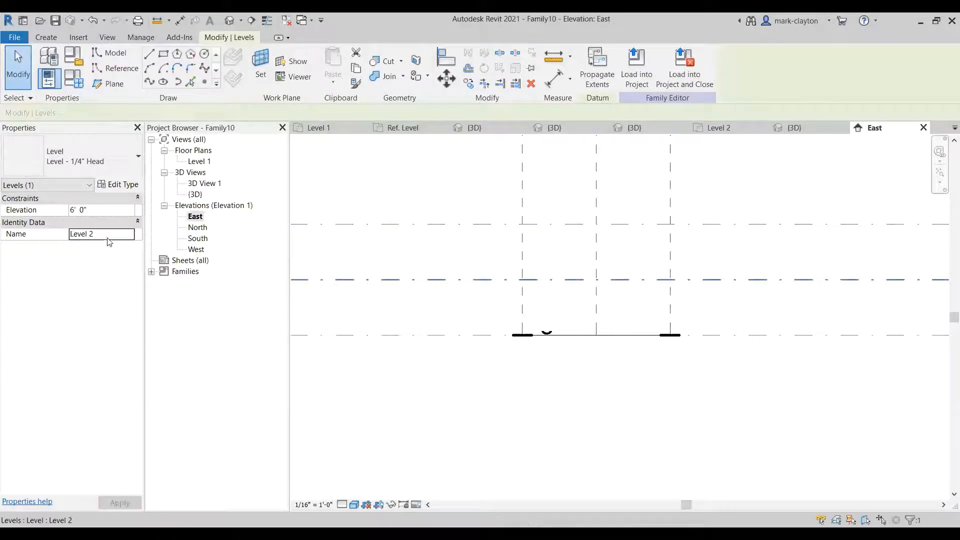
click(110, 235)
text(Eave)
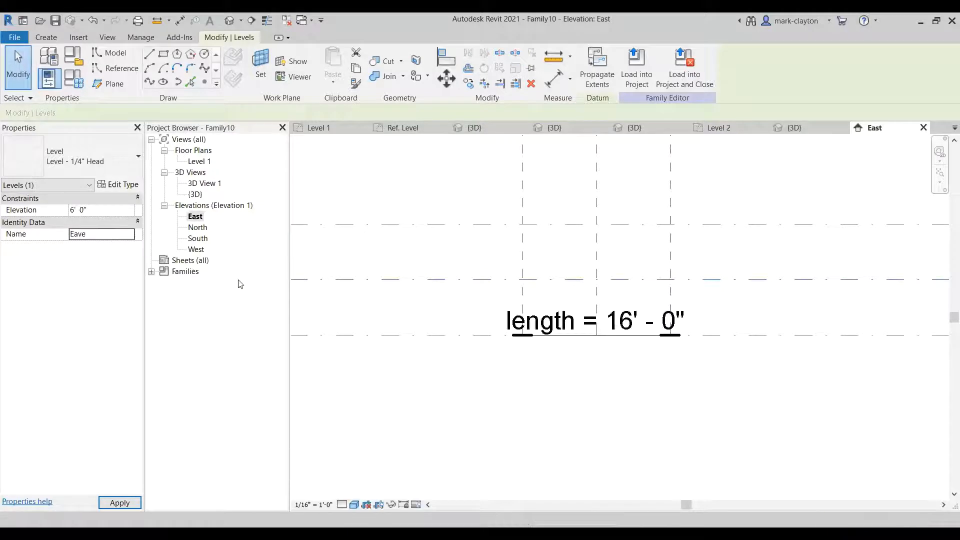
click(364, 338)
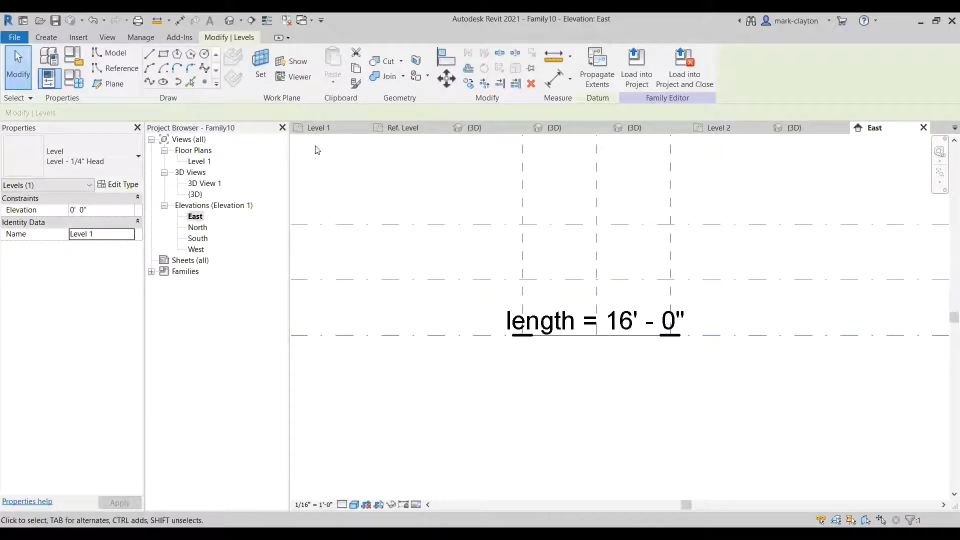
- Add aligned dimensions from Level 1 to the Eave level and from Level 1 to the Ridge level
click(46, 37)
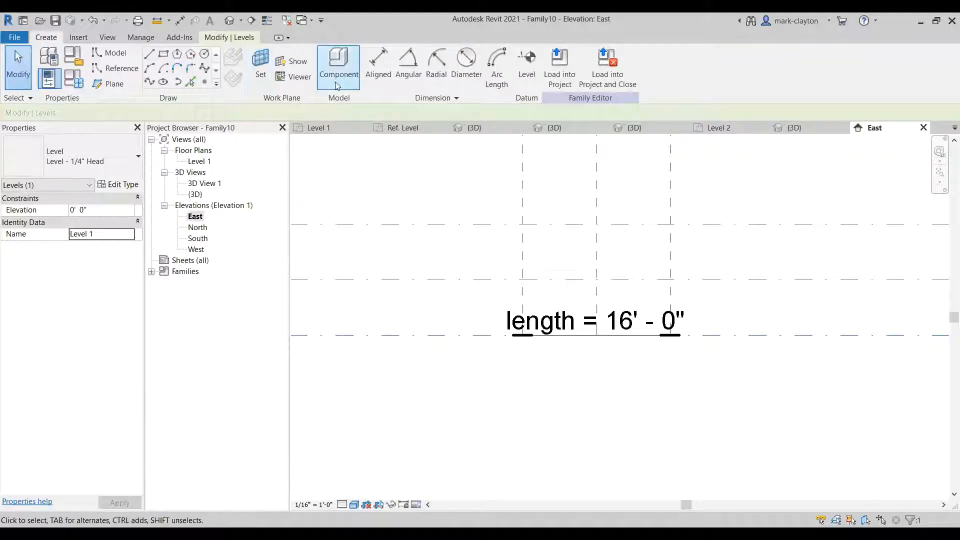
click(372, 68)
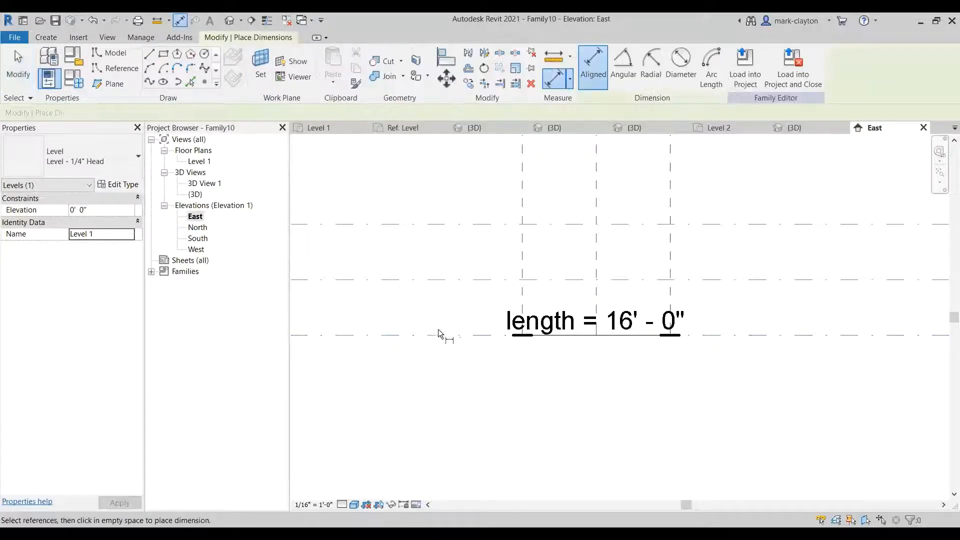
click(441, 280)
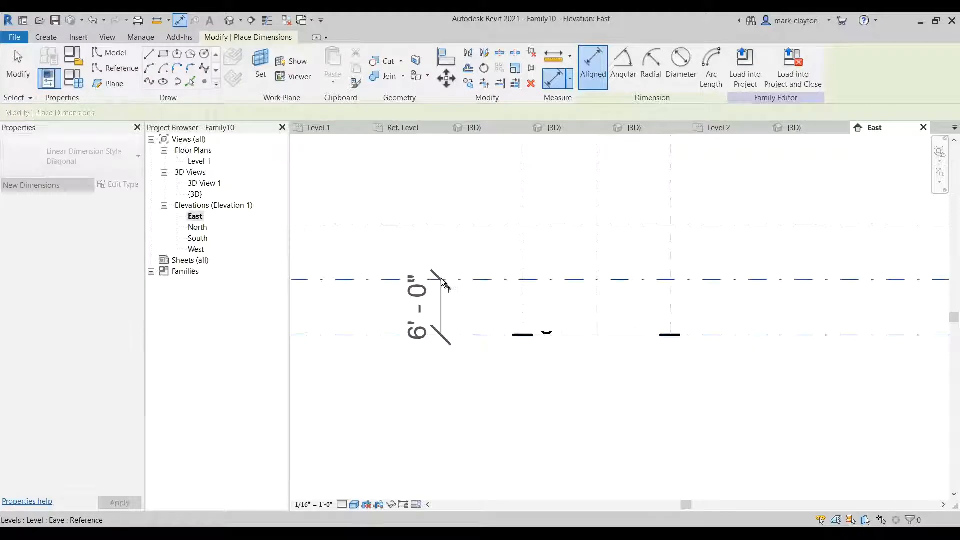
click(440, 254)
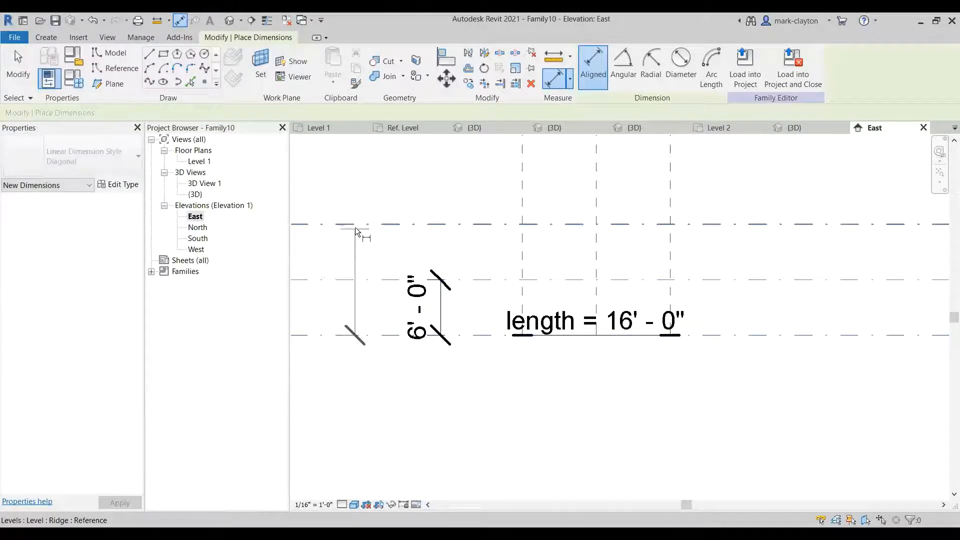
click(350, 179)
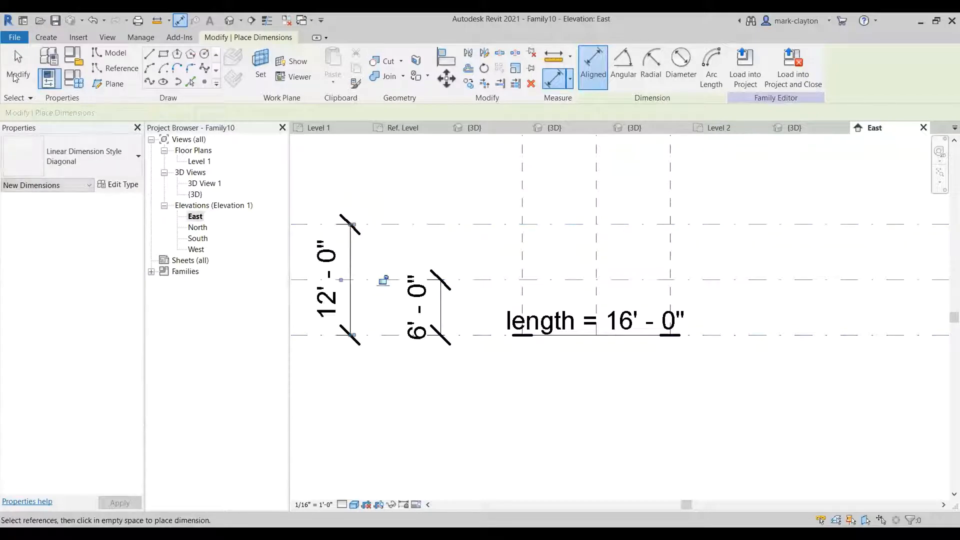
key(Escape)
key(Escape)
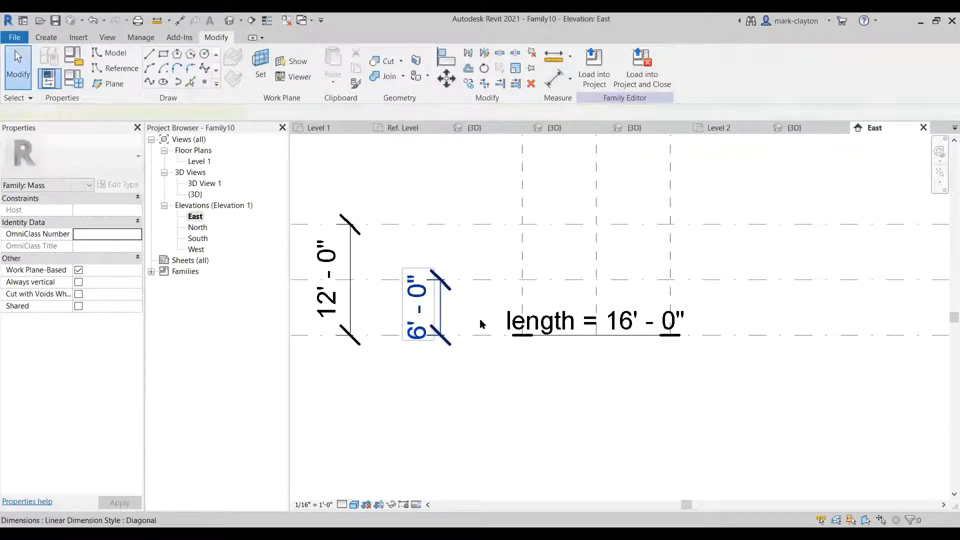
- Label the Level 1 to Eave dimension with a new instance family parameter named eave
click(483, 323)
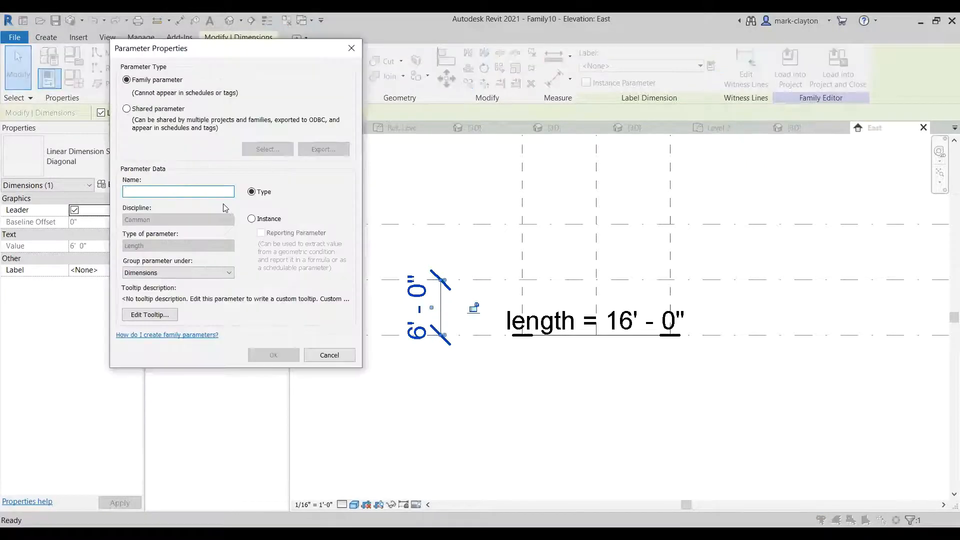
text(eav)
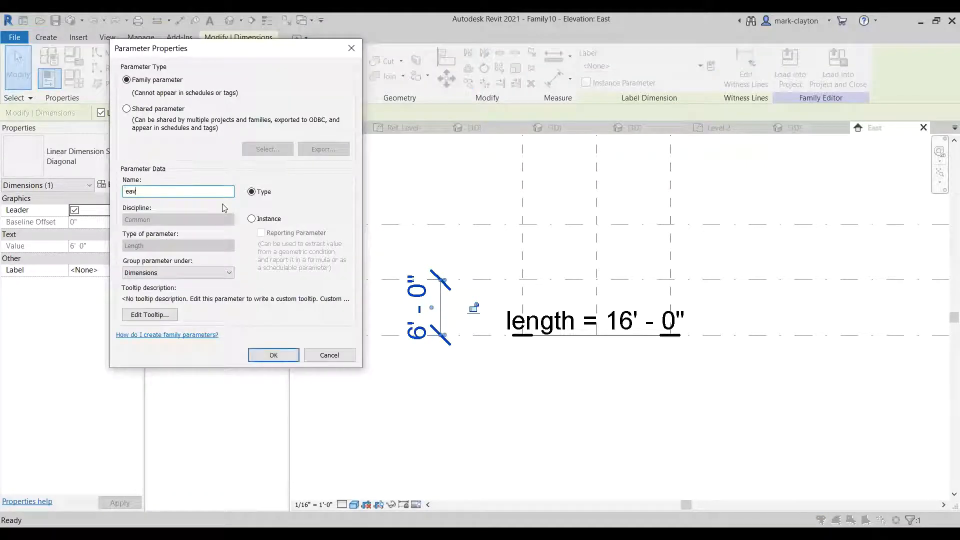
text(e)
click(252, 219)
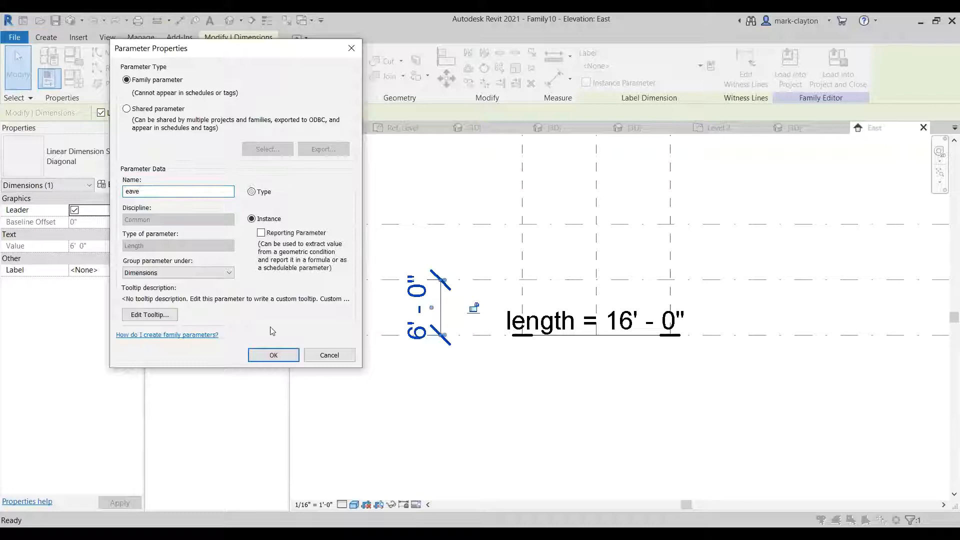
click(274, 355)
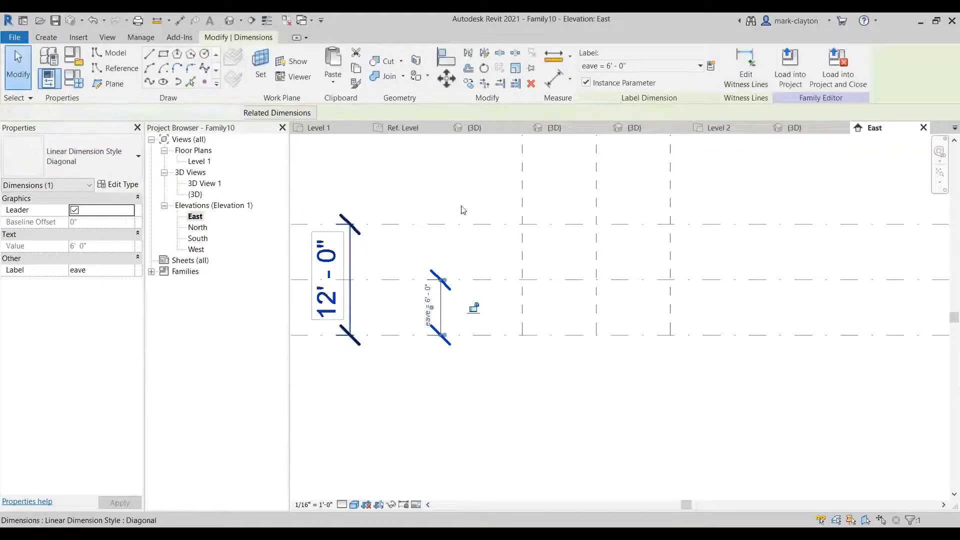
- Label the Level 1 to Ridge dimension with a new instance family parameter named ridge
click(713, 67)
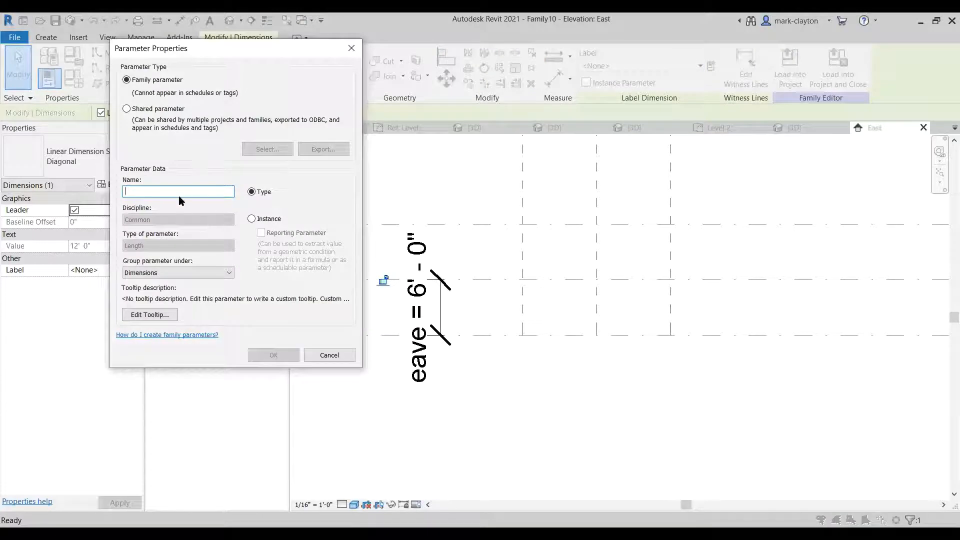
text(rid)
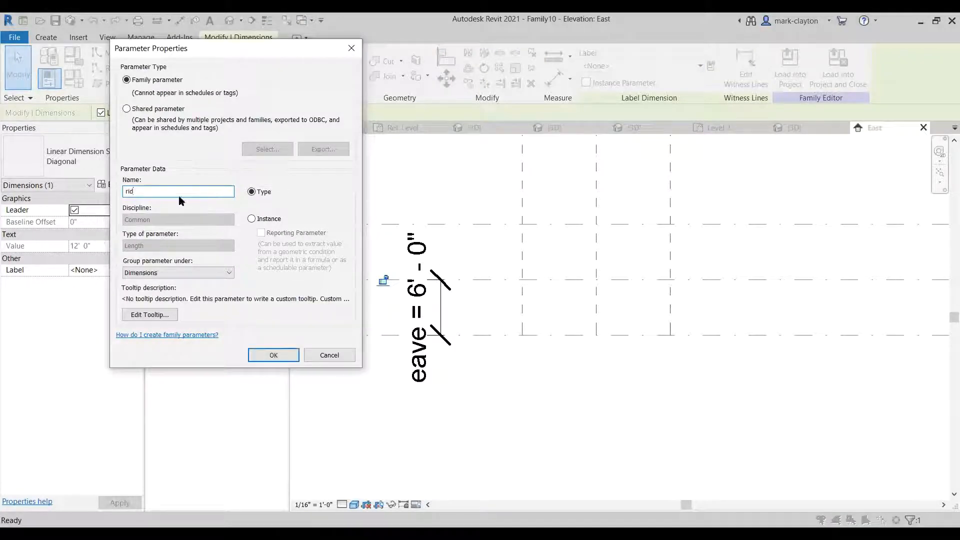
text(ge)
click(252, 220)
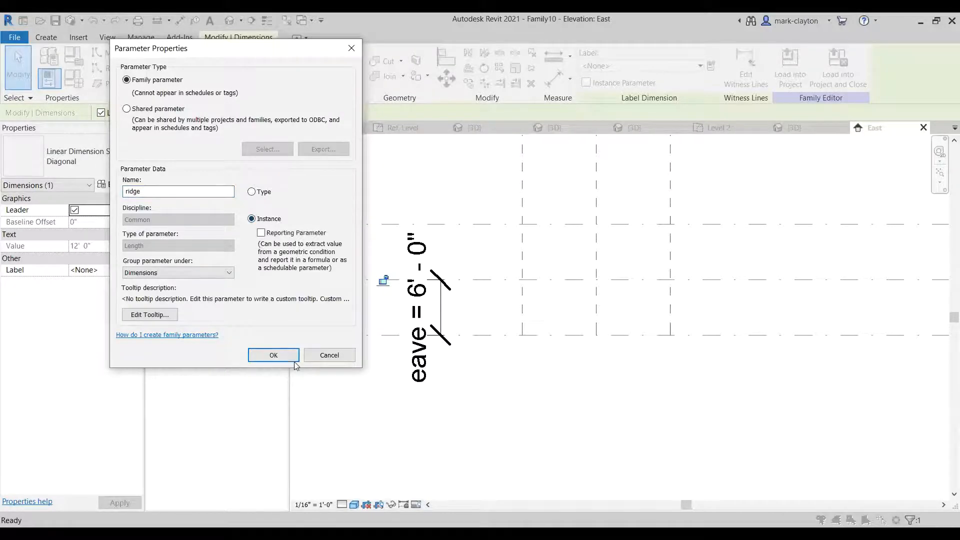
click(290, 357)
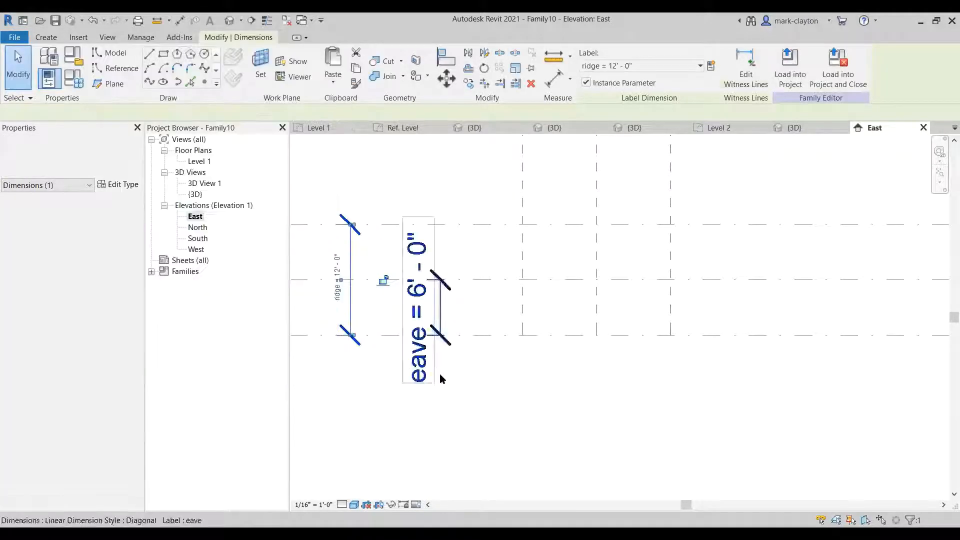
click(488, 412)
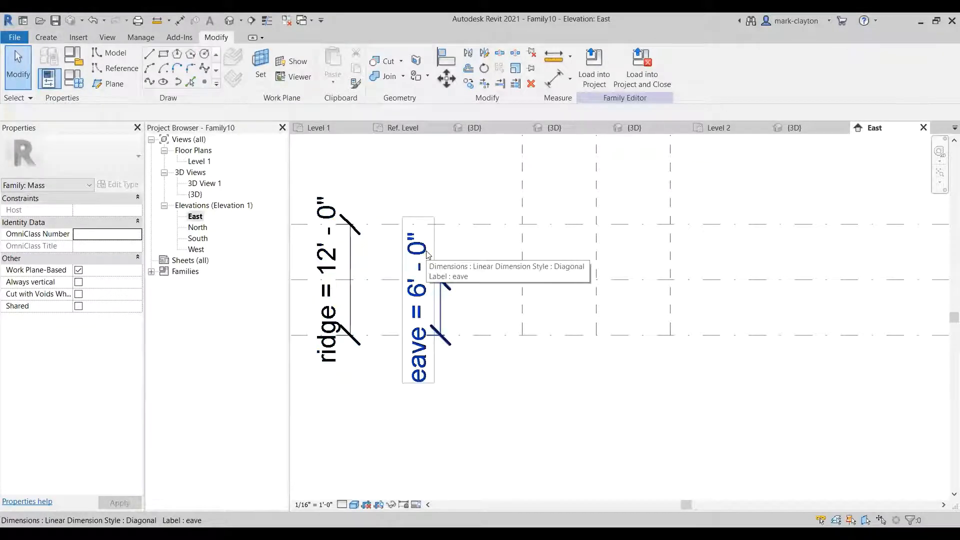
- Draw a closed gable profile with model lines between the outer reference planes, with walls up to Eave and the peak at the Ridge level's center
click(49, 38)
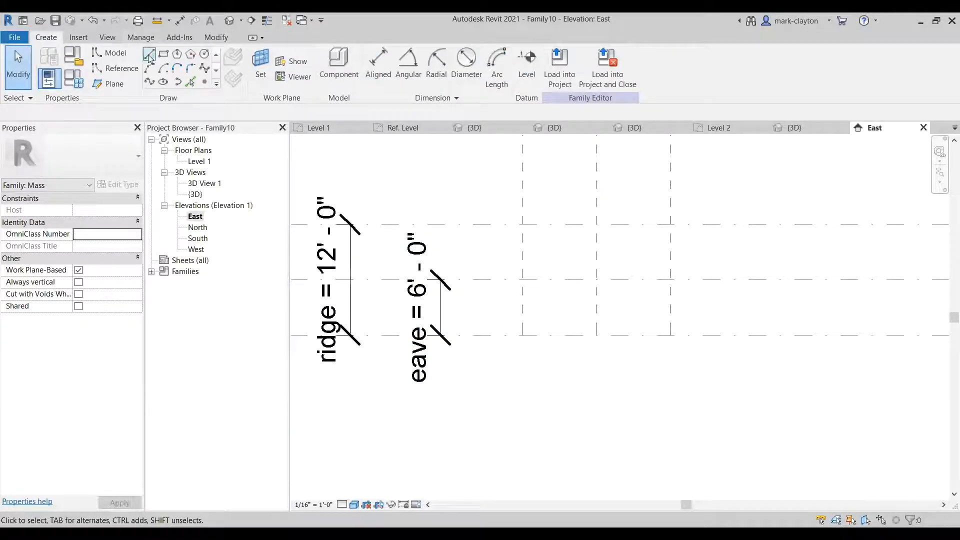
click(522, 334)
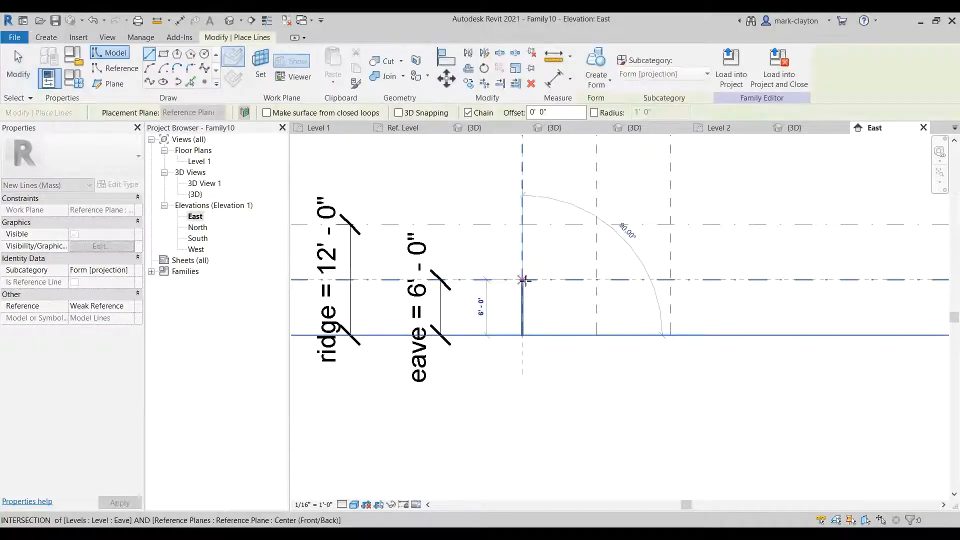
click(523, 280)
click(596, 224)
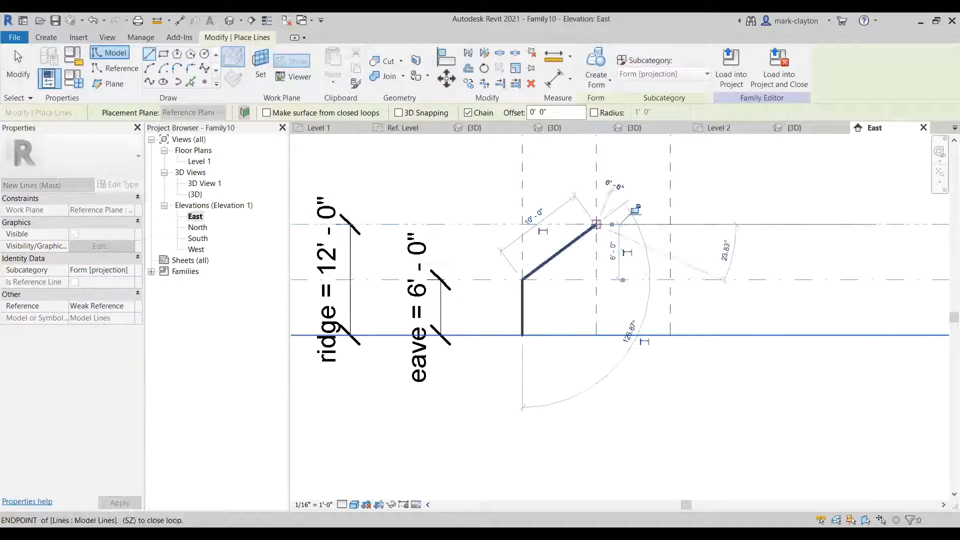
click(671, 280)
click(670, 334)
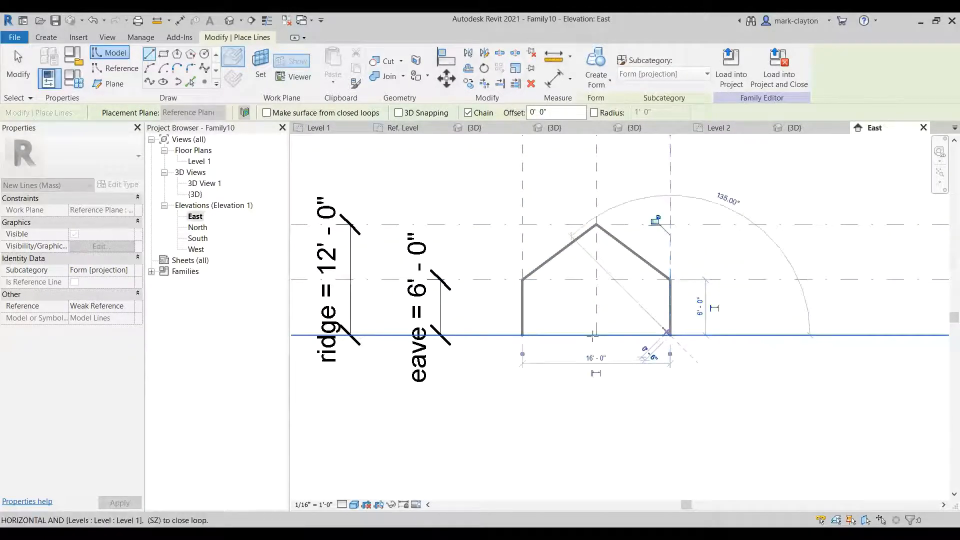
click(522, 335)
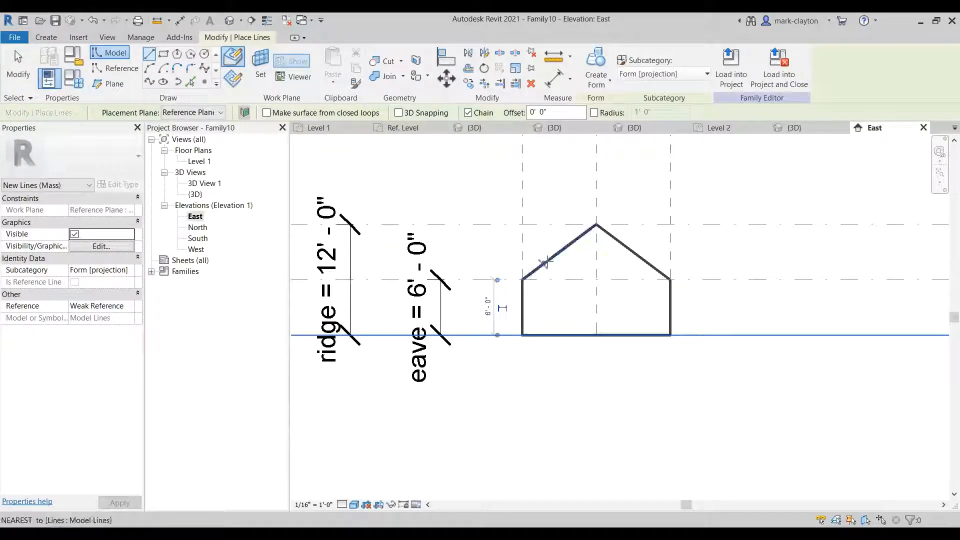
key(Escape)
key(Escape)
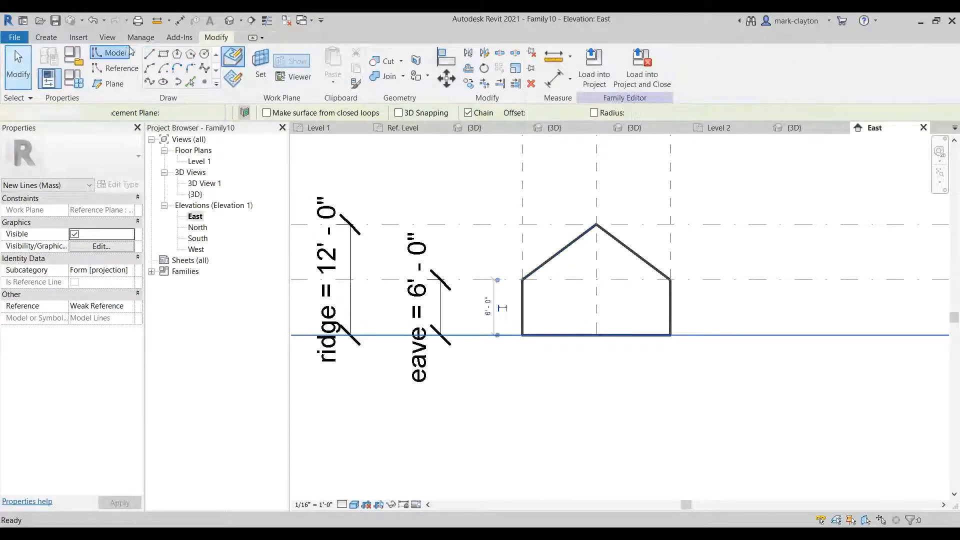
- Align and lock the profile's two vertical lines to the outer reference planes and its base line to Level 1
click(447, 57)
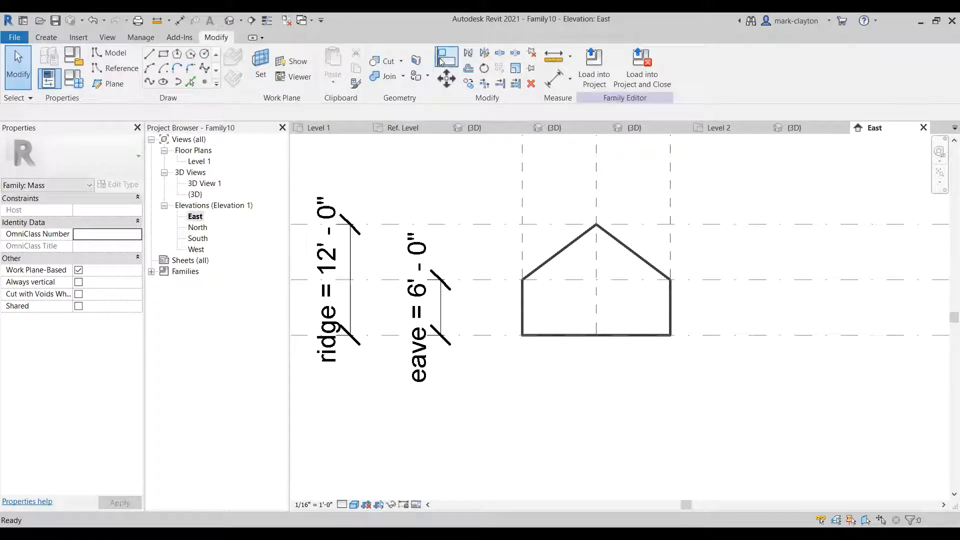
click(521, 245)
click(521, 295)
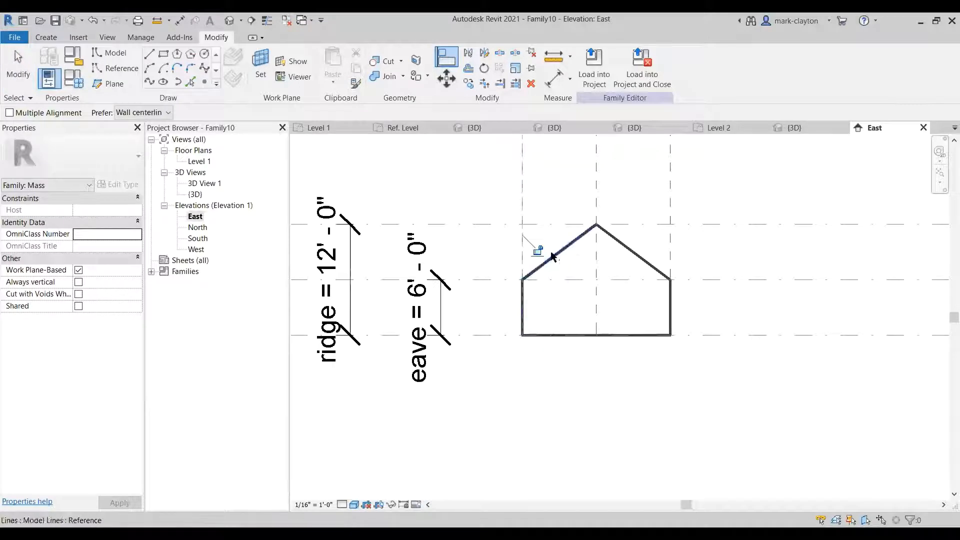
click(670, 240)
click(671, 304)
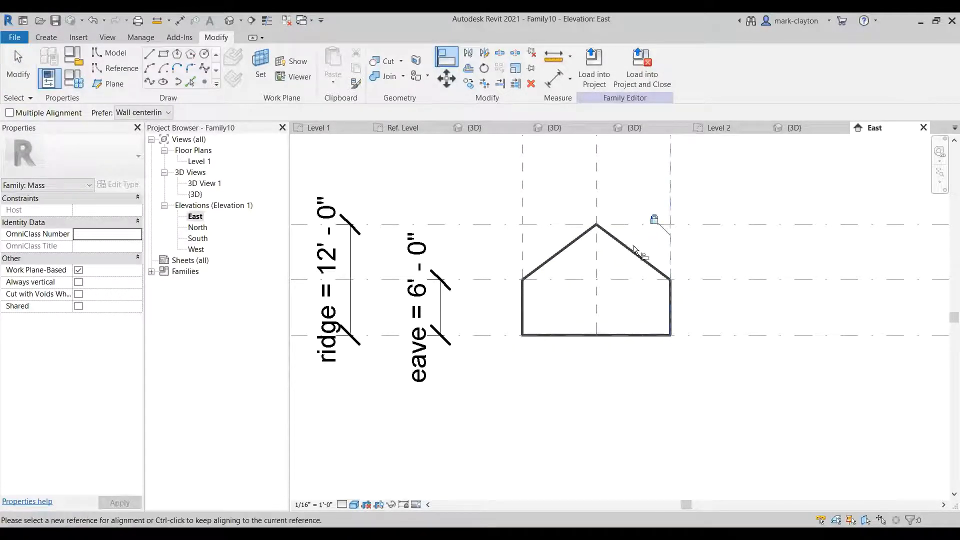
click(694, 335)
click(650, 335)
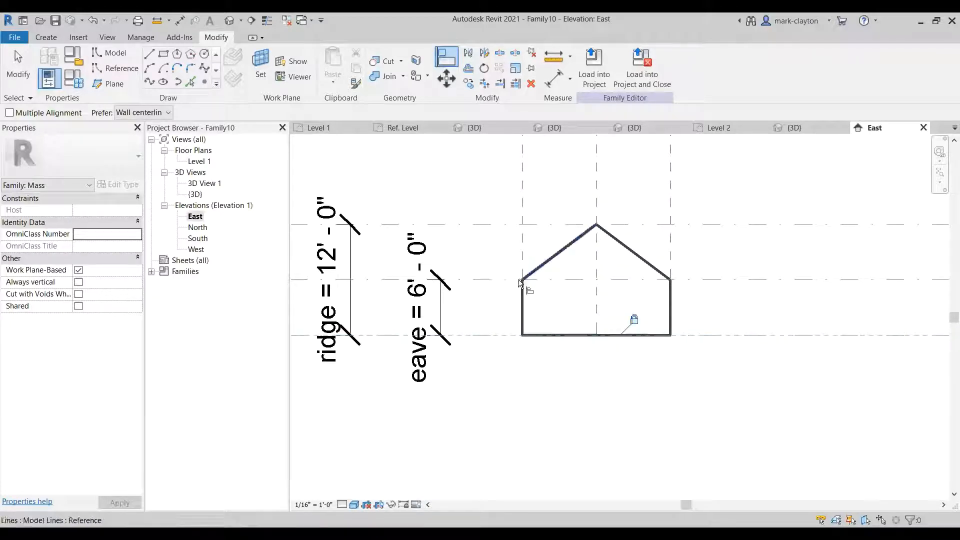
click(18, 65)
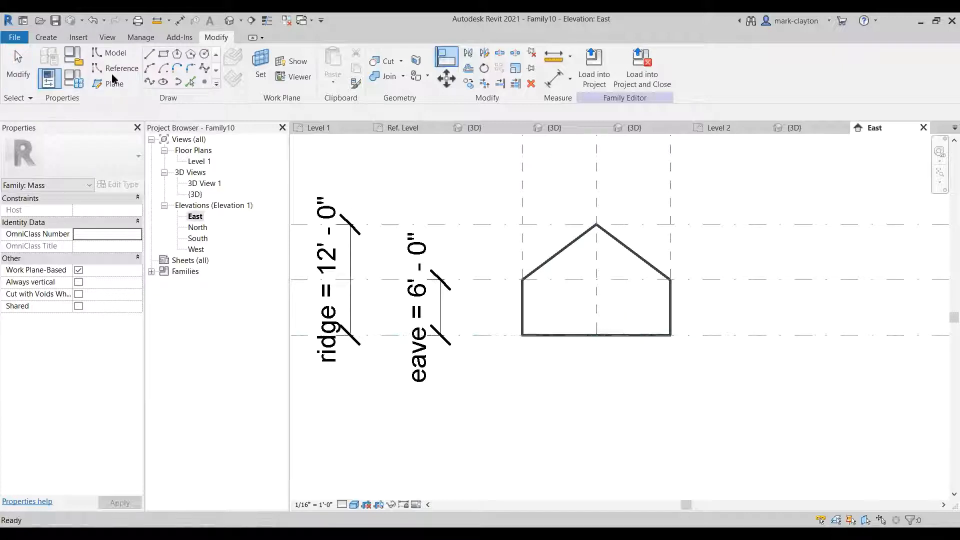
- Set the family's eave parameter to 8' and apply it to flex the profile
click(73, 78)
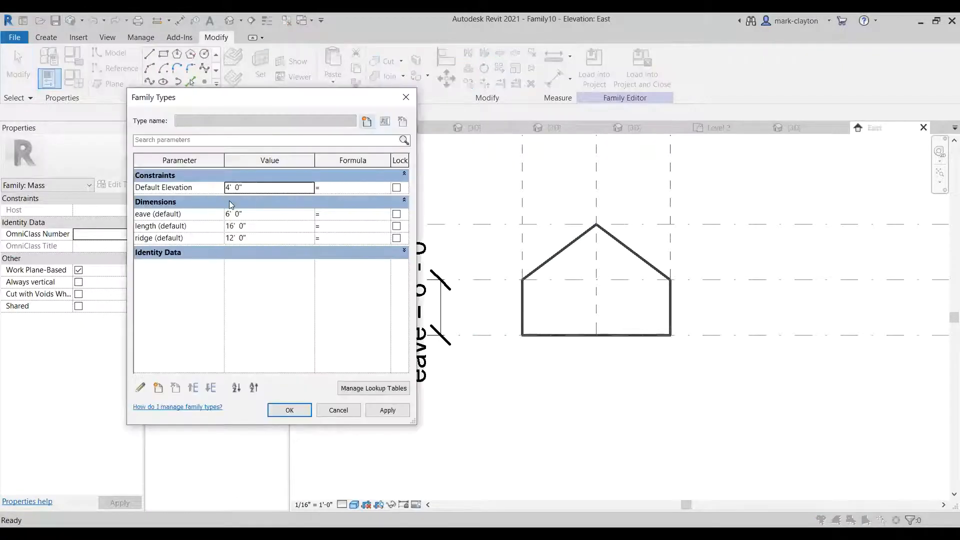
click(264, 217)
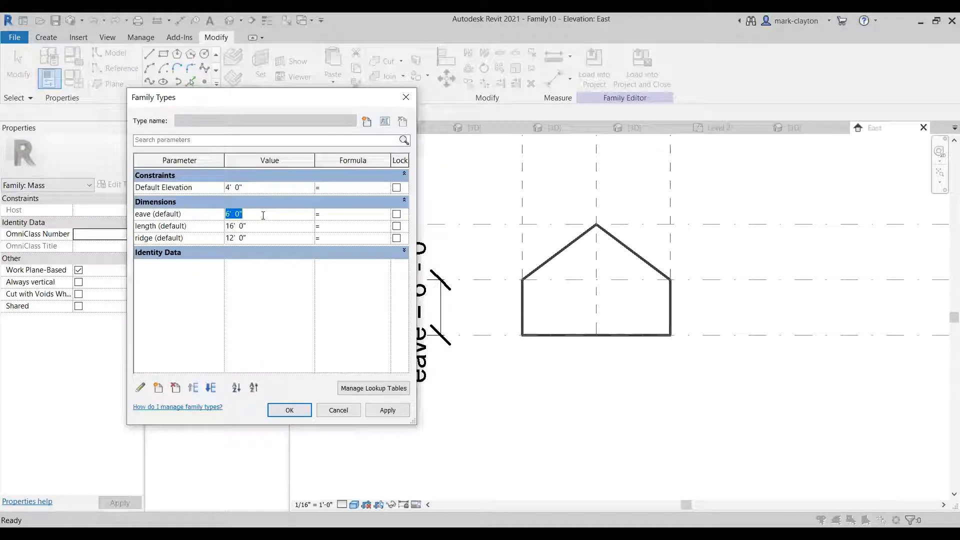
text(8)
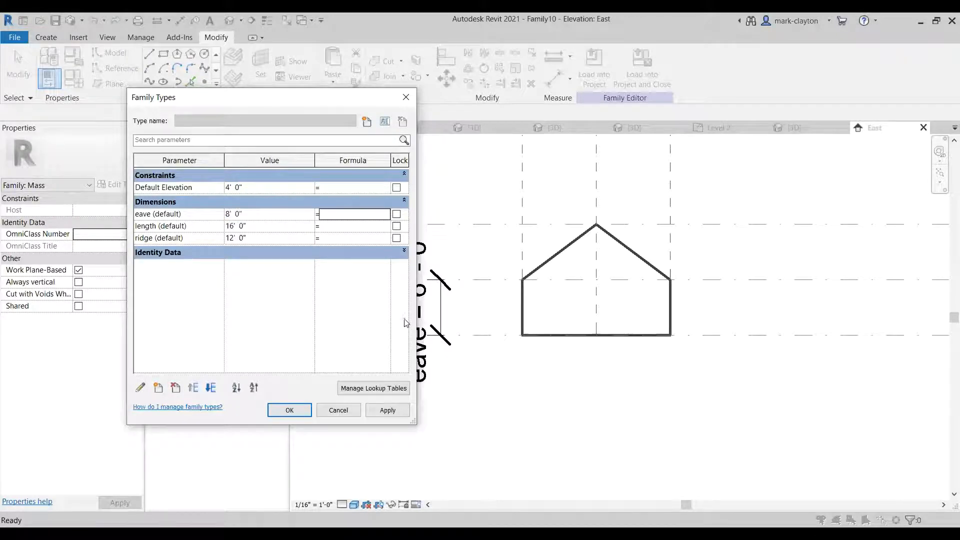
click(403, 411)
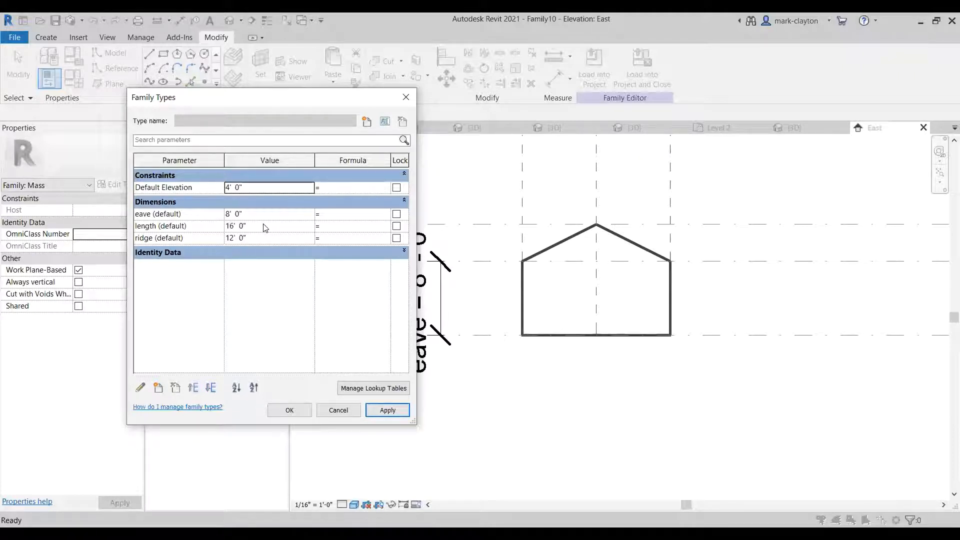
- Set the family's ridge parameter to 16', apply it, and accept the family type changes
click(269, 239)
text(16)
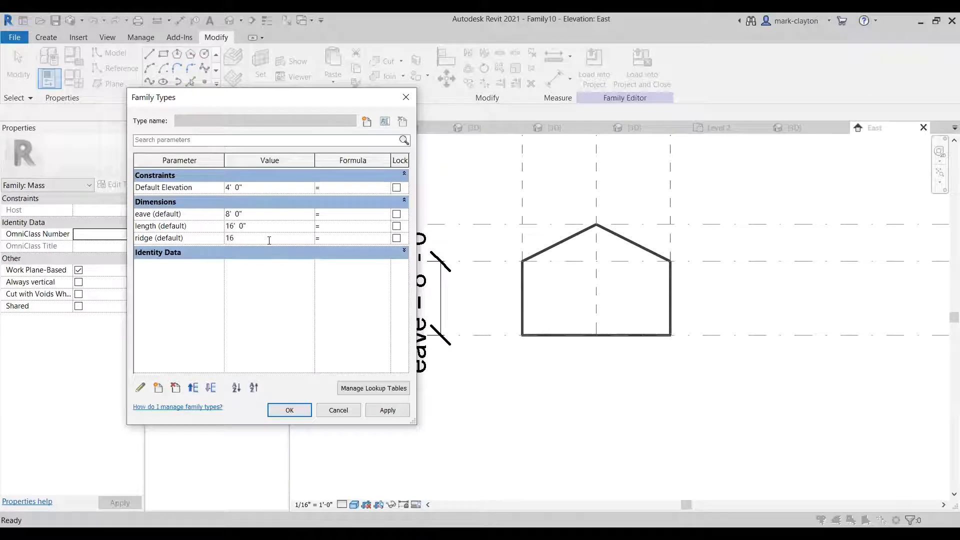
key(Tab)
click(388, 410)
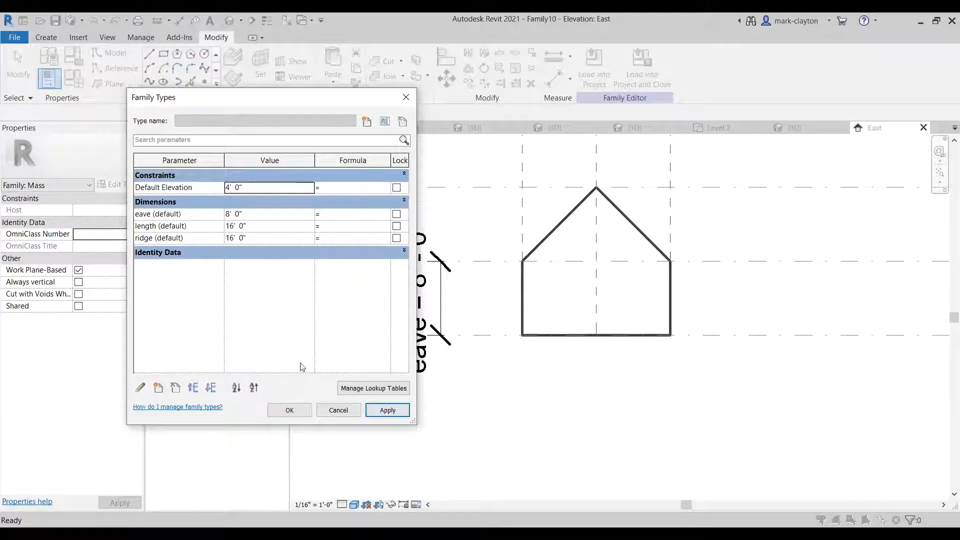
click(289, 410)
- Create a solid form from the full chain of gable profile lines and lock the form's profiles
key(Tab)
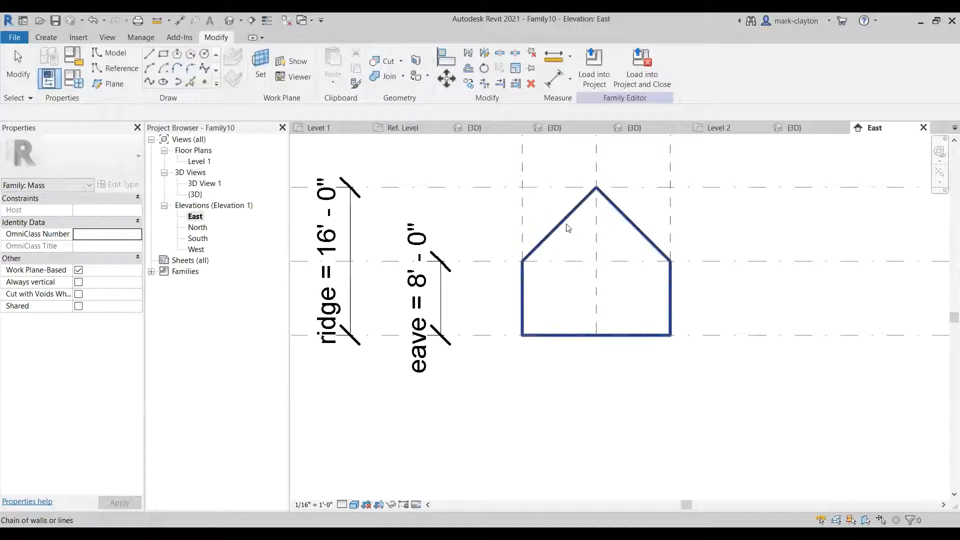
click(569, 221)
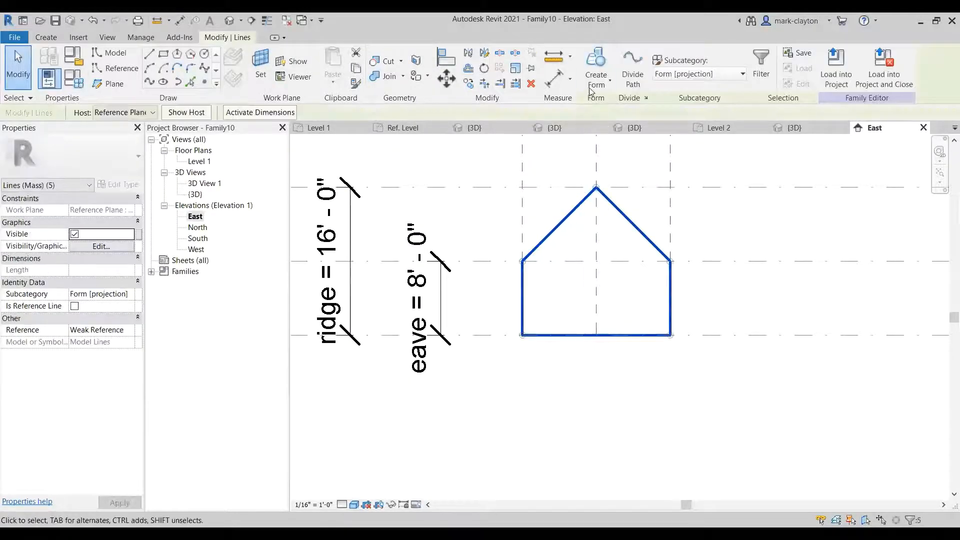
click(598, 62)
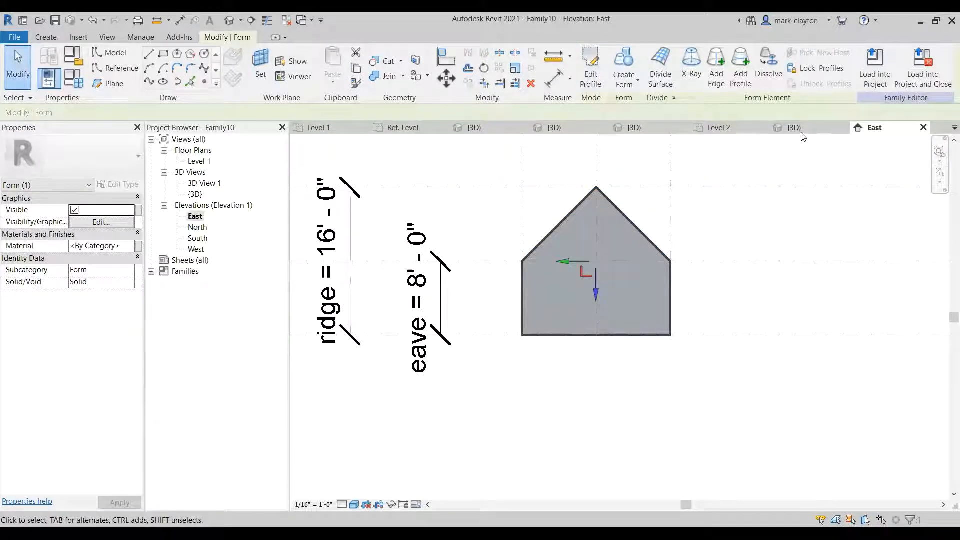
click(825, 73)
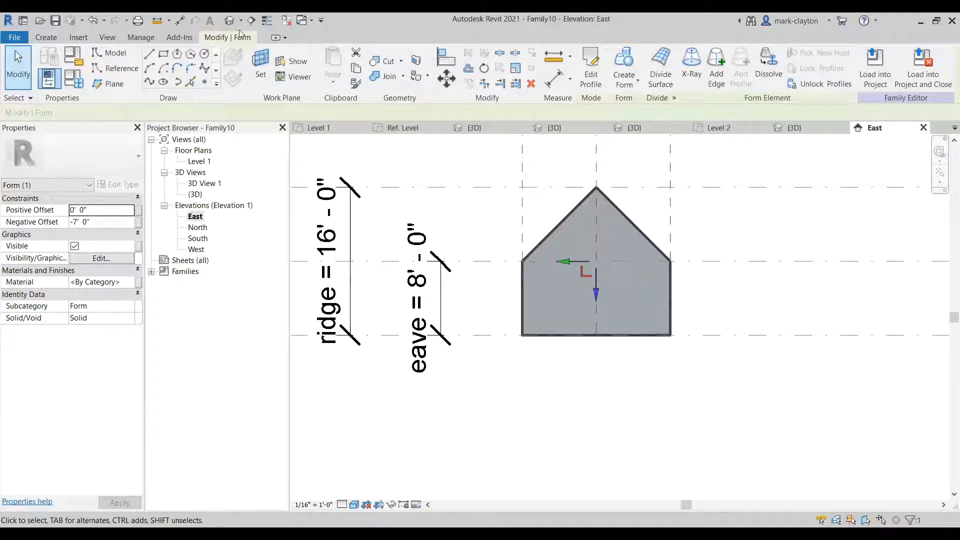
- Deselect the form and open the {3D} view to show the gable mass close up
key(Escape)
double_click(196, 194)
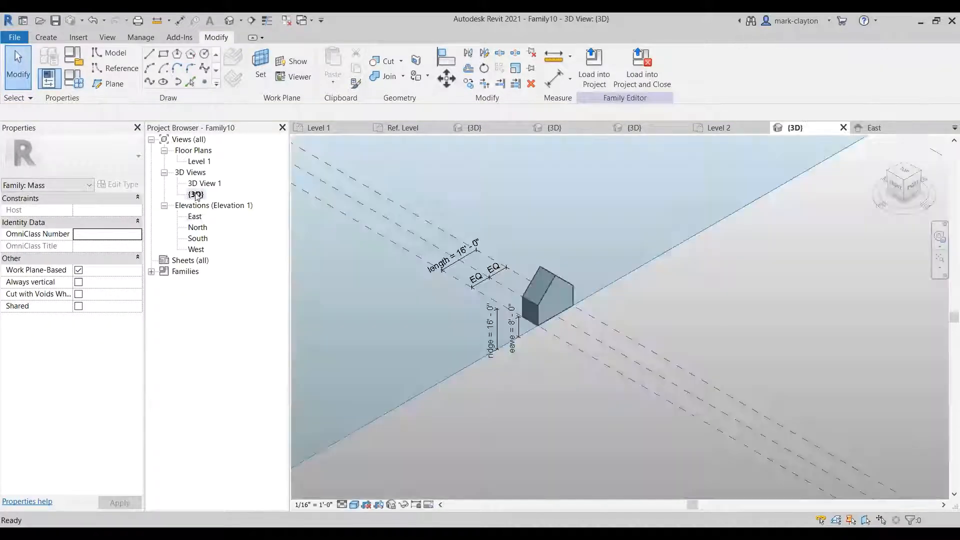
scroll(533, 328, up, 3)
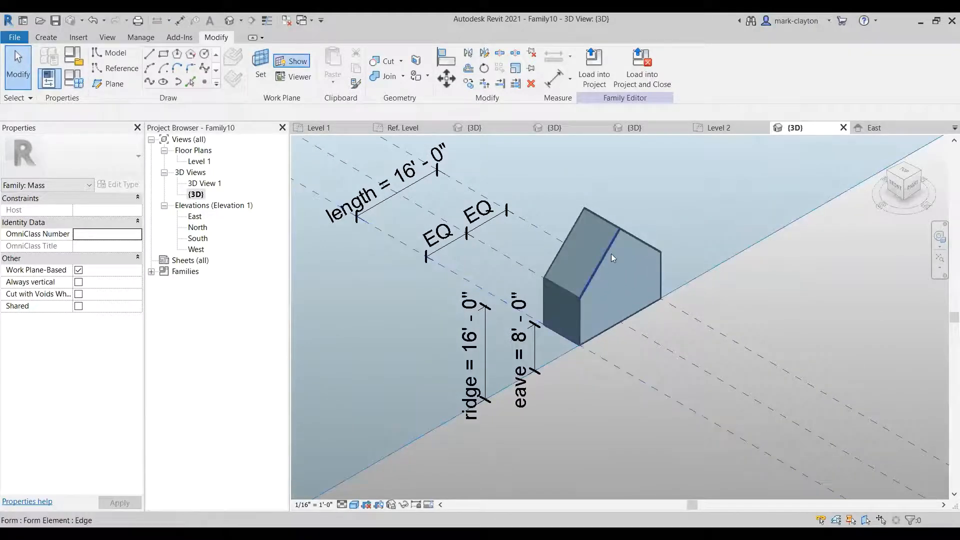
- Try setting the family's length parameter to 12' to flex the mass against its reference planes
click(74, 80)
click(270, 229)
click(270, 228)
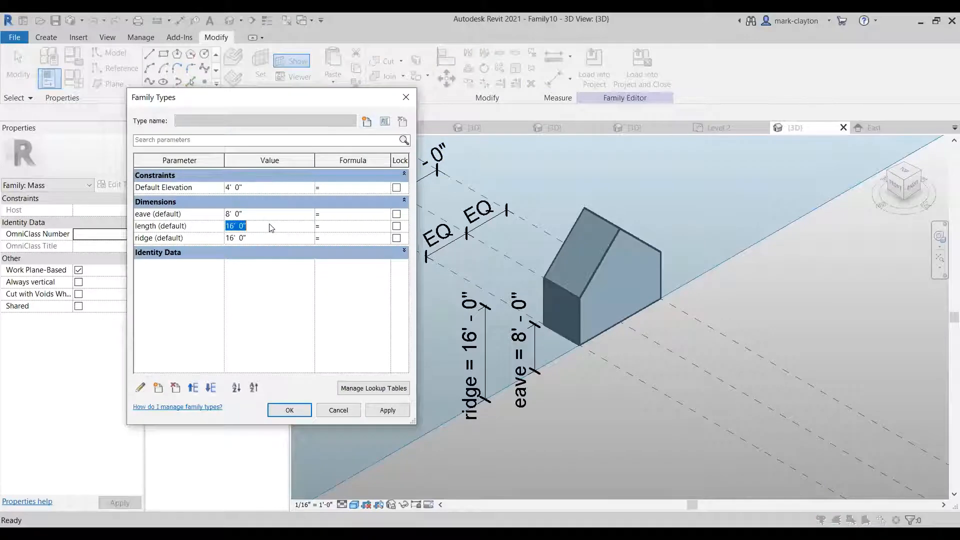
text(12)
key(Tab)
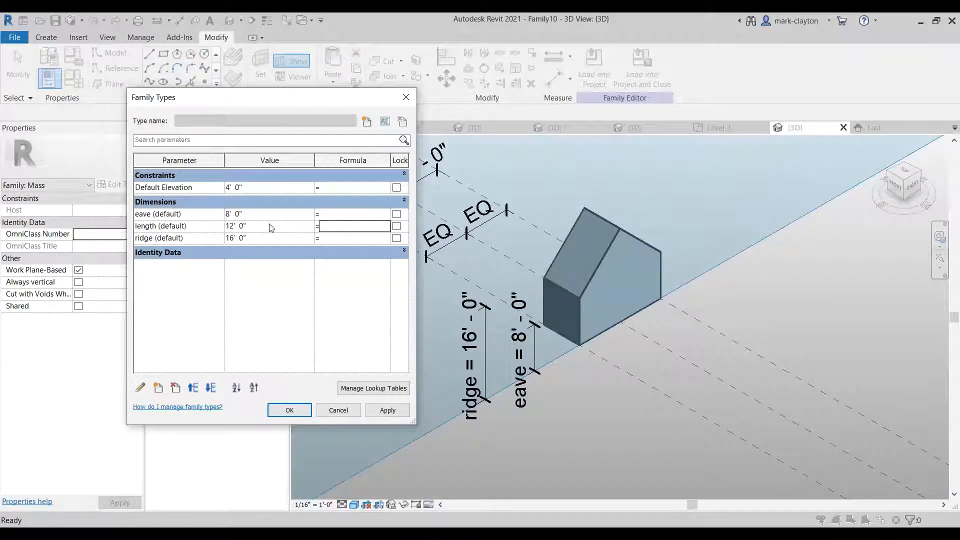
key(Tab)
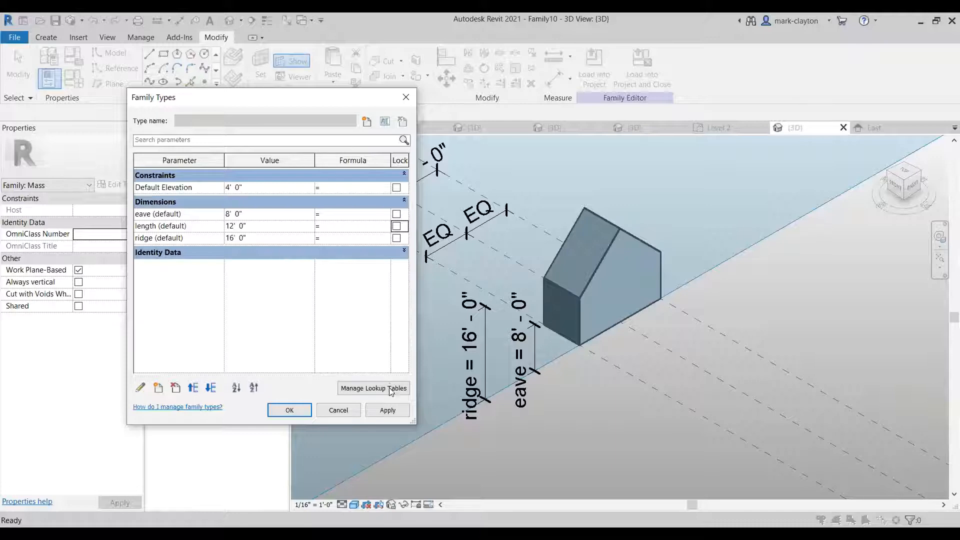
click(390, 410)
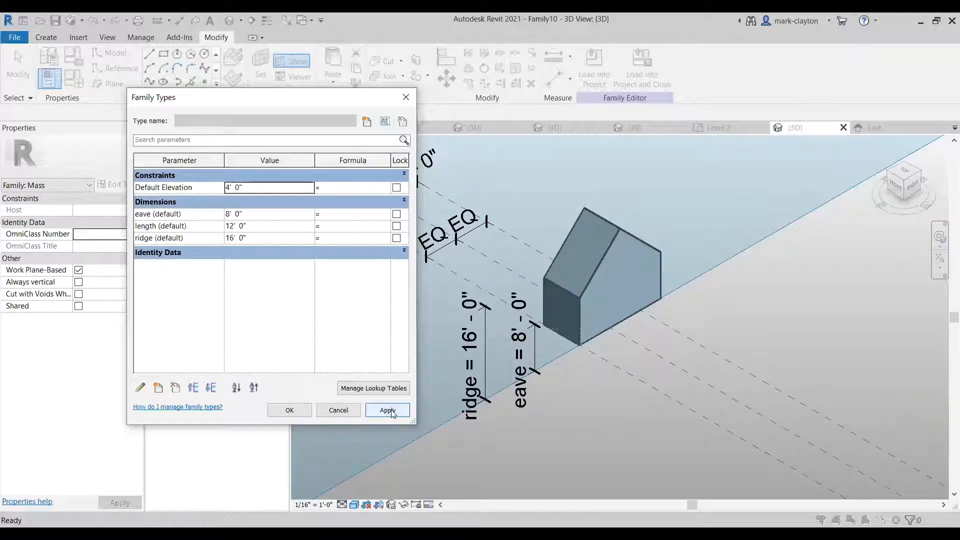
click(354, 415)
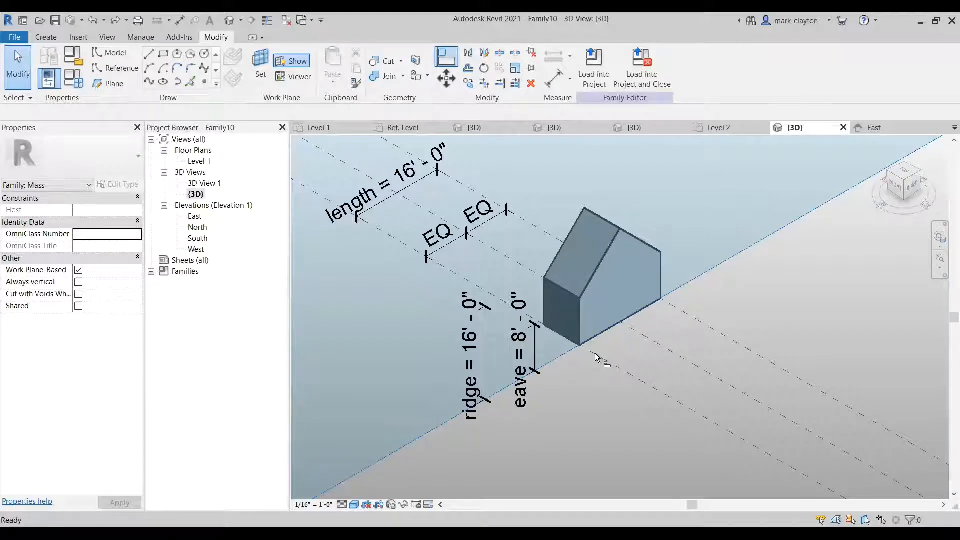
- Align and lock the mass's near side wall to its outer reference plane and the gable face to the crossing reference plane
key(a)
key(l)
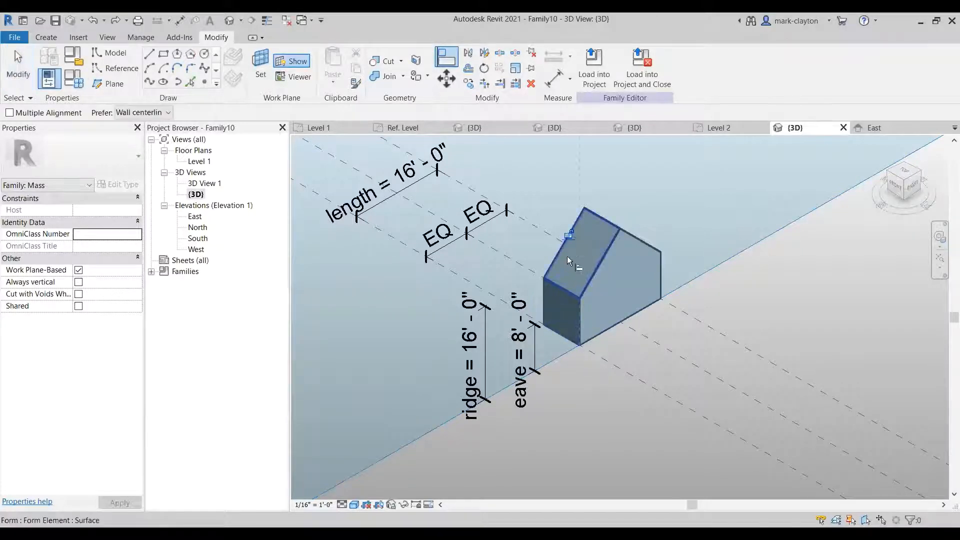
click(568, 237)
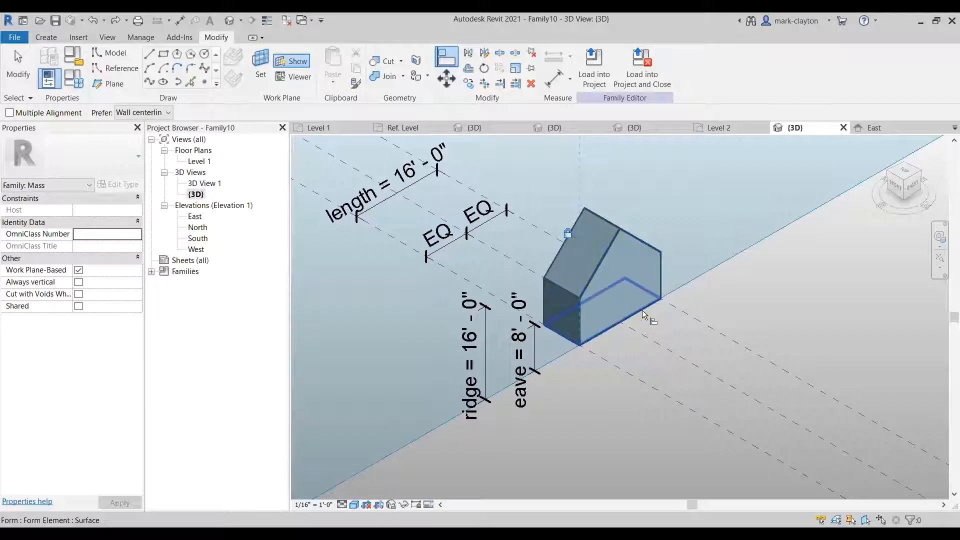
click(638, 325)
click(693, 280)
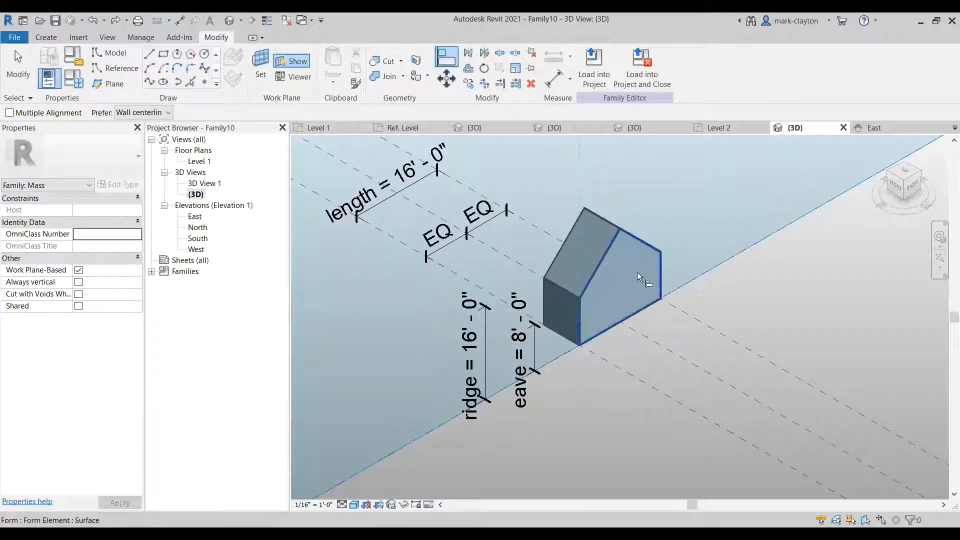
click(629, 291)
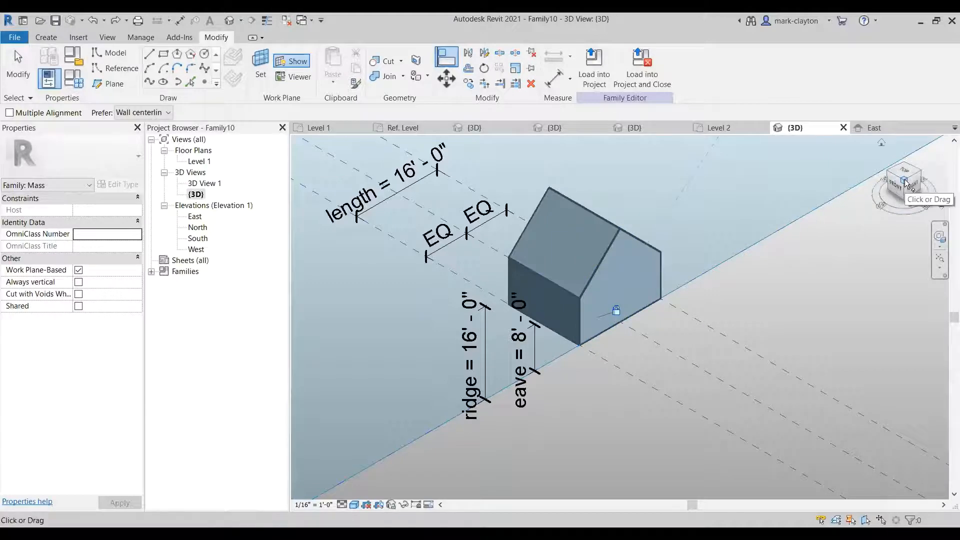
- Align and lock the mass's opposite side wall to the other outer reference plane
drag(902, 181, 741, 125)
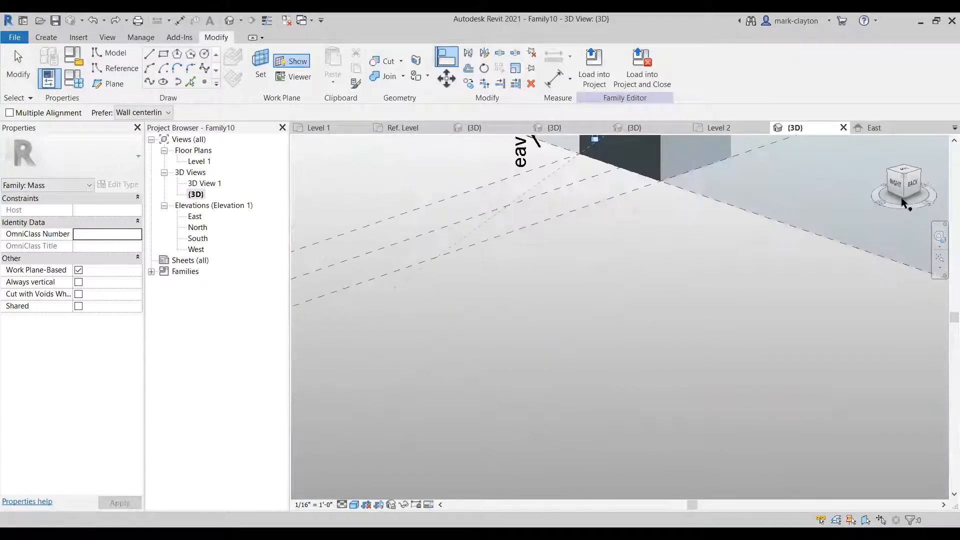
scroll(900, 235, down, 2)
middle_drag(876, 259, 794, 372)
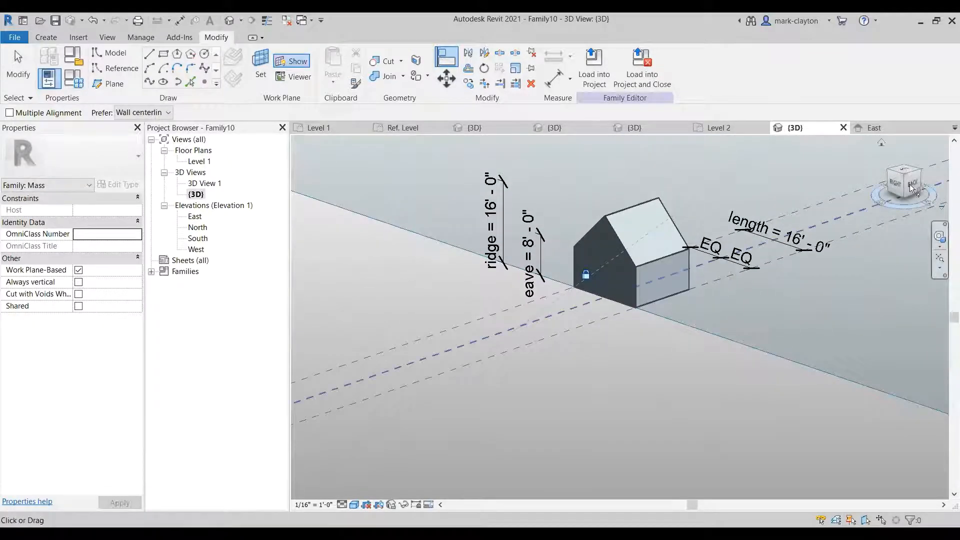
click(938, 244)
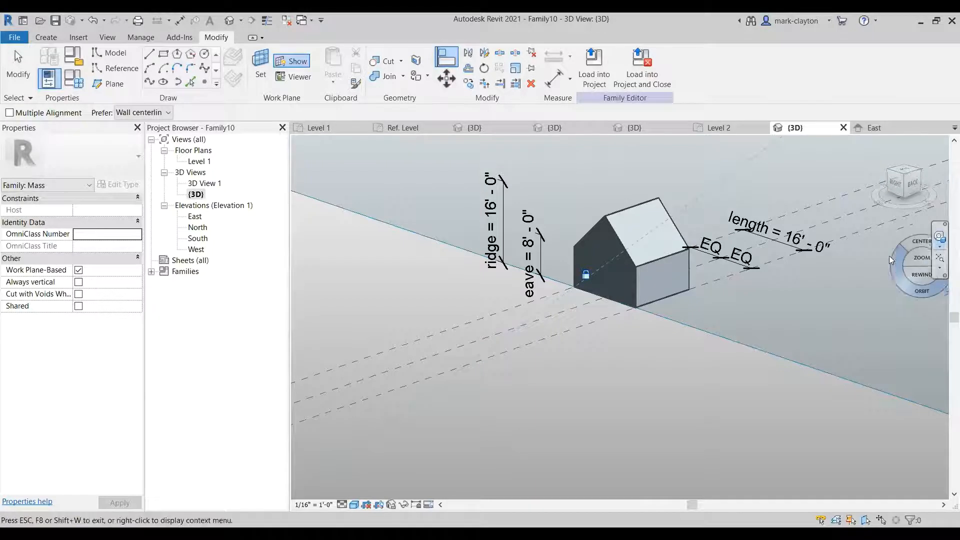
drag(875, 250, 602, 298)
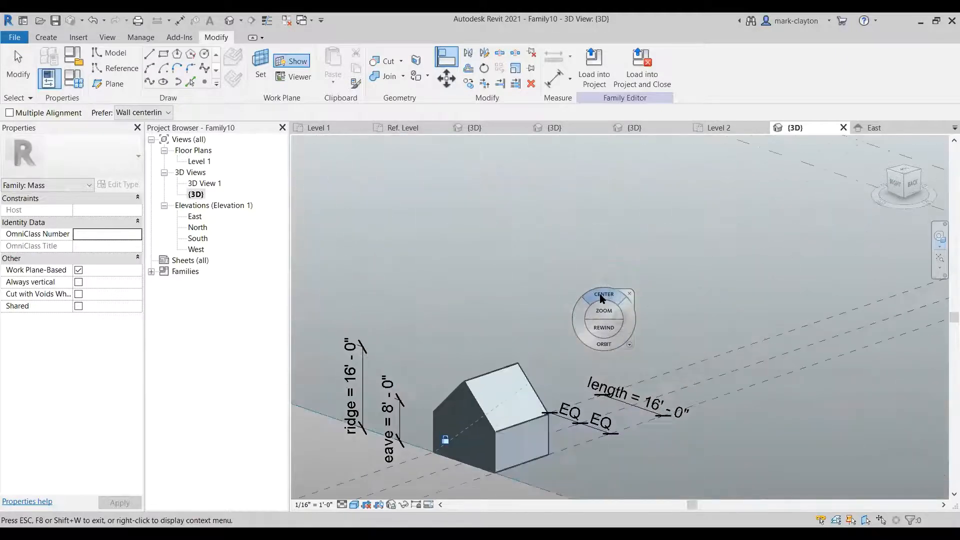
mouse_move(604, 344)
mouse_down()
mouse_move(631, 338)
mouse_move(595, 353)
mouse_up()
drag(538, 337, 440, 353)
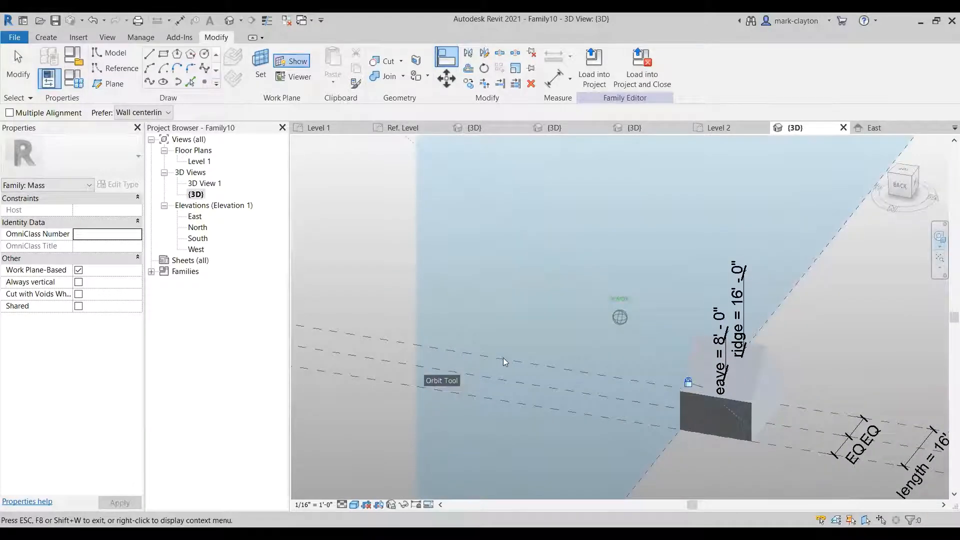
drag(785, 402, 657, 260)
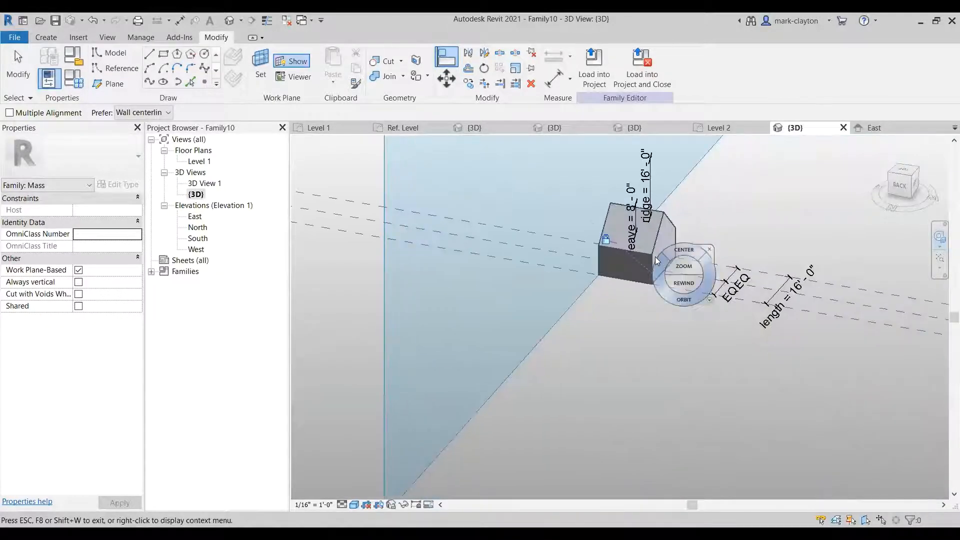
scroll(655, 257, up, 2)
click(750, 224)
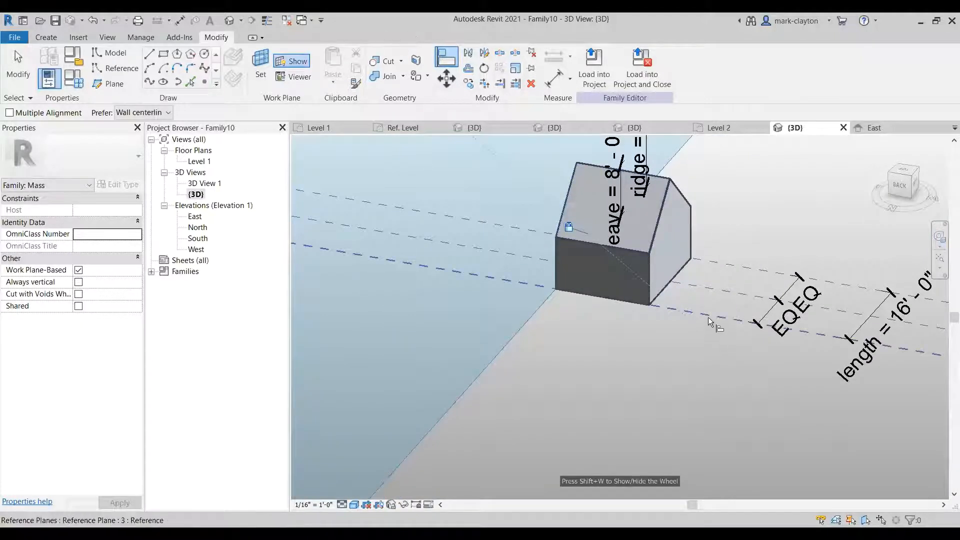
click(587, 278)
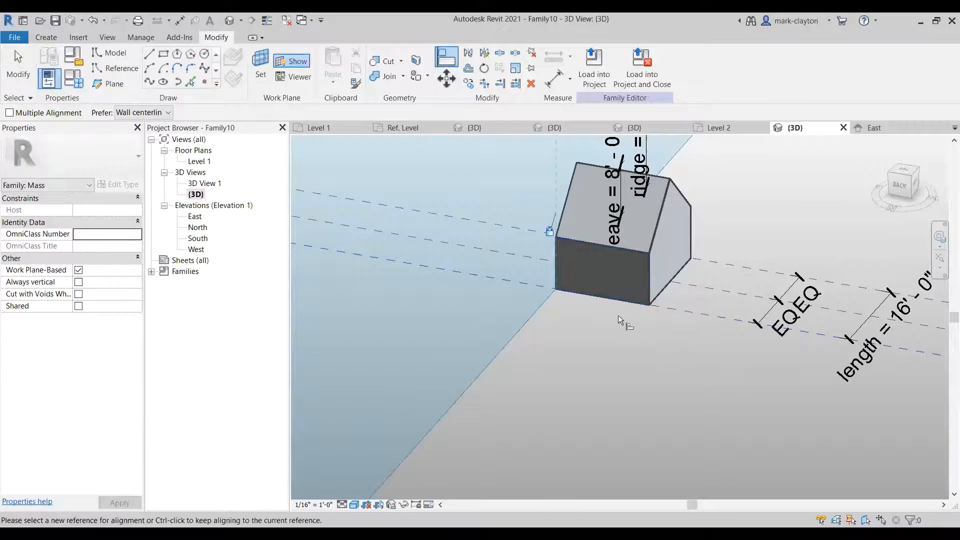
click(18, 65)
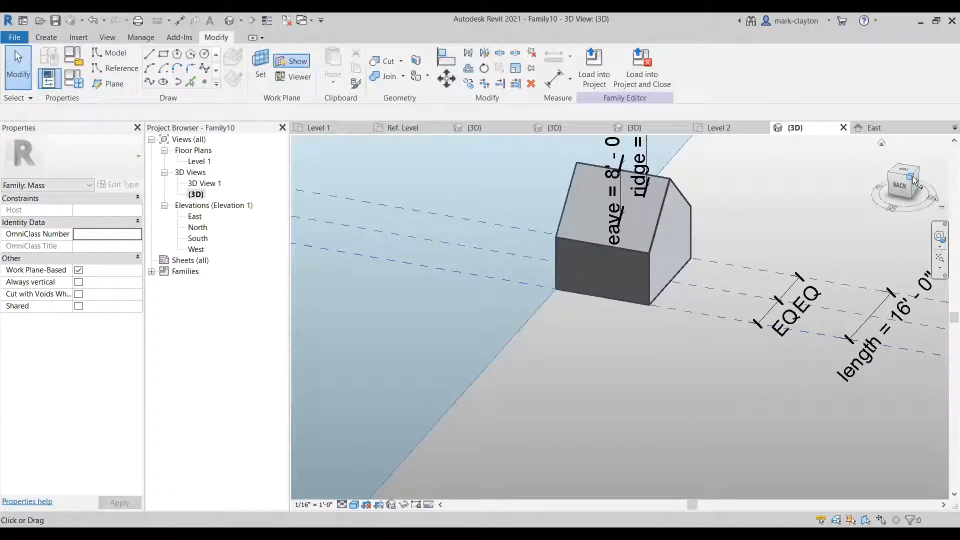
- Try to set the whole mass form's Negative Offset to 10'
mouse_move(915, 181)
mouse_down()
mouse_move(881, 180)
mouse_move(907, 180)
mouse_up()
scroll(748, 300, down, 2)
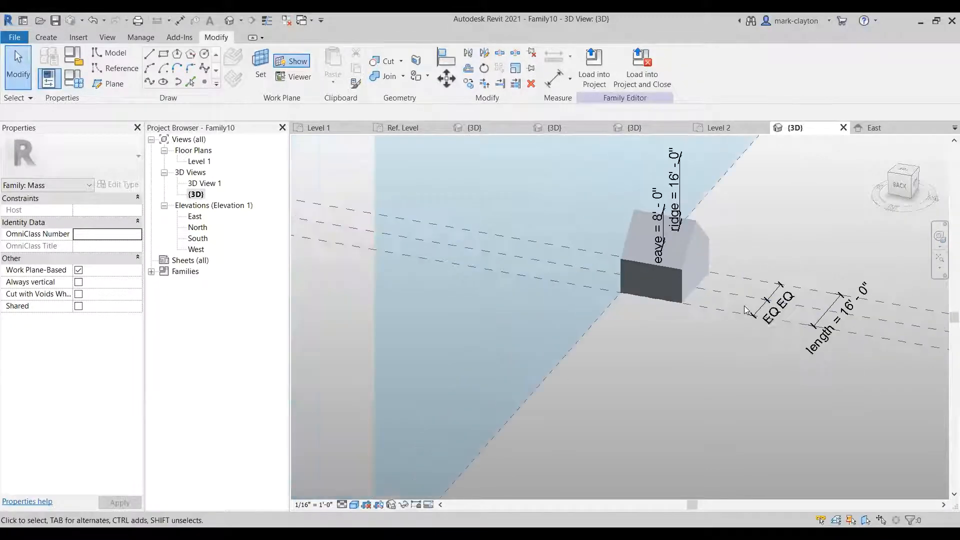
click(704, 273)
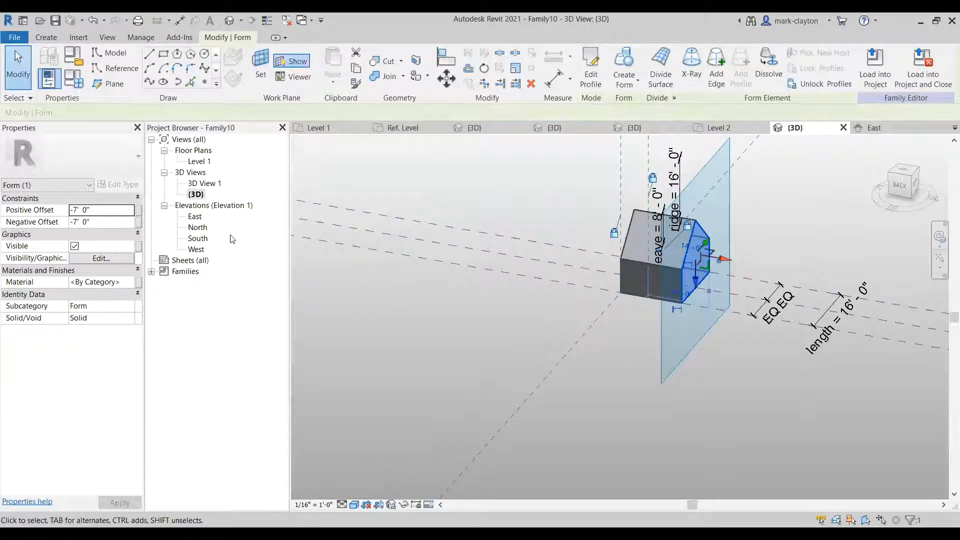
click(601, 364)
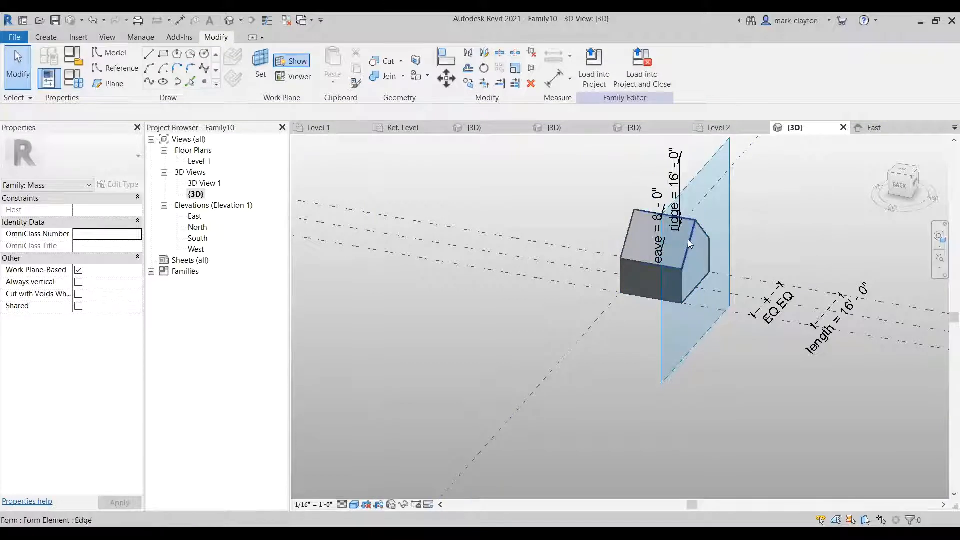
key(Tab)
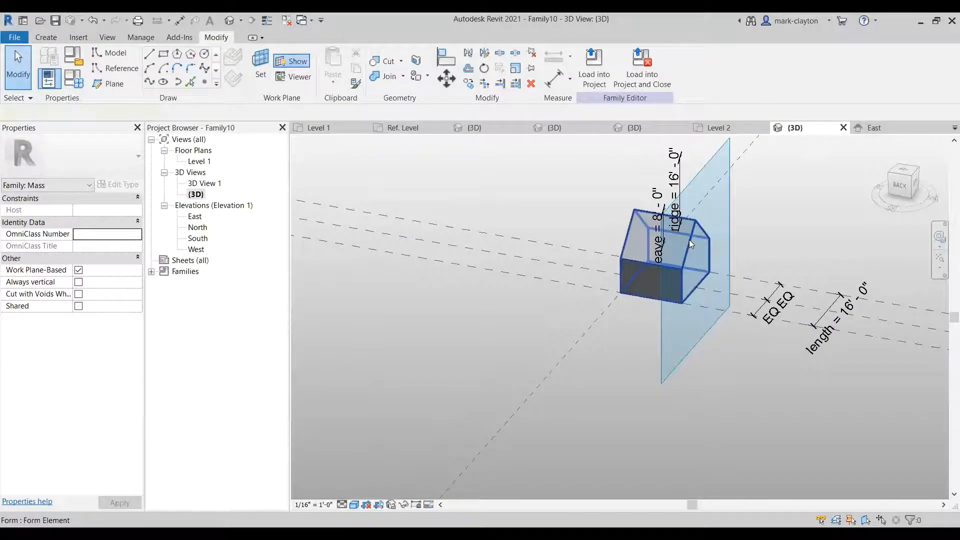
click(691, 241)
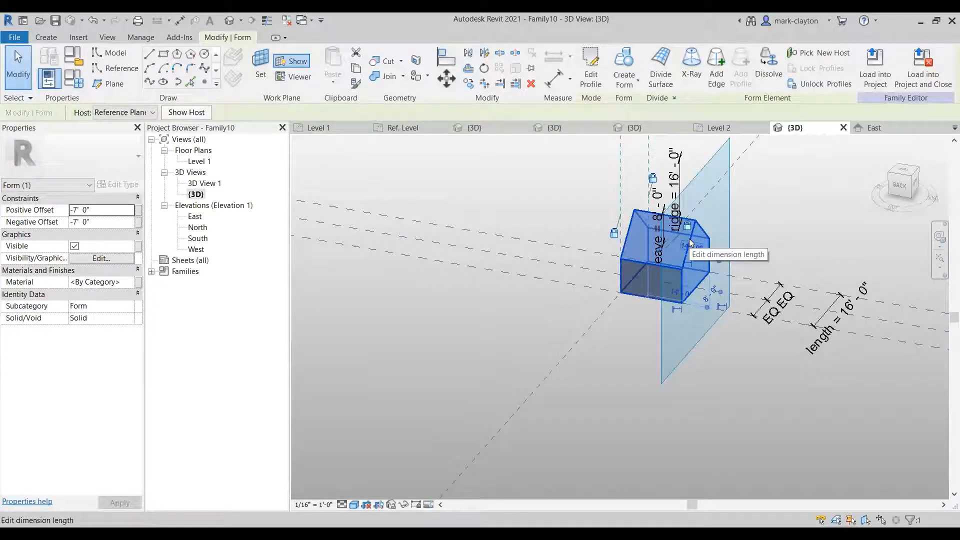
click(109, 213)
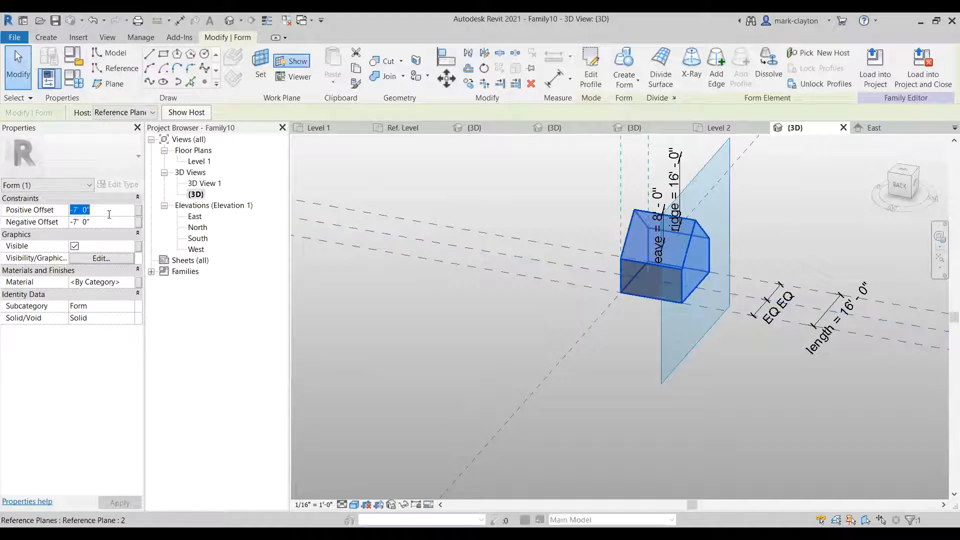
click(109, 214)
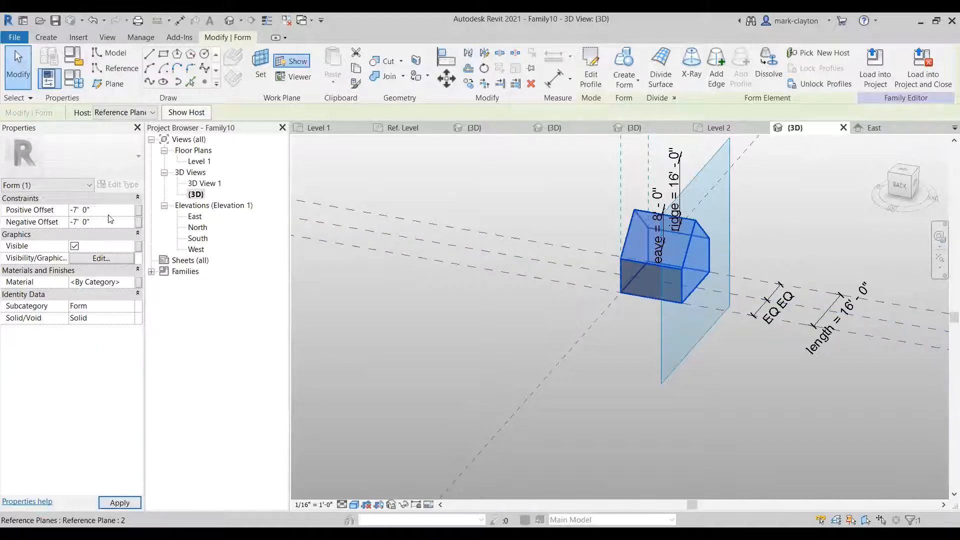
click(102, 222)
text(10)
key(Return)
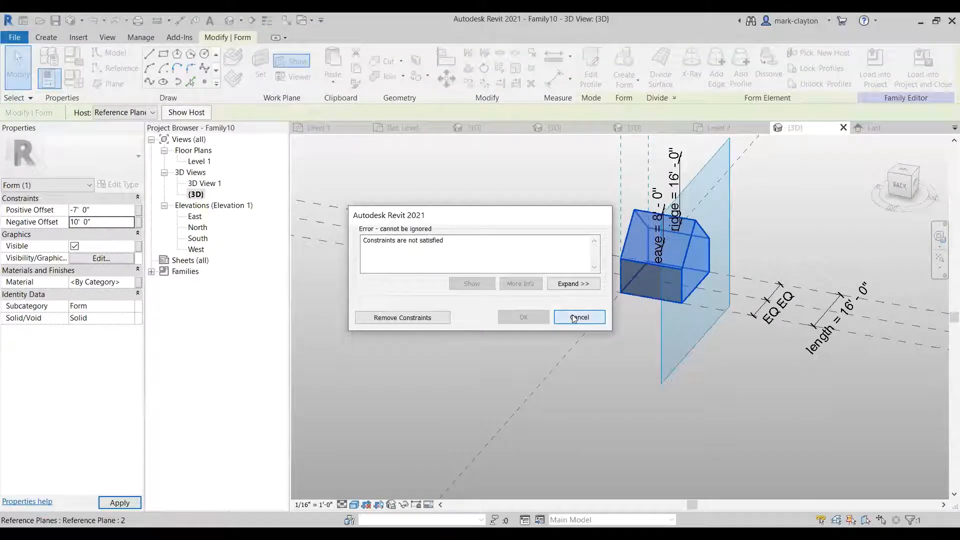
click(579, 317)
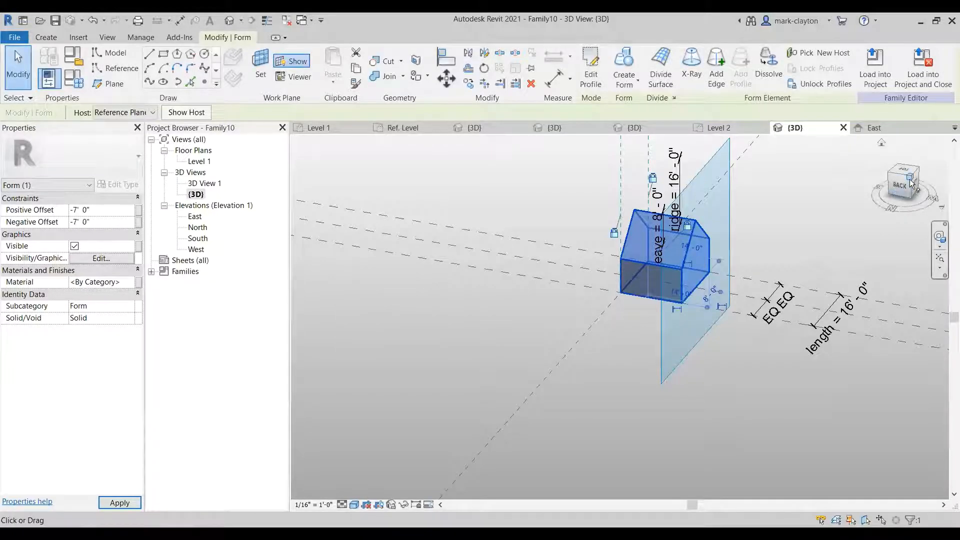
- Set the family's ridge parameter to 20' and apply it to flex the mass
drag(912, 185, 543, 205)
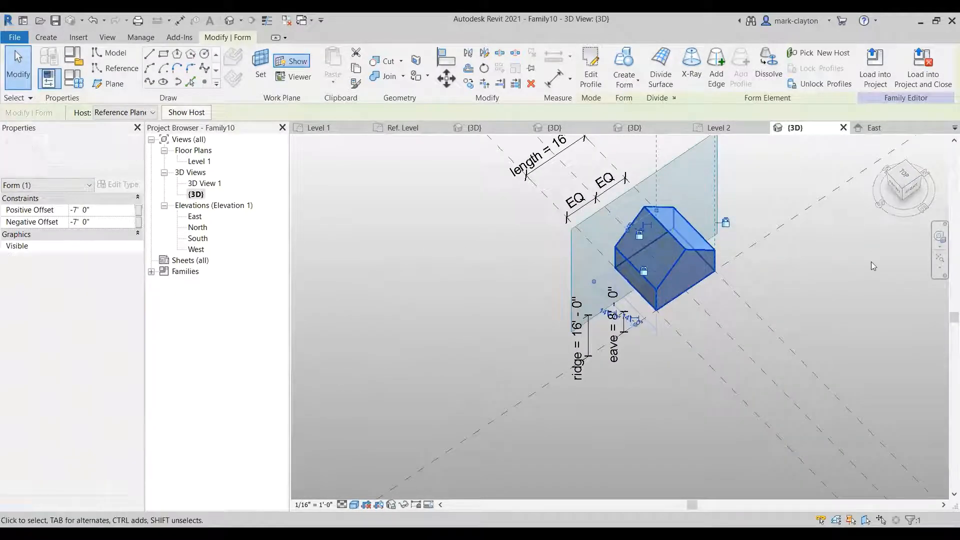
scroll(889, 266, up, 1)
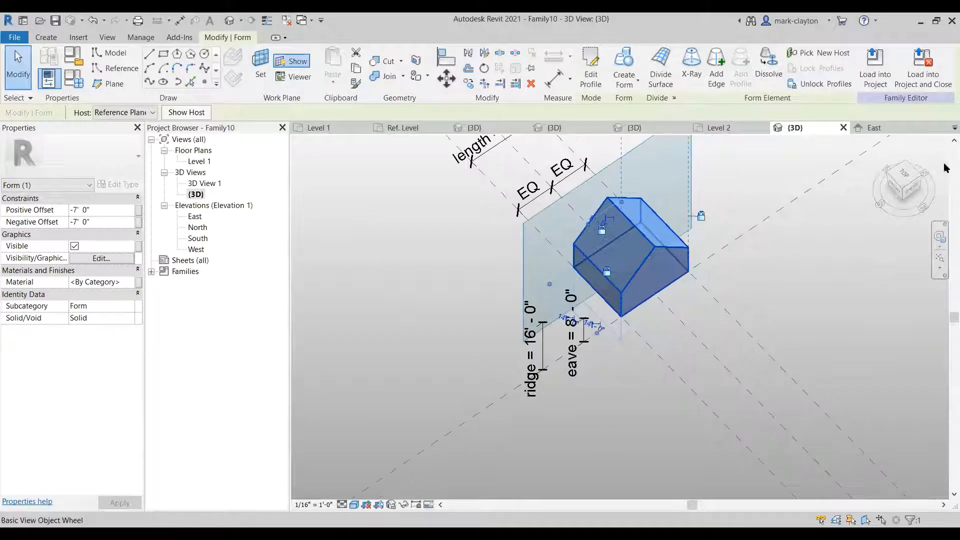
click(904, 184)
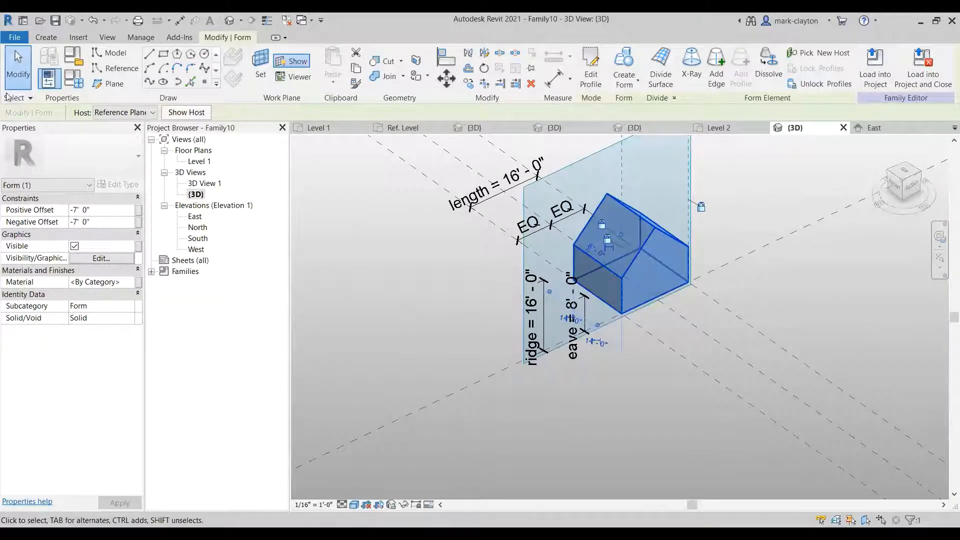
click(73, 79)
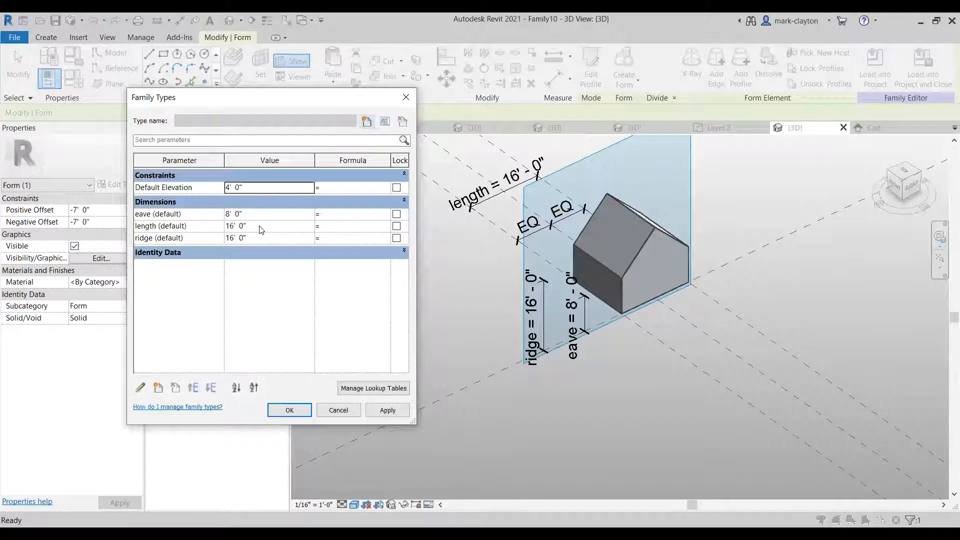
click(260, 225)
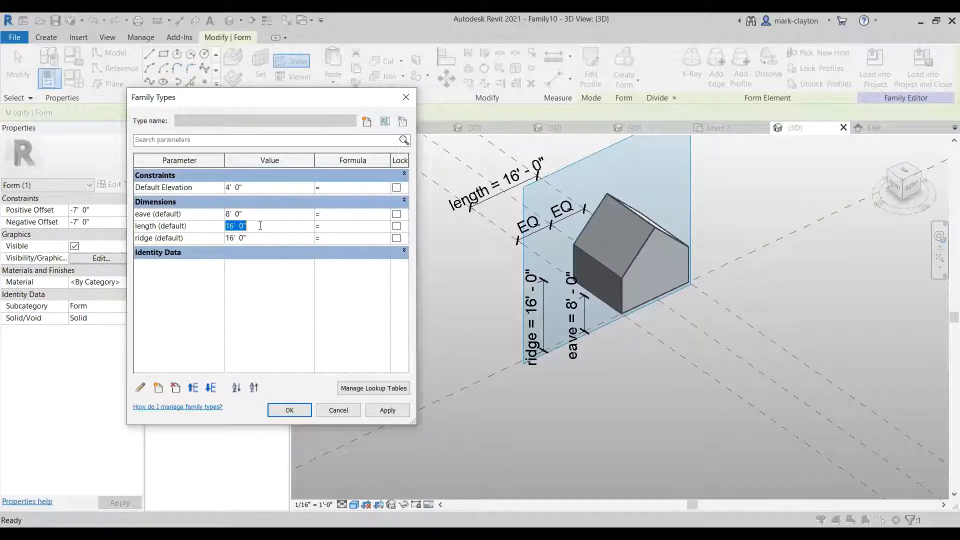
click(264, 237)
text(20)
key(Tab)
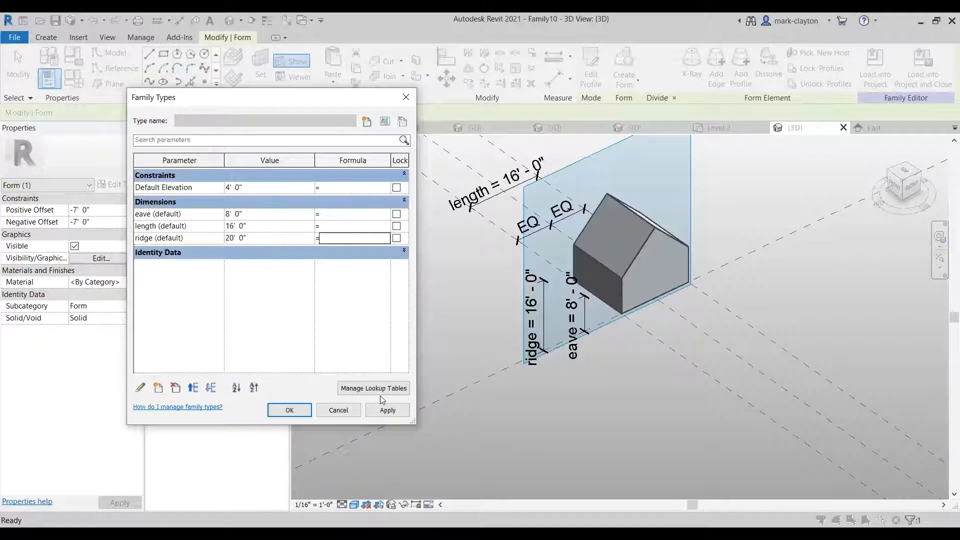
click(390, 412)
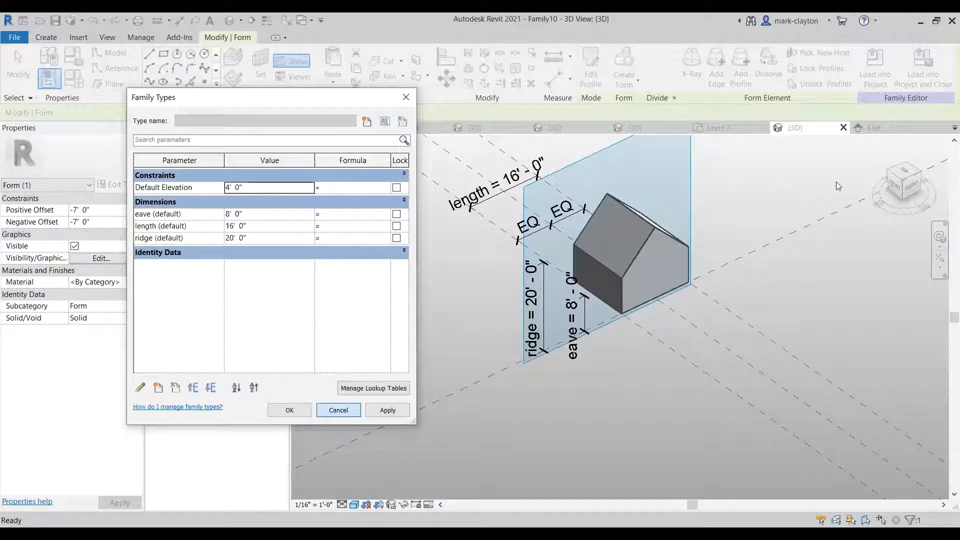
- From the right-side view, align the mass's roof peak to the Ridge level and lock it
drag(902, 182, 891, 158)
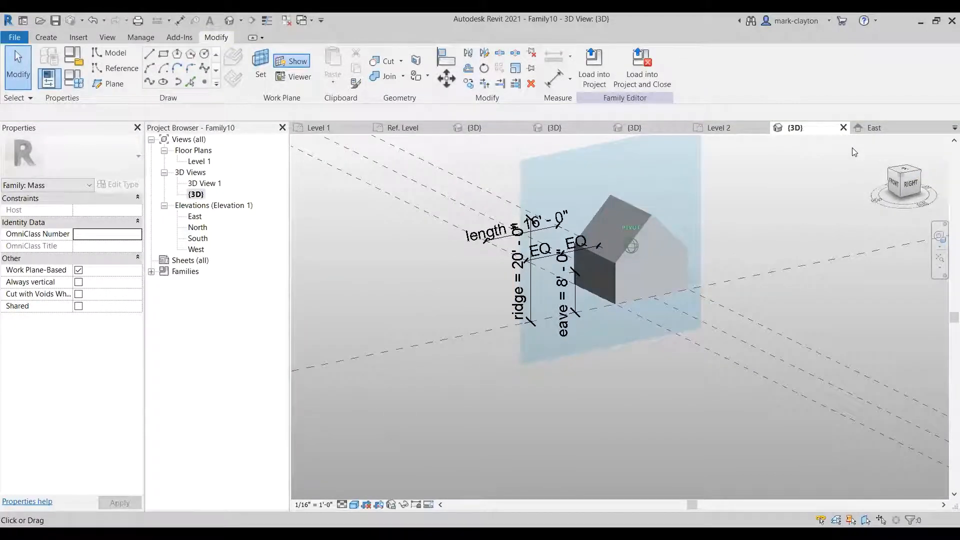
click(904, 181)
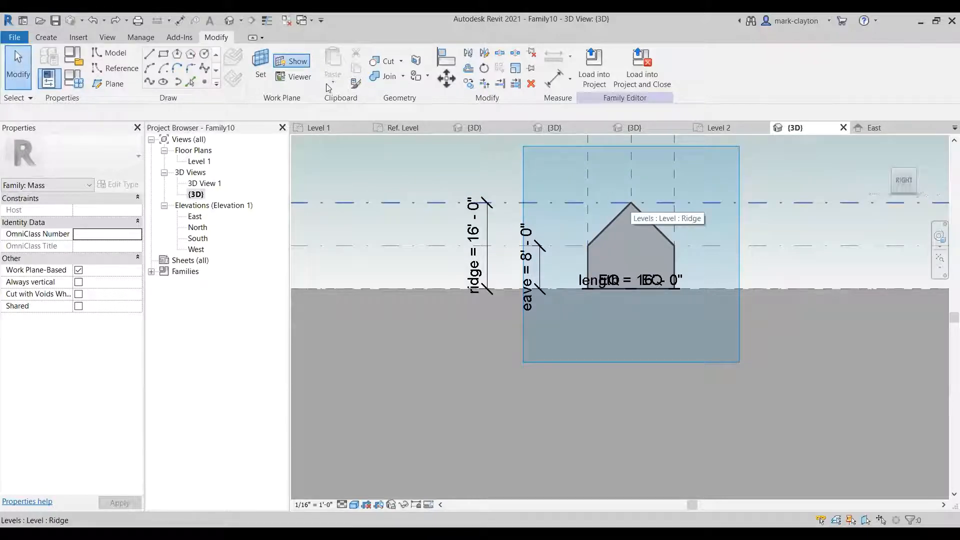
click(446, 57)
click(765, 202)
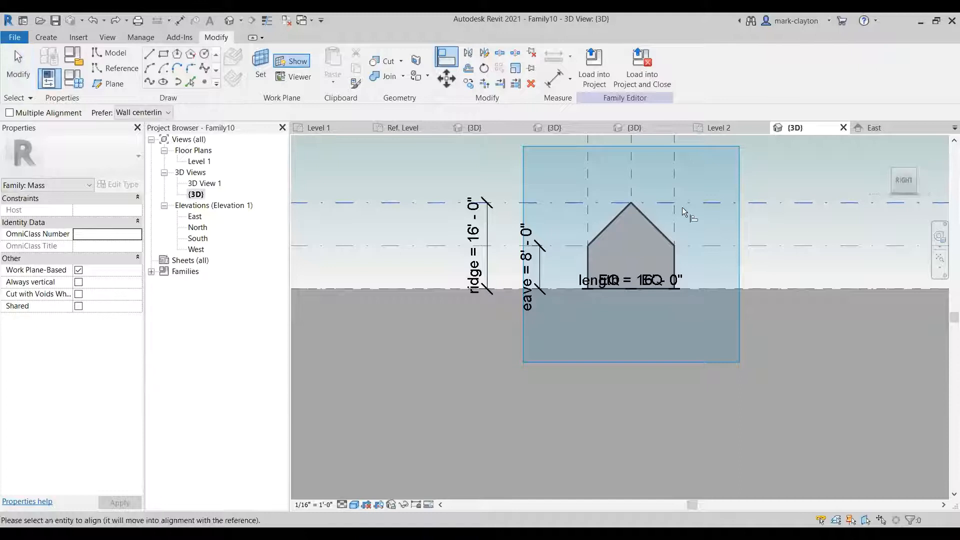
click(632, 203)
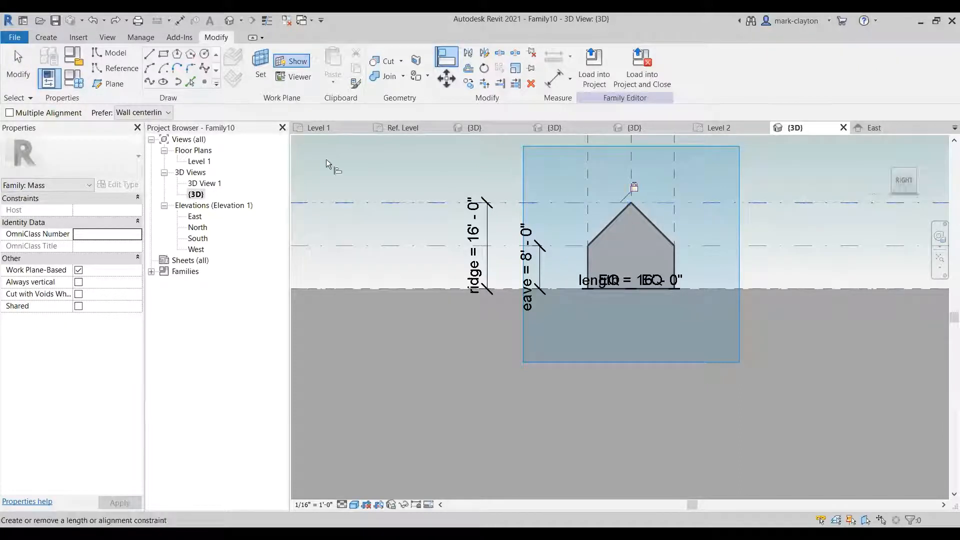
click(18, 67)
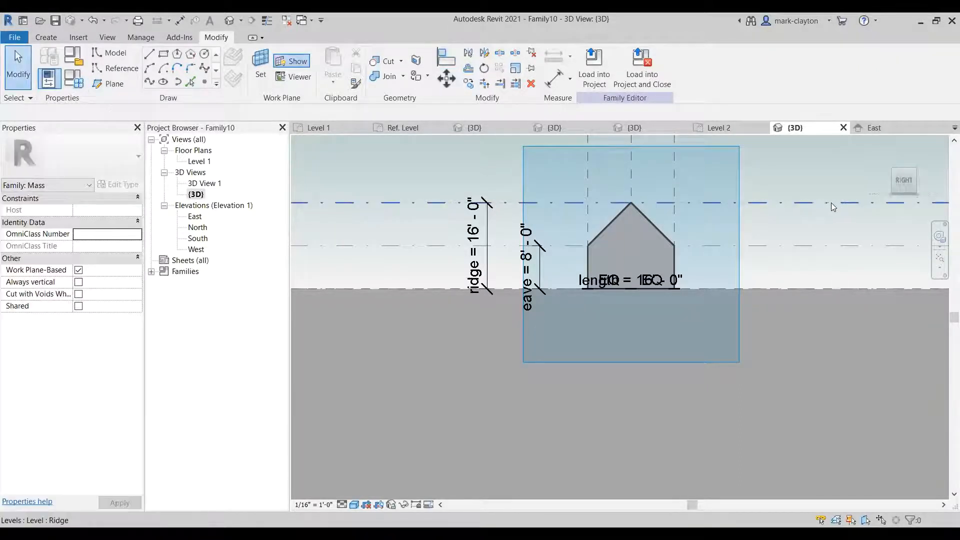
- Try raising the Ridge level to 23' 6" to flex the roof peak
click(796, 200)
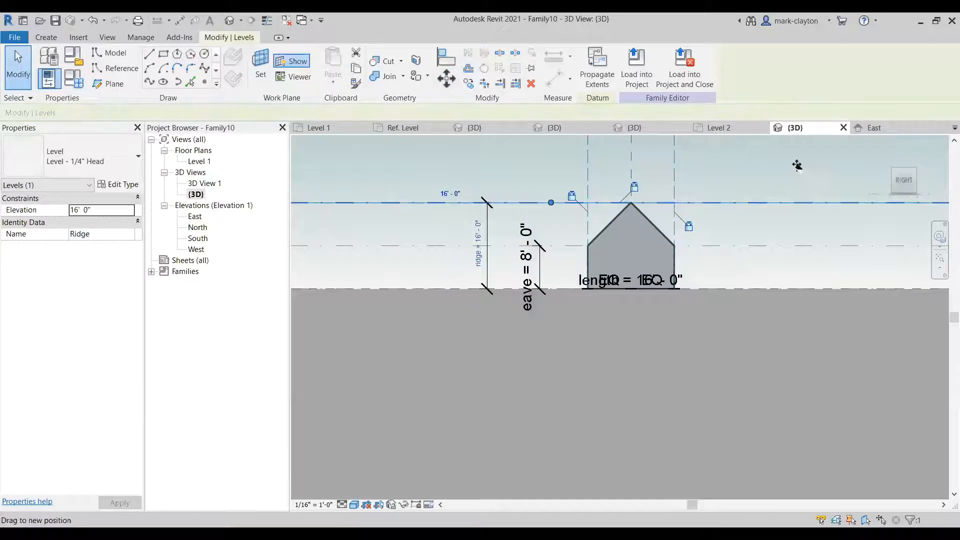
drag(797, 163, 797, 161)
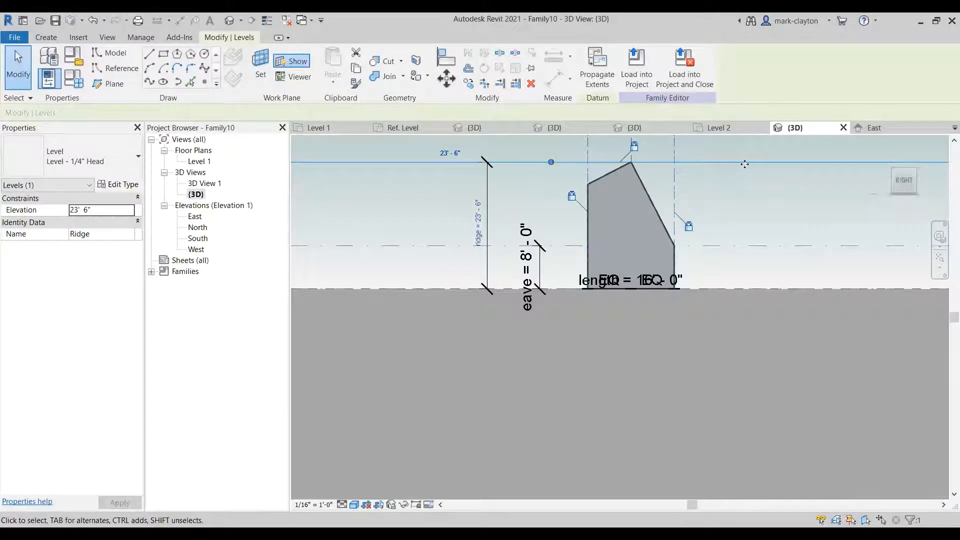
click(764, 199)
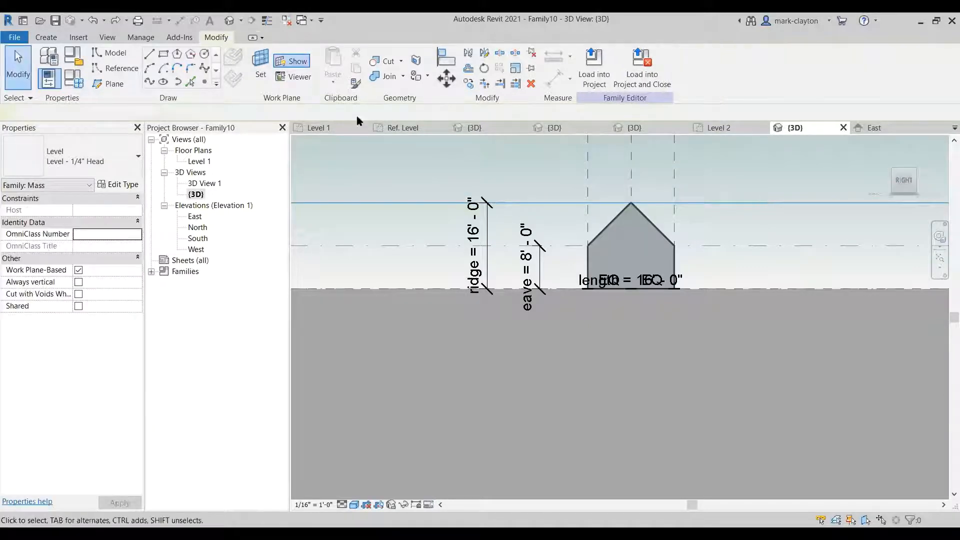
- Align both eave corners of the gable mass to the Eave level and lock them
click(447, 64)
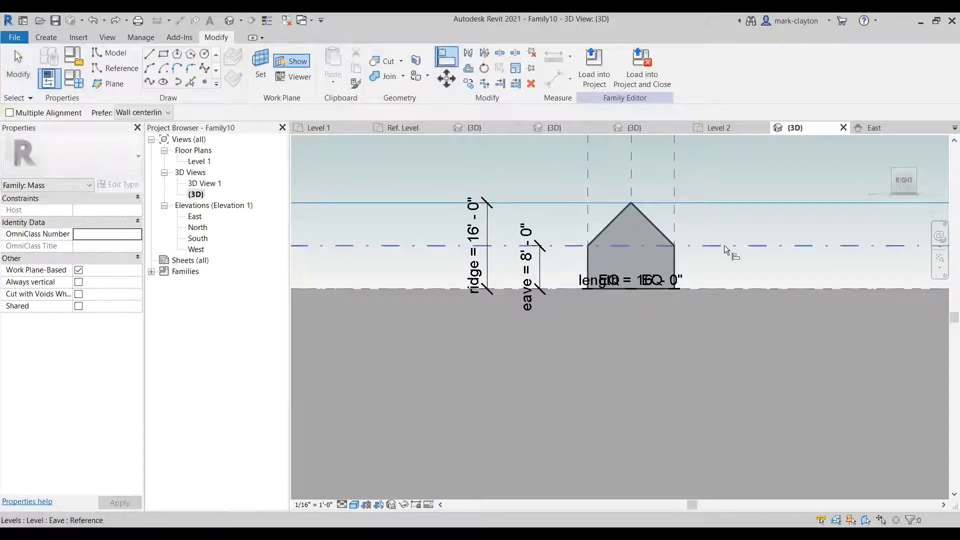
click(677, 246)
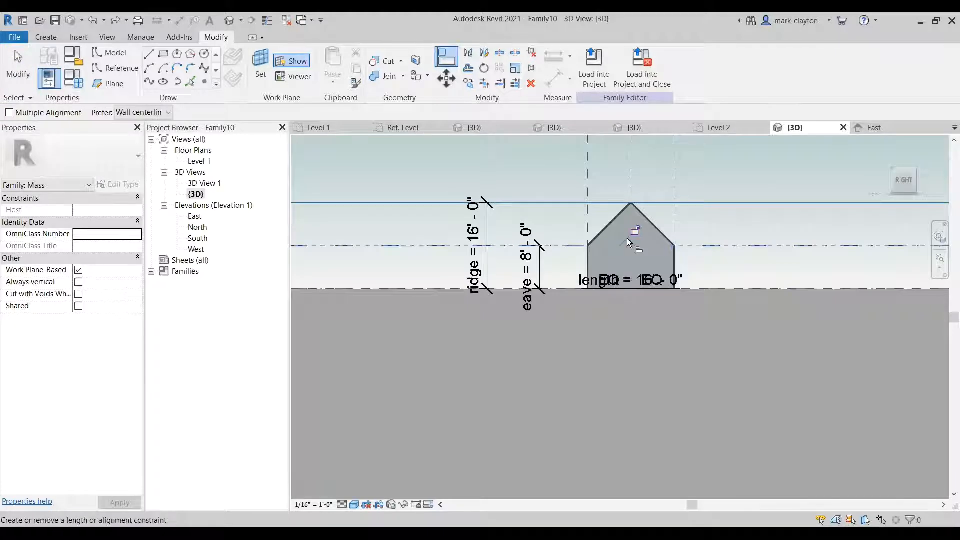
click(634, 231)
click(566, 244)
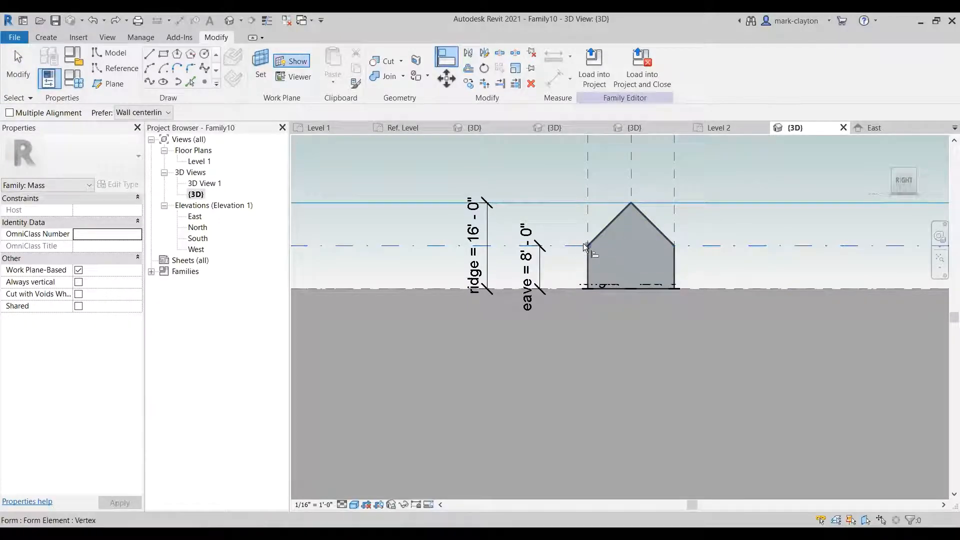
click(587, 244)
click(588, 230)
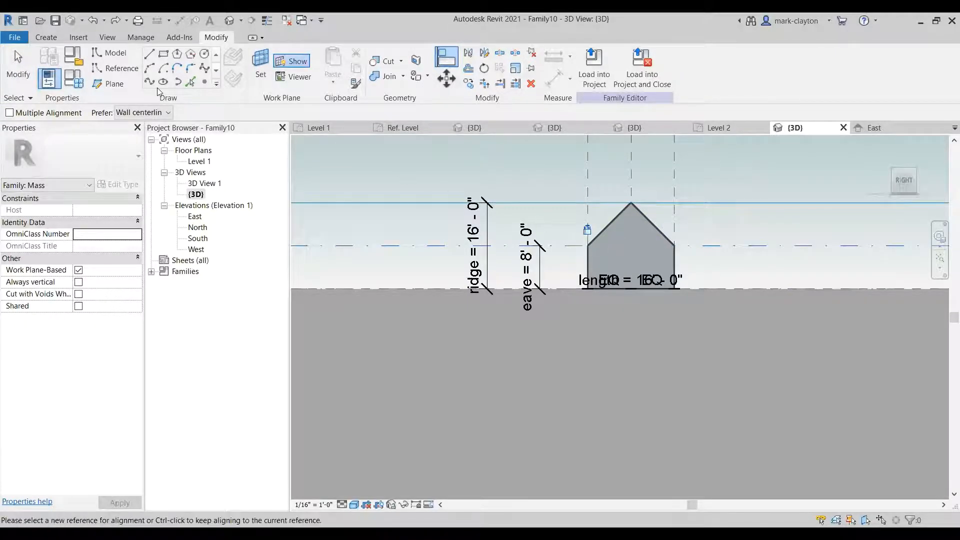
click(18, 65)
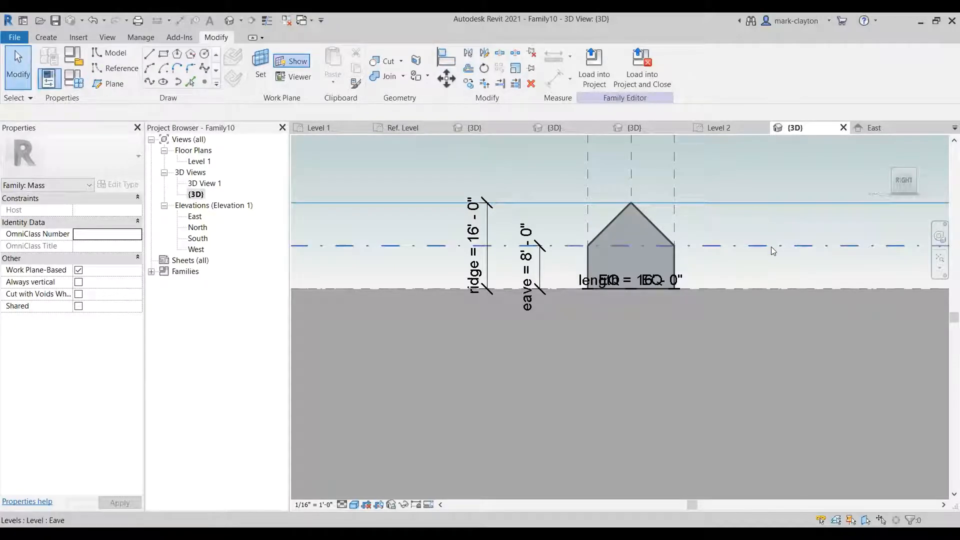
- Raise the Eave level to 12' and the Ridge level to 22' to flex the locked mass
click(756, 245)
drag(756, 245, 758, 224)
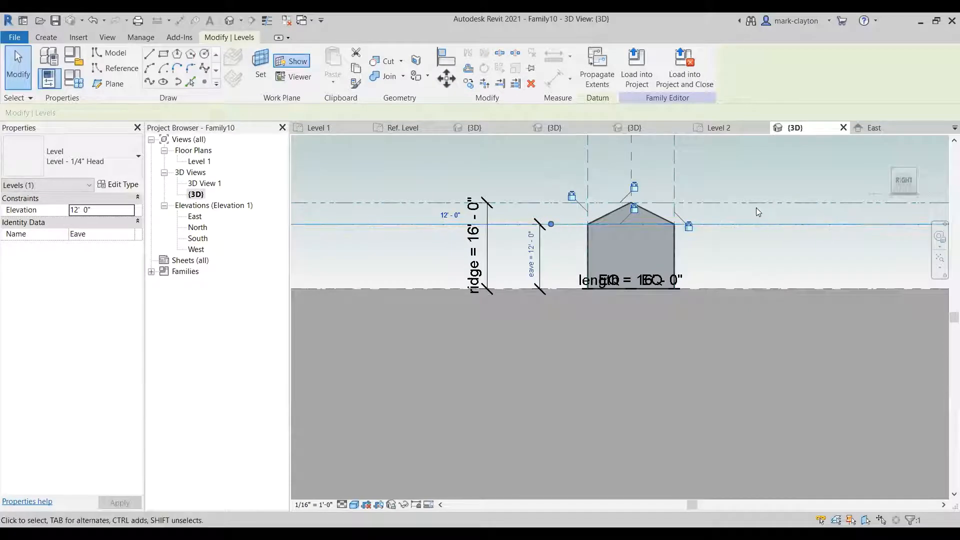
click(749, 202)
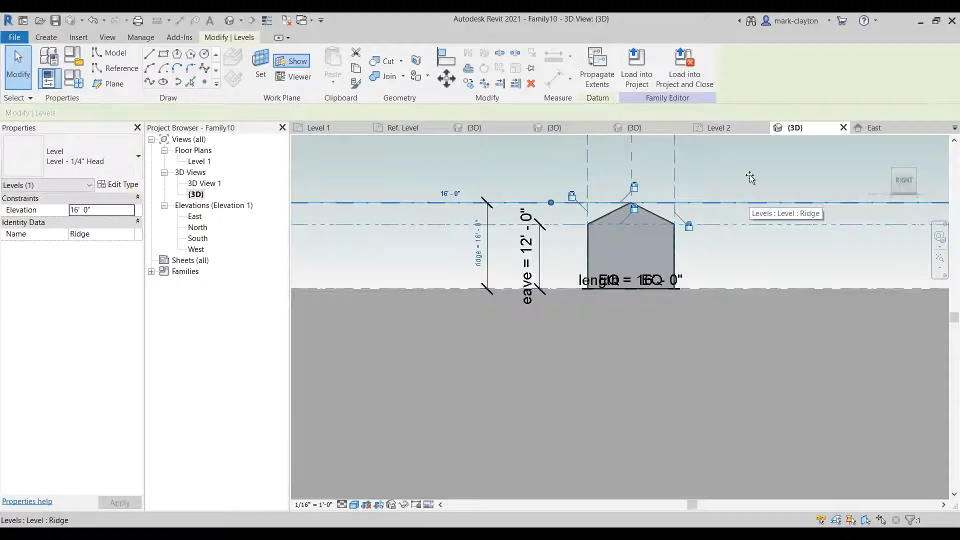
mouse_move(750, 178)
mouse_down()
mouse_move(748, 167)
mouse_move(754, 209)
mouse_move(749, 171)
mouse_up()
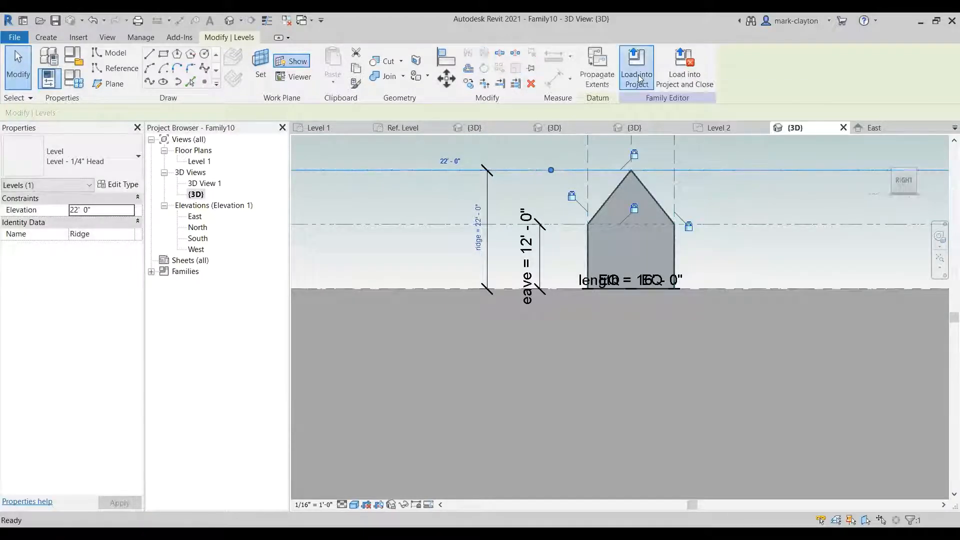
- Load the mass family into Project3 and place an instance on Level 1, southwest of the existing square outline
click(638, 75)
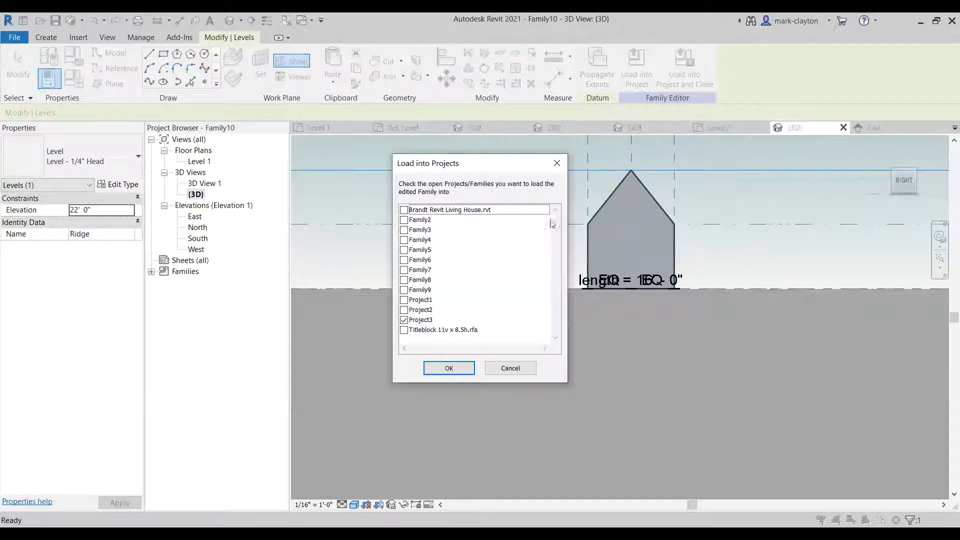
click(449, 368)
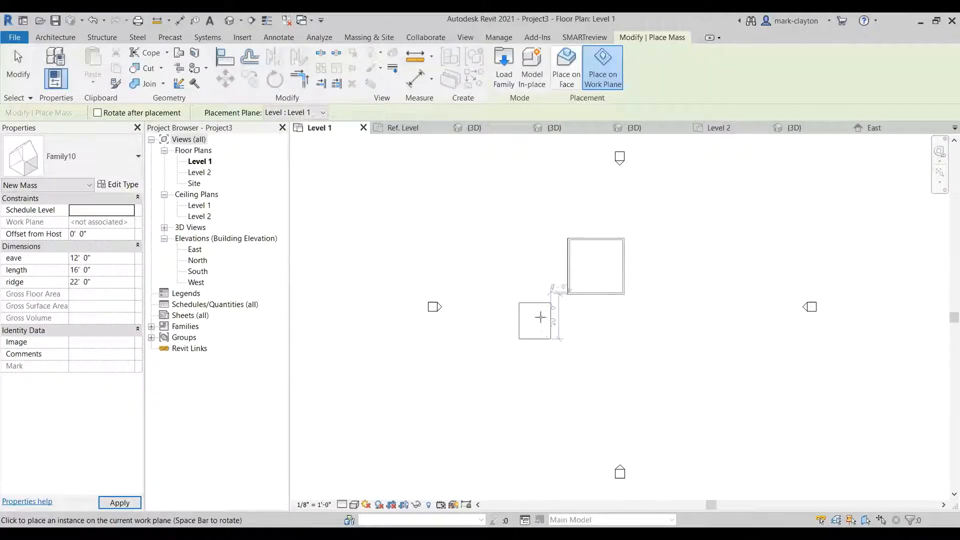
click(521, 328)
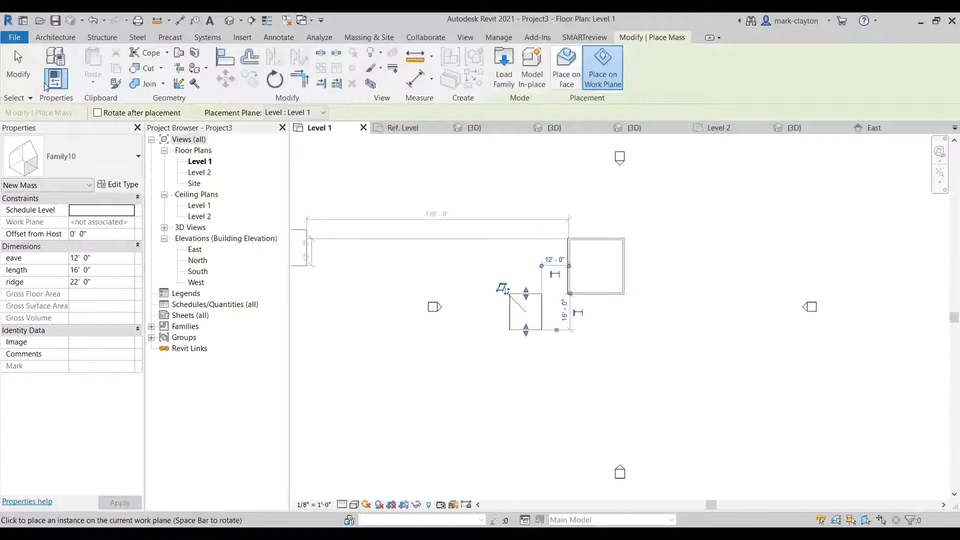
- End mass placement, open the project's {3D} view and select the gable mass to examine its eave, length and ridge parameters
key(Escape)
key(Escape)
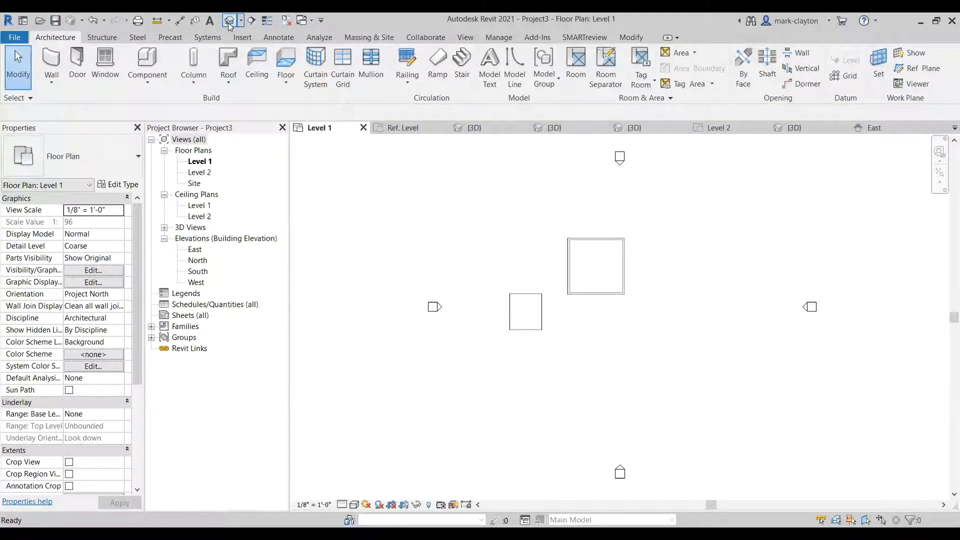
click(164, 228)
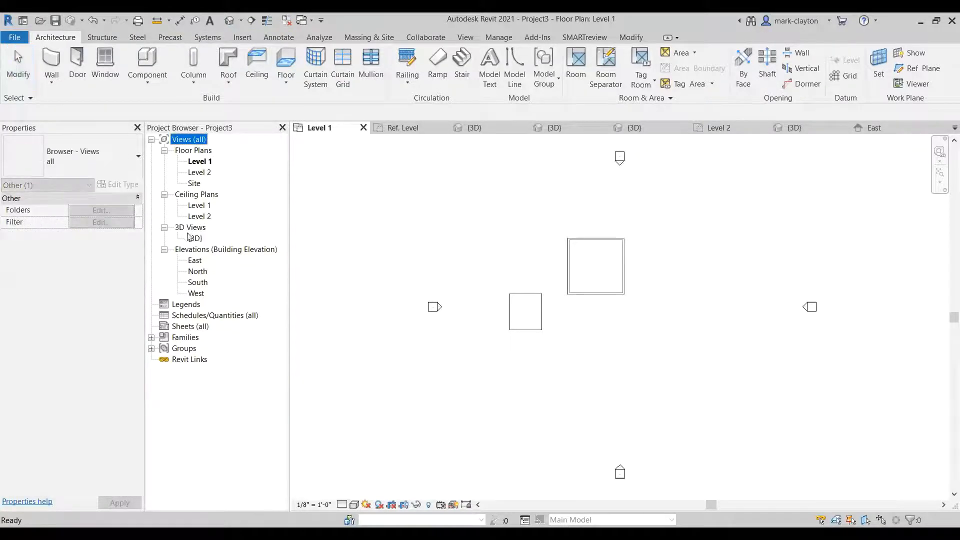
double_click(195, 239)
scroll(749, 336, down, 5)
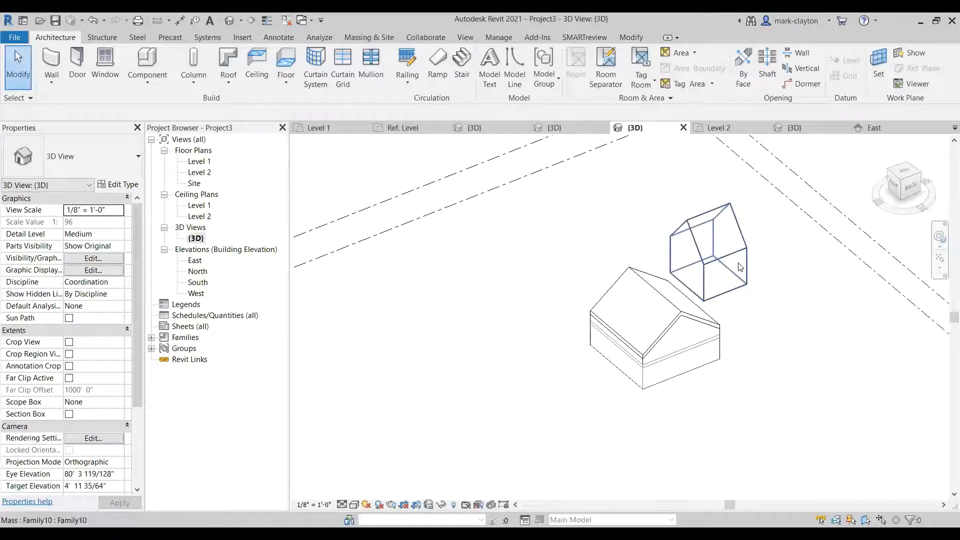
click(740, 268)
scroll(773, 295, up, 3)
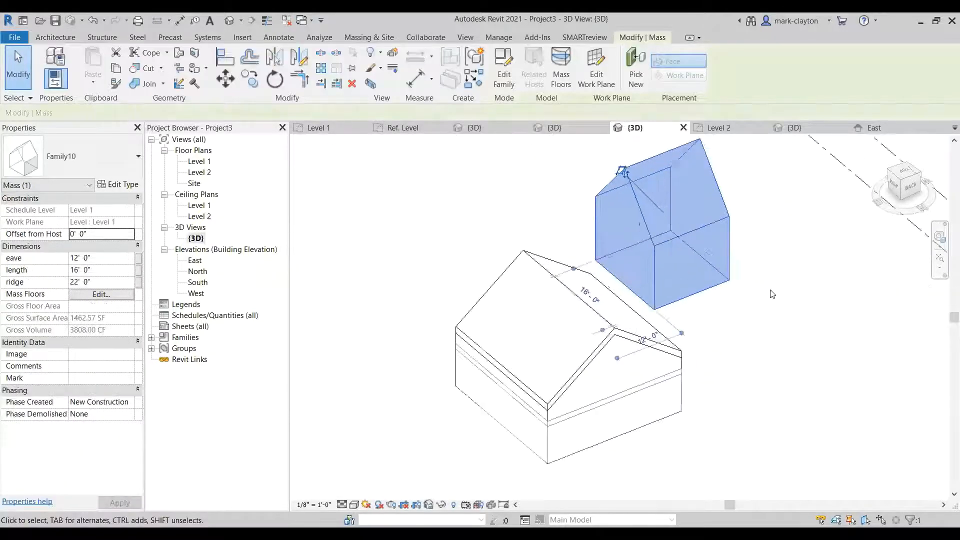
middle_drag(776, 306, 763, 333)
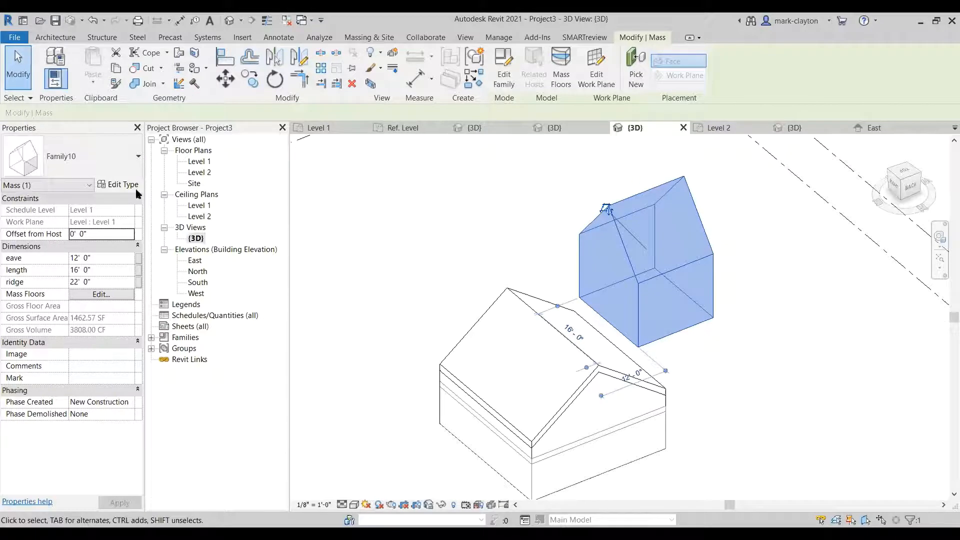
click(112, 258)
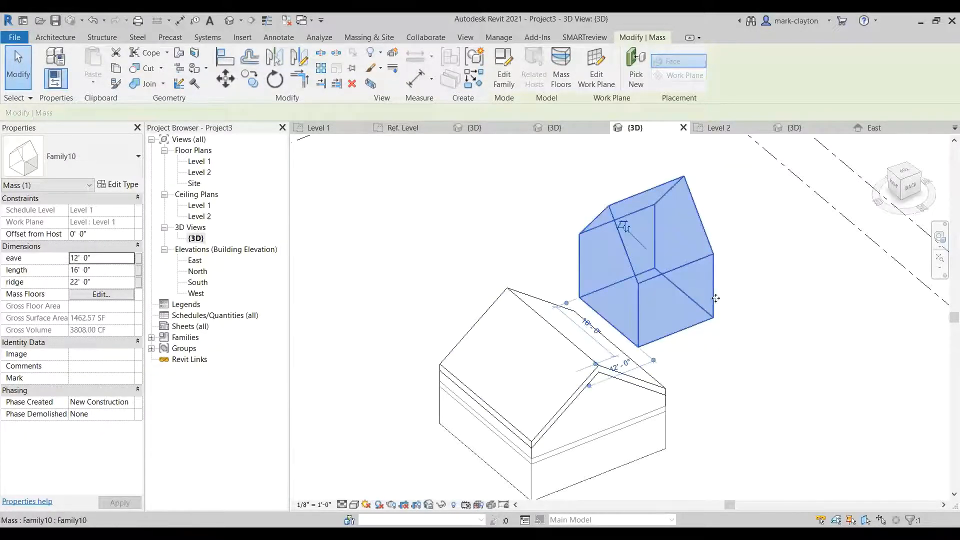
click(742, 290)
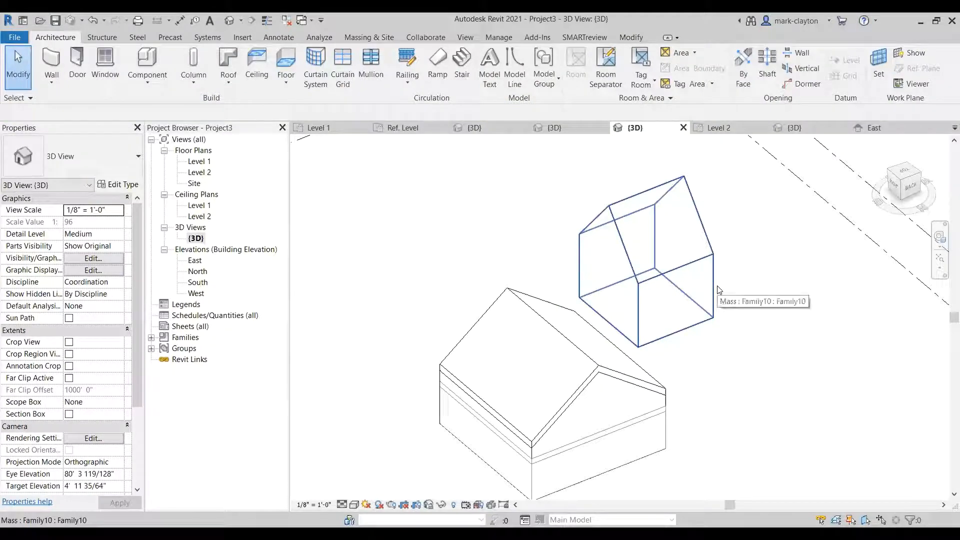
click(698, 335)
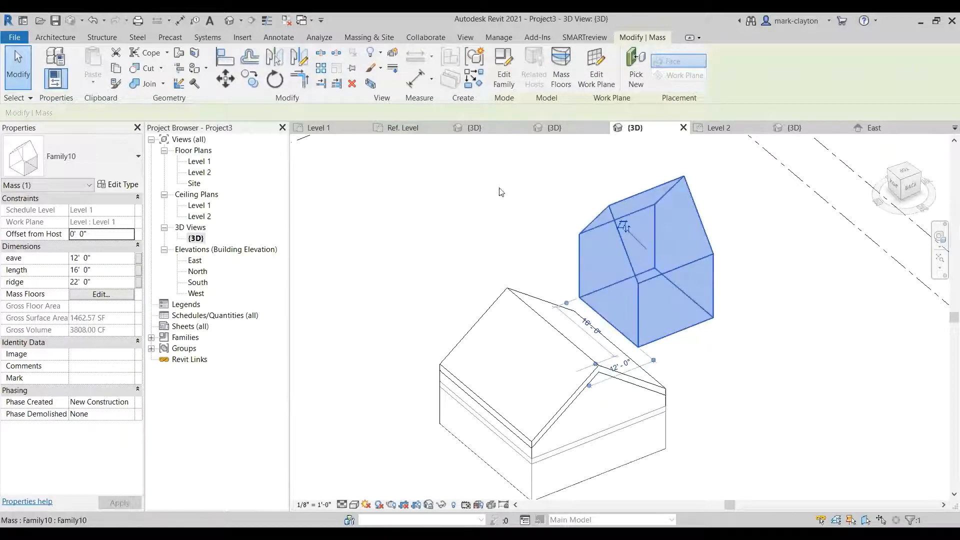
- In the Level 1 floor plan, stretch the gable mass at both ends to a length of about 29' 5"
double_click(205, 165)
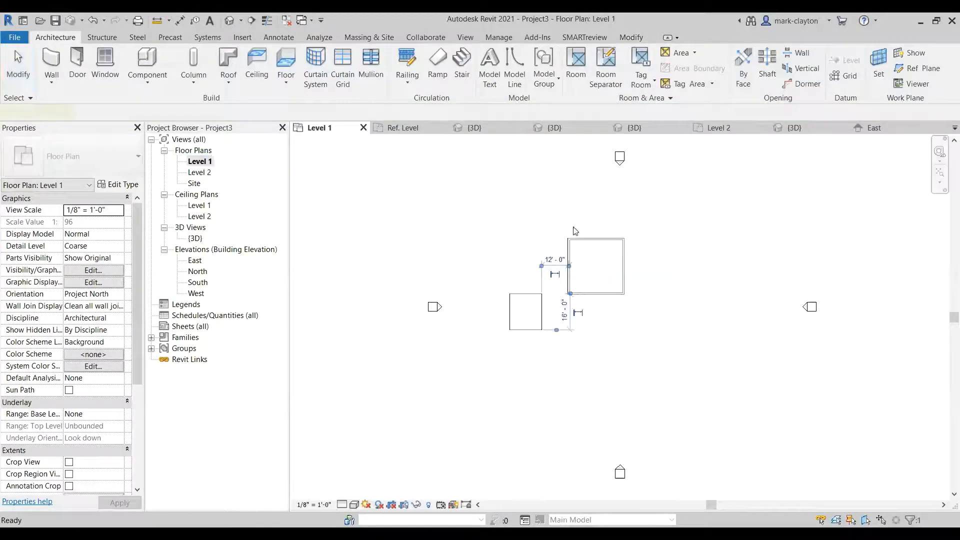
scroll(539, 313, up, 3)
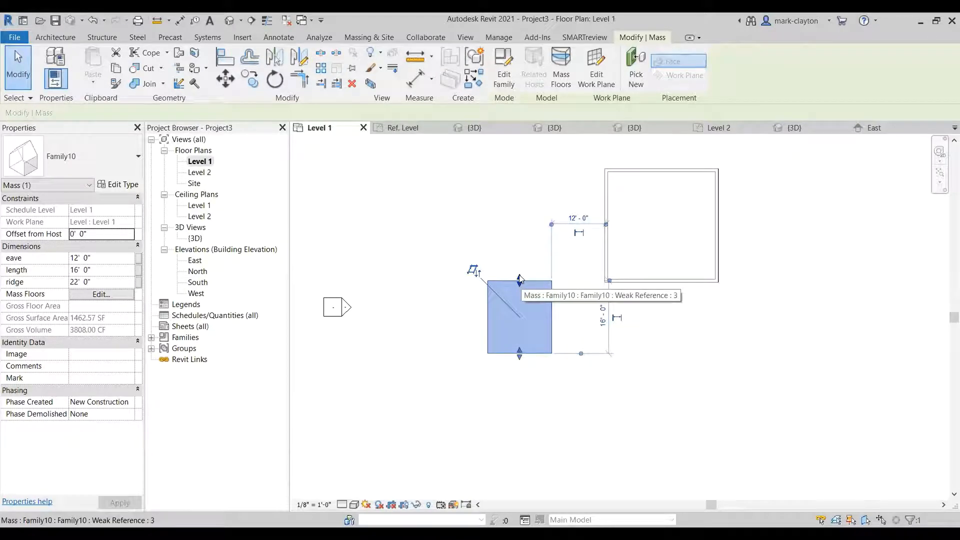
drag(520, 281, 520, 256)
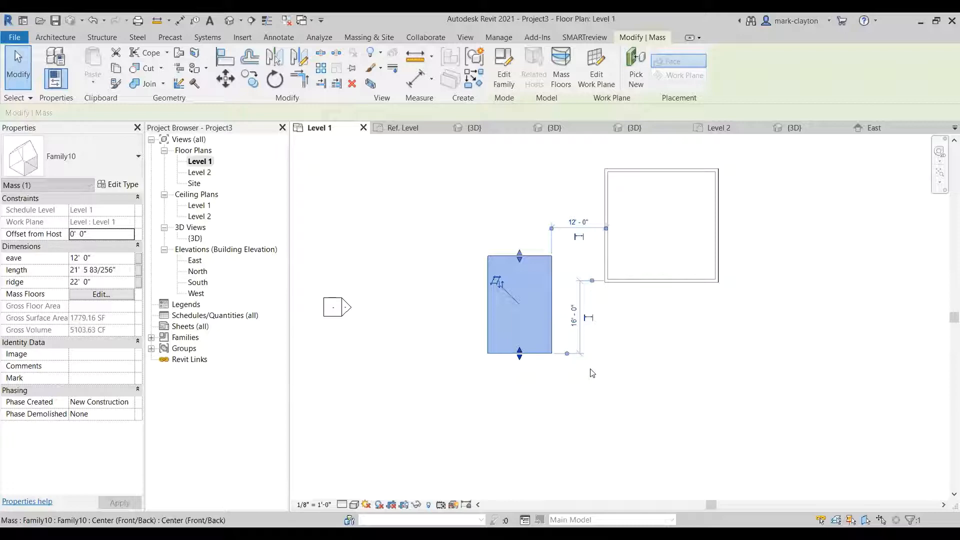
click(662, 367)
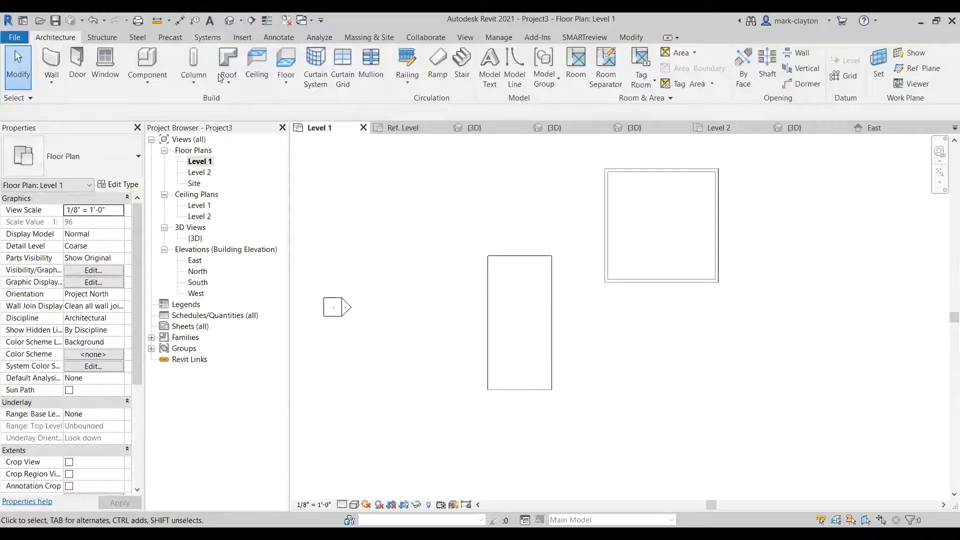
- In the {3D} view, set the gable mass instance's length to 15' and its ridge to 18'
double_click(196, 238)
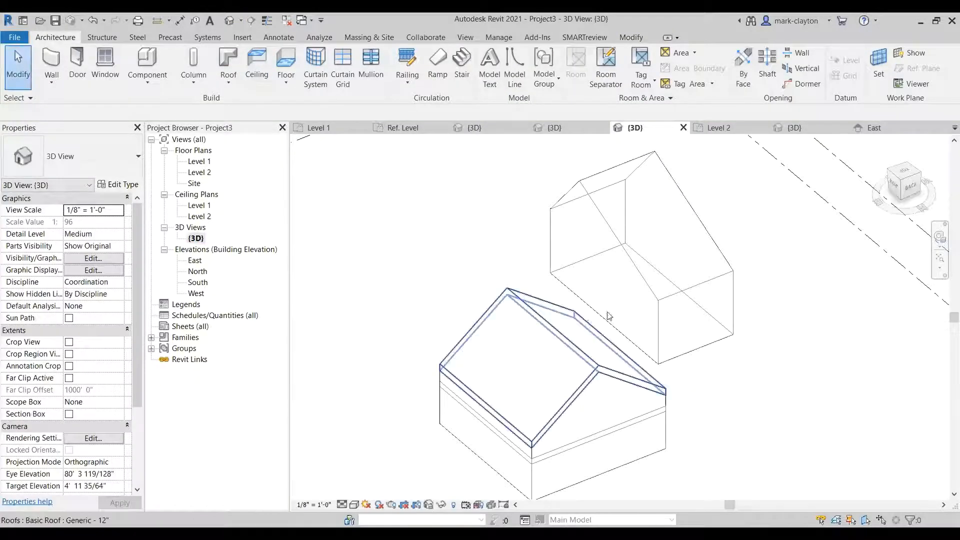
click(707, 311)
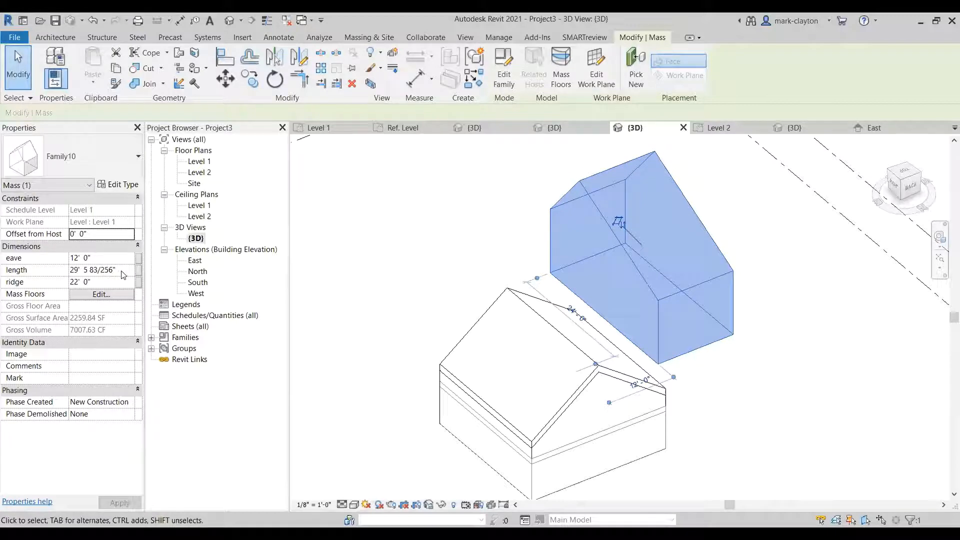
drag(117, 270, 69, 270)
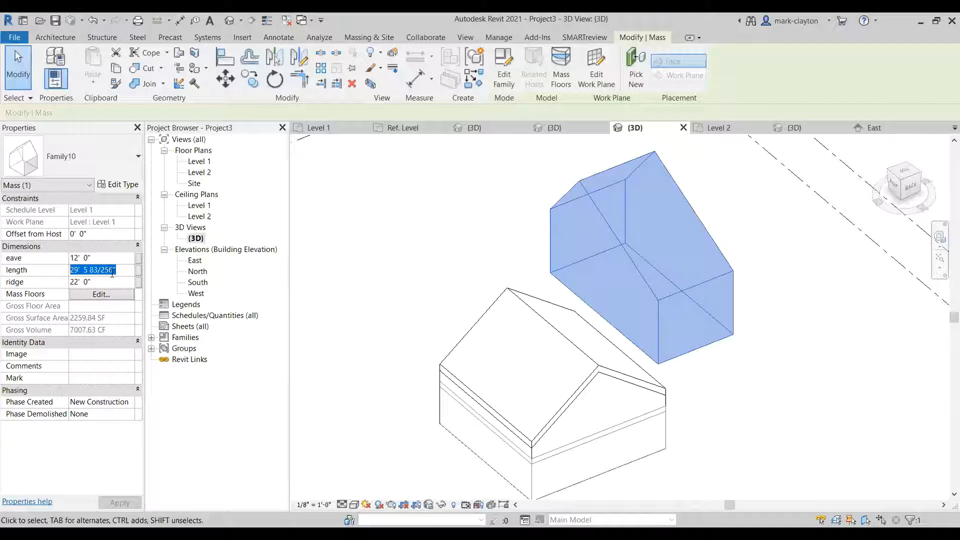
text(15' 0)
key(Return)
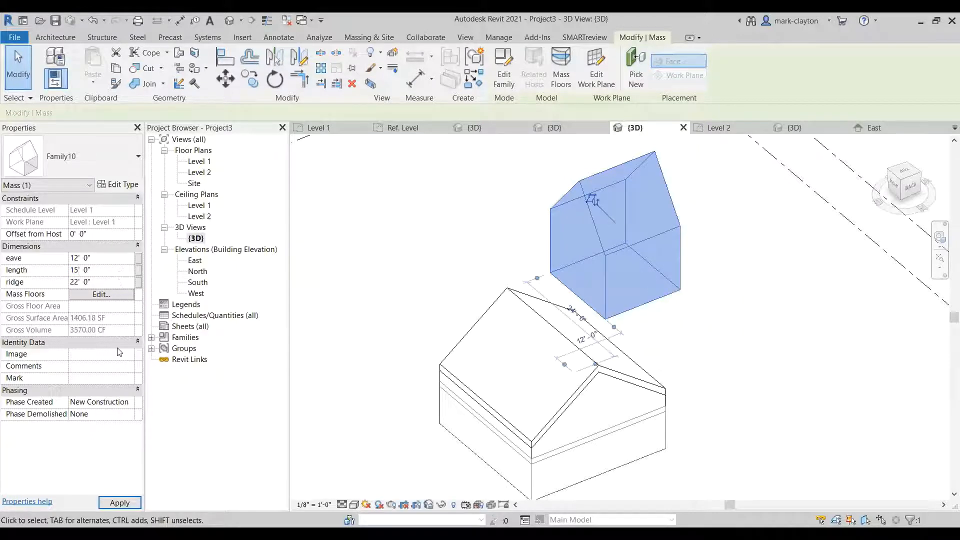
click(104, 283)
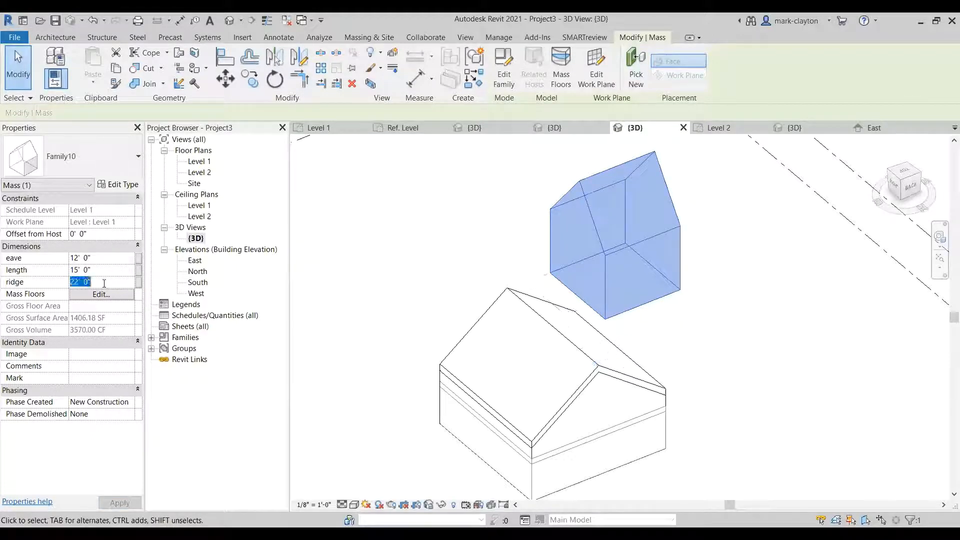
text(18)
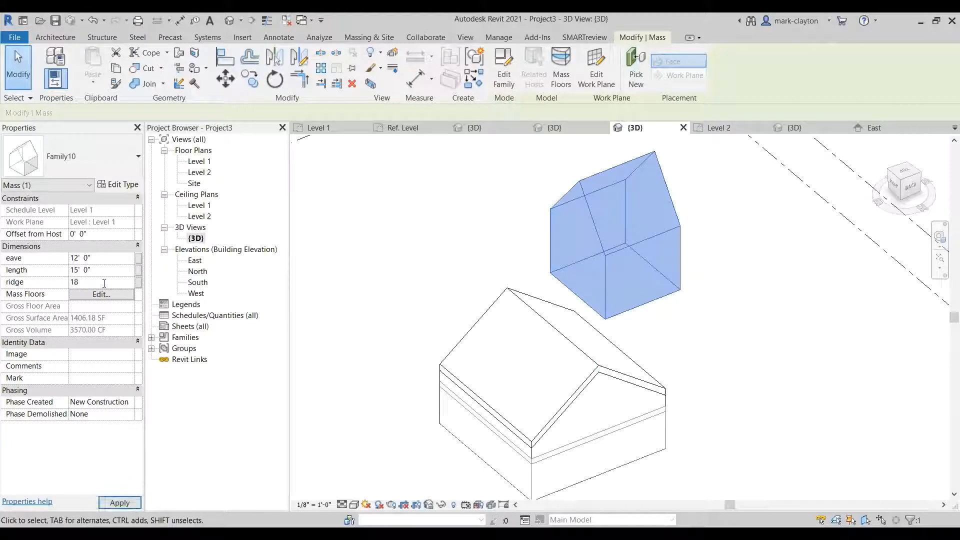
click(733, 194)
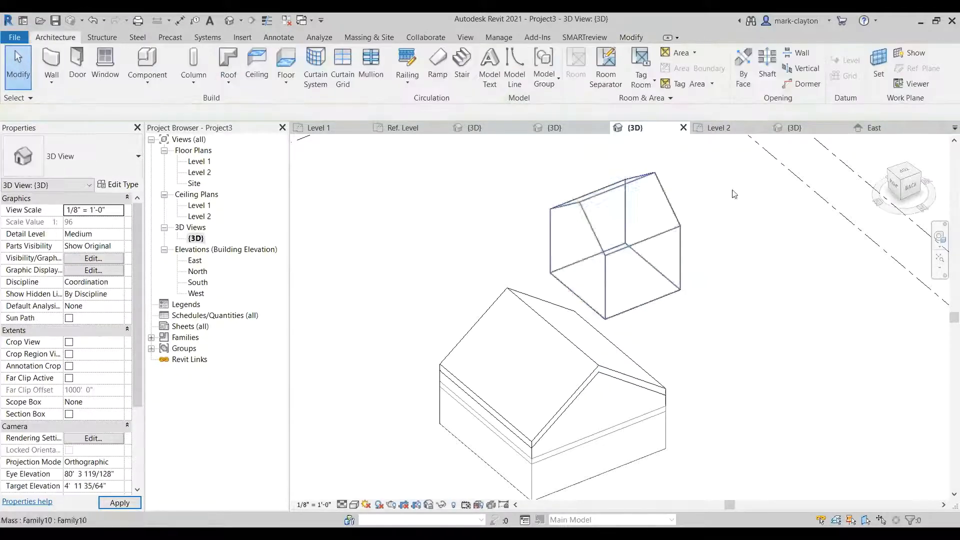
- Set the gable mass instance's ridge to 8' to flex the roof below the eave height
drag(905, 186, 931, 184)
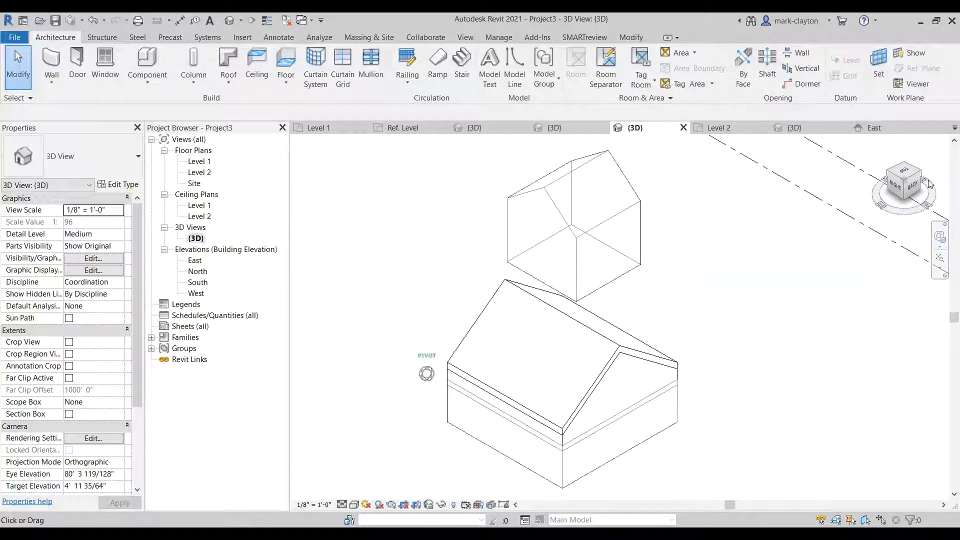
click(897, 186)
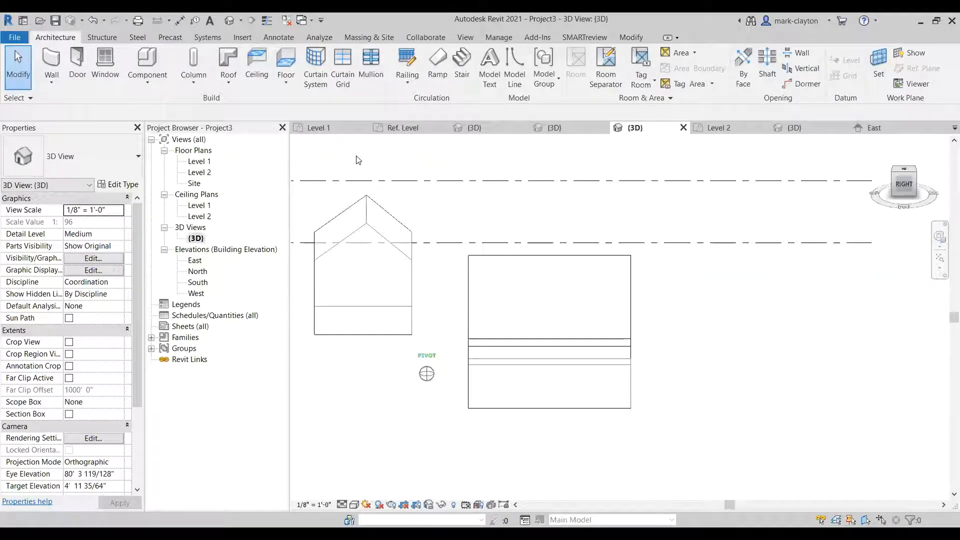
click(896, 176)
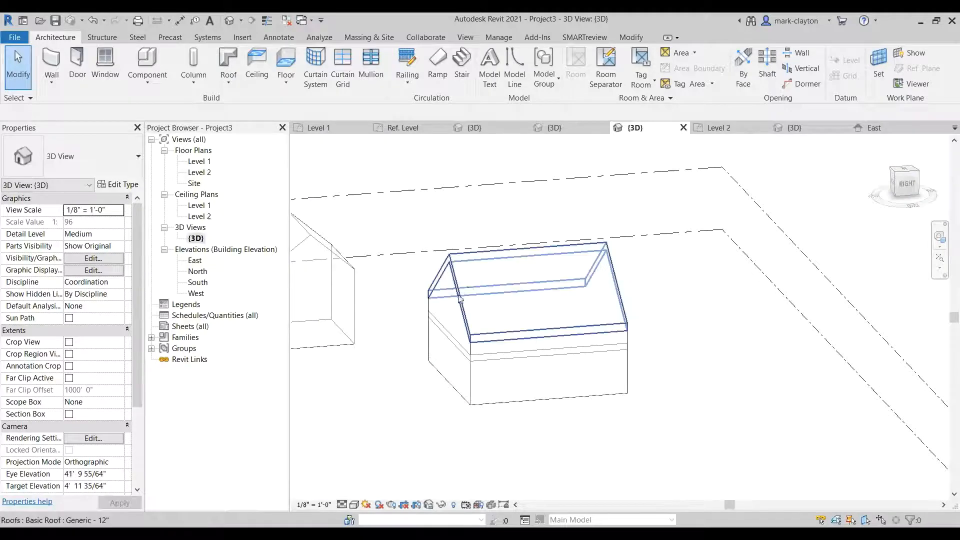
scroll(460, 298, down, 2)
middle_drag(491, 307, 626, 307)
scroll(481, 370, up, 1)
middle_drag(488, 381, 554, 444)
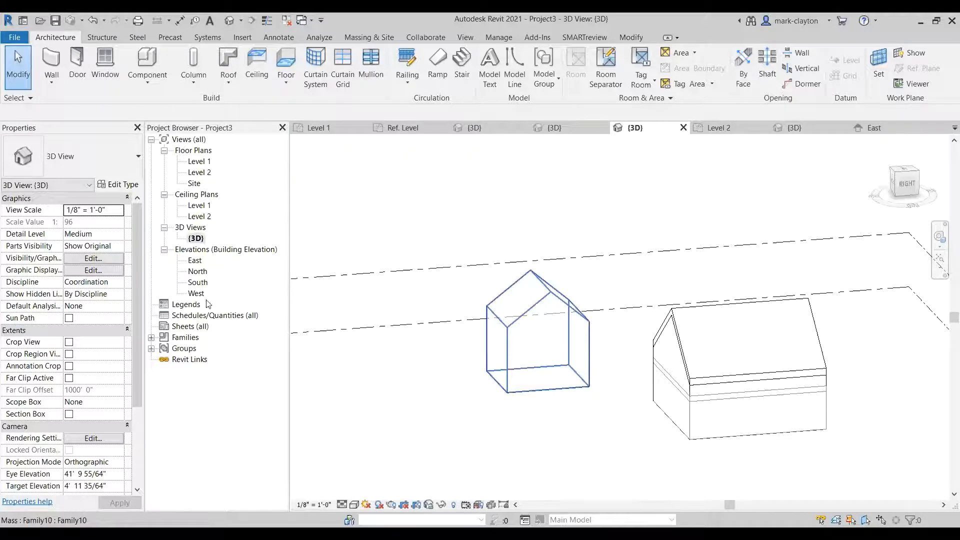
click(537, 311)
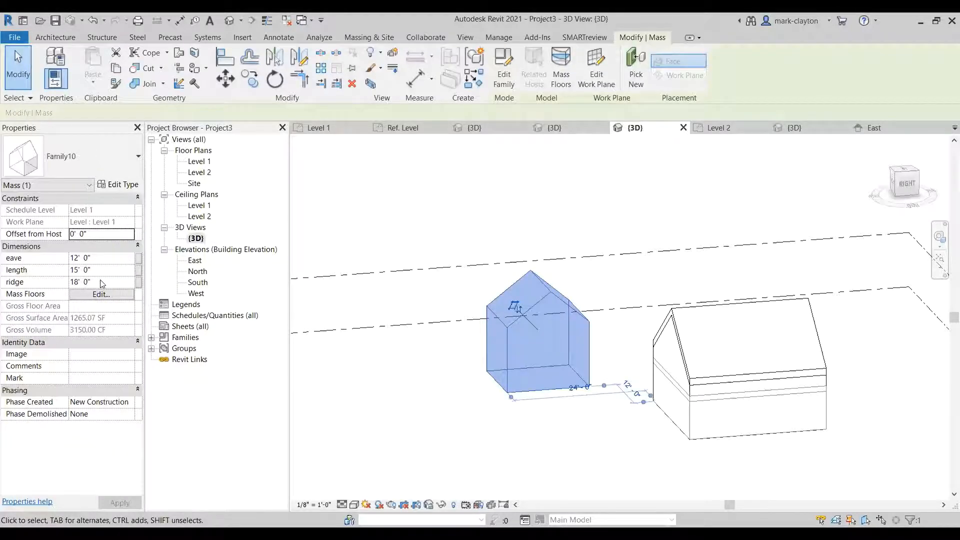
click(102, 282)
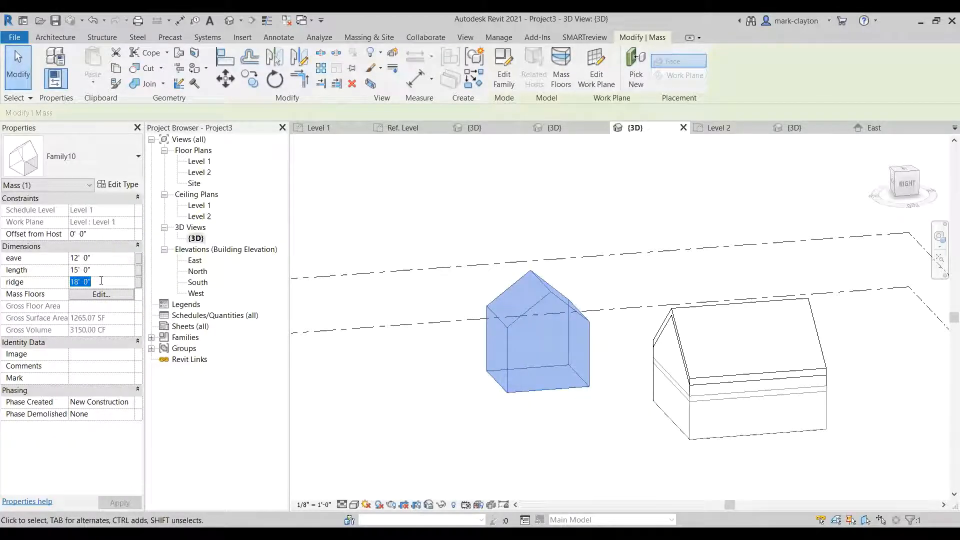
text(8)
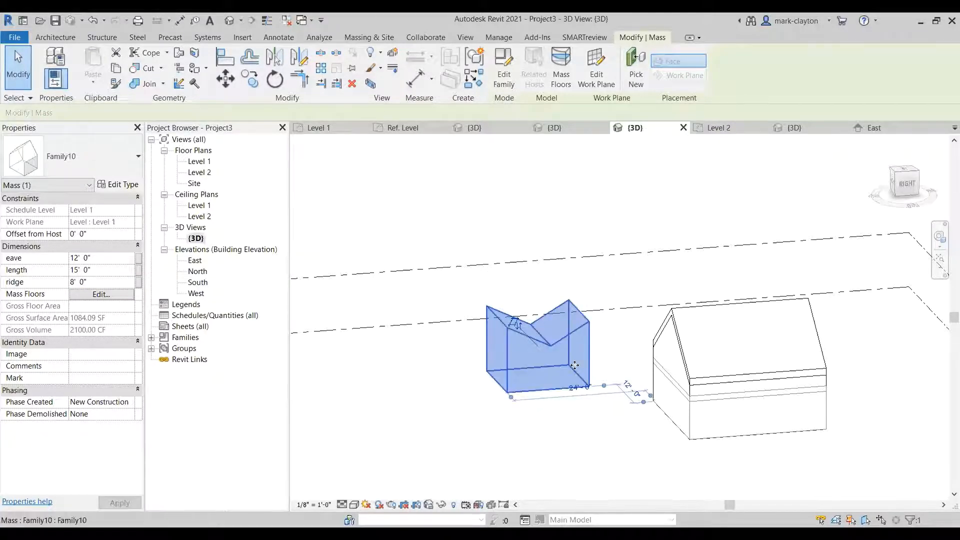
scroll(575, 365, up, 1)
scroll(574, 366, up, 2)
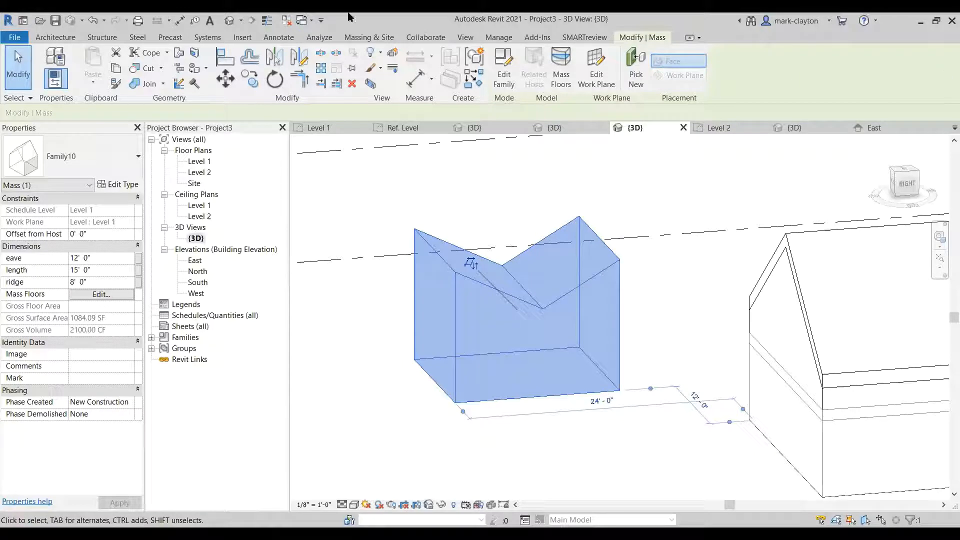
- Switch to the Family10 {3D} view and save the mass family on the Desktop as "one room"
click(311, 20)
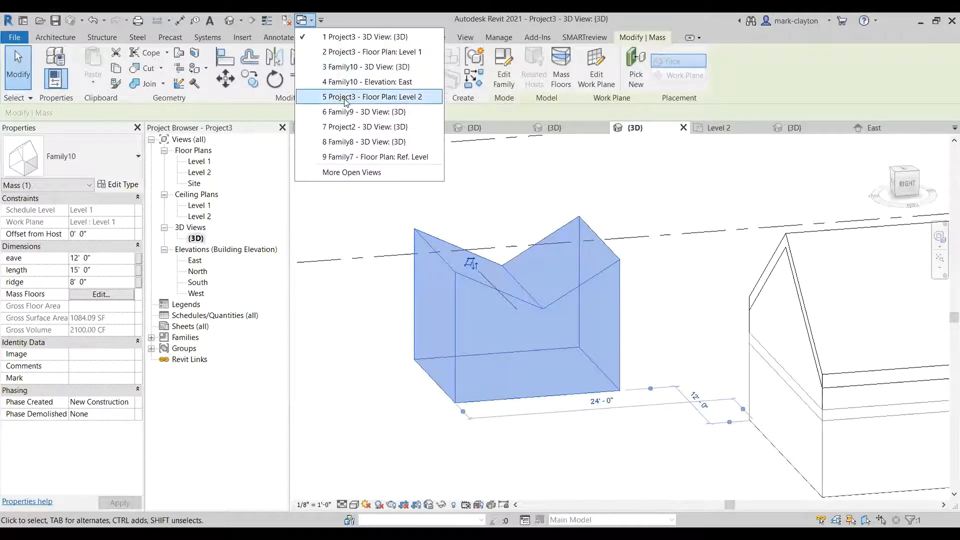
click(354, 68)
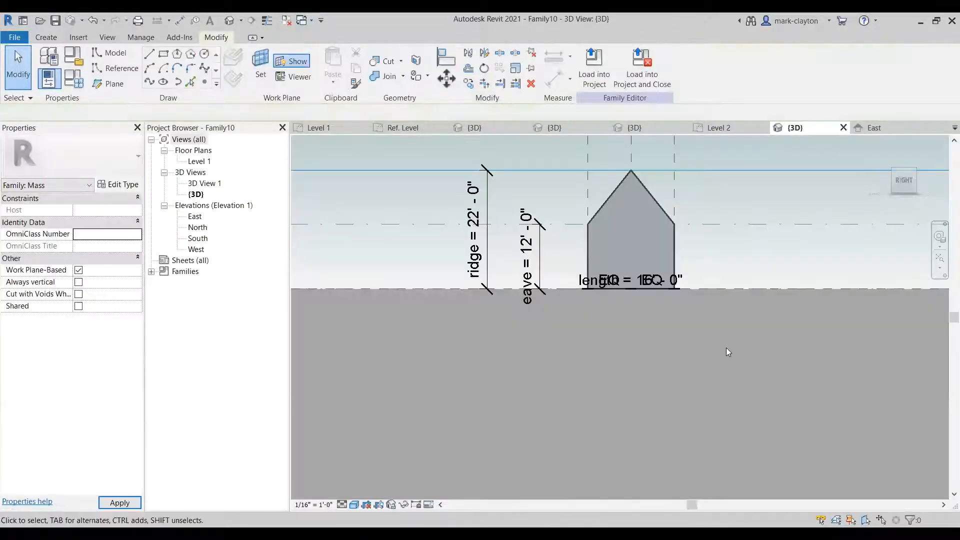
scroll(733, 361, down, 1)
middle_drag(733, 360, 724, 421)
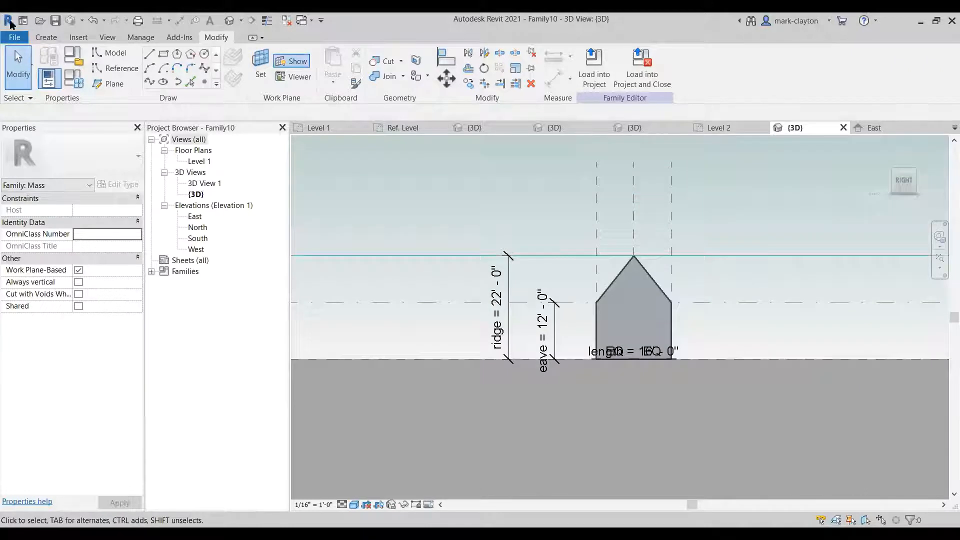
click(15, 38)
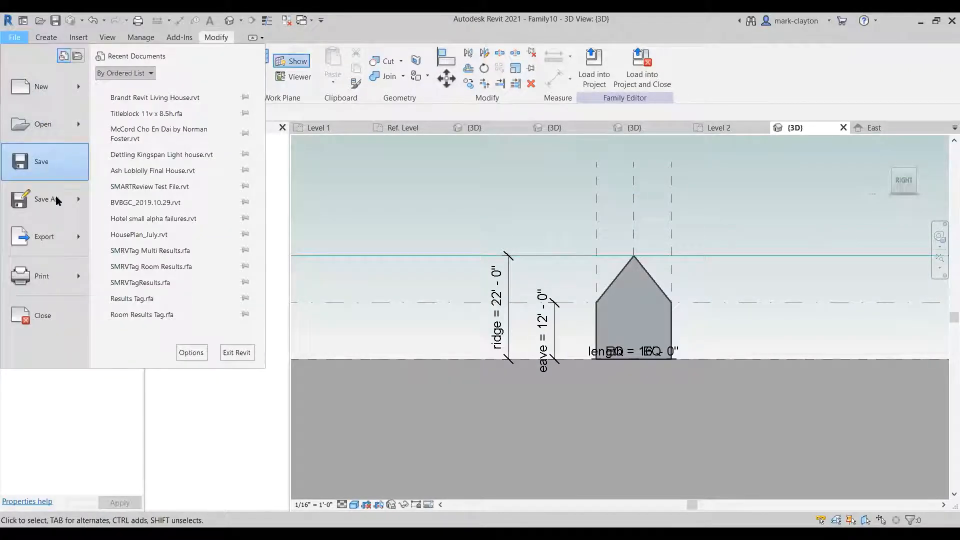
mouse_move(57, 200)
click(130, 179)
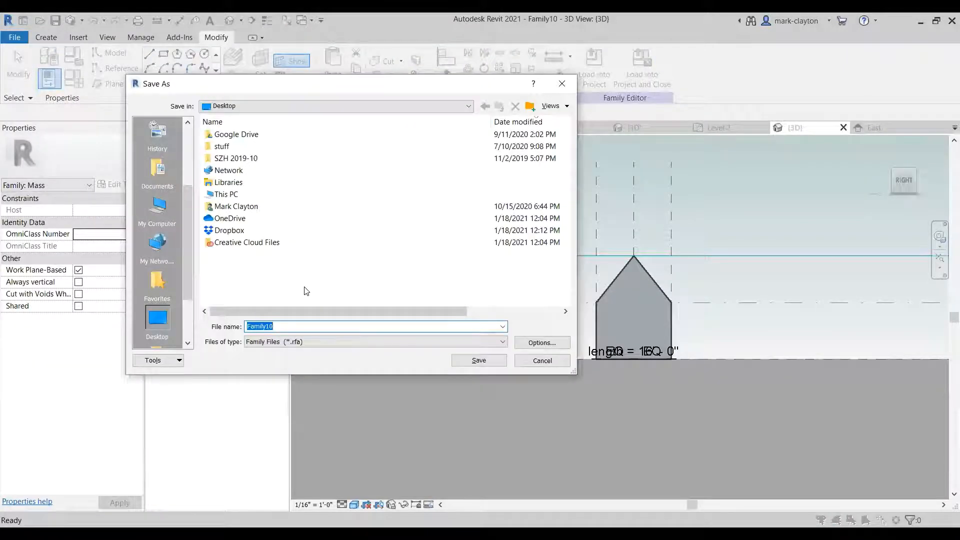
text(one room)
click(480, 361)
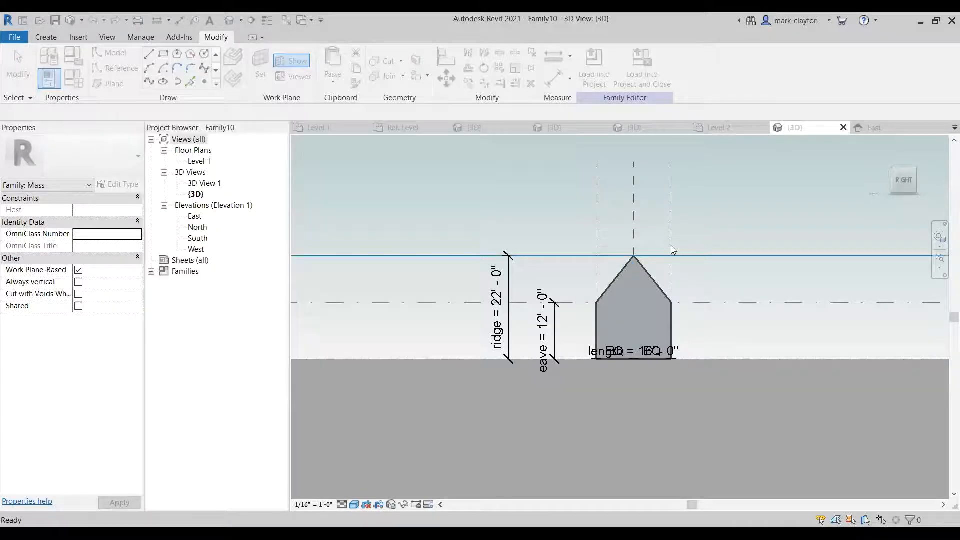
click(638, 274)
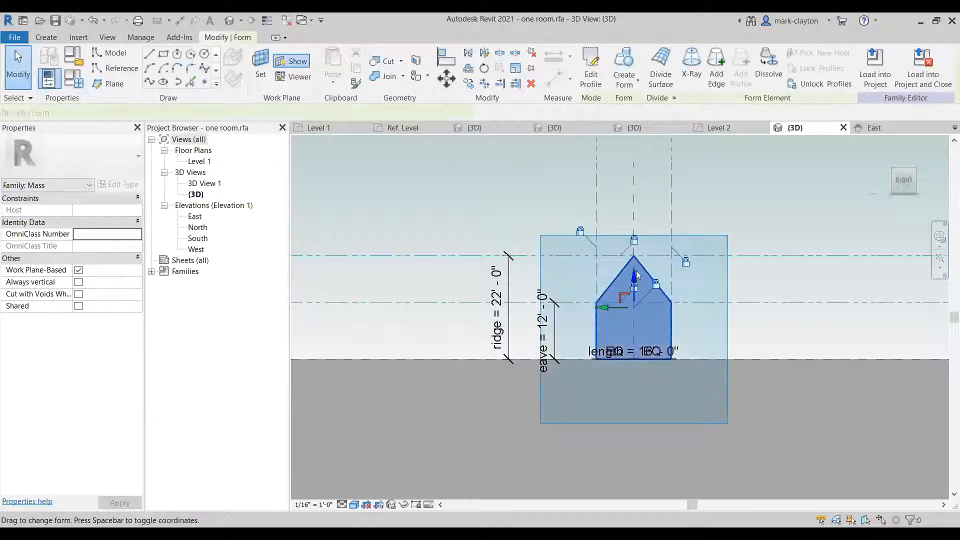
key(Escape)
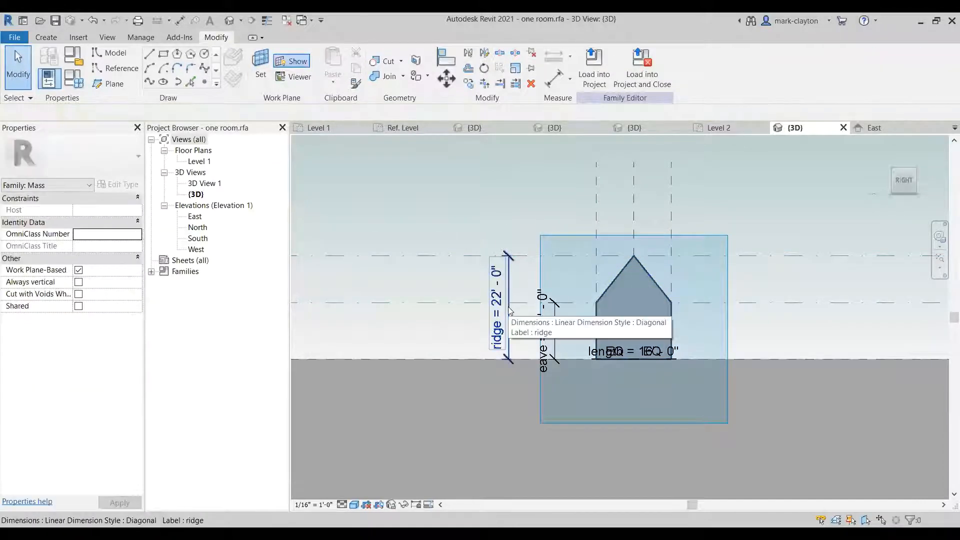
- Delete the ridge dimension and add an aligned dimension between the eave level and the ridge level instead
click(509, 296)
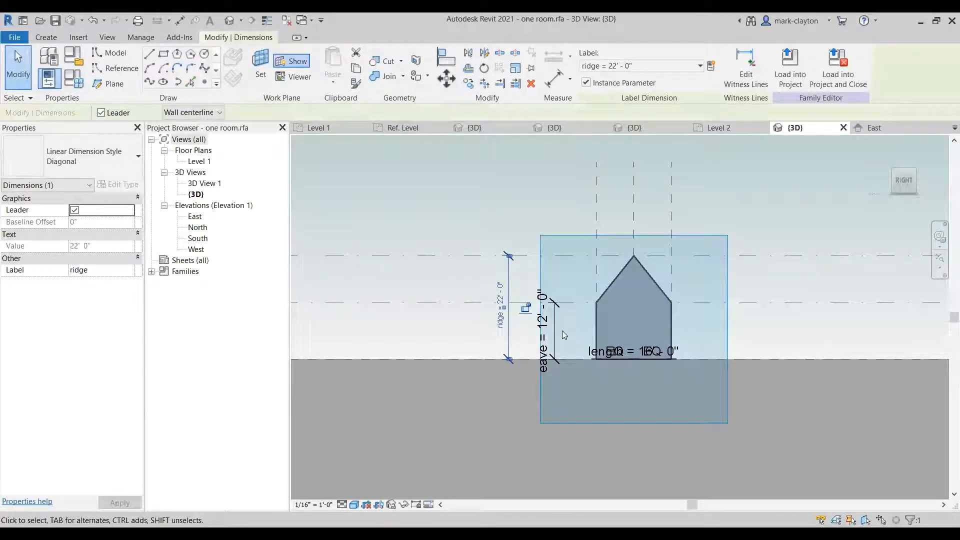
key(Delete)
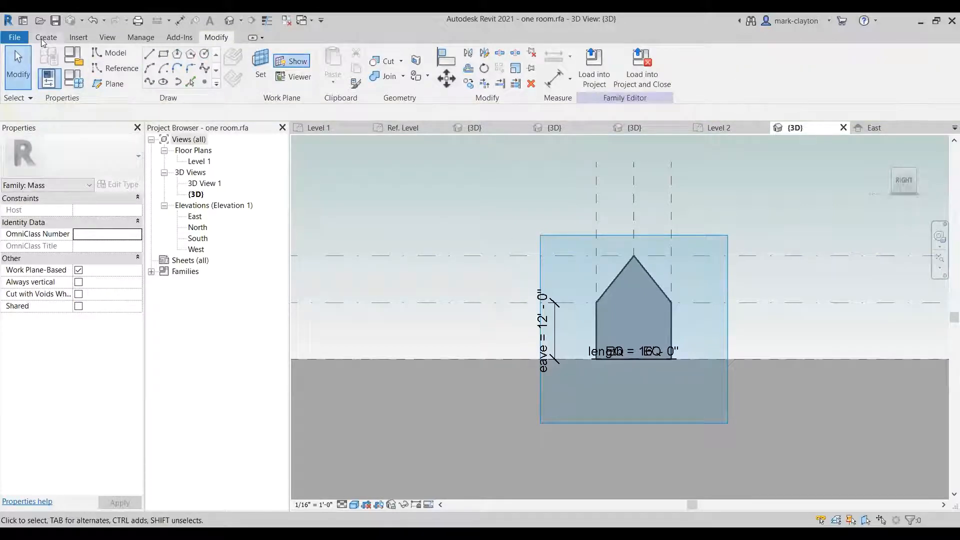
click(379, 65)
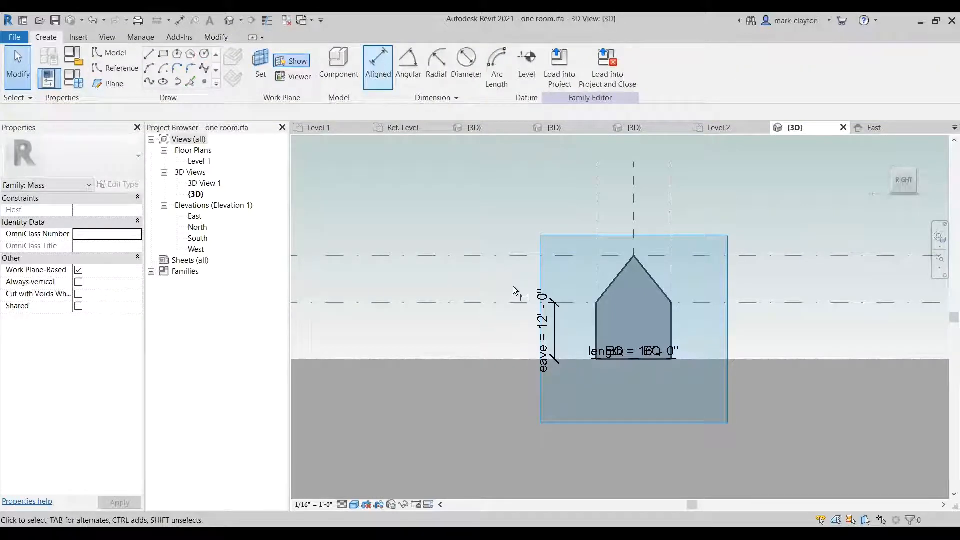
click(514, 303)
click(512, 255)
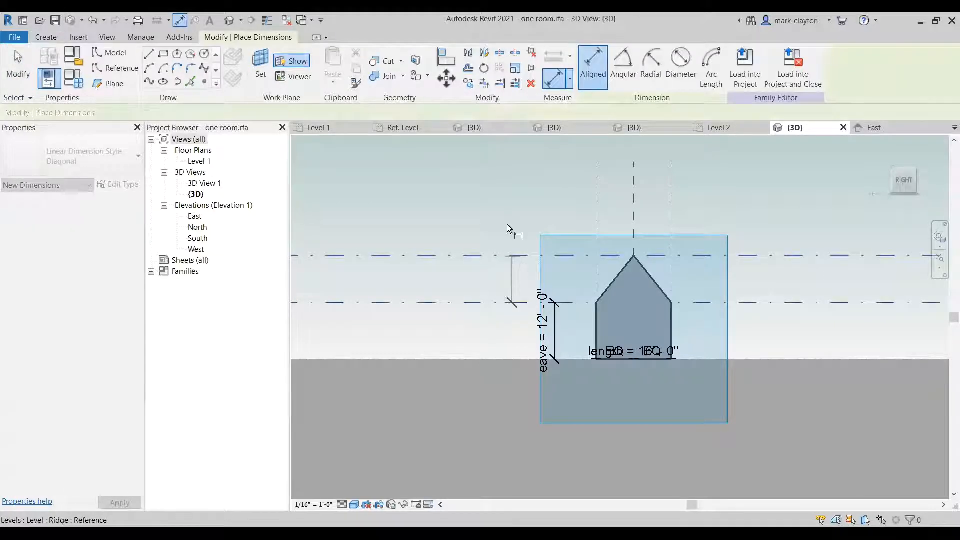
click(506, 220)
click(20, 70)
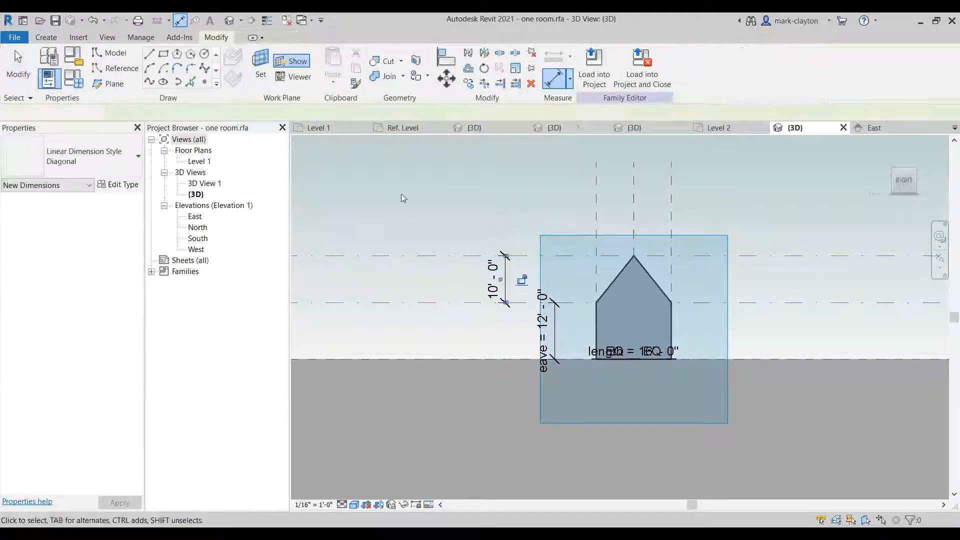
- Label the new dimension between the eave and ridge levels with the existing ridge parameter
click(509, 281)
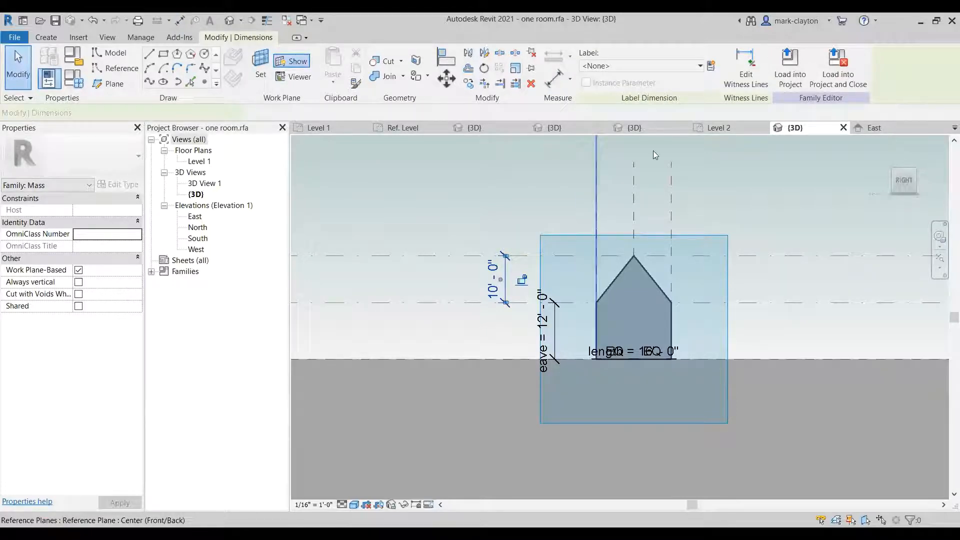
click(711, 65)
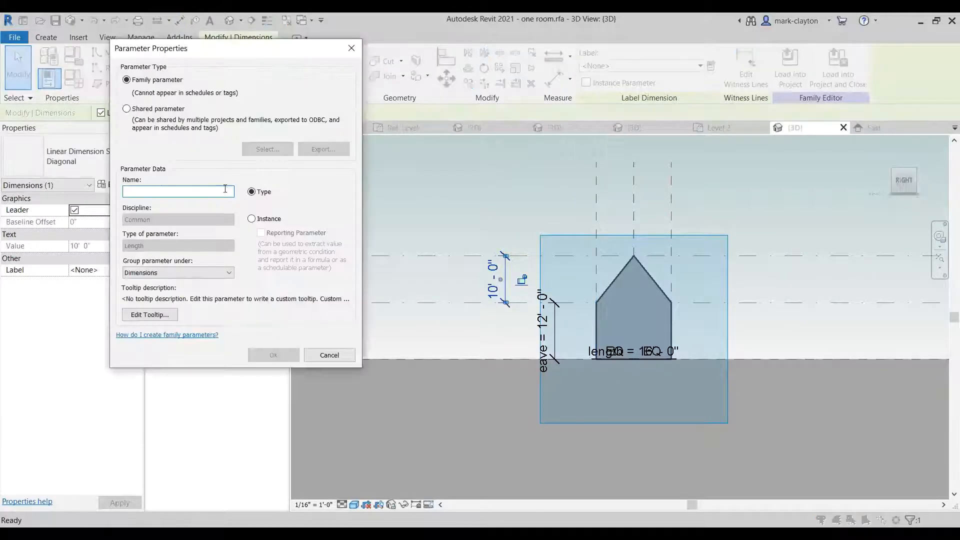
click(329, 355)
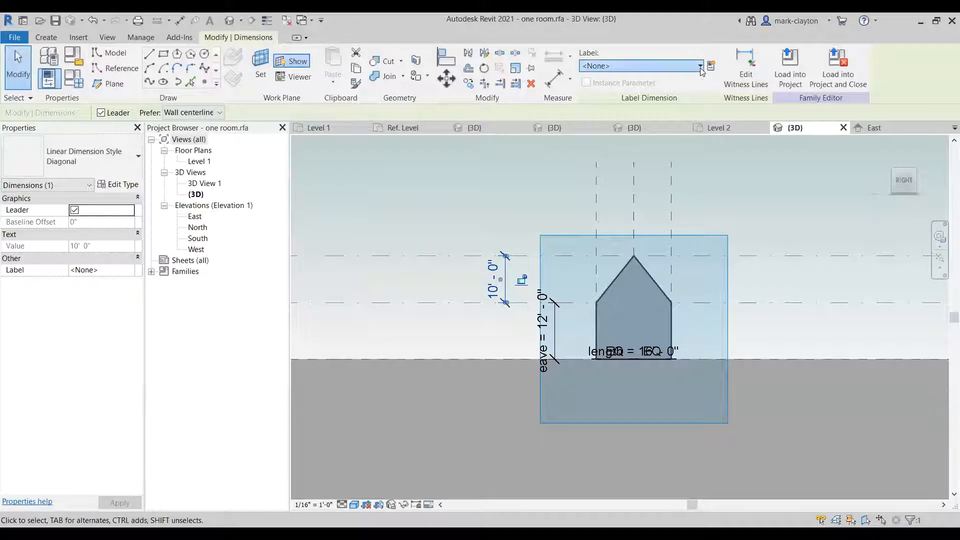
click(688, 65)
click(645, 153)
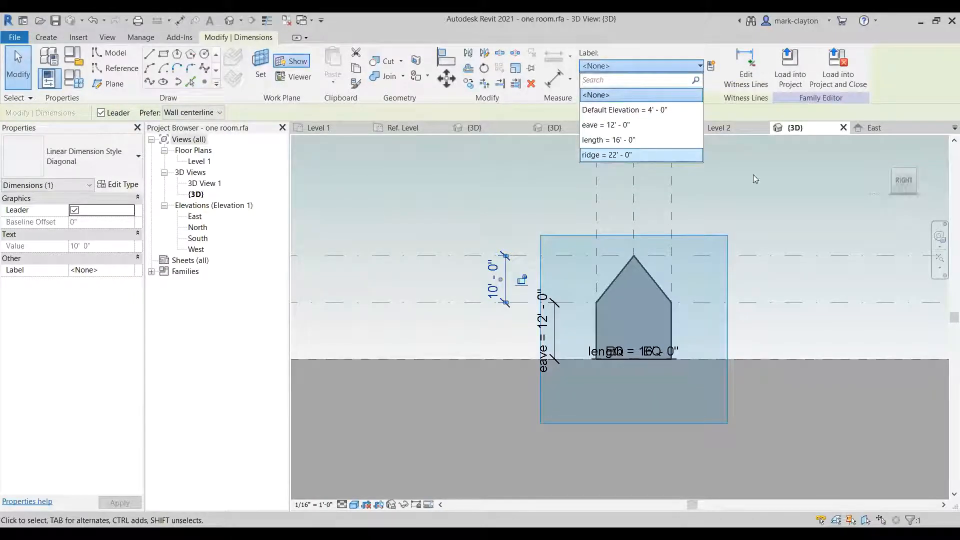
click(879, 214)
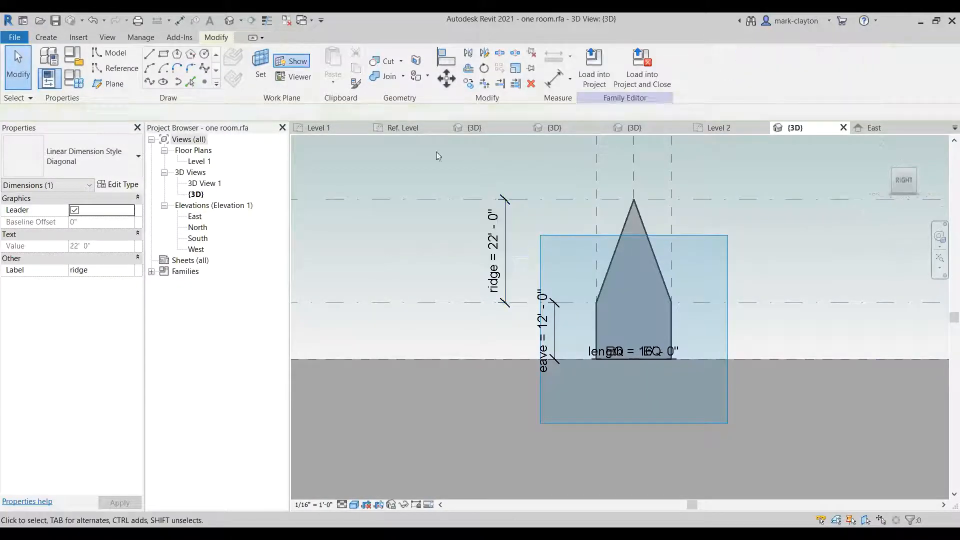
- Load the one room family into Project3 and place an instance beside the existing masses in the Level 1 floor plan
click(594, 78)
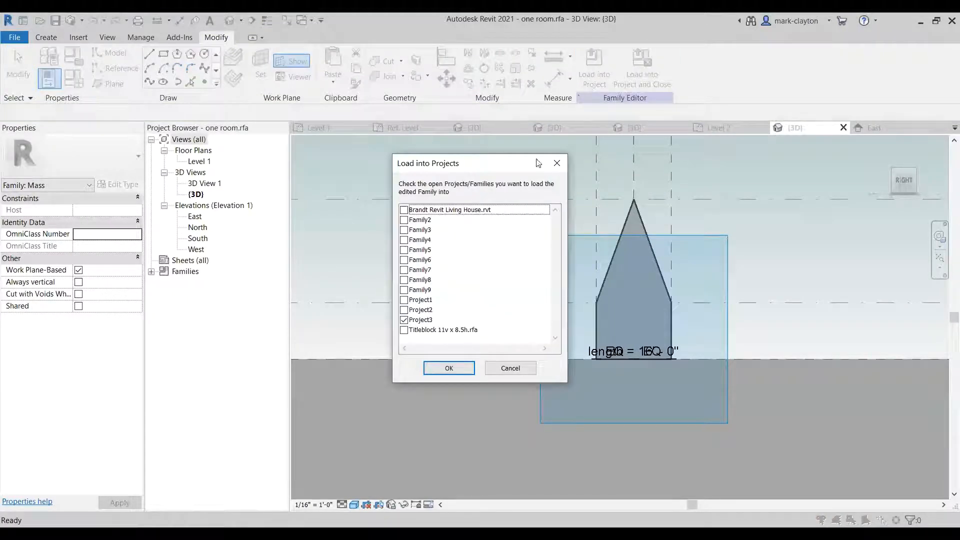
click(463, 370)
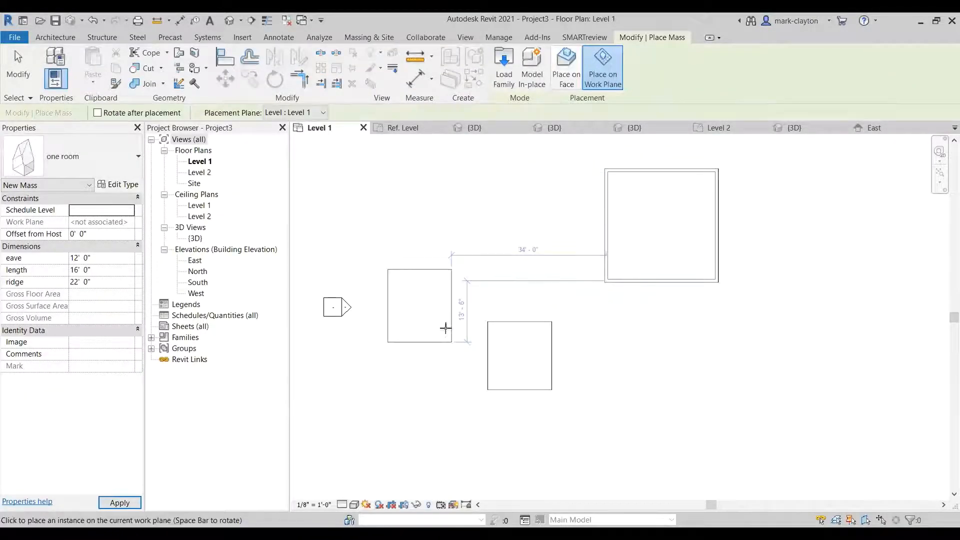
click(444, 327)
click(16, 66)
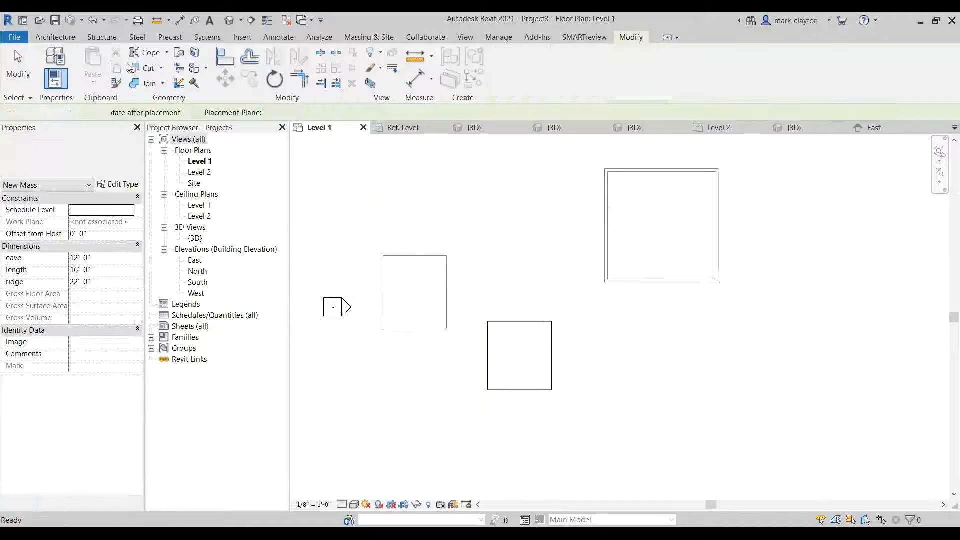
- In the project's {3D} view, set the new one room mass instance's ridge to 10'
double_click(196, 238)
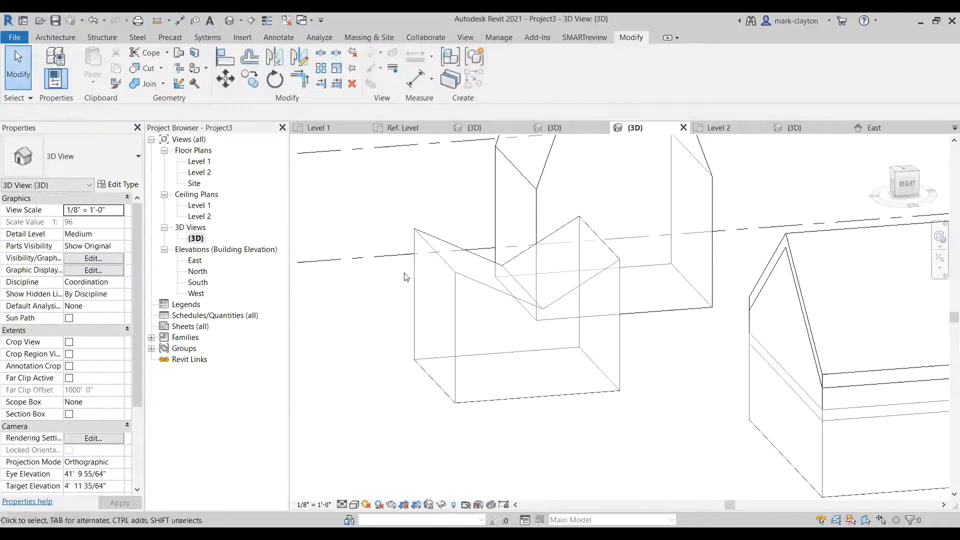
scroll(709, 316, down, 2)
middle_drag(692, 326, 615, 363)
scroll(616, 362, down, 1)
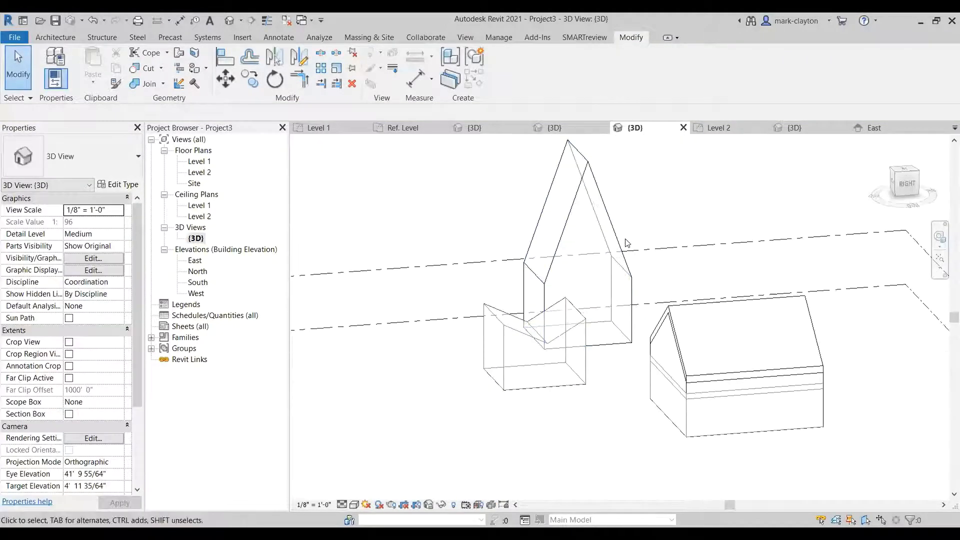
click(542, 206)
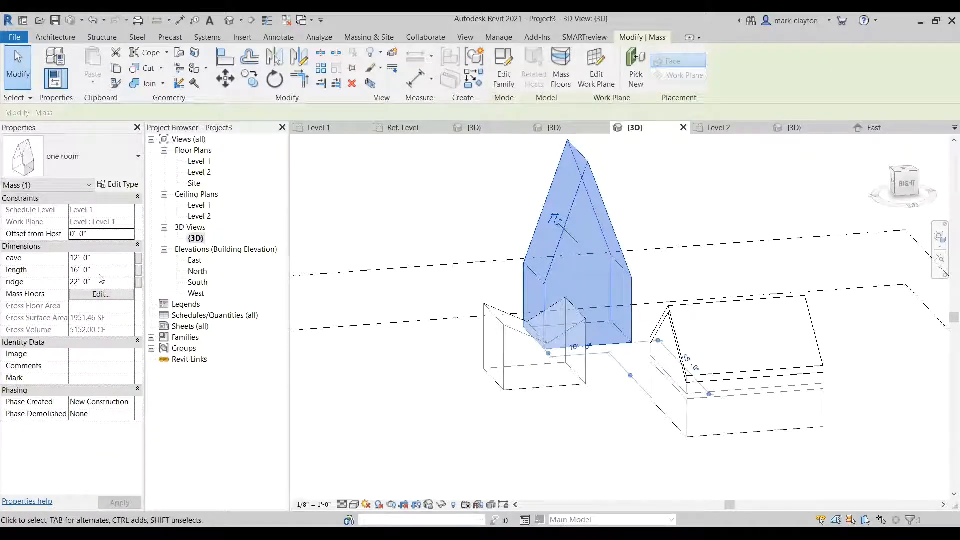
click(113, 283)
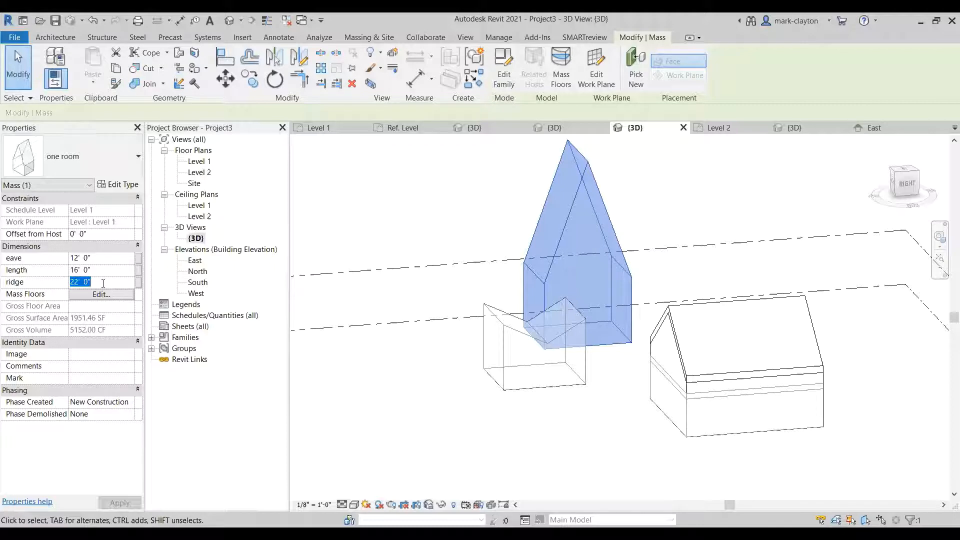
text(1)
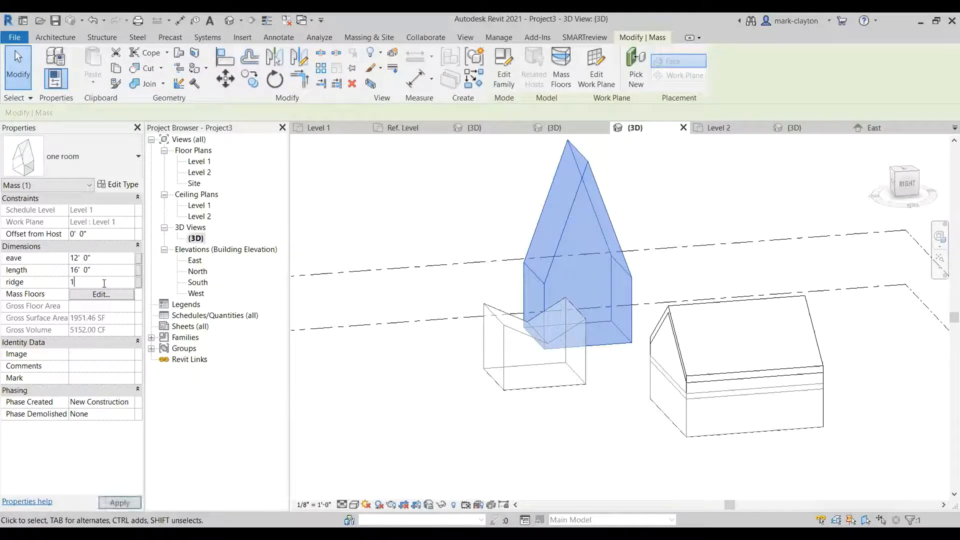
text(0)
key(Return)
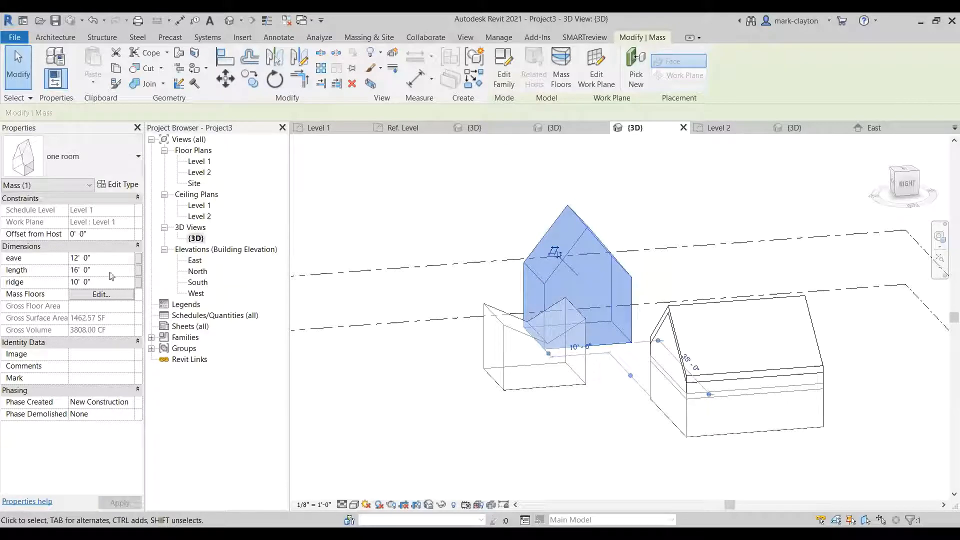
key(Escape)
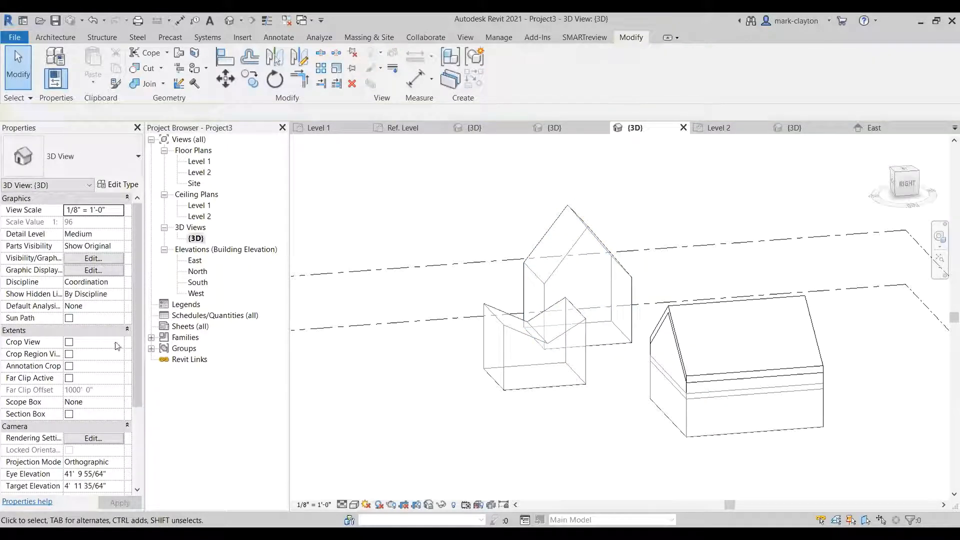
- Try to set the one room mass instance's ridge to a negative value, -2'
click(551, 248)
click(108, 282)
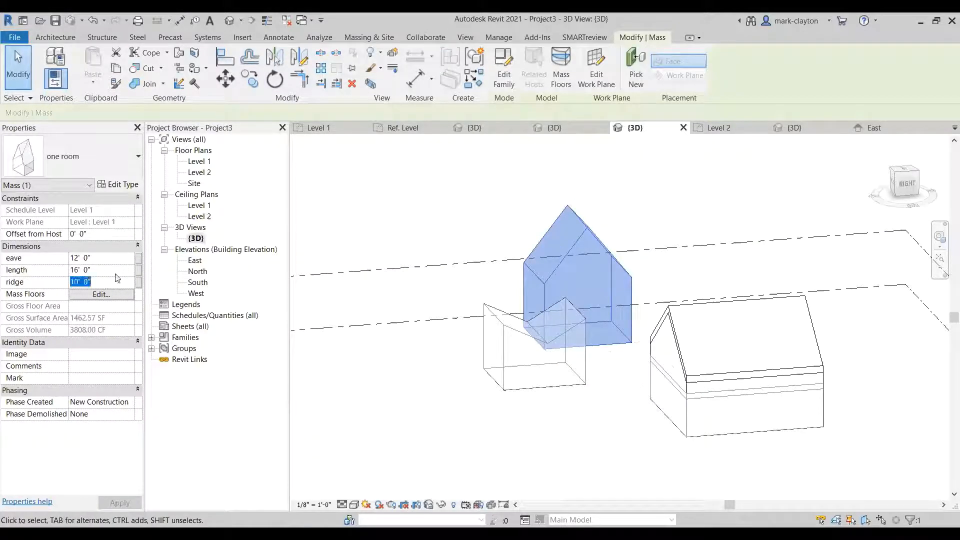
key(BackSpace)
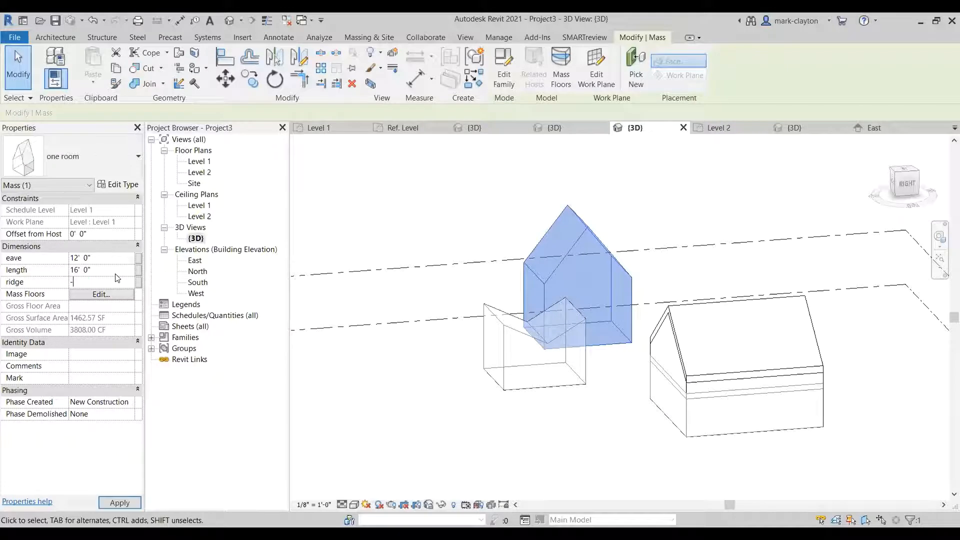
text(-2)
key(Return)
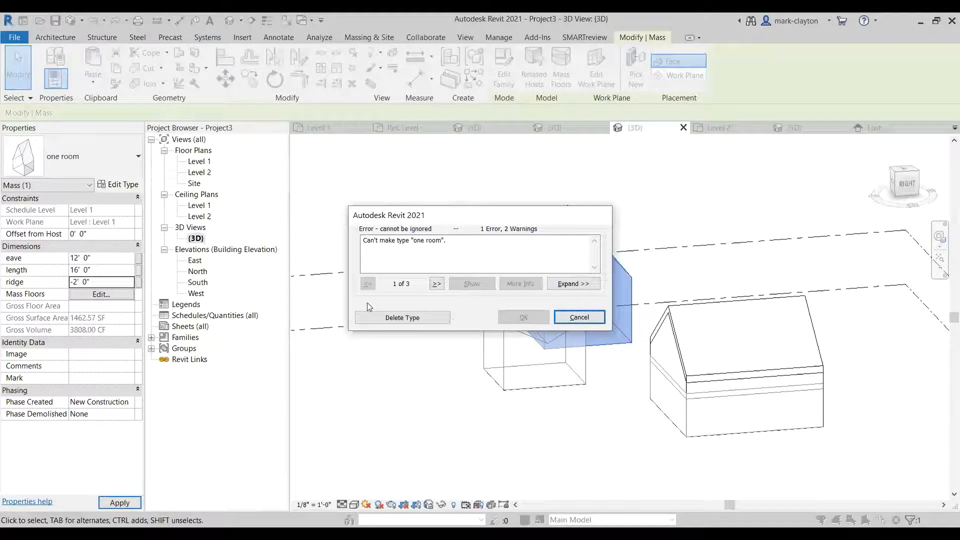
key(Escape)
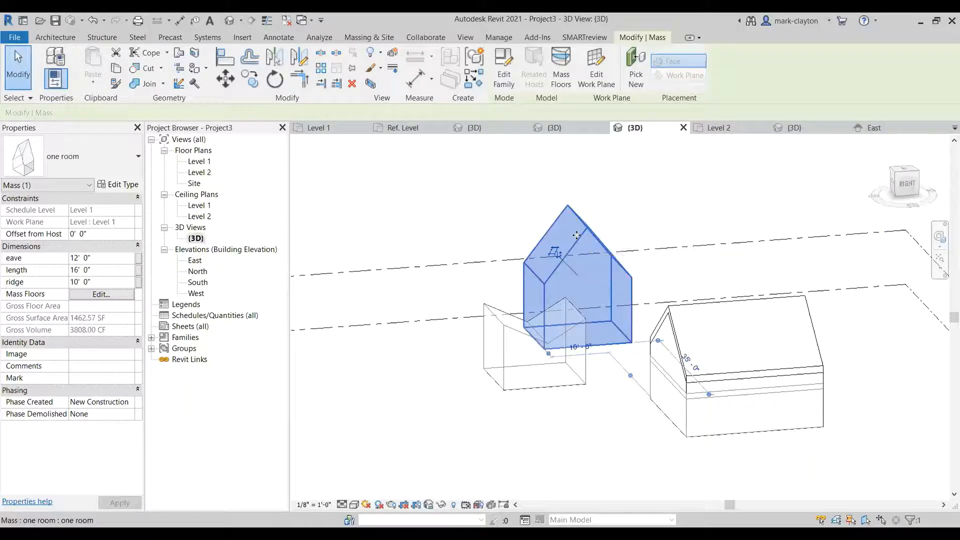
- Compare with the Family10 mass's parameters, and set the one room mass instance's ridge to 0
click(513, 338)
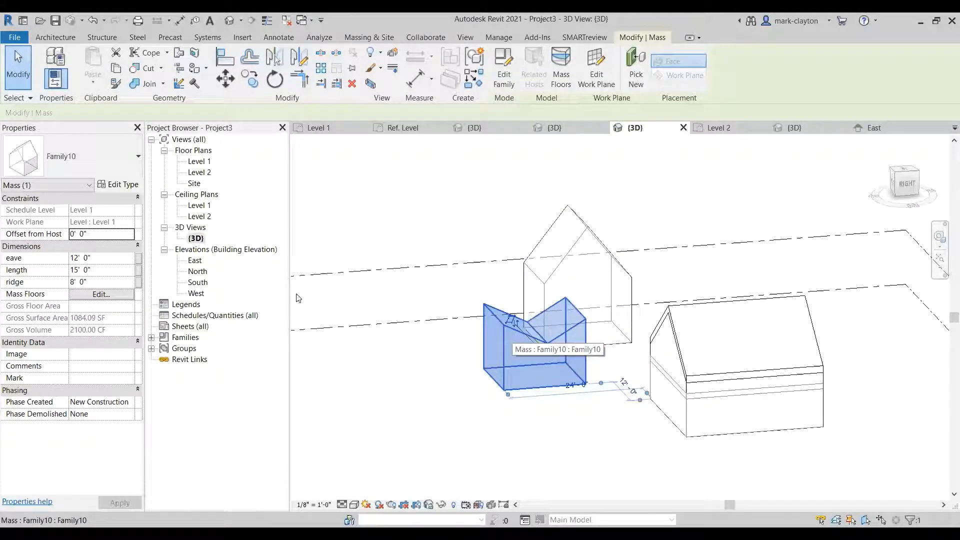
click(611, 225)
click(595, 237)
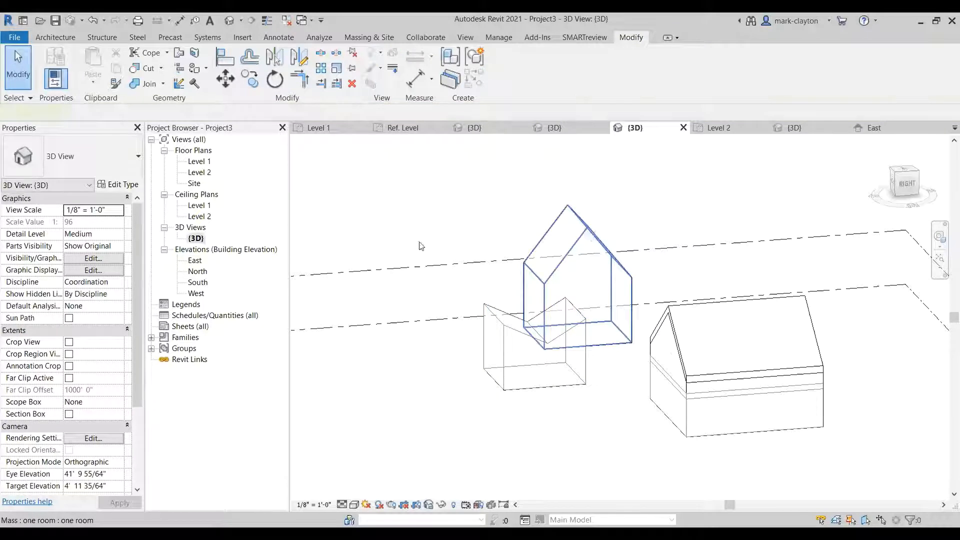
click(116, 283)
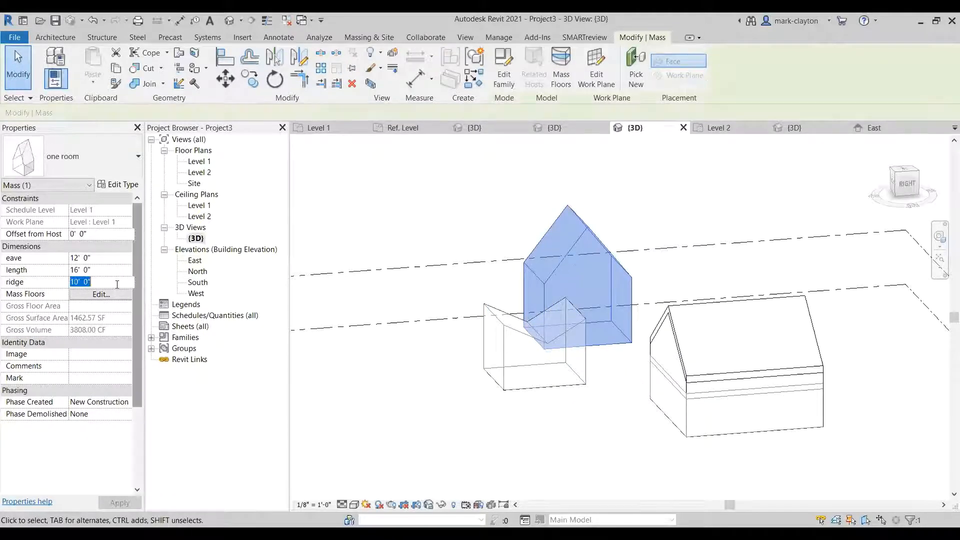
text(0)
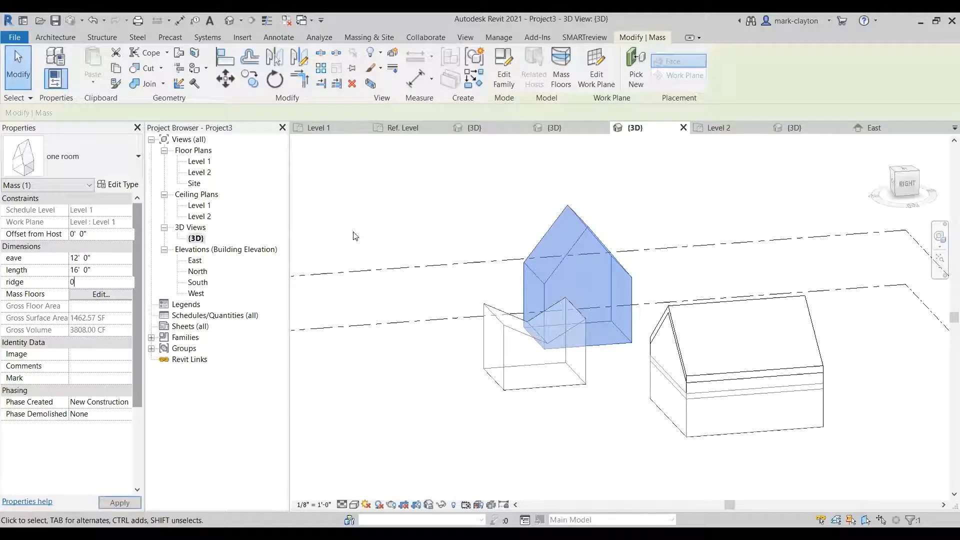
click(422, 228)
- Set the Family10 mass instance's ridge to 12', equal to its eave height, to flatten its roof
click(518, 332)
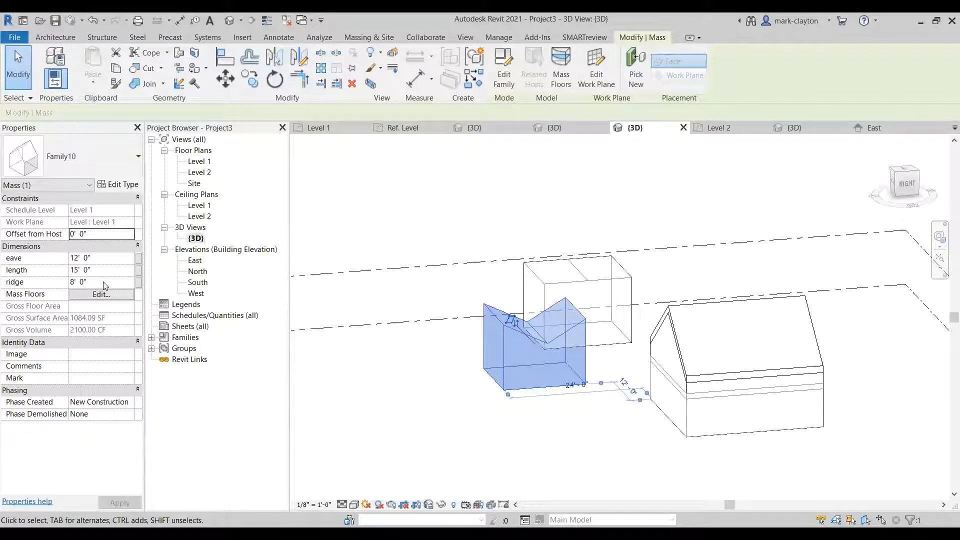
click(104, 282)
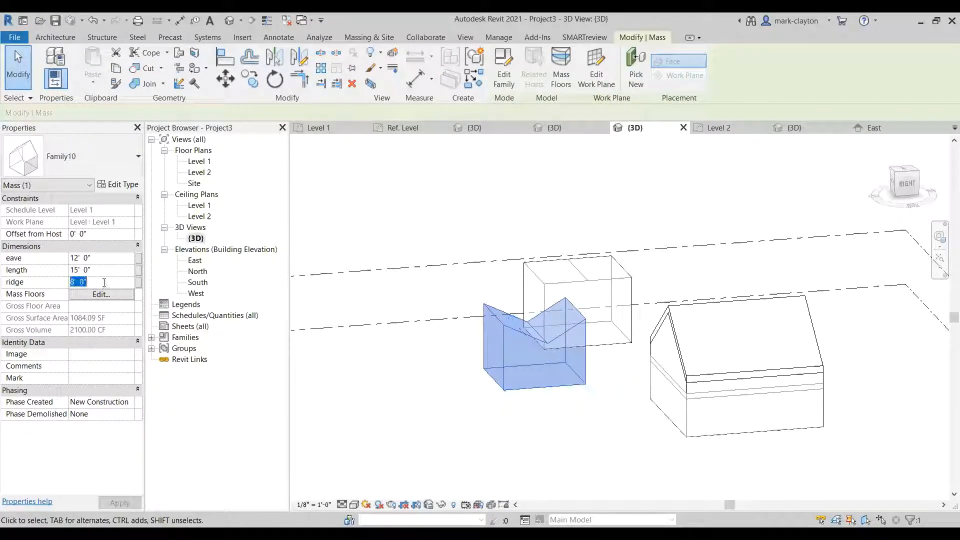
text(1)
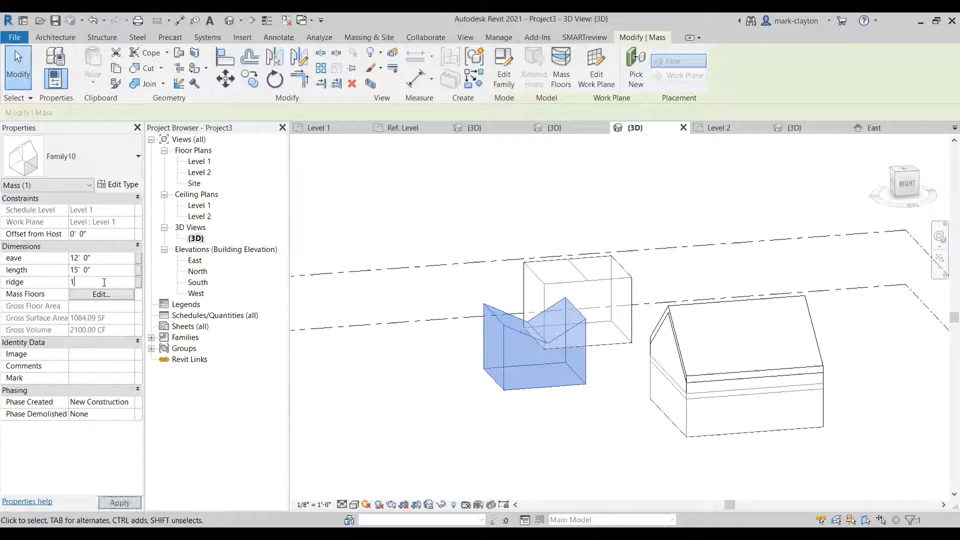
text(2)
key(Return)
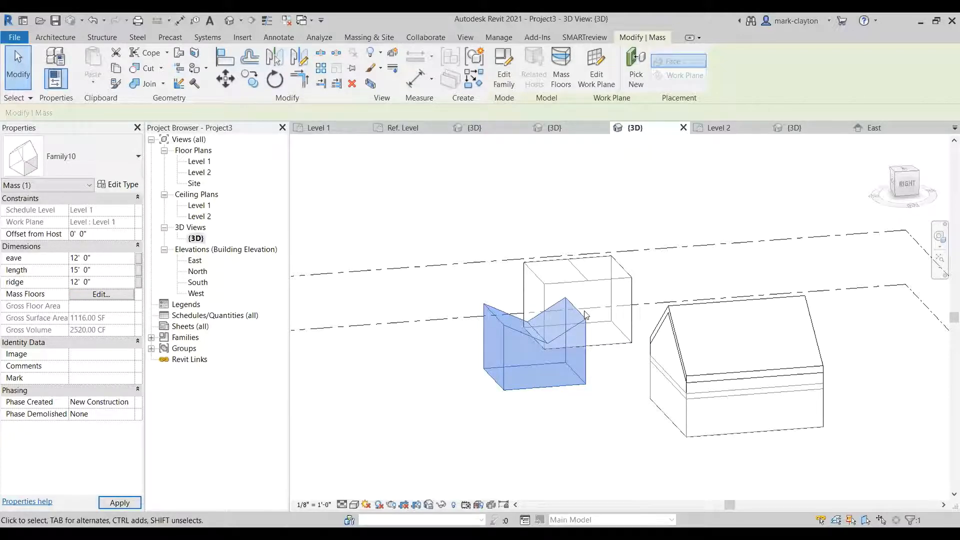
key(Escape)
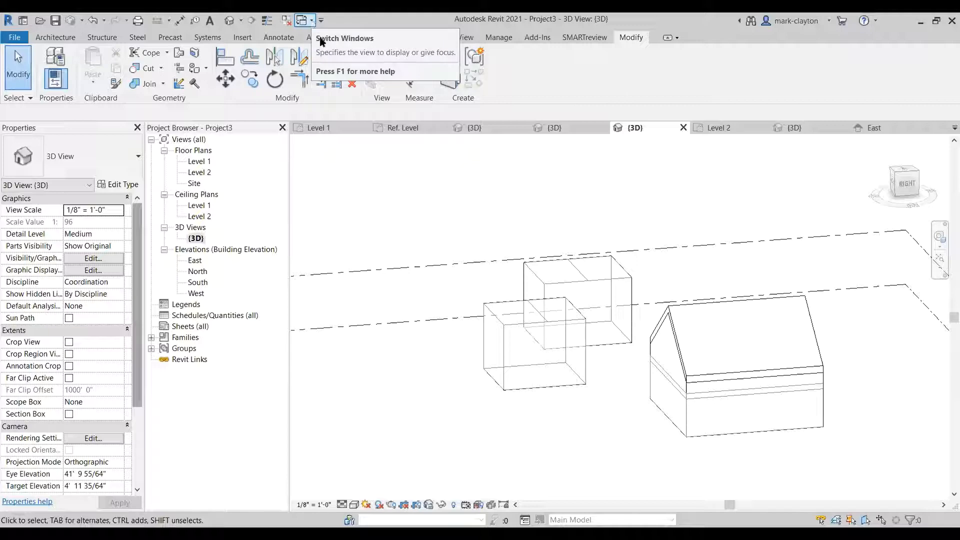
- Switch to the one room family's {3D} view and create a new conceptual mass family
key(ctrl+Tab)
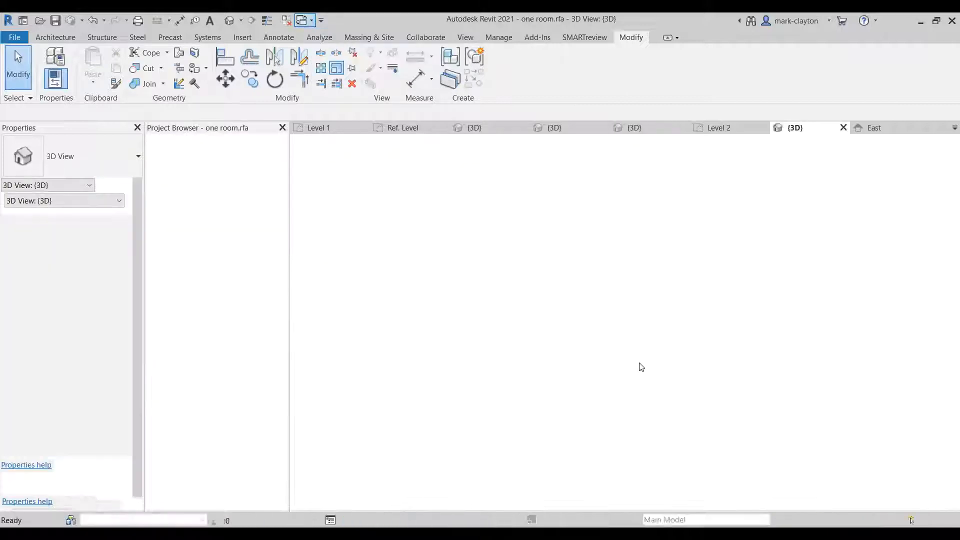
click(15, 37)
mouse_move(43, 87)
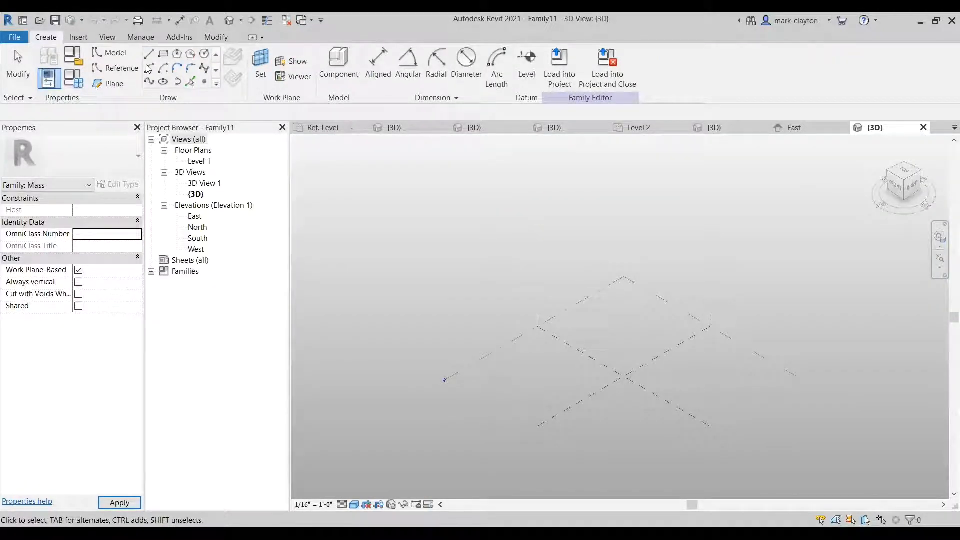
- Sketch a rectangle of about 20' by 24' on Level 1 beside the reference plane intersection and create a solid form from it
click(537, 344)
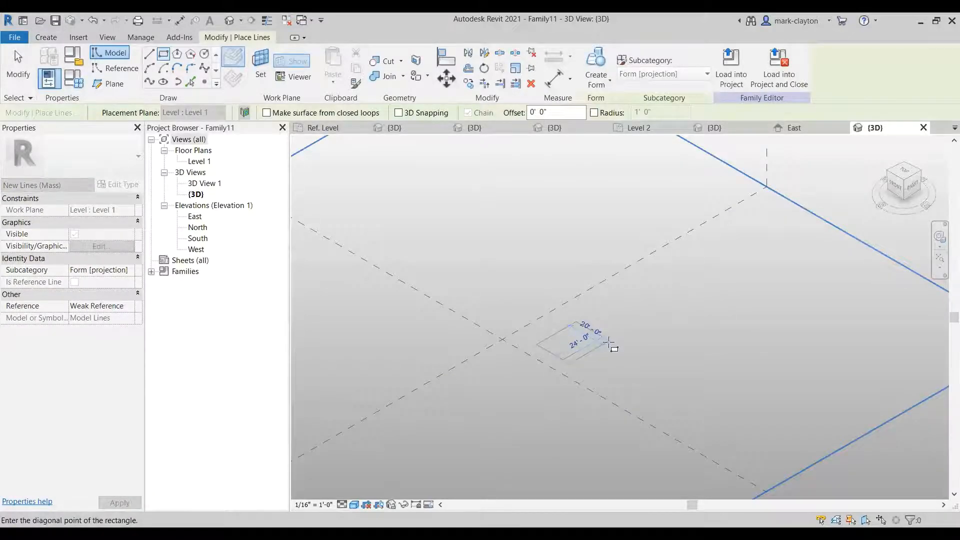
click(609, 341)
click(30, 68)
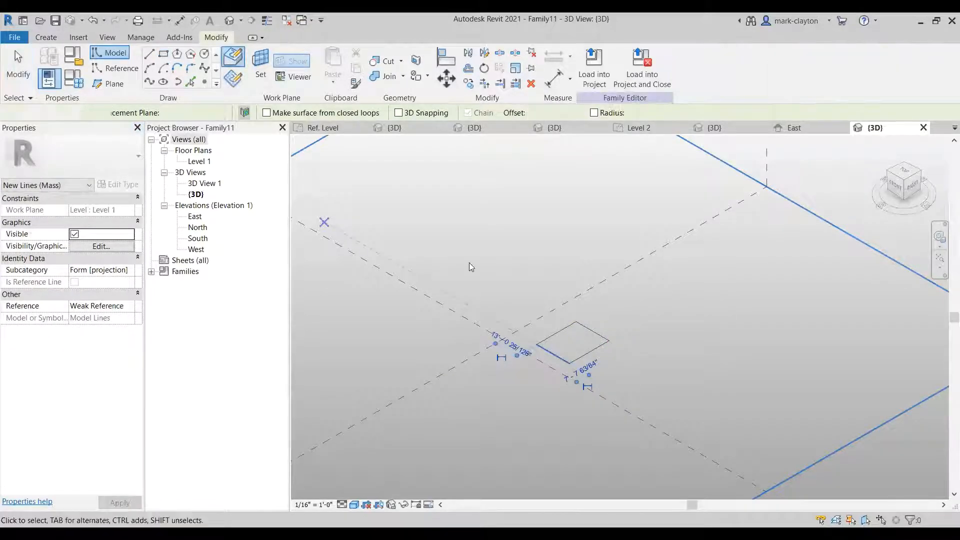
click(469, 262)
click(595, 351)
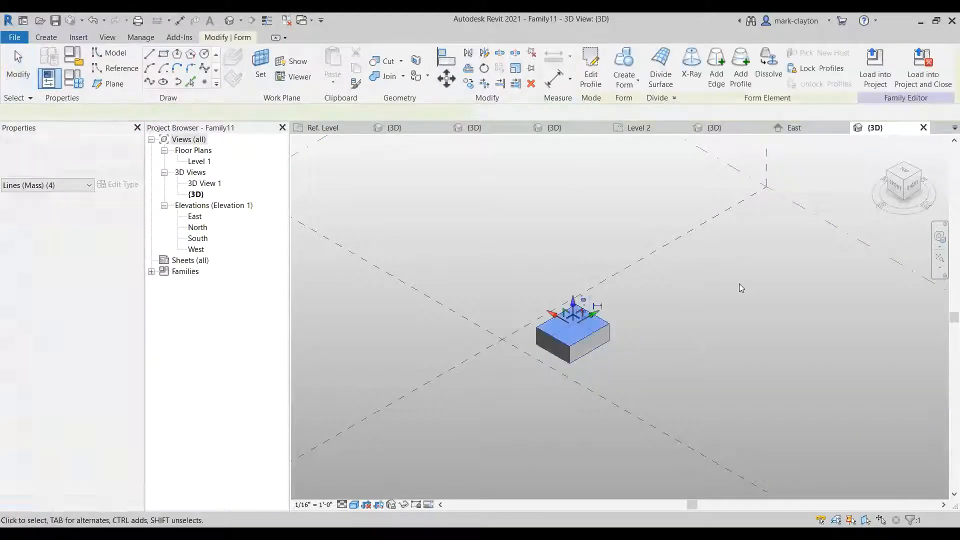
- Show the work plane and sketch a closed gable triangle on the box's right end face, rising about 7'-7 1/2" above its top edge
click(900, 192)
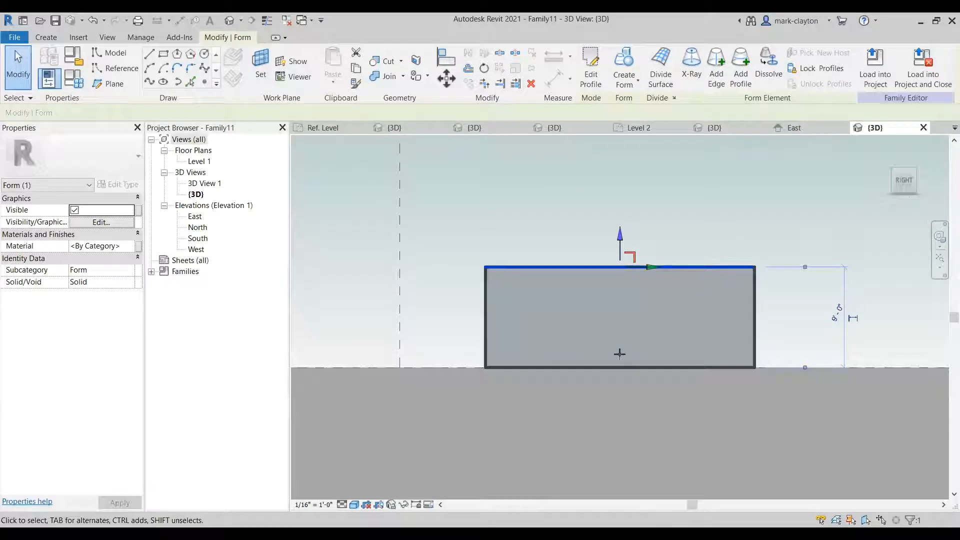
key(Escape)
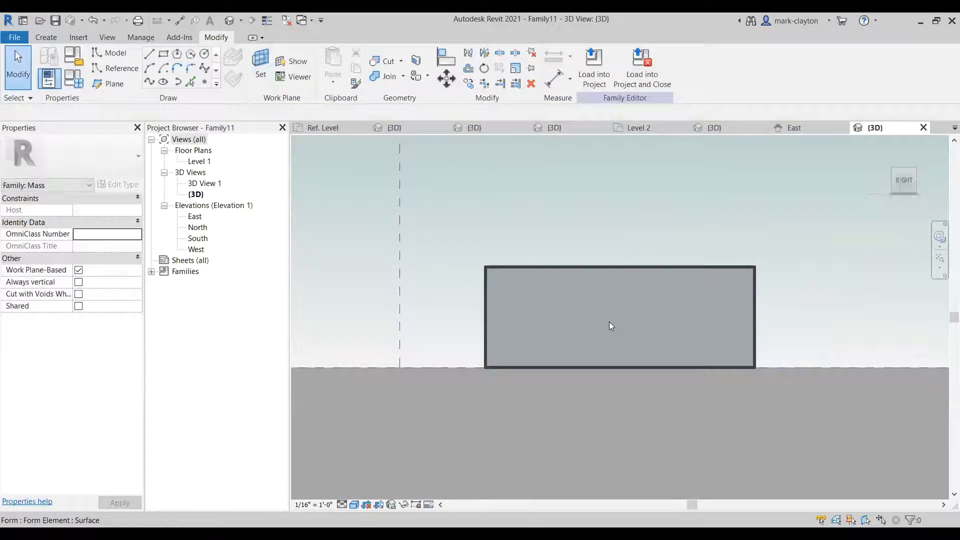
click(295, 62)
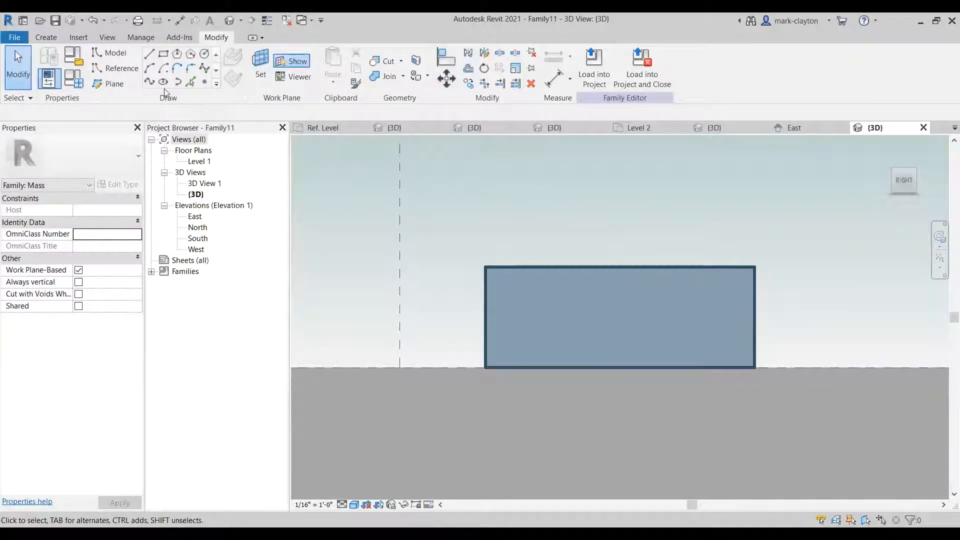
click(150, 56)
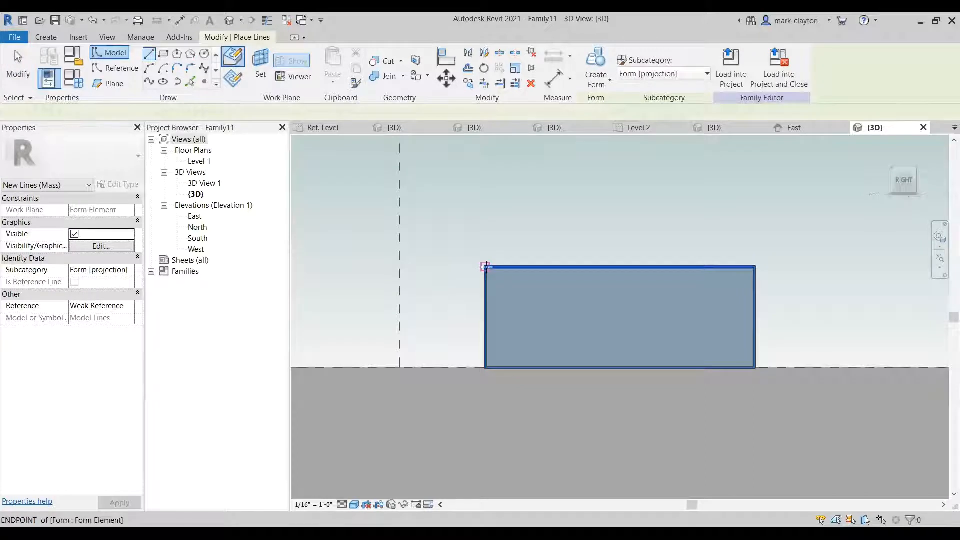
click(758, 268)
click(623, 181)
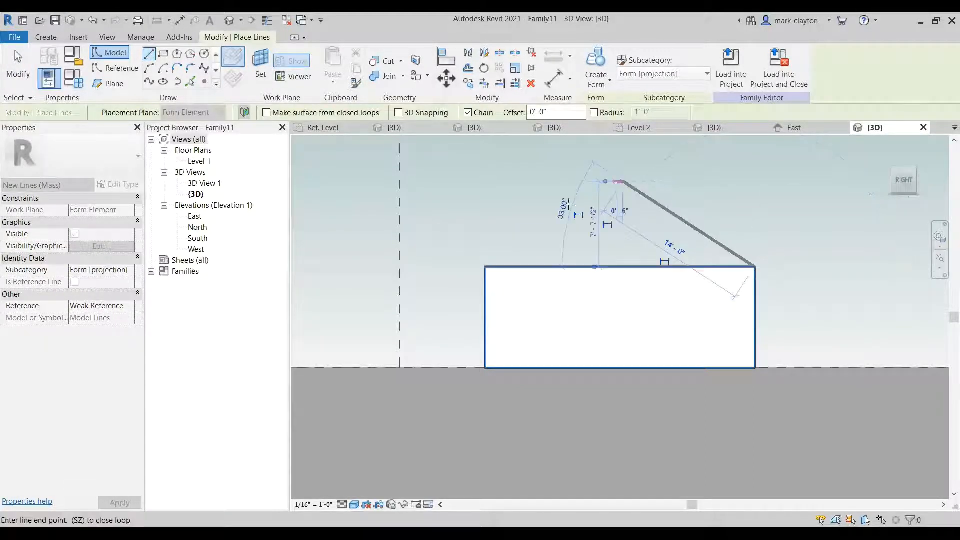
click(485, 266)
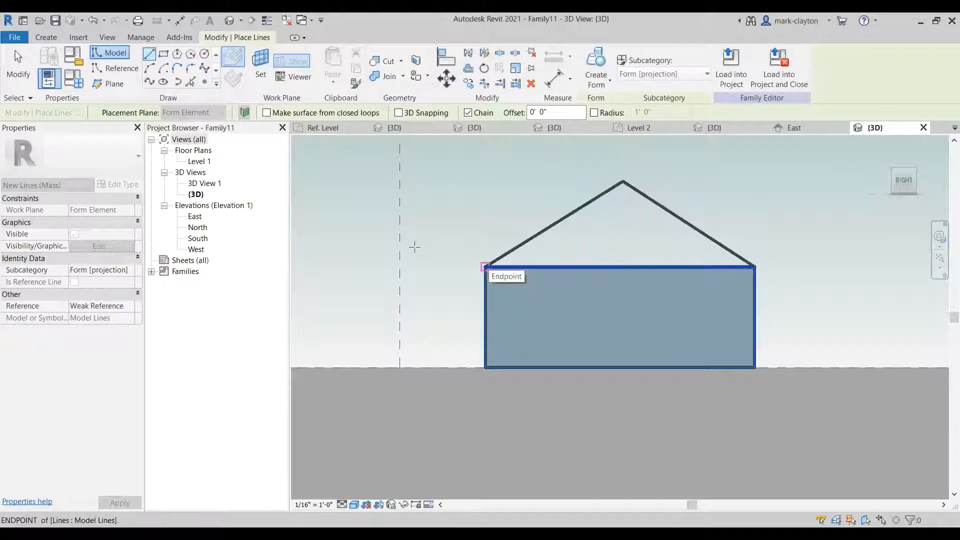
click(18, 65)
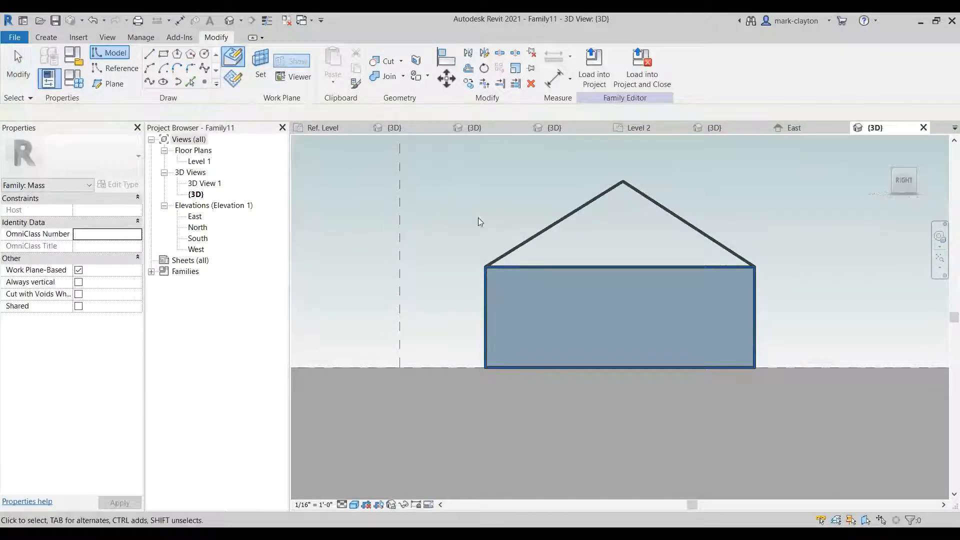
- Create a solid form from the gable triangle and stretch it back over the full depth of the box
click(560, 224)
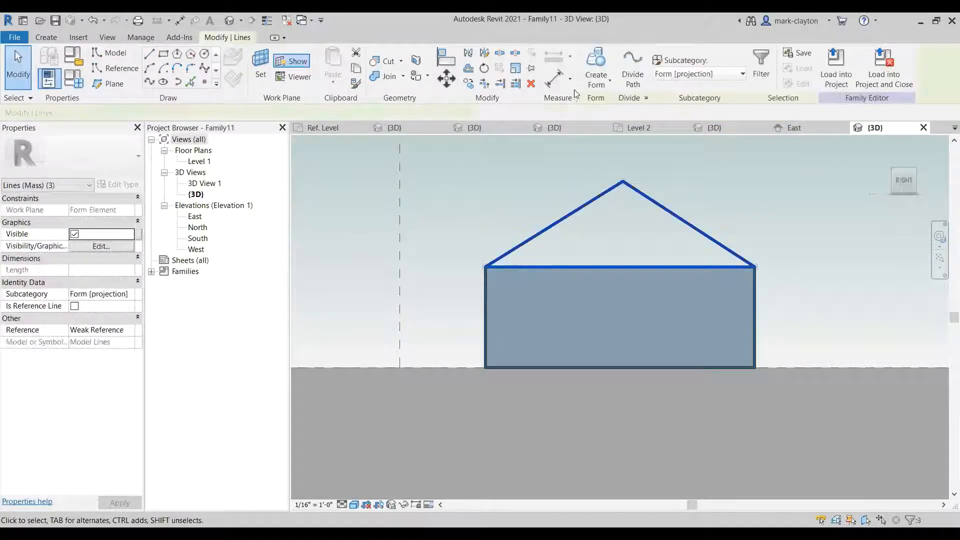
click(592, 63)
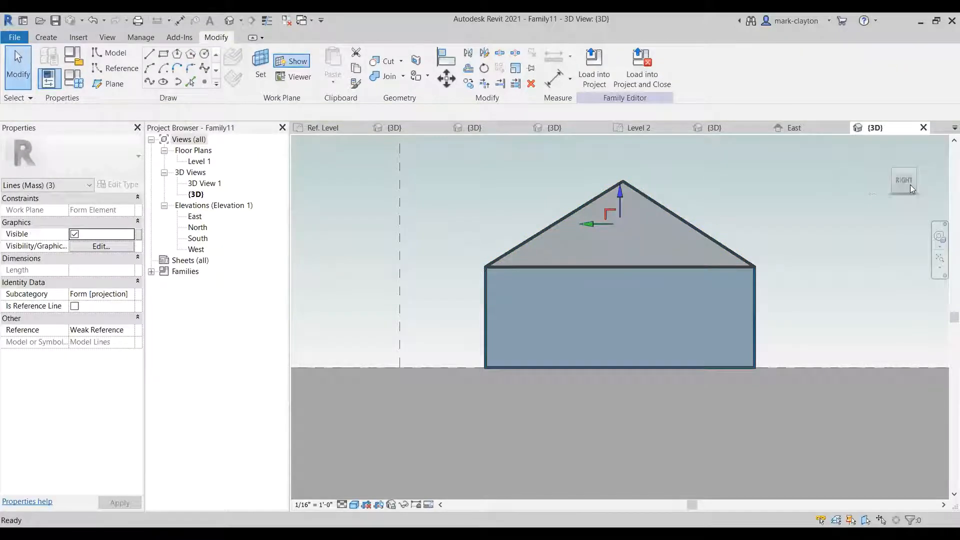
double_click(192, 195)
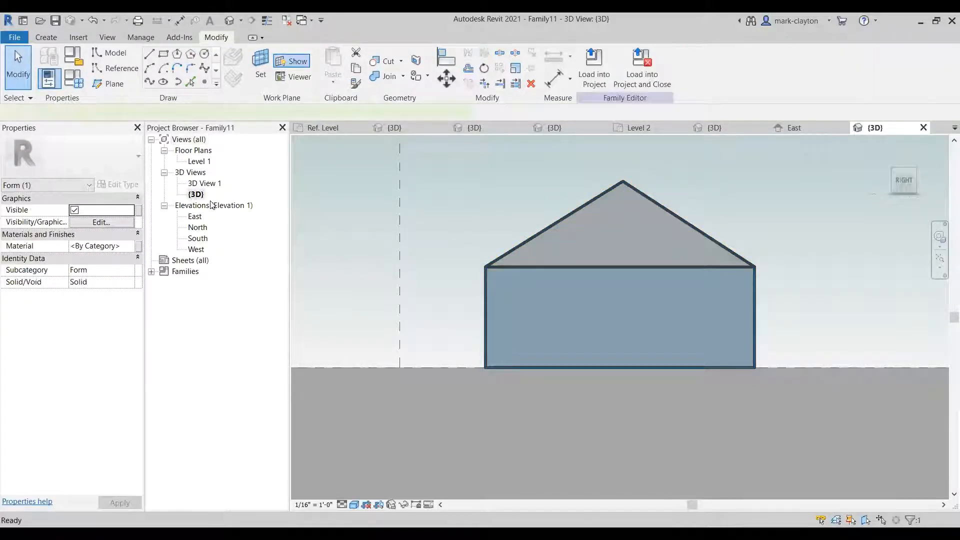
click(899, 174)
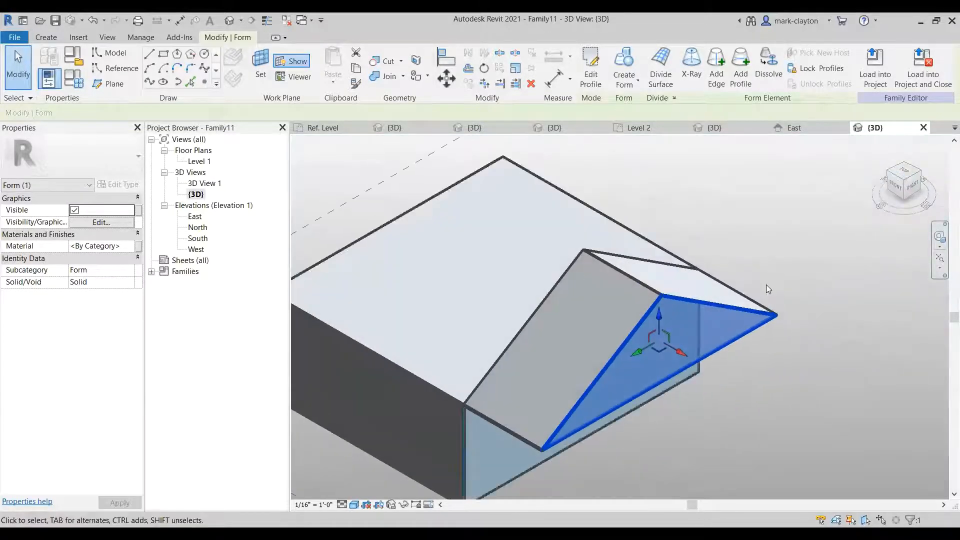
drag(729, 325, 582, 226)
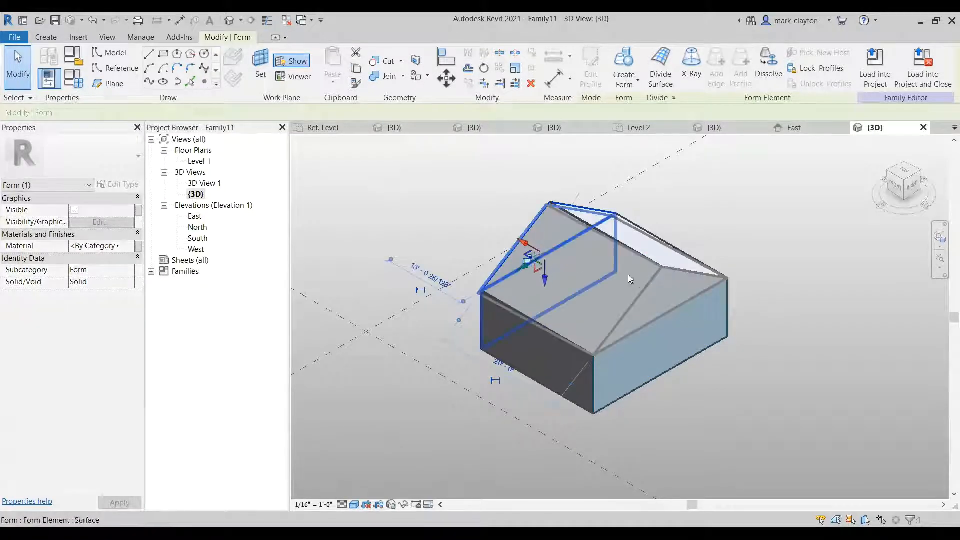
click(805, 283)
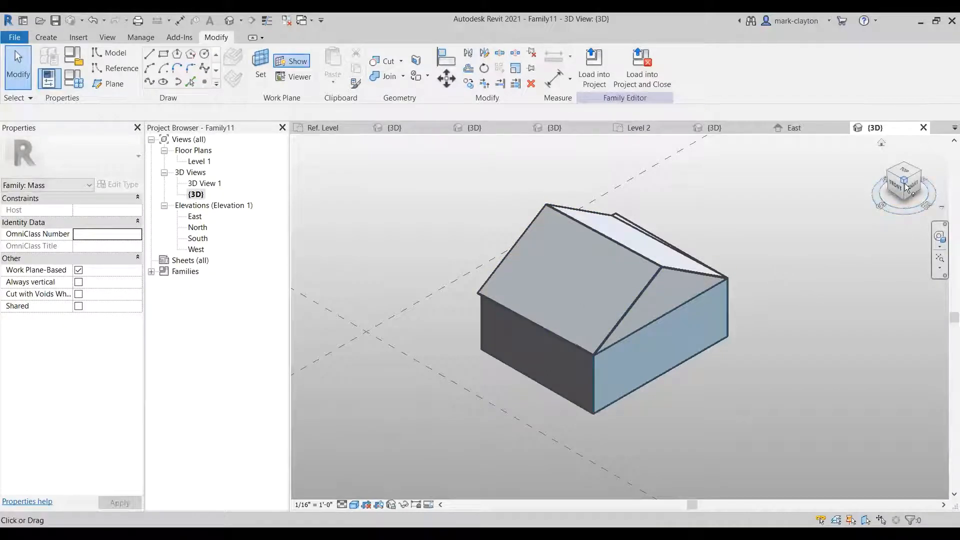
- Pull the roof form's right gable face outward to overhang the box's end wall by about 5'-5"
drag(903, 184, 868, 177)
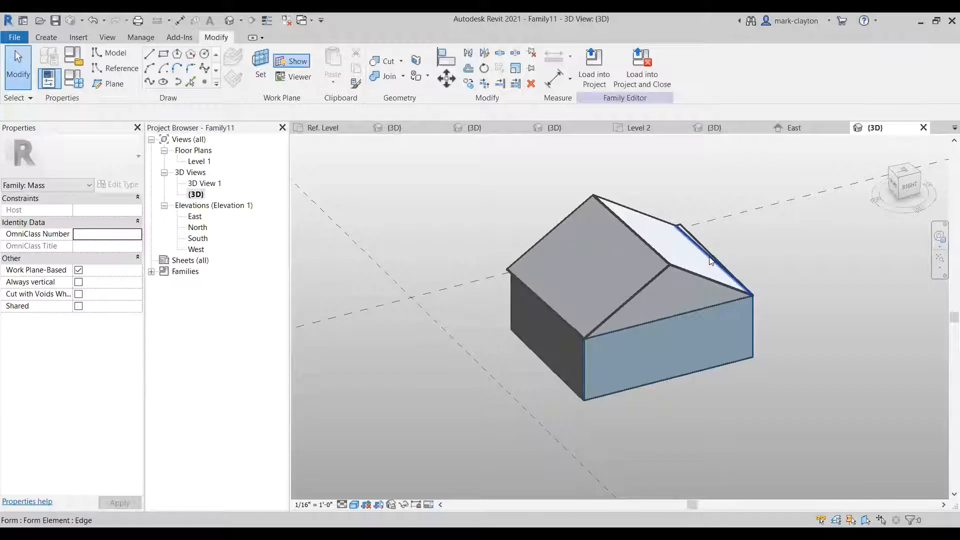
scroll(886, 197, up, 1)
drag(901, 178, 927, 181)
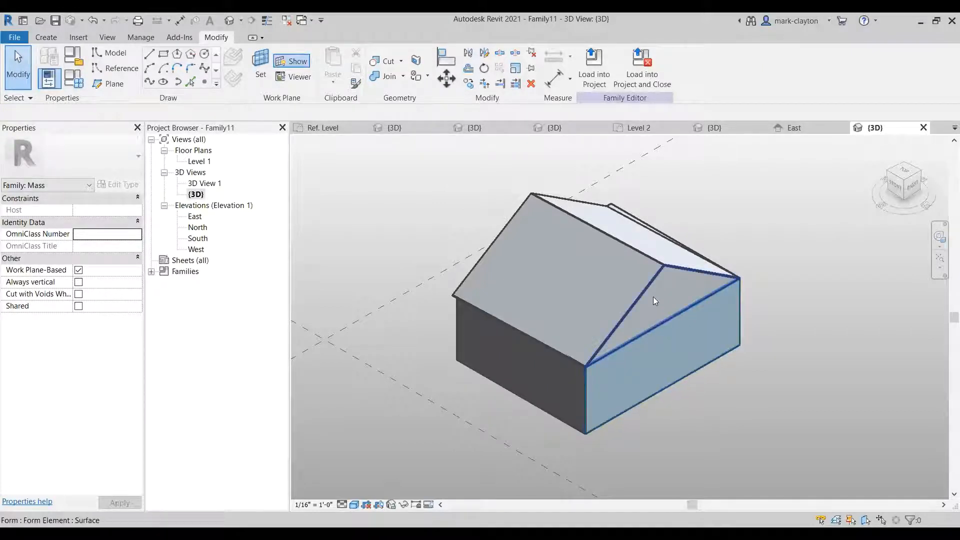
click(670, 301)
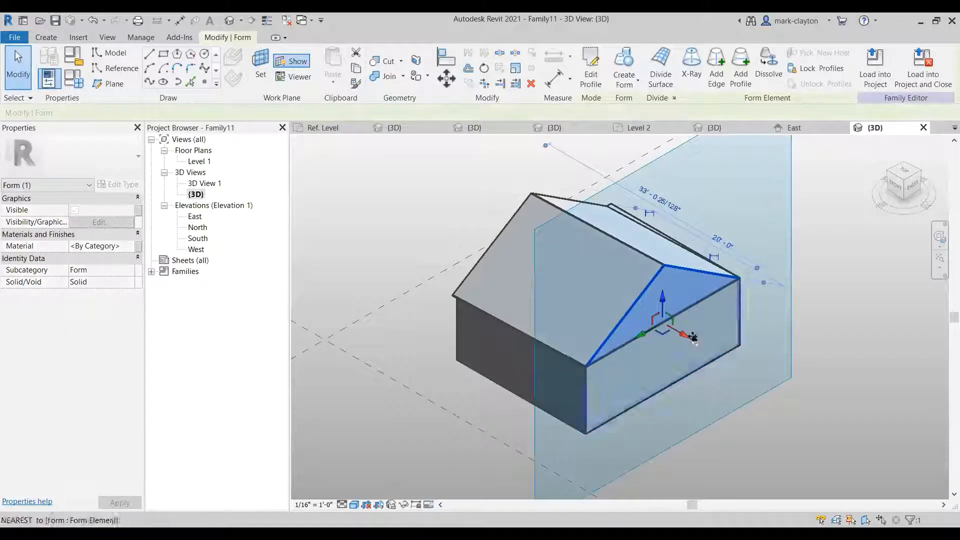
drag(690, 334, 723, 353)
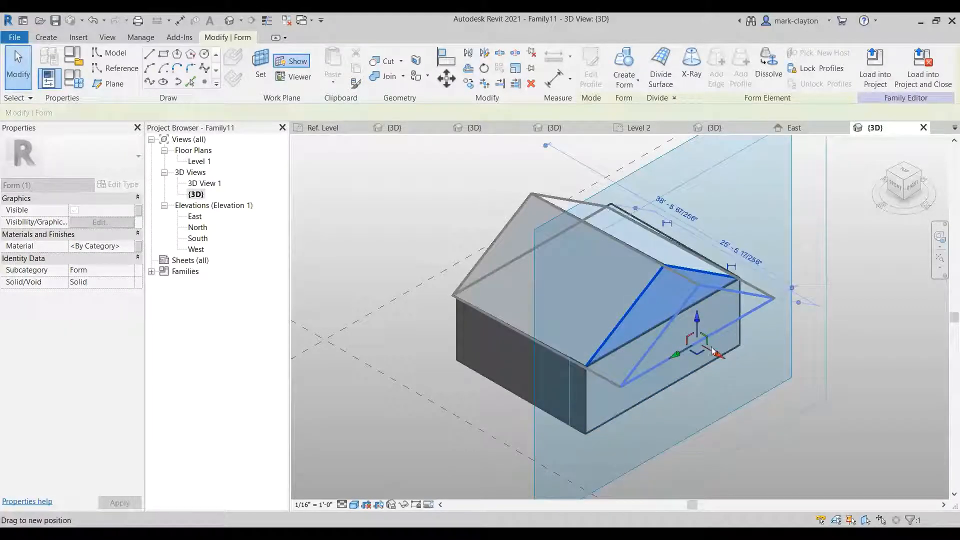
- Move the roof form's front eave edge horizontally outward to create an overhang along the box's long side
click(502, 238)
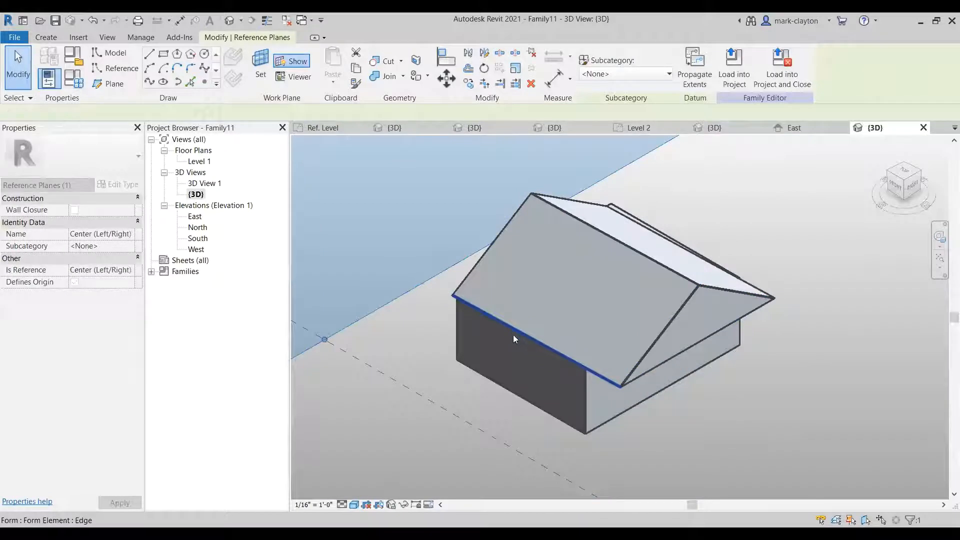
click(512, 331)
drag(518, 366, 484, 382)
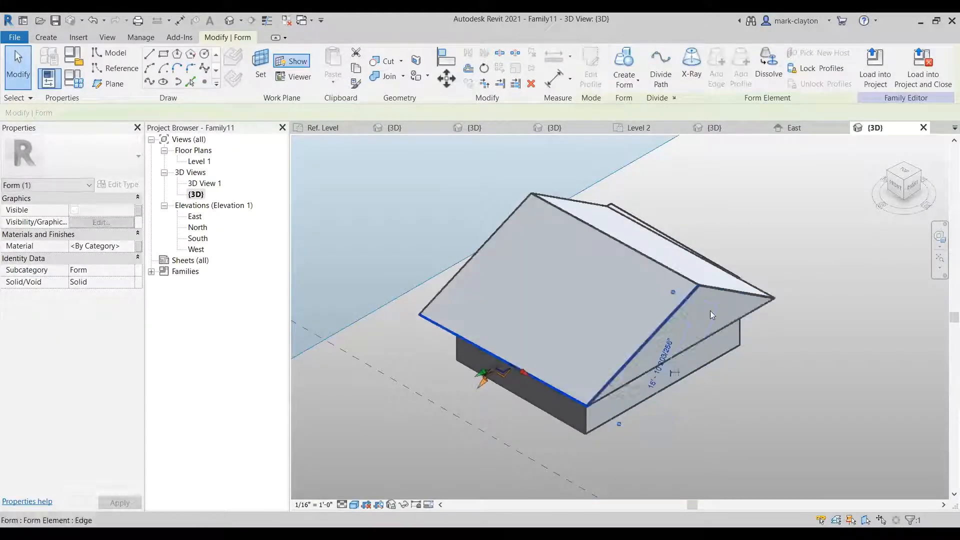
click(782, 334)
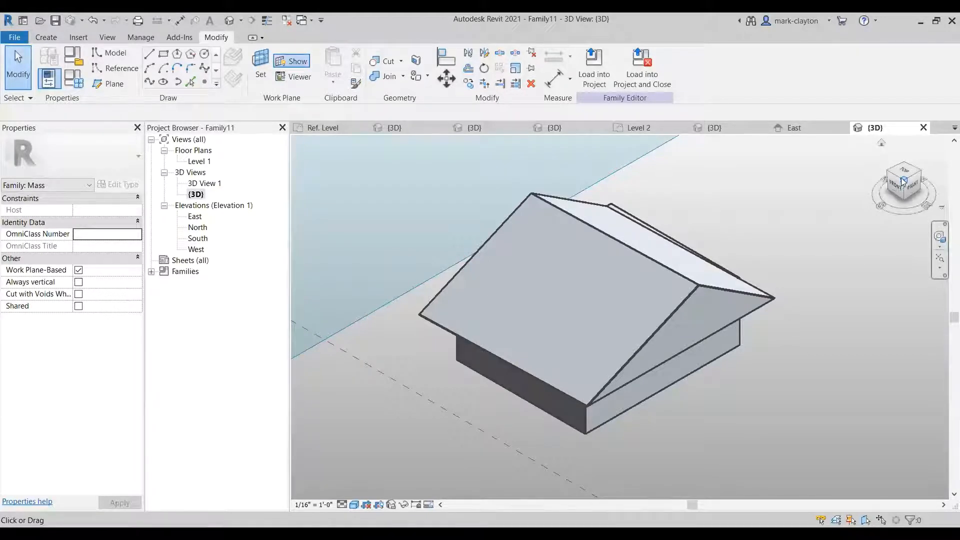
drag(904, 181, 843, 160)
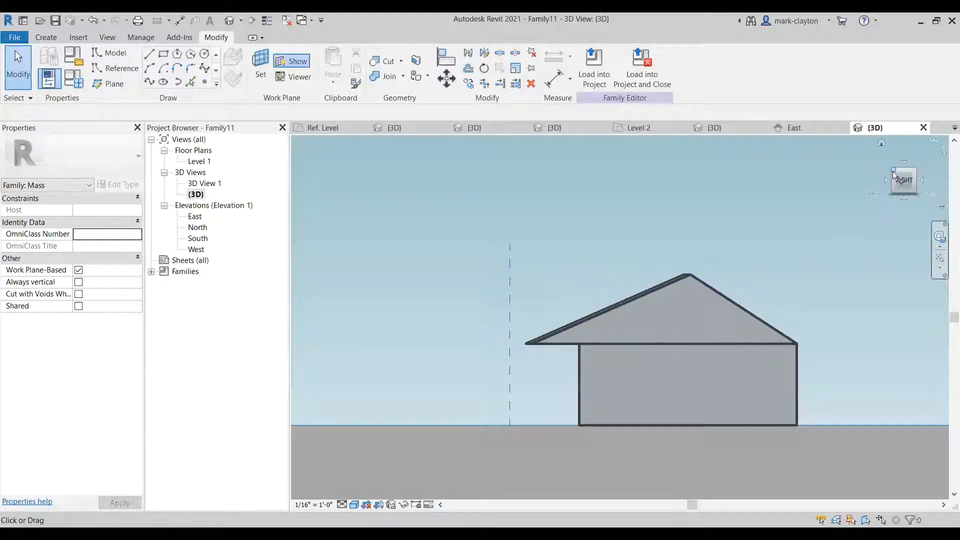
drag(895, 176, 923, 184)
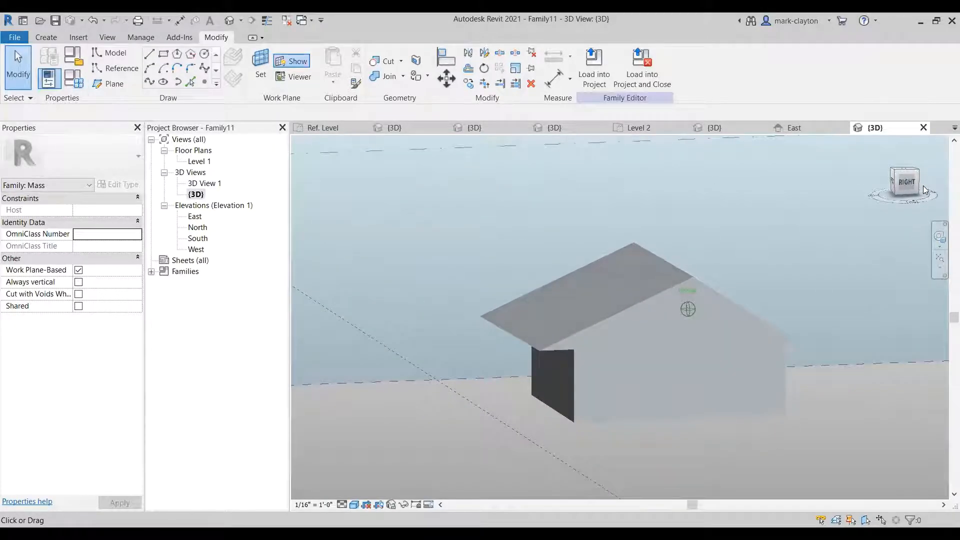
scroll(807, 330, down, 2)
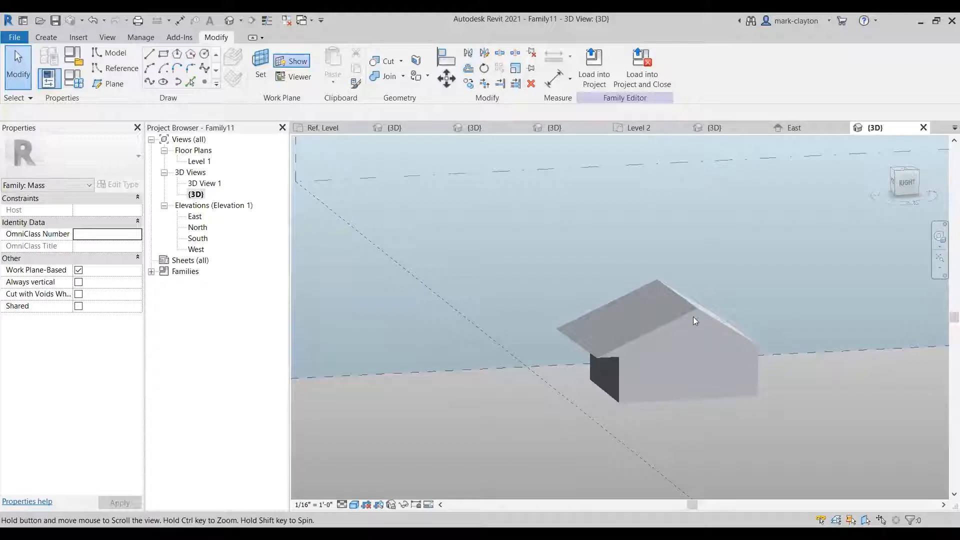
scroll(693, 317, down, 1)
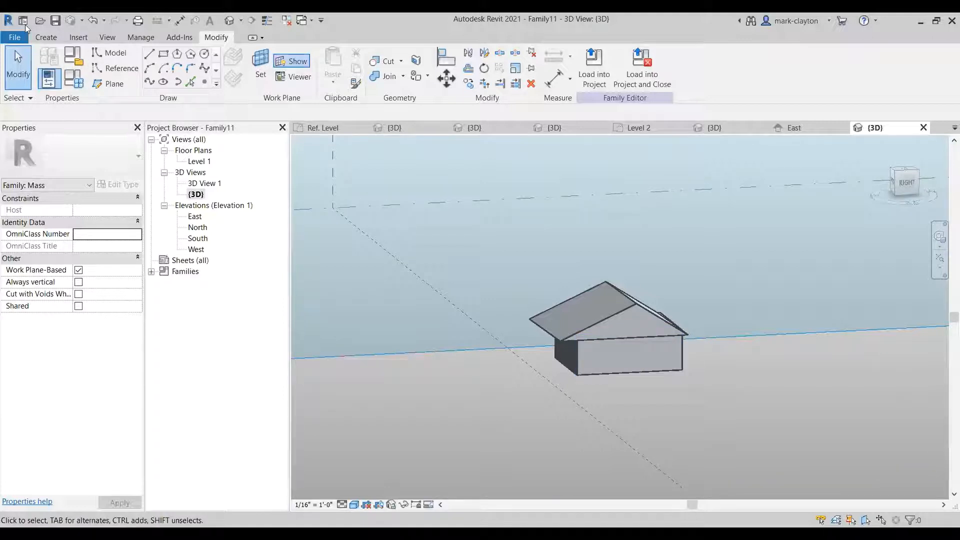
click(17, 37)
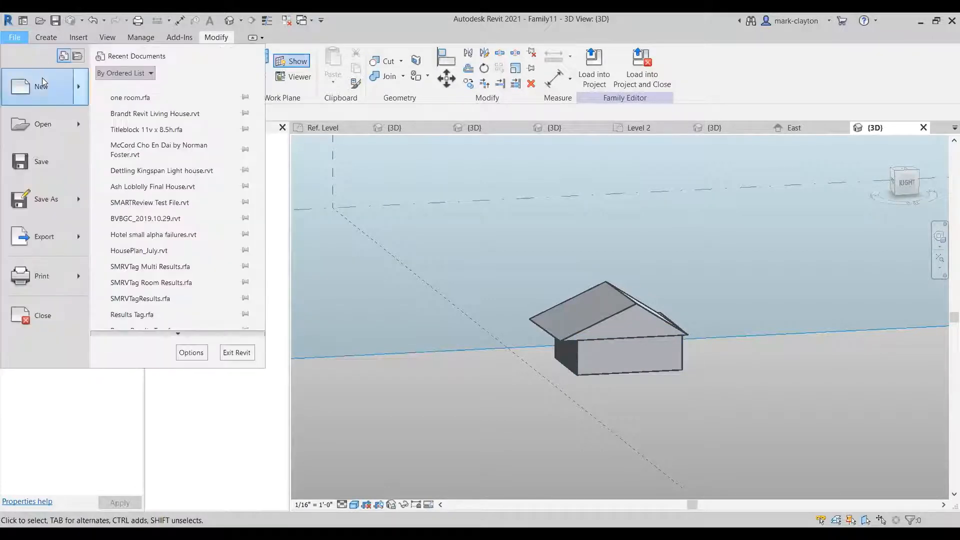
mouse_move(45, 86)
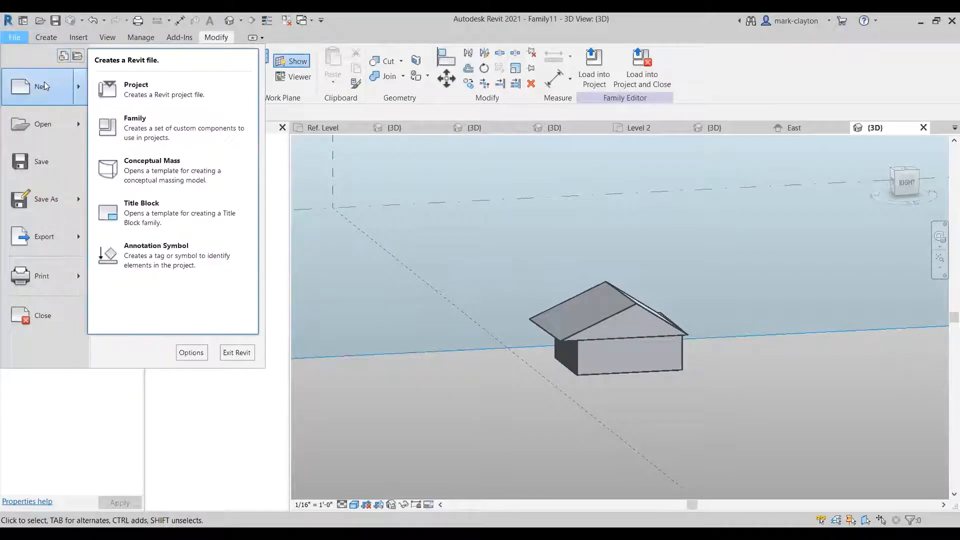
click(164, 133)
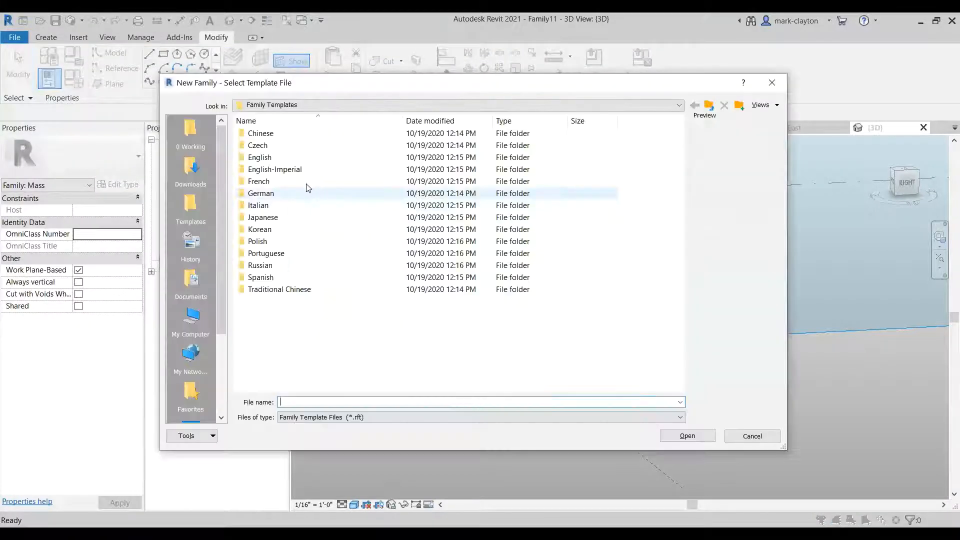
click(765, 438)
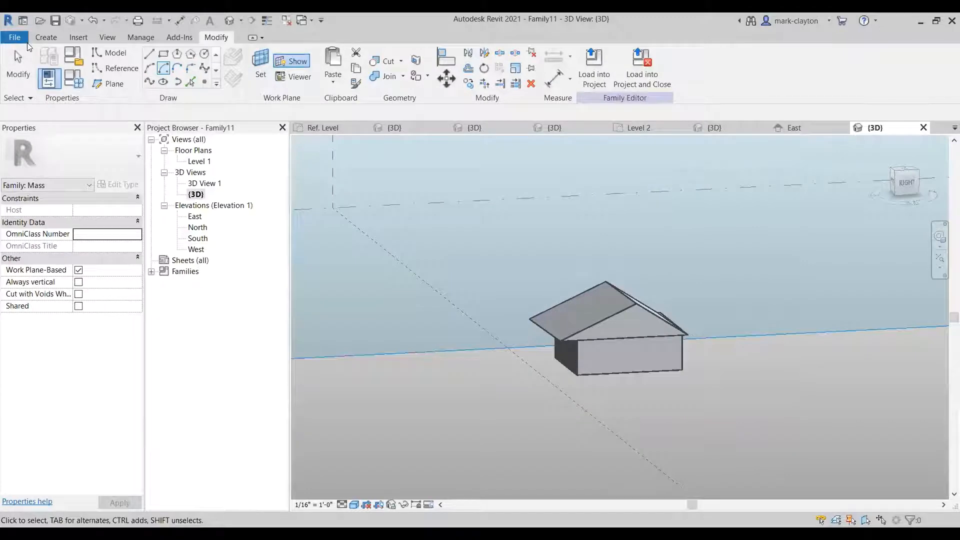
- Create a new conceptual mass family from the Mass.rft template
click(15, 37)
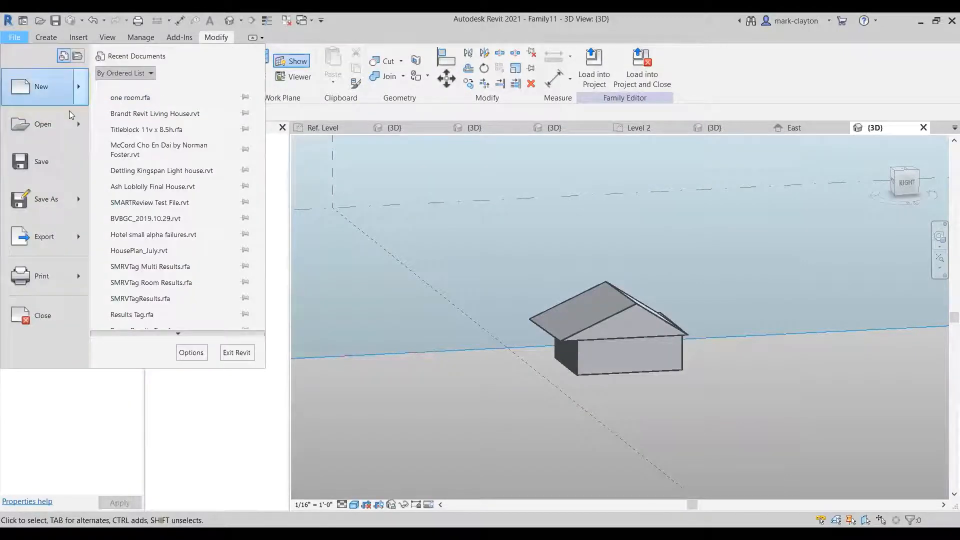
mouse_move(69, 107)
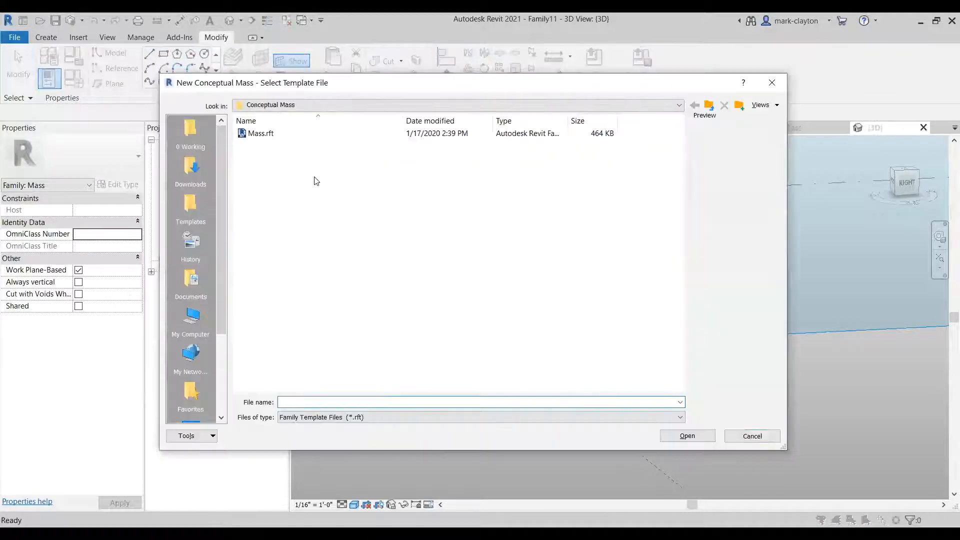
click(257, 134)
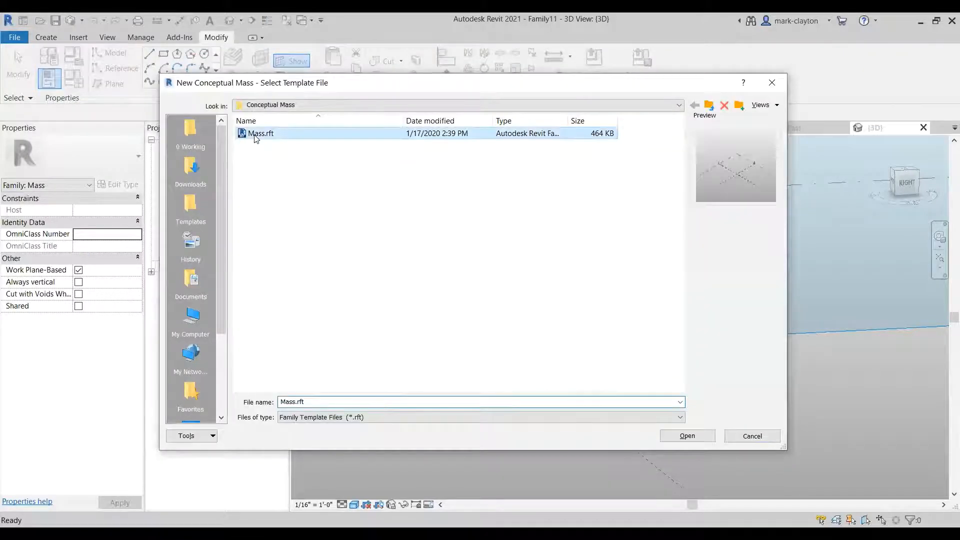
click(688, 436)
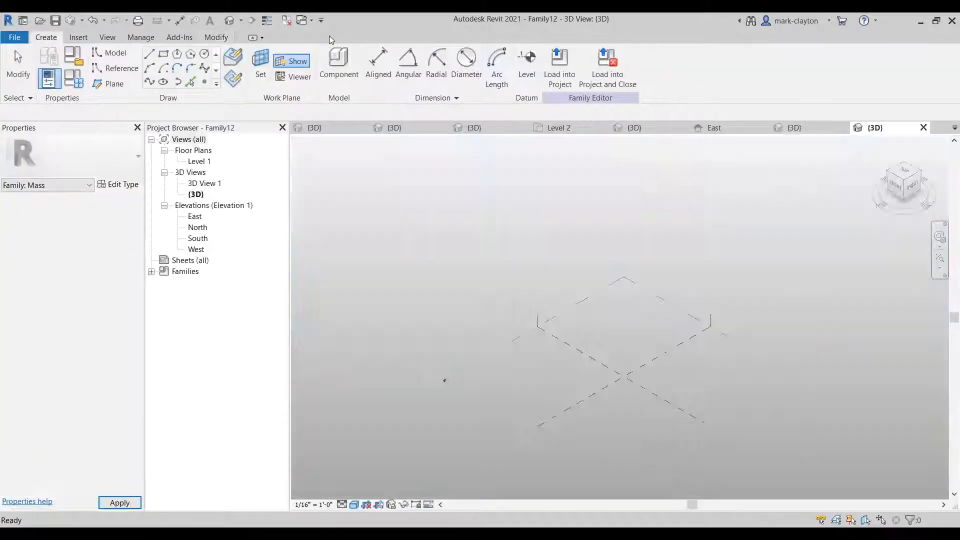
- Switch to the one room.rfa family and load it into Family12 only, excluding Project3
click(309, 20)
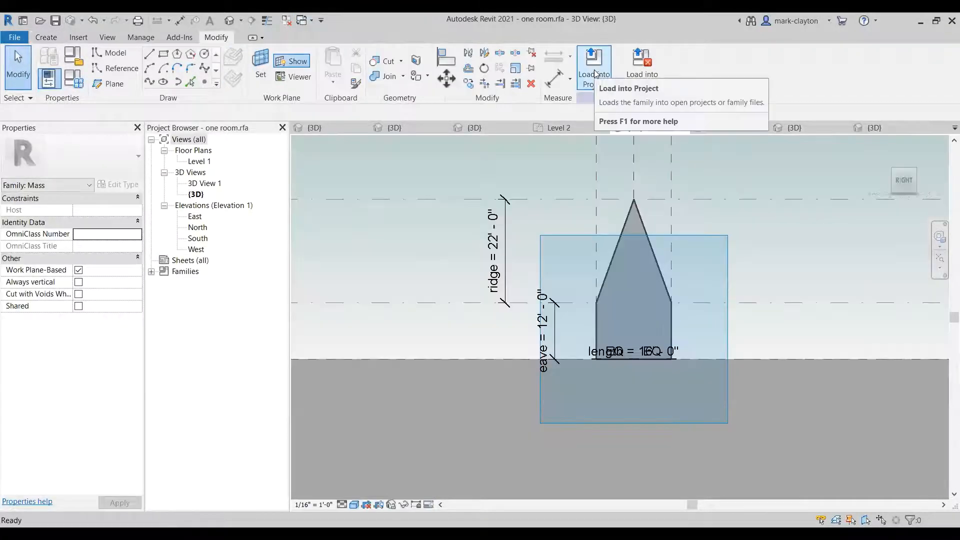
click(595, 68)
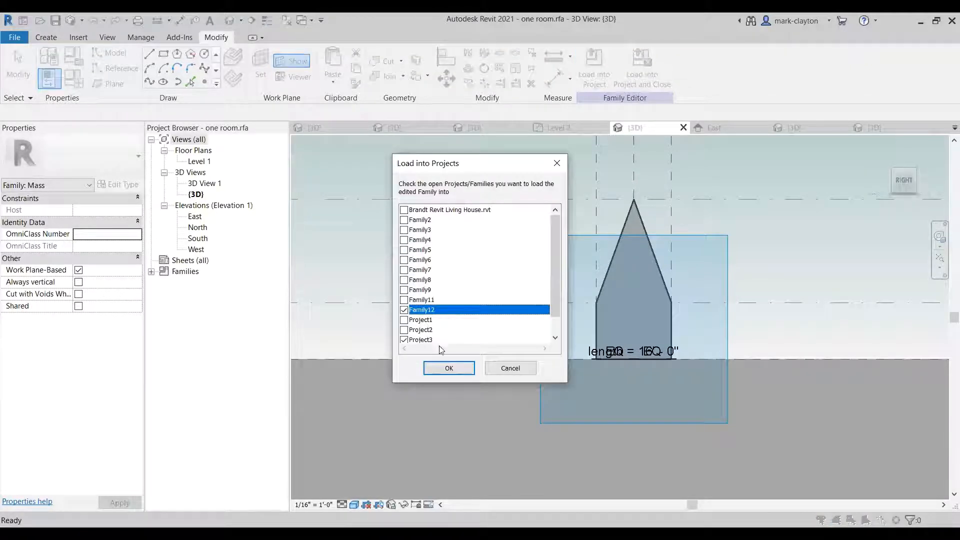
click(404, 340)
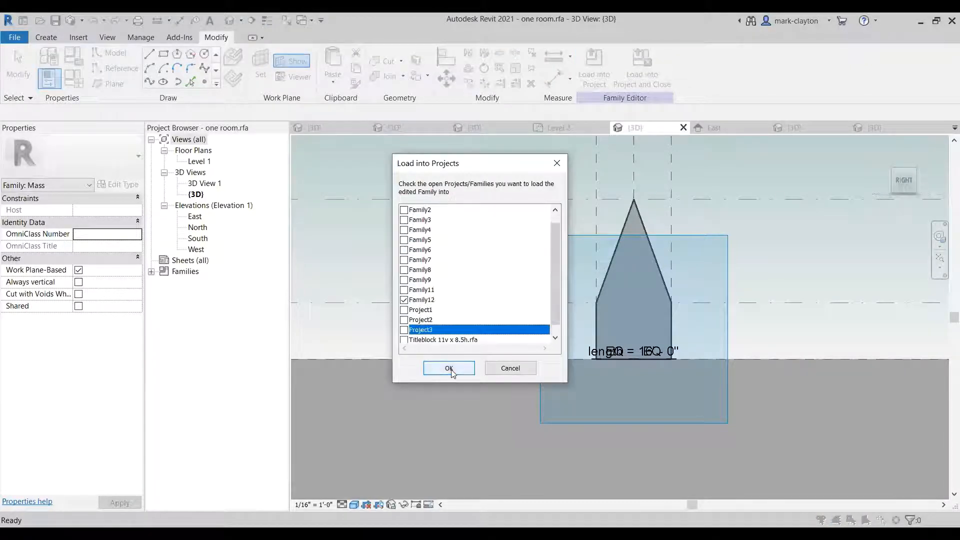
click(449, 369)
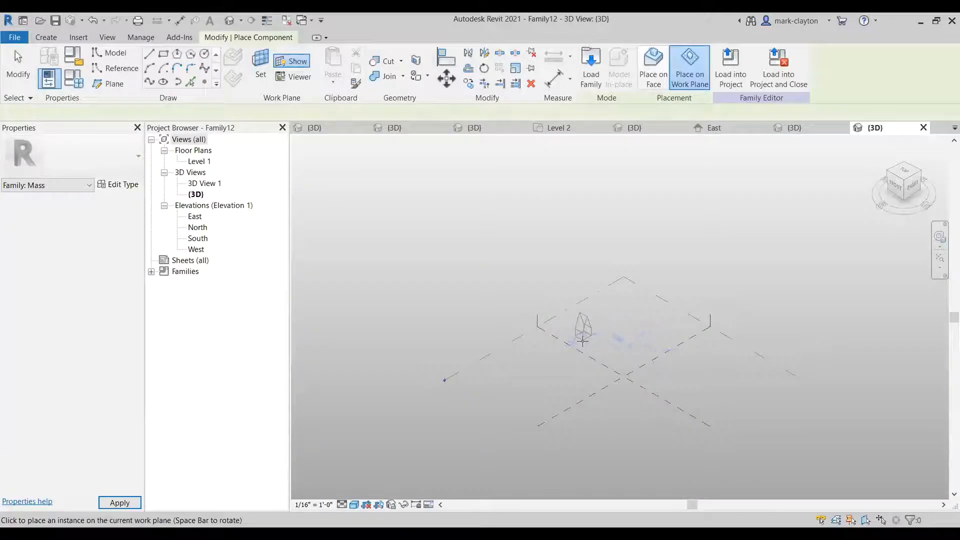
- Place two one room masses side by side on Level 1 along the Center (Front/Back) reference plane, leaving a gap between them
scroll(553, 303, up, 2)
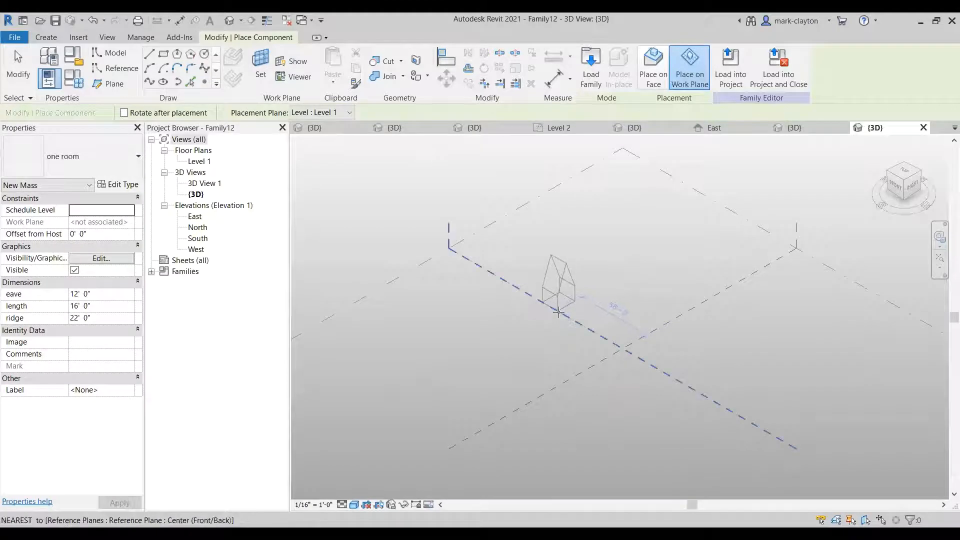
click(561, 313)
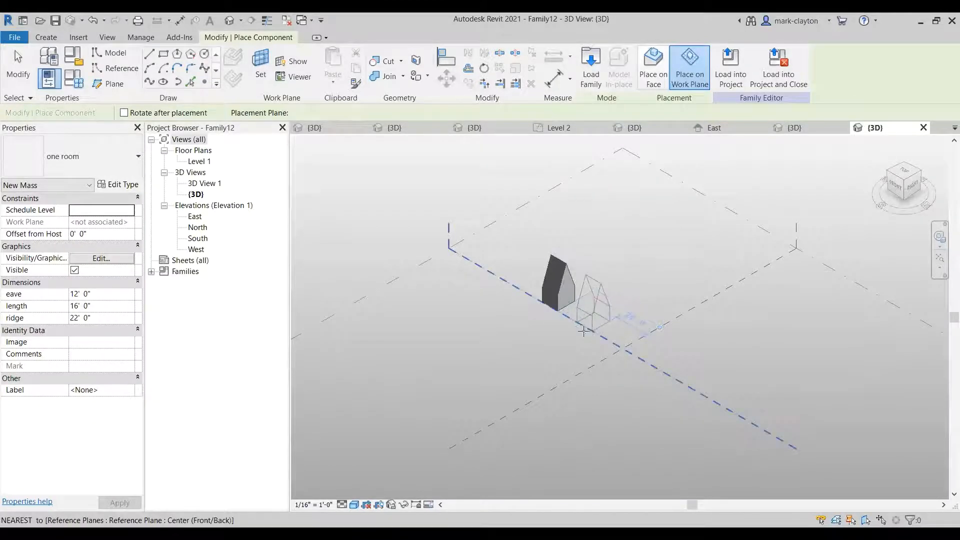
click(594, 331)
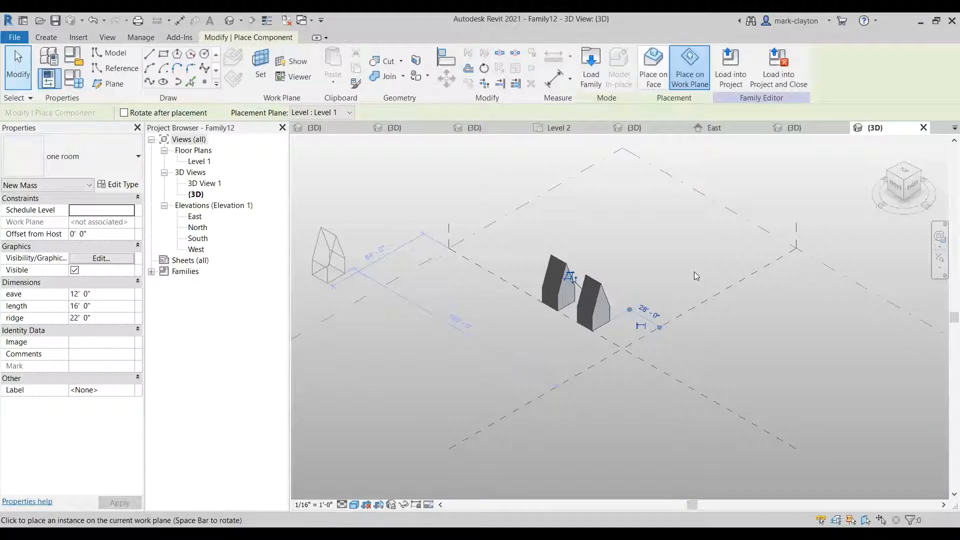
key(Escape)
key(Escape)
scroll(582, 307, up, 2)
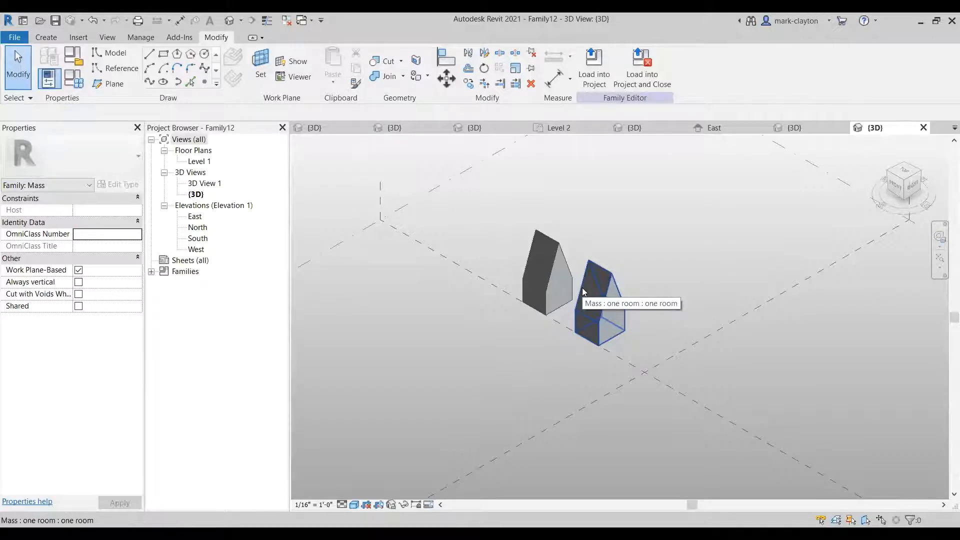
scroll(602, 311, up, 2)
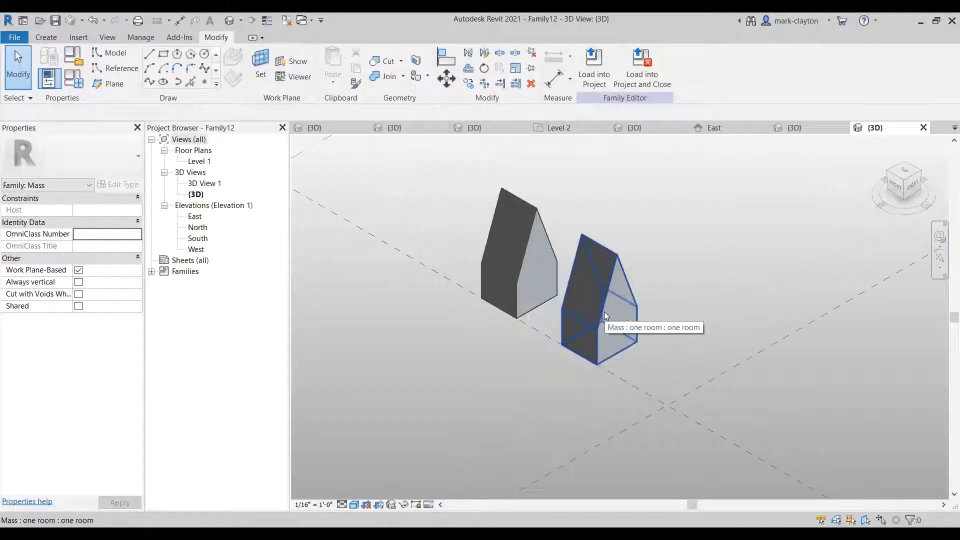
- Add a family parameter named roomLength as an instance parameter of type Length, grouped under Dimensions
click(531, 229)
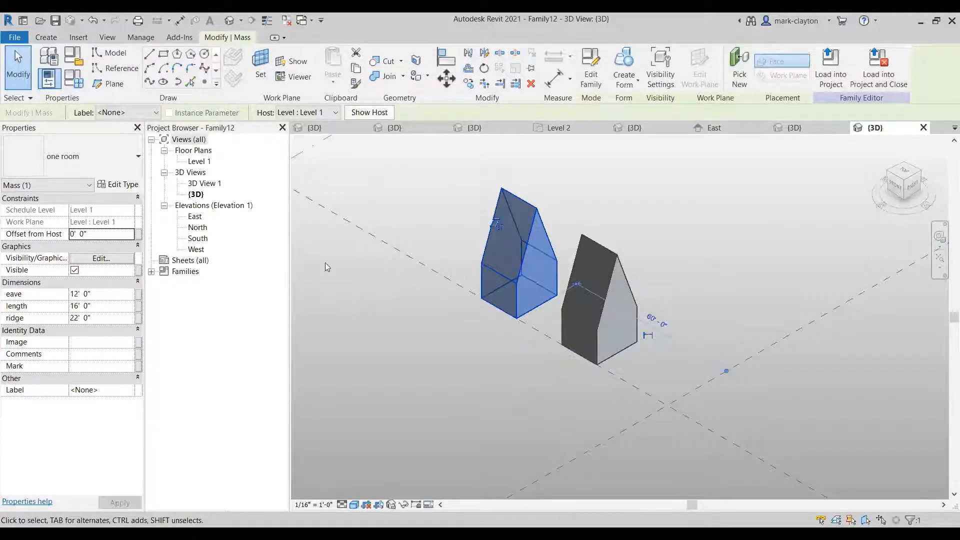
click(413, 204)
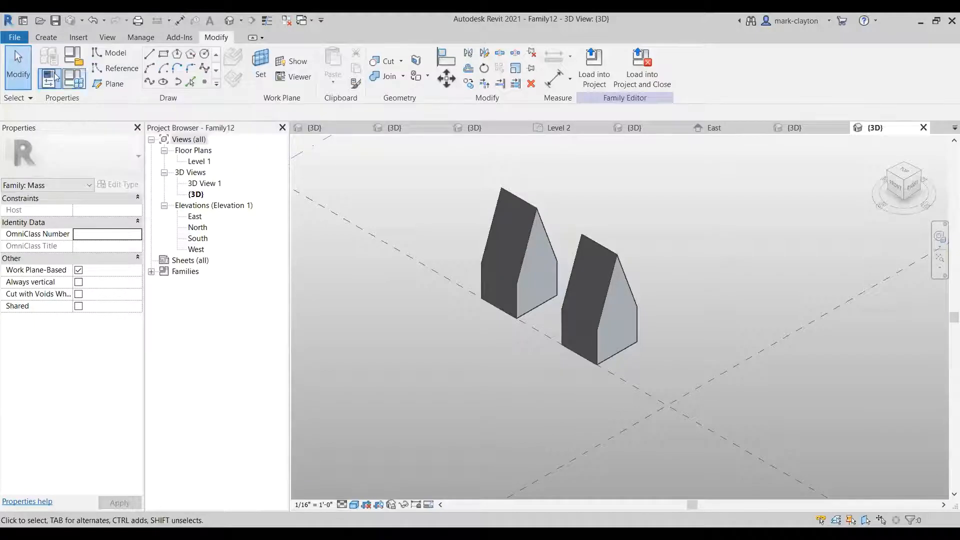
click(75, 81)
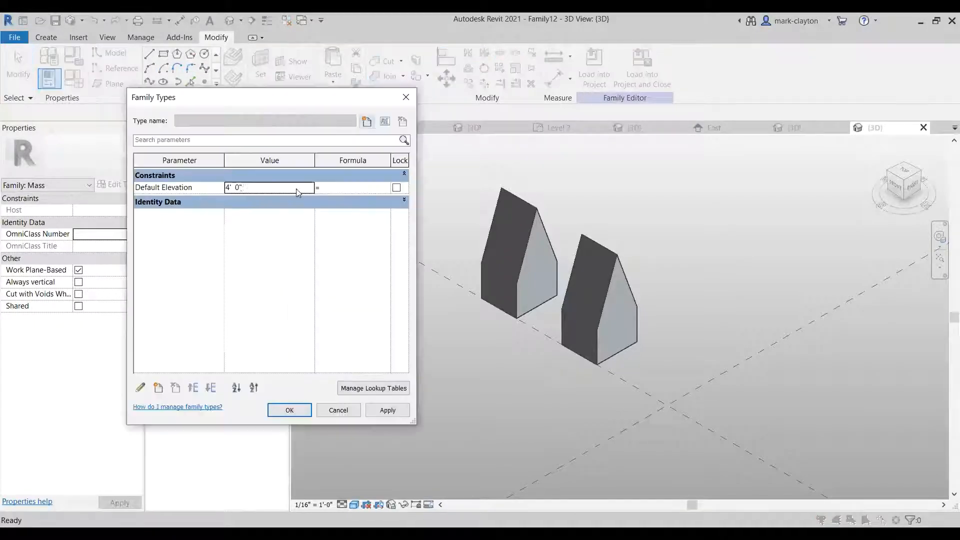
click(140, 392)
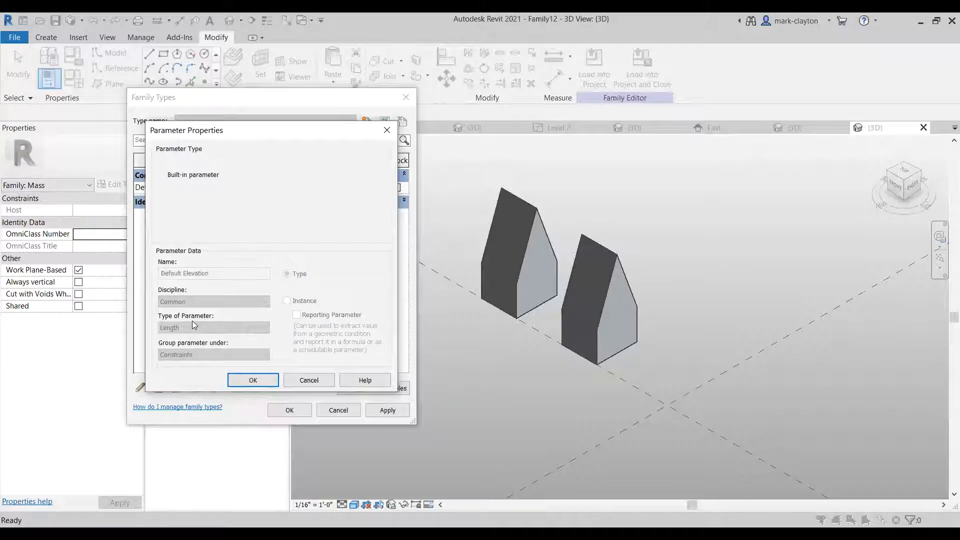
click(310, 380)
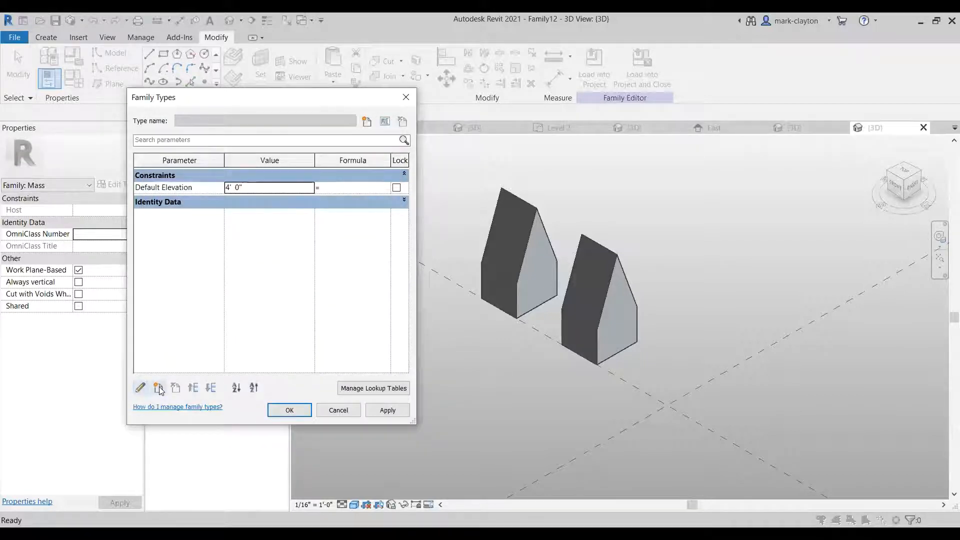
click(159, 390)
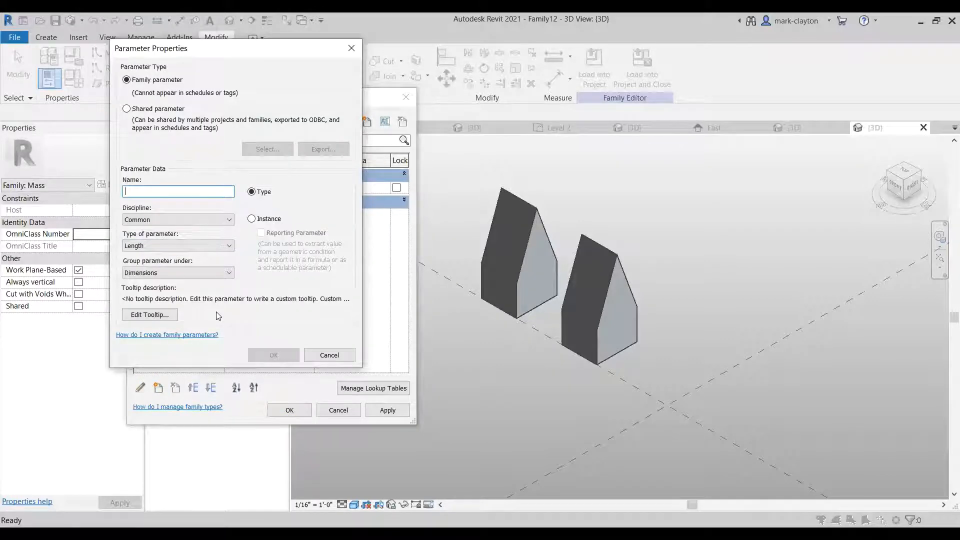
text(oerall)
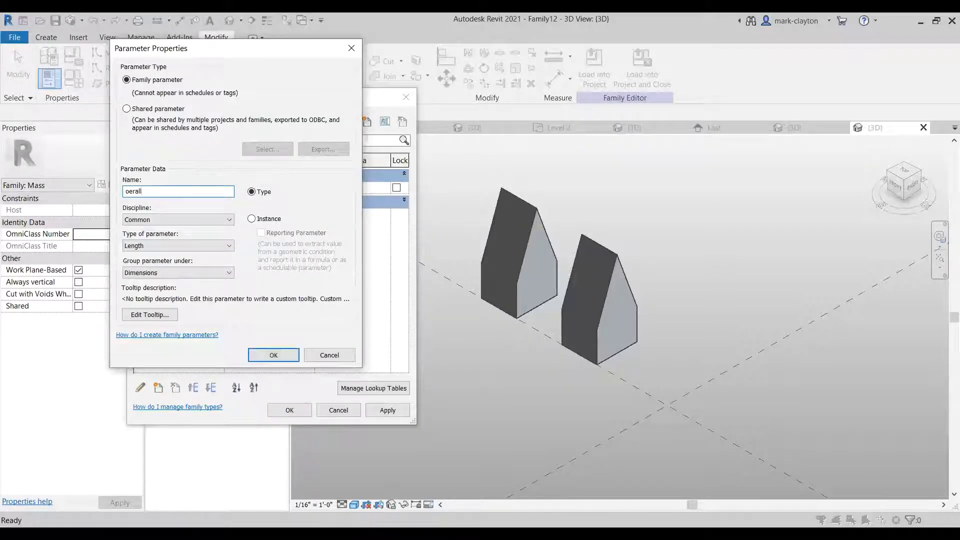
key(BackSpace)
key(BackSpace)
key(BackSpace)
key(BackSpace)
key(BackSpace)
text(verall)
key(BackSpace)
key(BackSpace)
key(BackSpace)
key(BackSpace)
key(BackSpace)
key(BackSpace)
key(BackSpace)
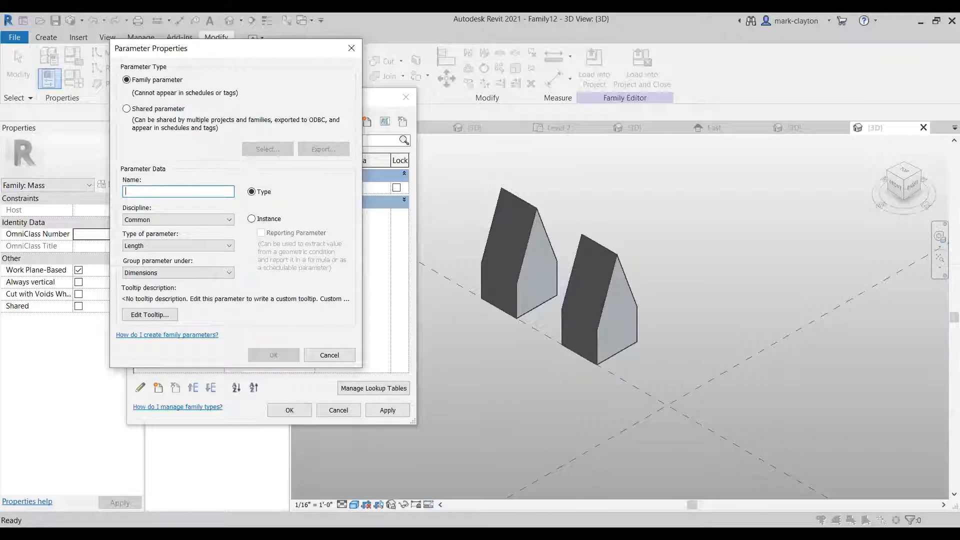
text(room)
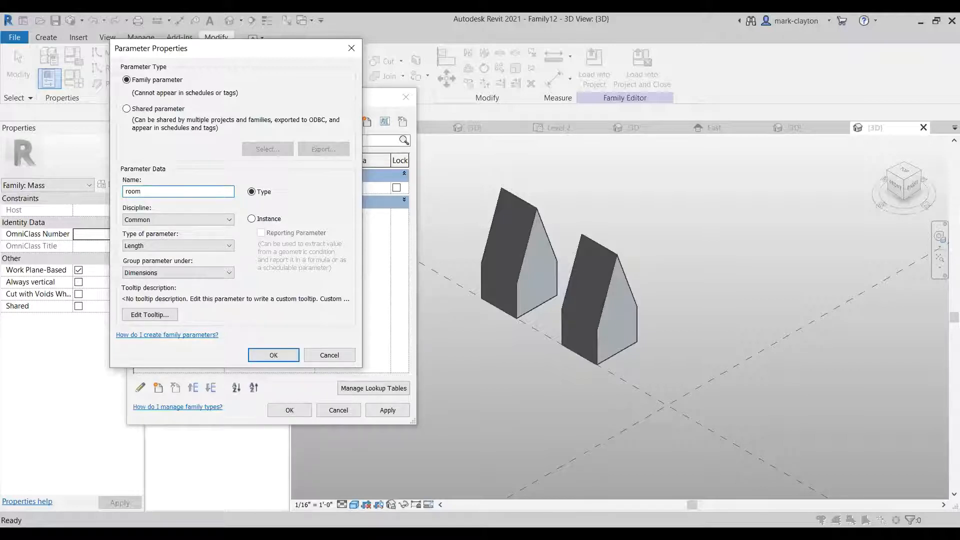
text(Length)
click(252, 219)
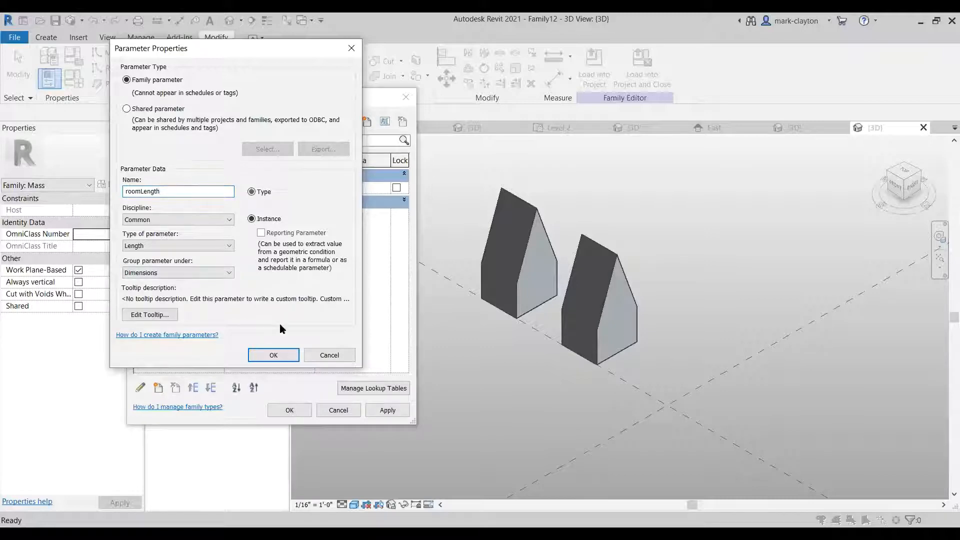
click(273, 355)
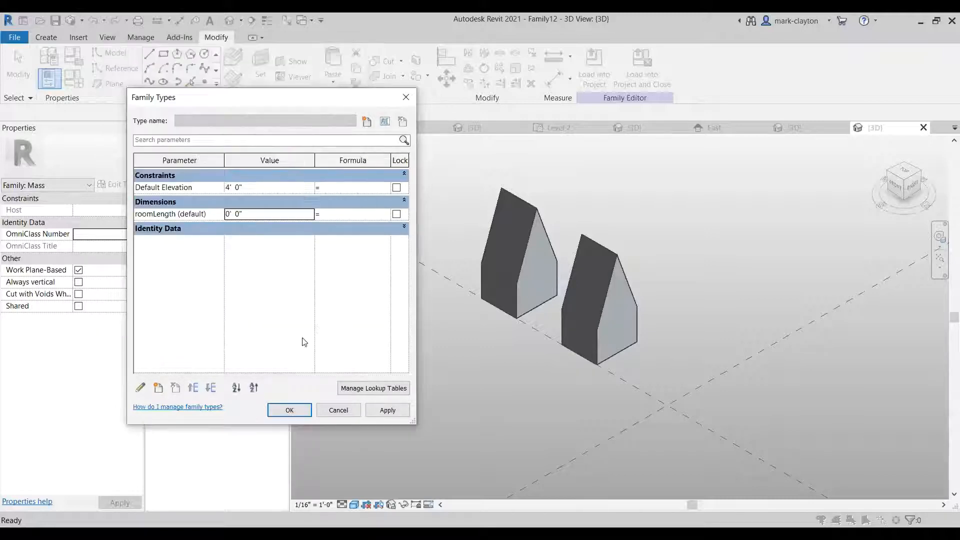
click(295, 414)
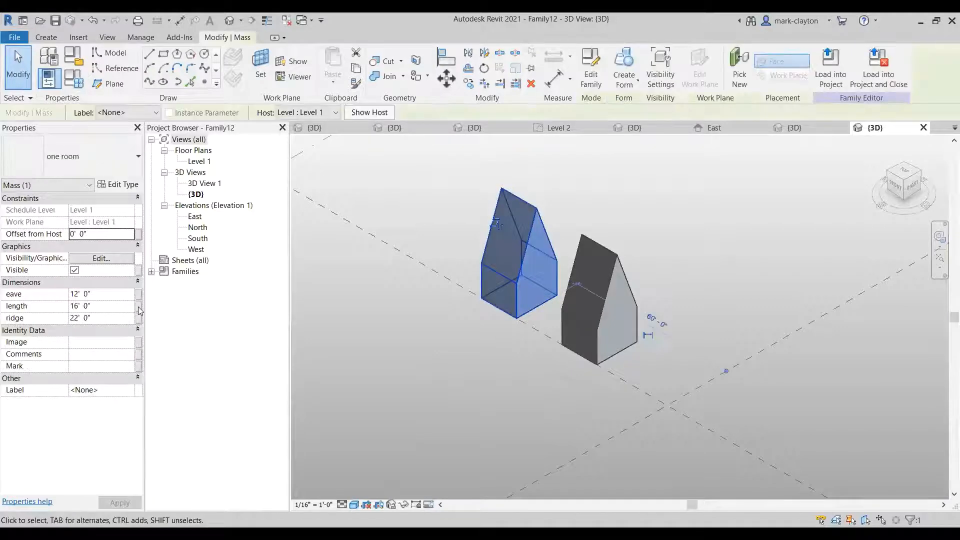
- Try to associate the first one room mass's length with the roomLength parameter, and undo the association
click(139, 305)
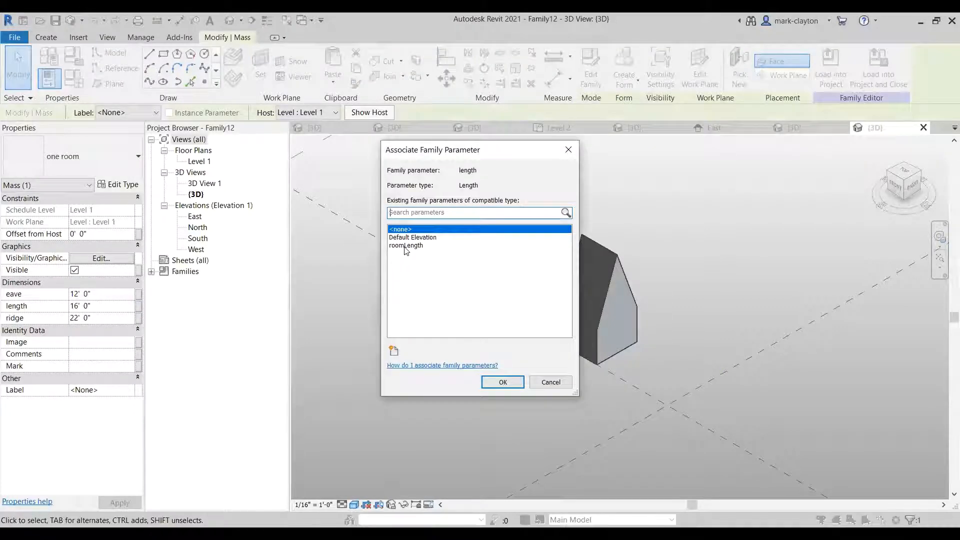
click(407, 246)
click(508, 382)
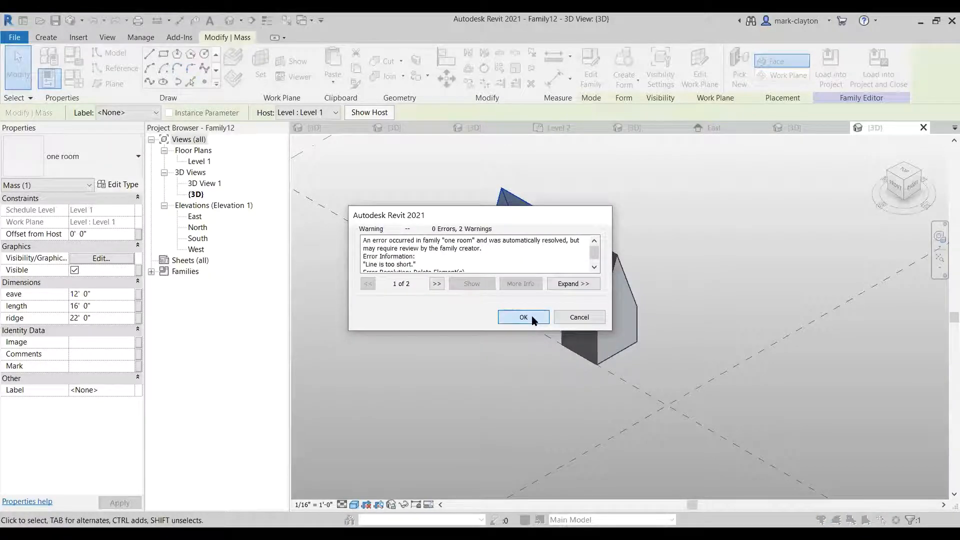
click(523, 317)
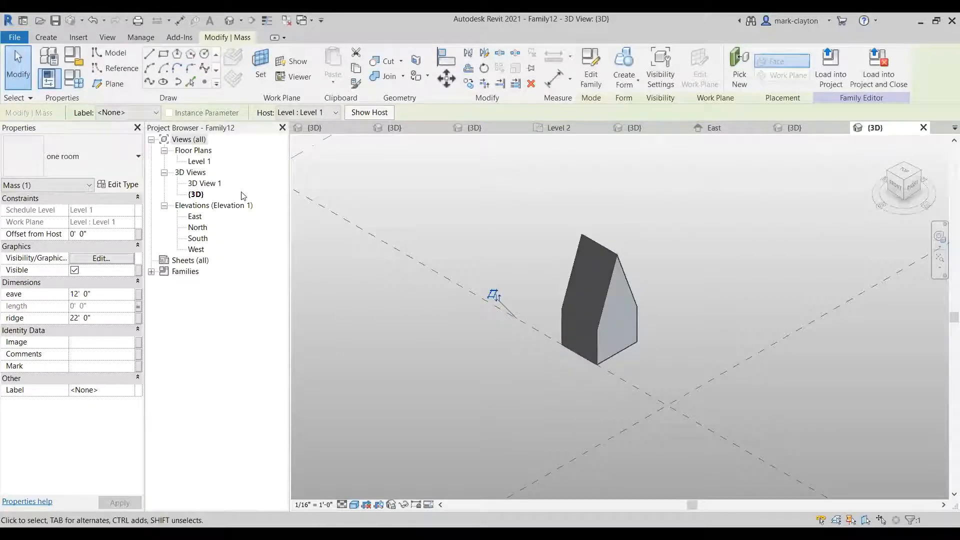
key(ctrl+z)
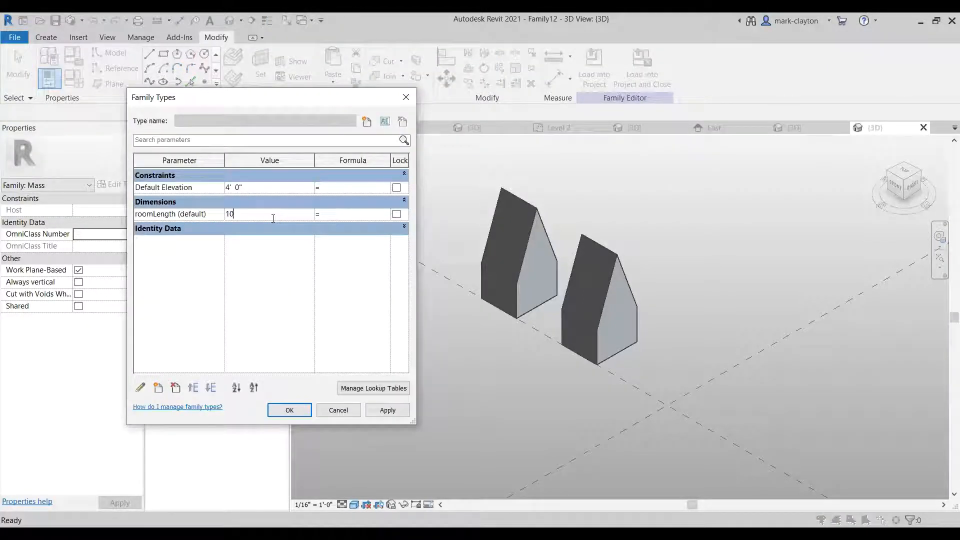
- Set roomLength to 10' and associate the first one room mass's length with that family parameter
key(Tab)
click(290, 410)
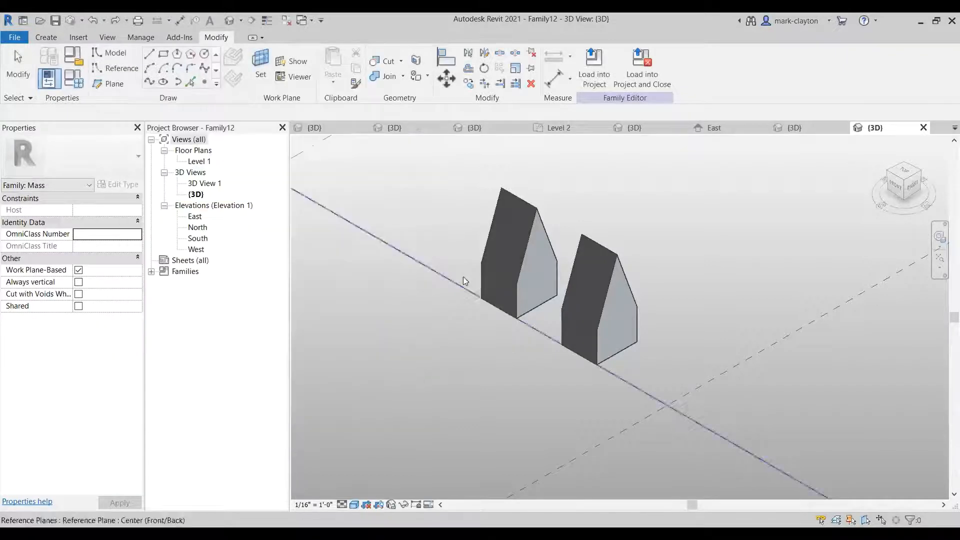
click(507, 265)
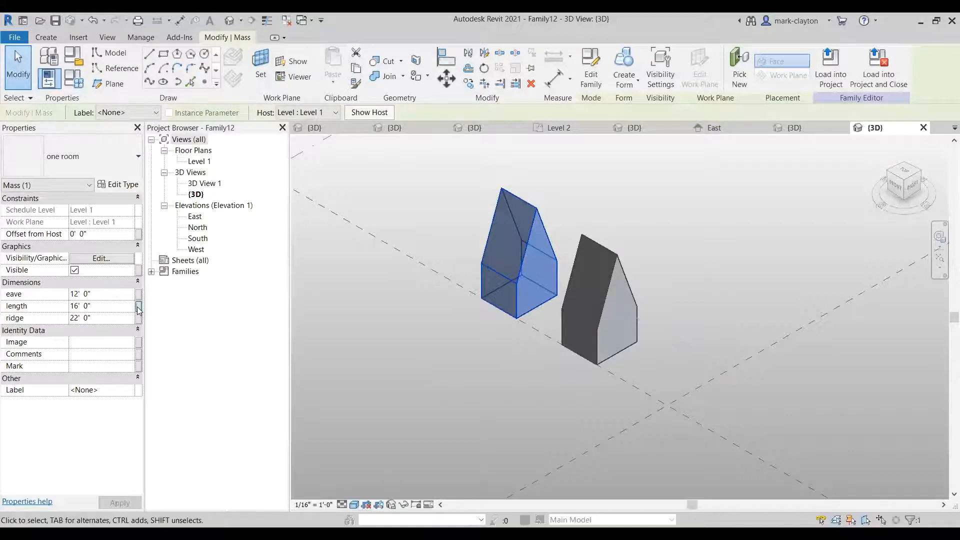
click(138, 306)
click(405, 245)
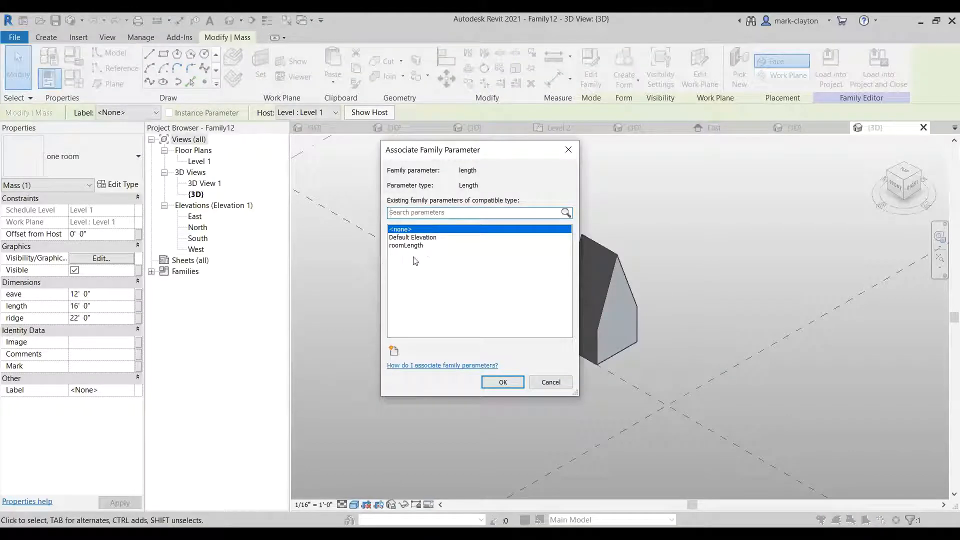
click(502, 382)
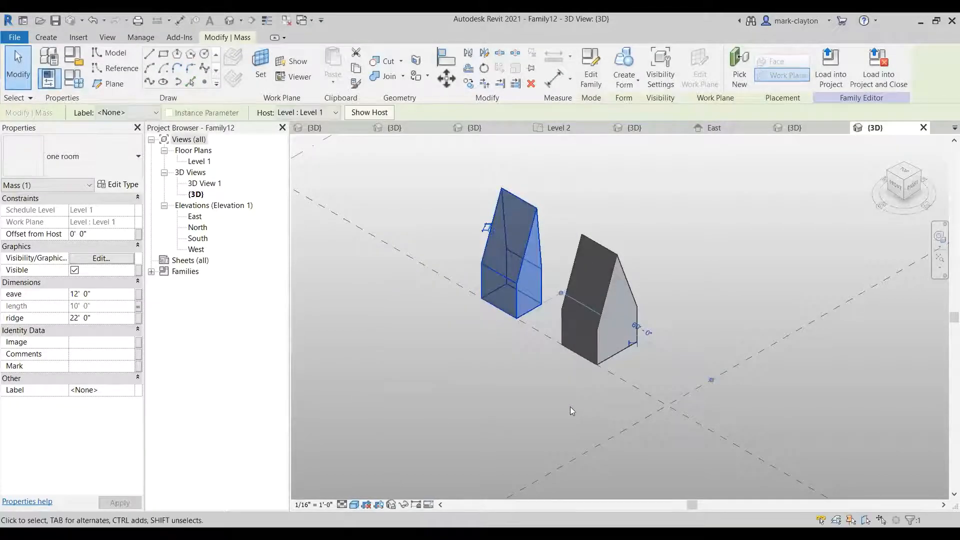
- Associate the second one room mass's length with the roomLength family parameter and clear the selection
click(632, 308)
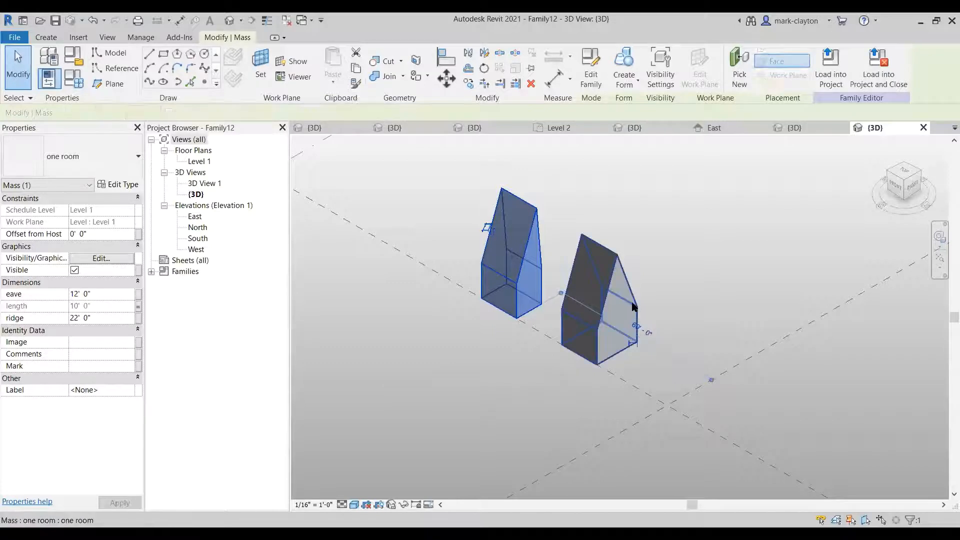
click(139, 307)
click(408, 246)
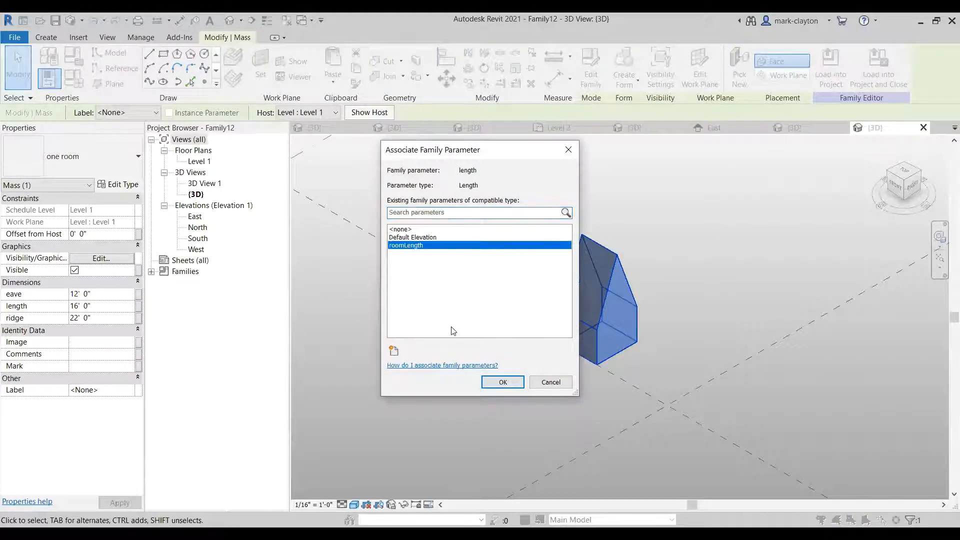
click(498, 383)
click(558, 358)
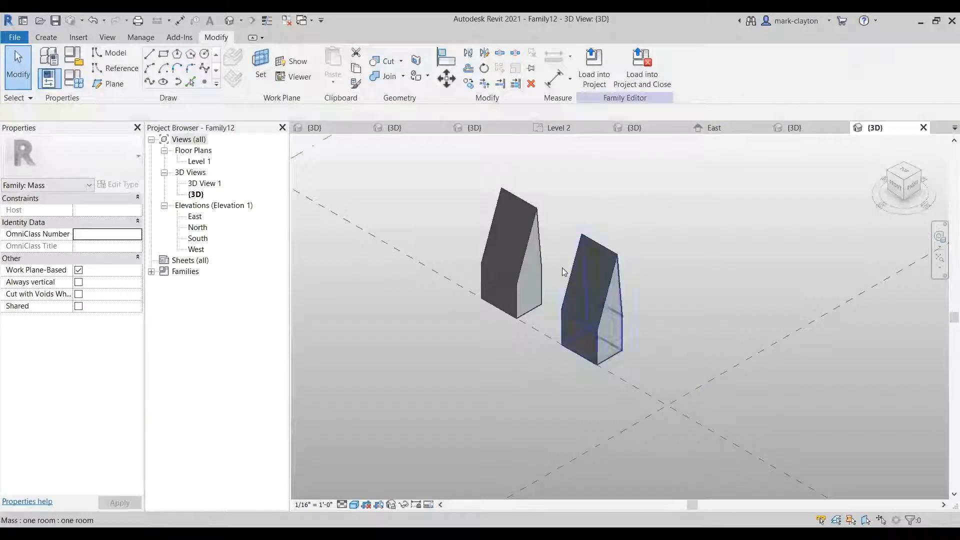
click(905, 183)
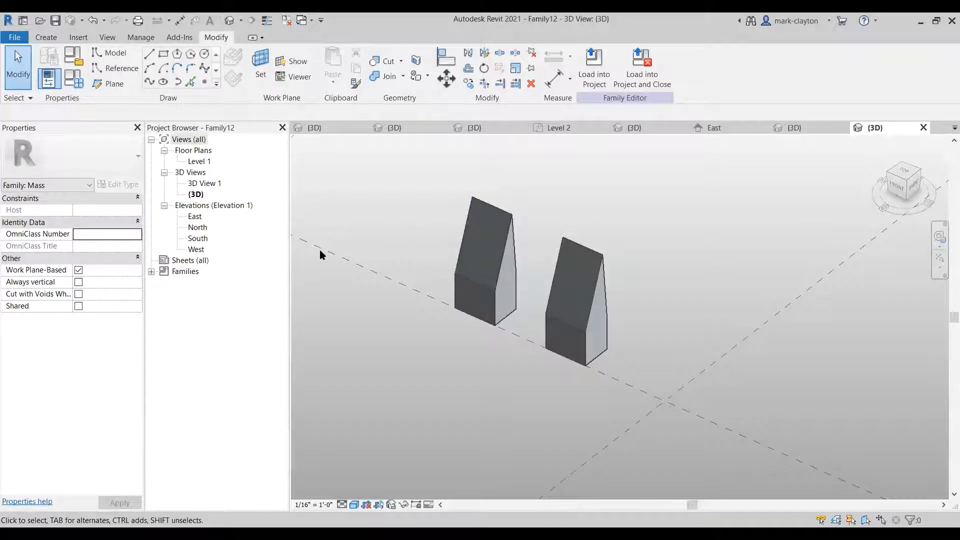
key(f)
key(t)
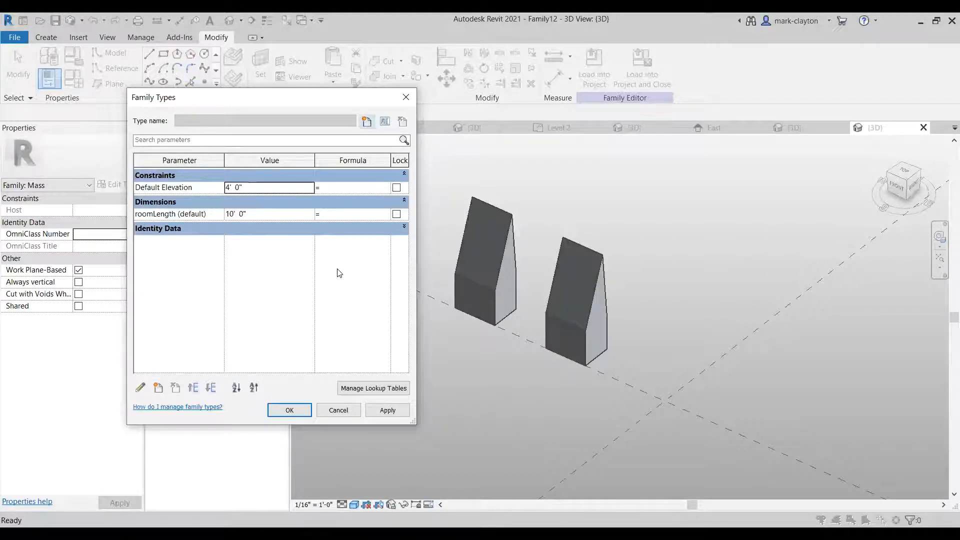
click(349, 416)
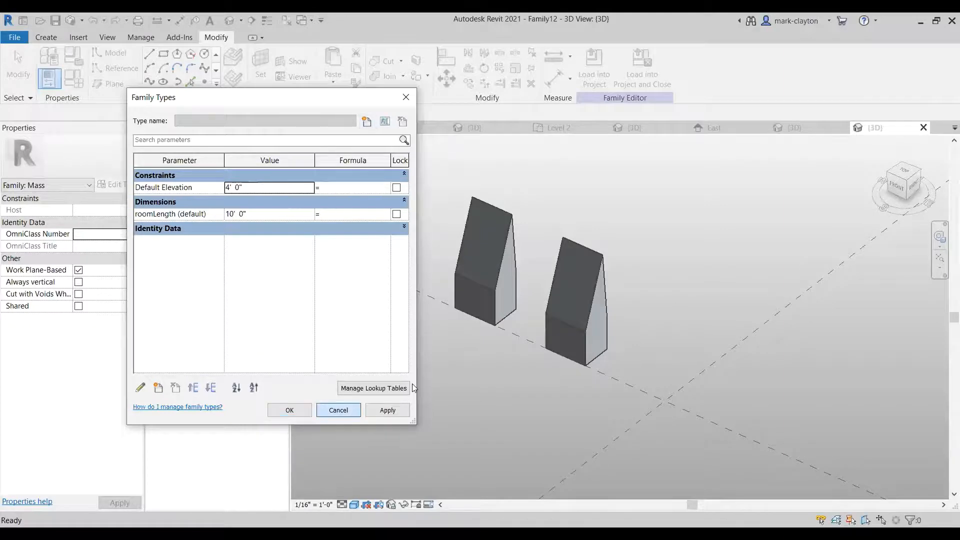